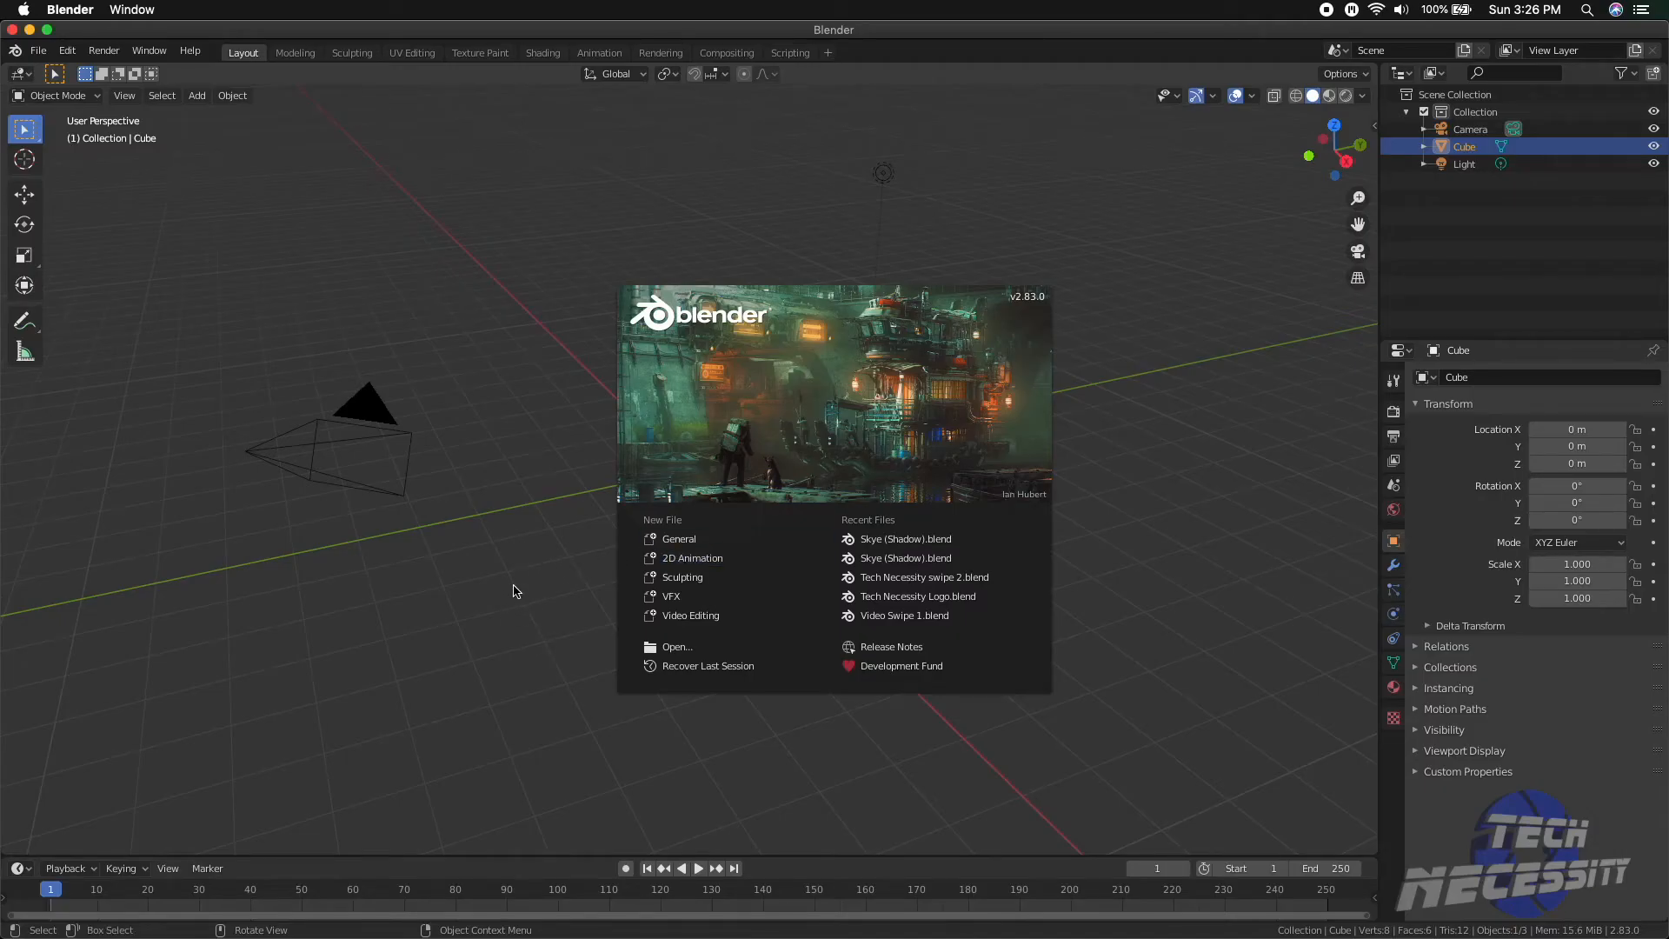
Step: Dismiss the splash screen and delete the default cube
click(557, 594)
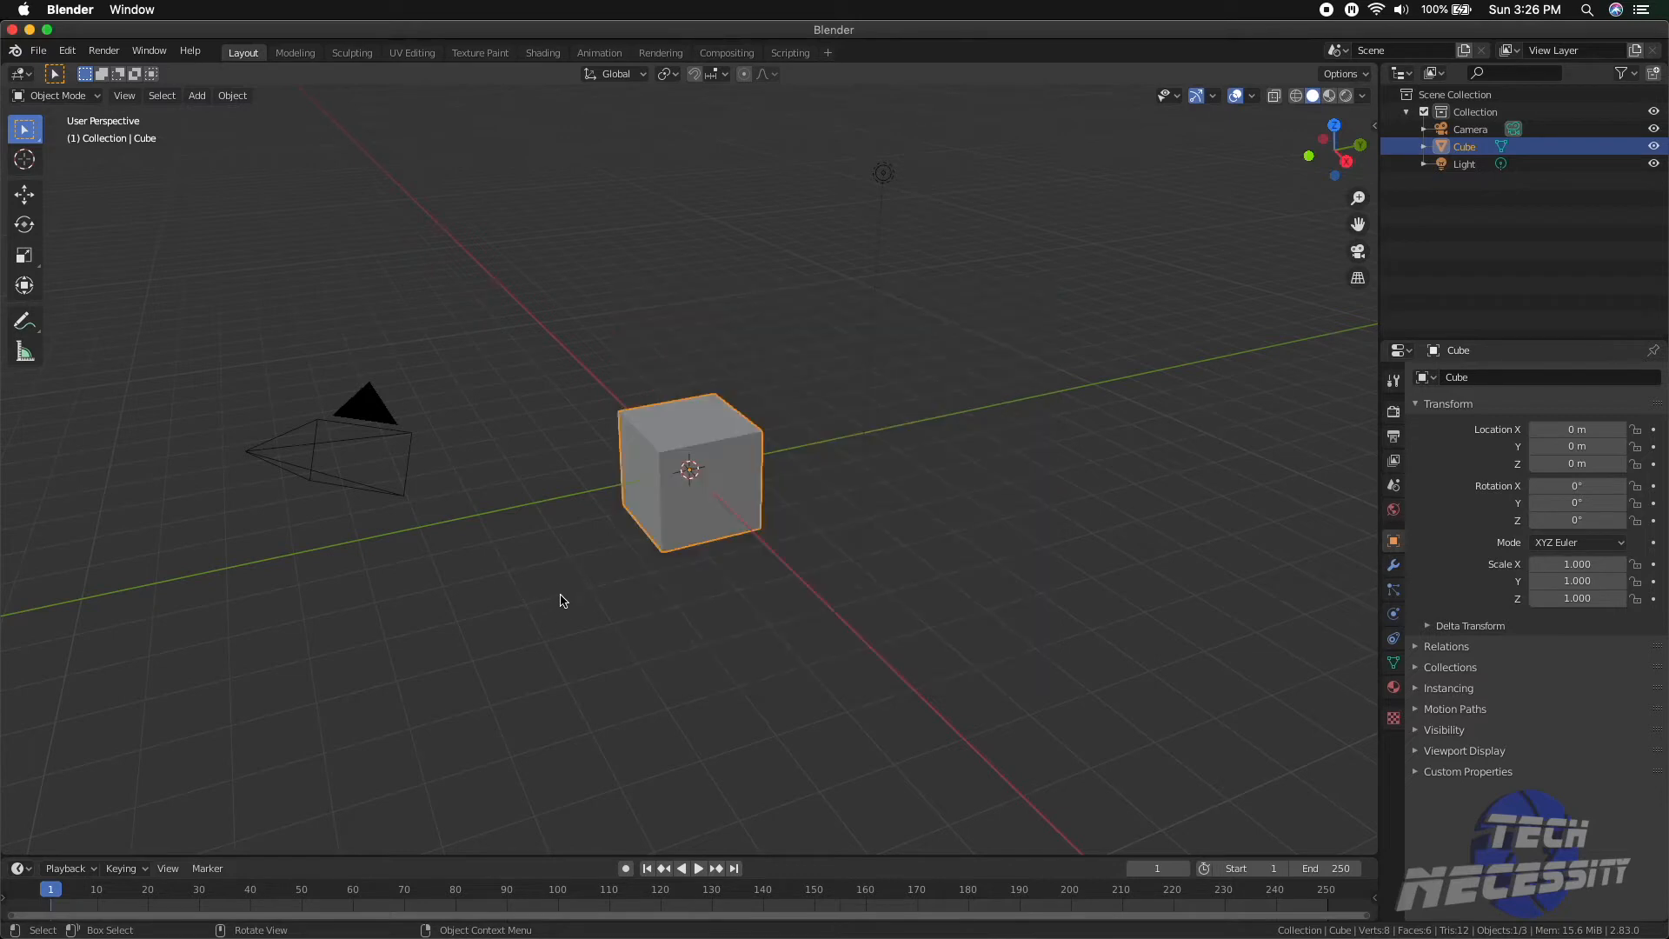
key(x)
click(694, 509)
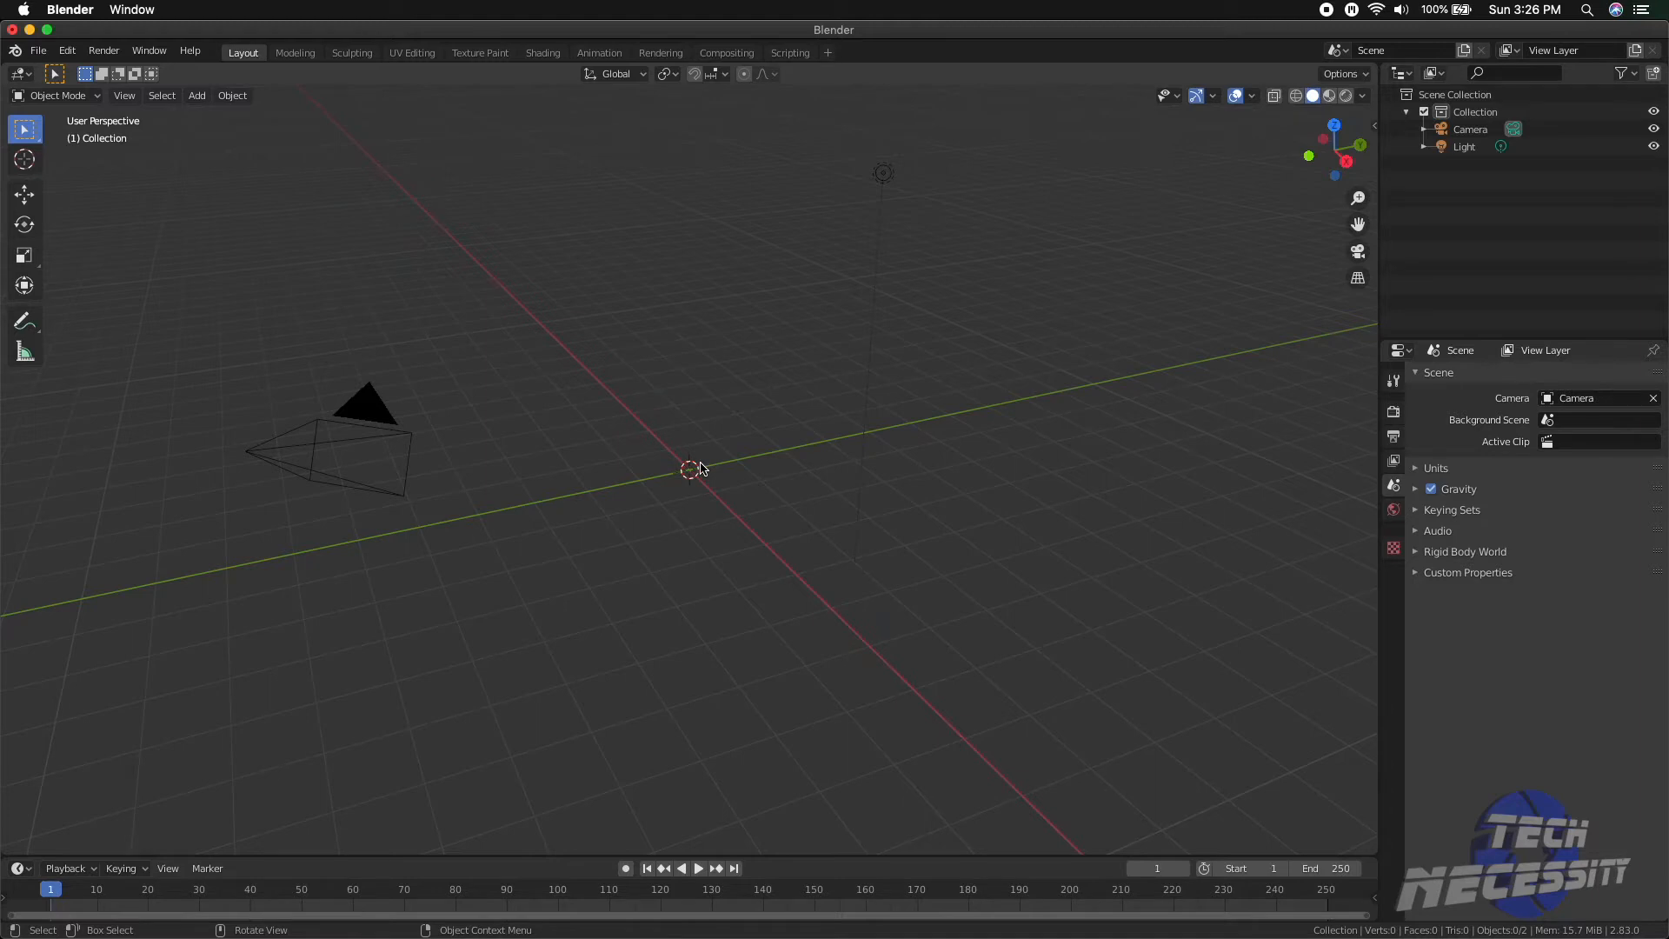
Step: Switch to the top view and load Aperture Logo.png from the Desktop as a background image
key(grave)
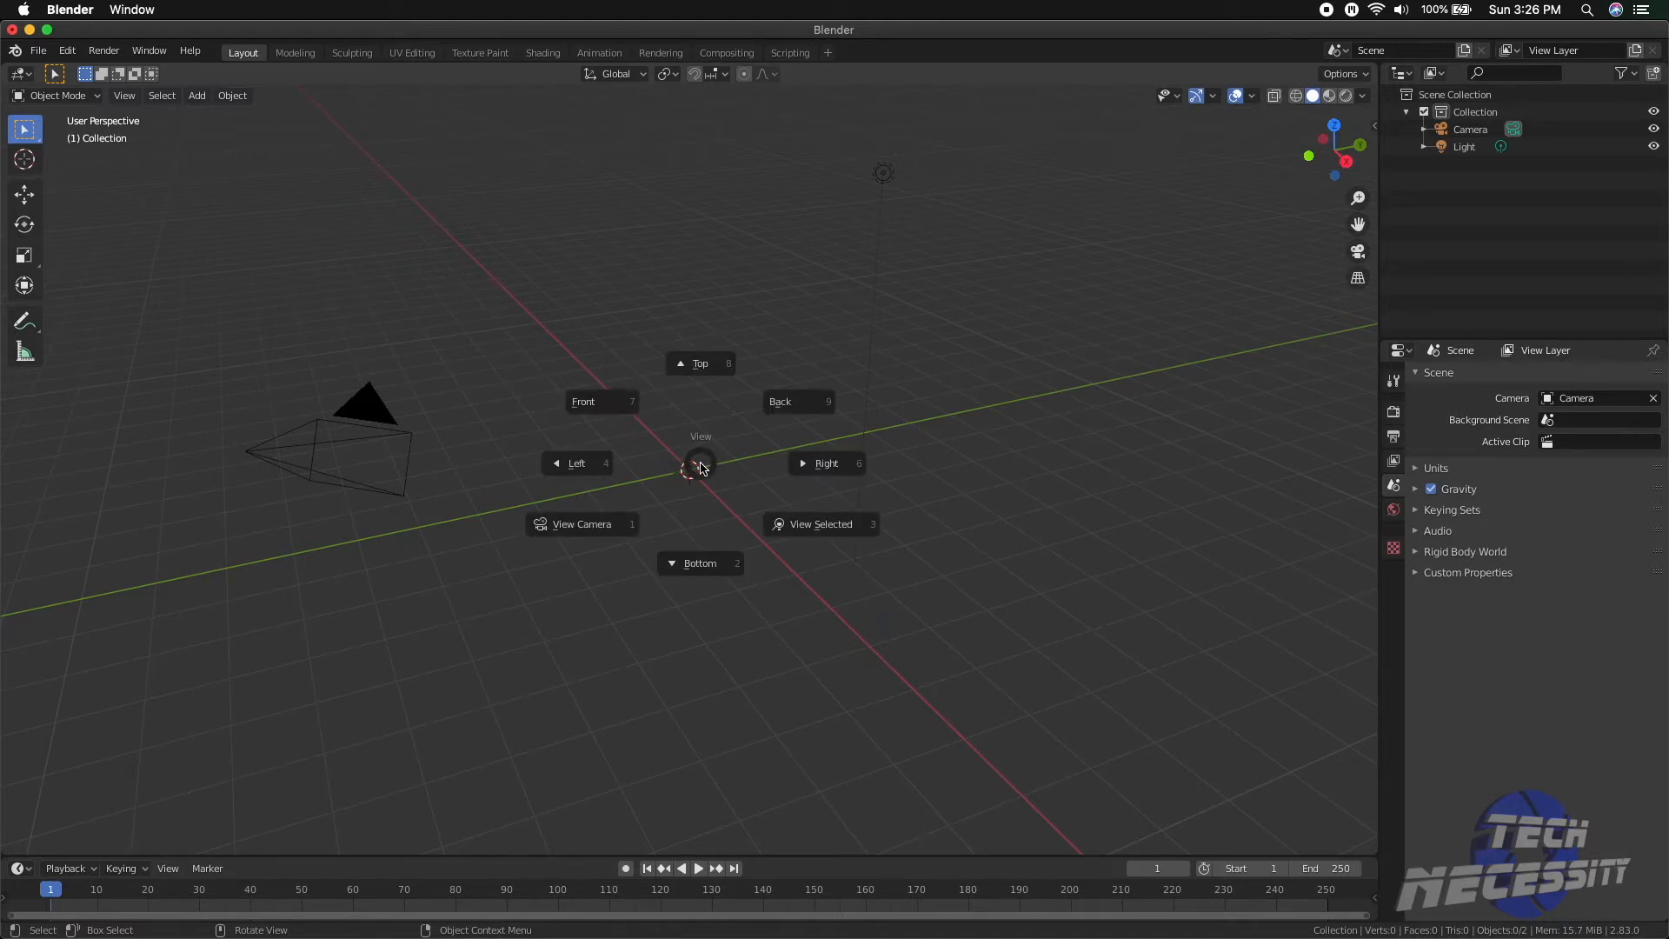
key(8)
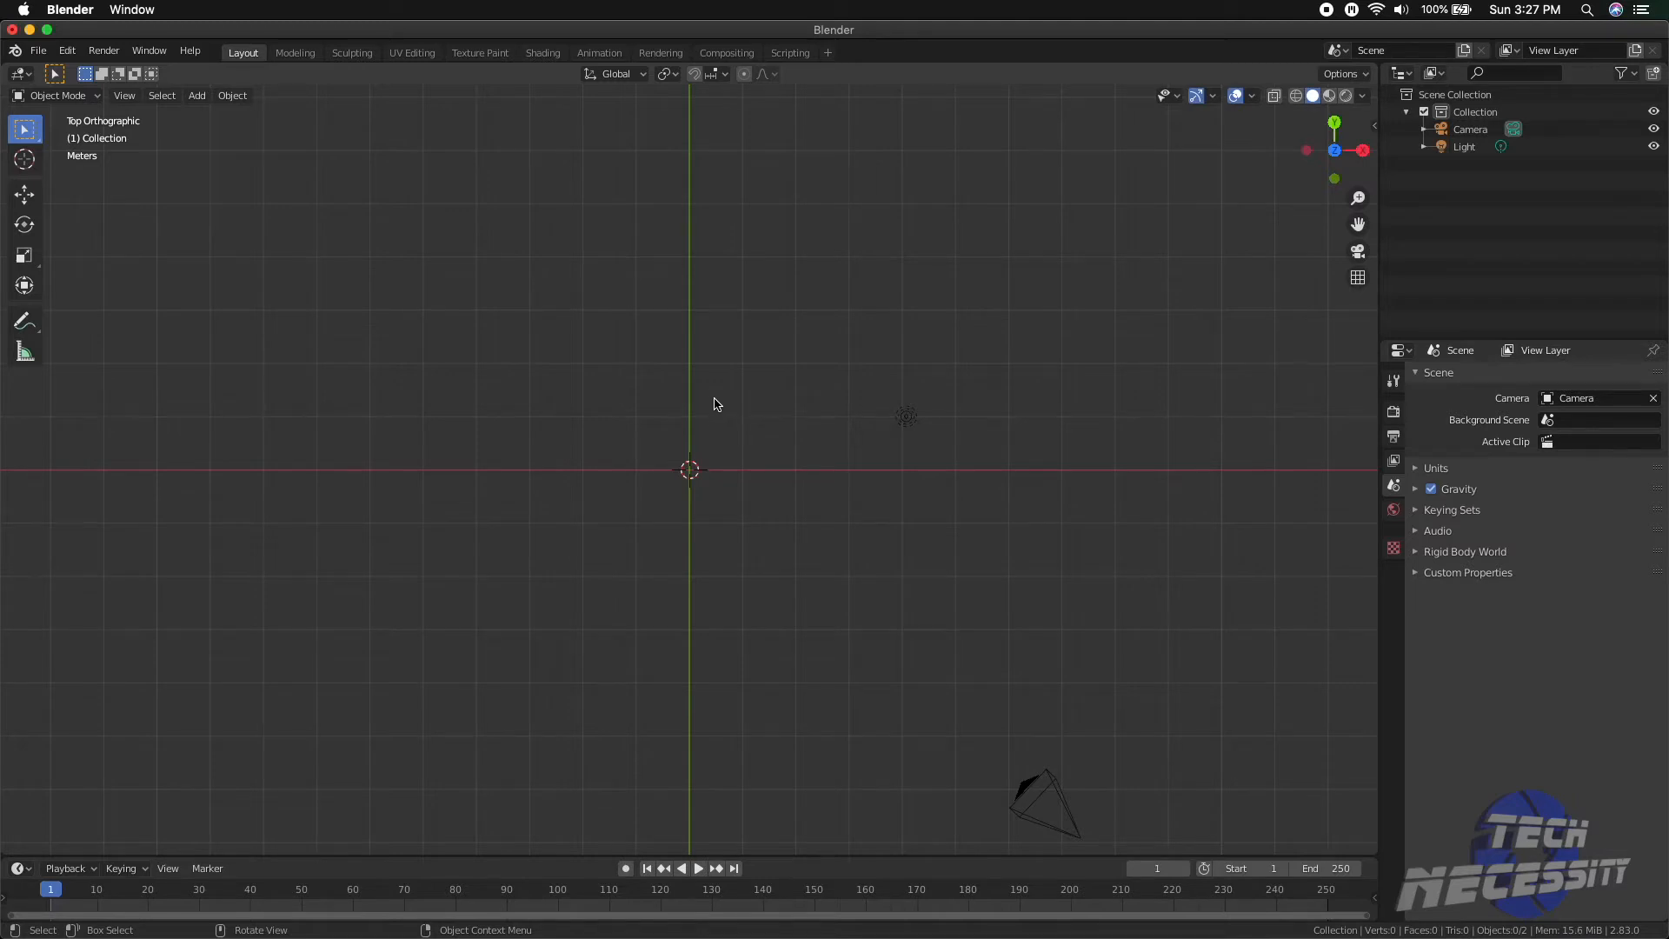
key(shift+a)
mouse_move(735, 409)
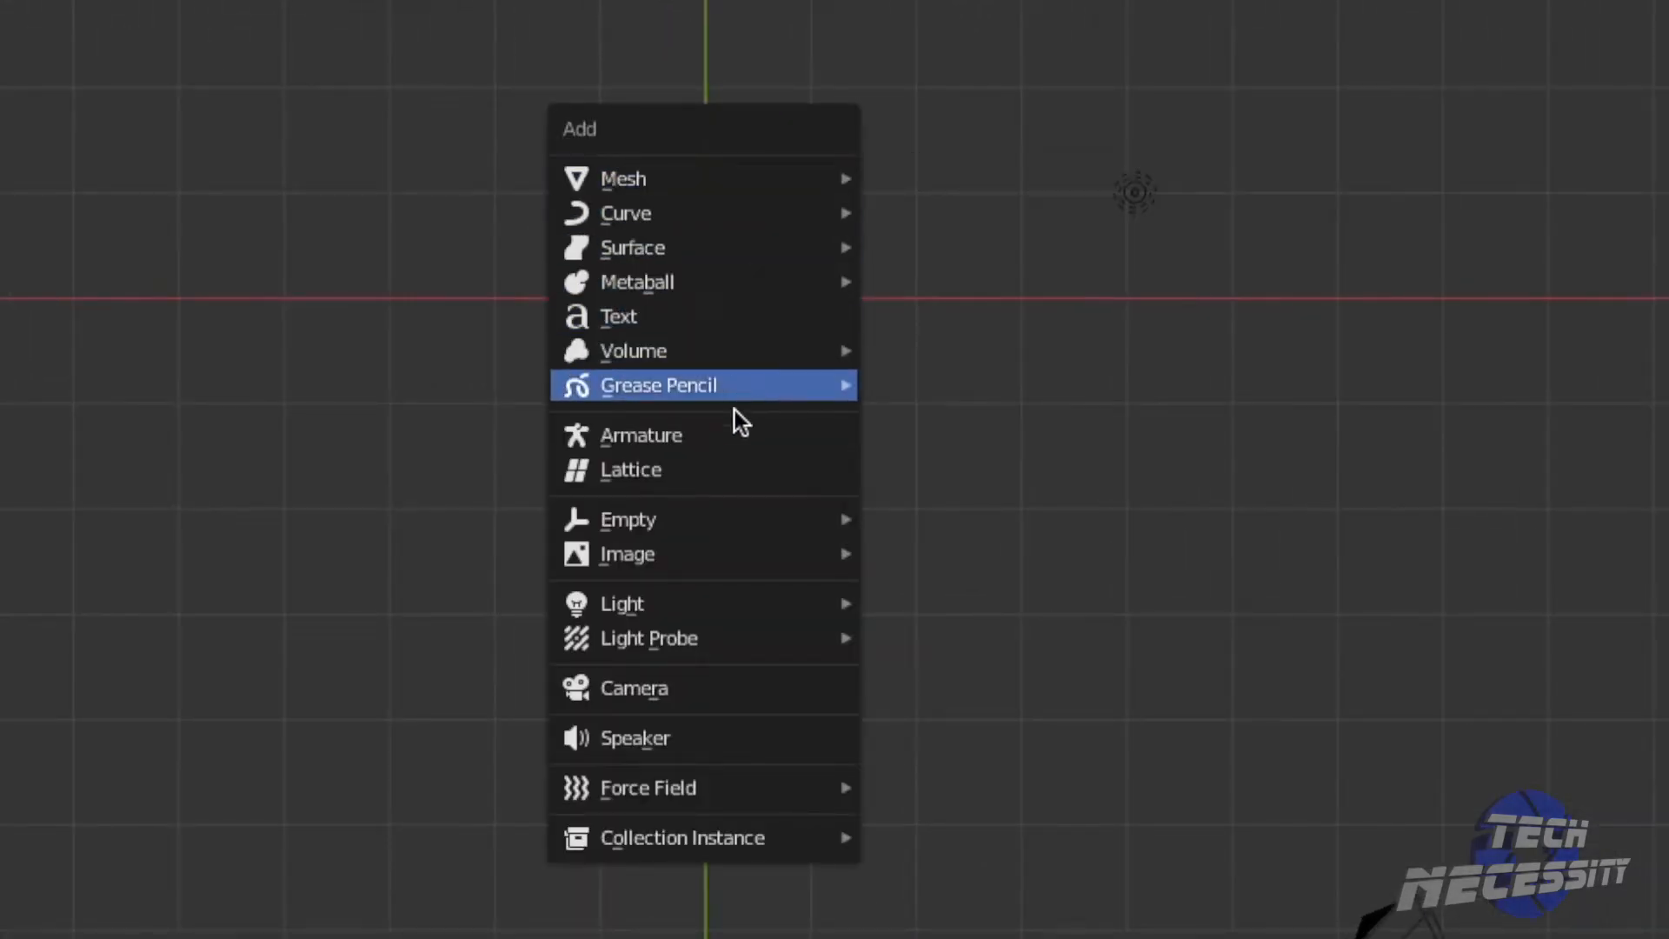
mouse_move(754, 565)
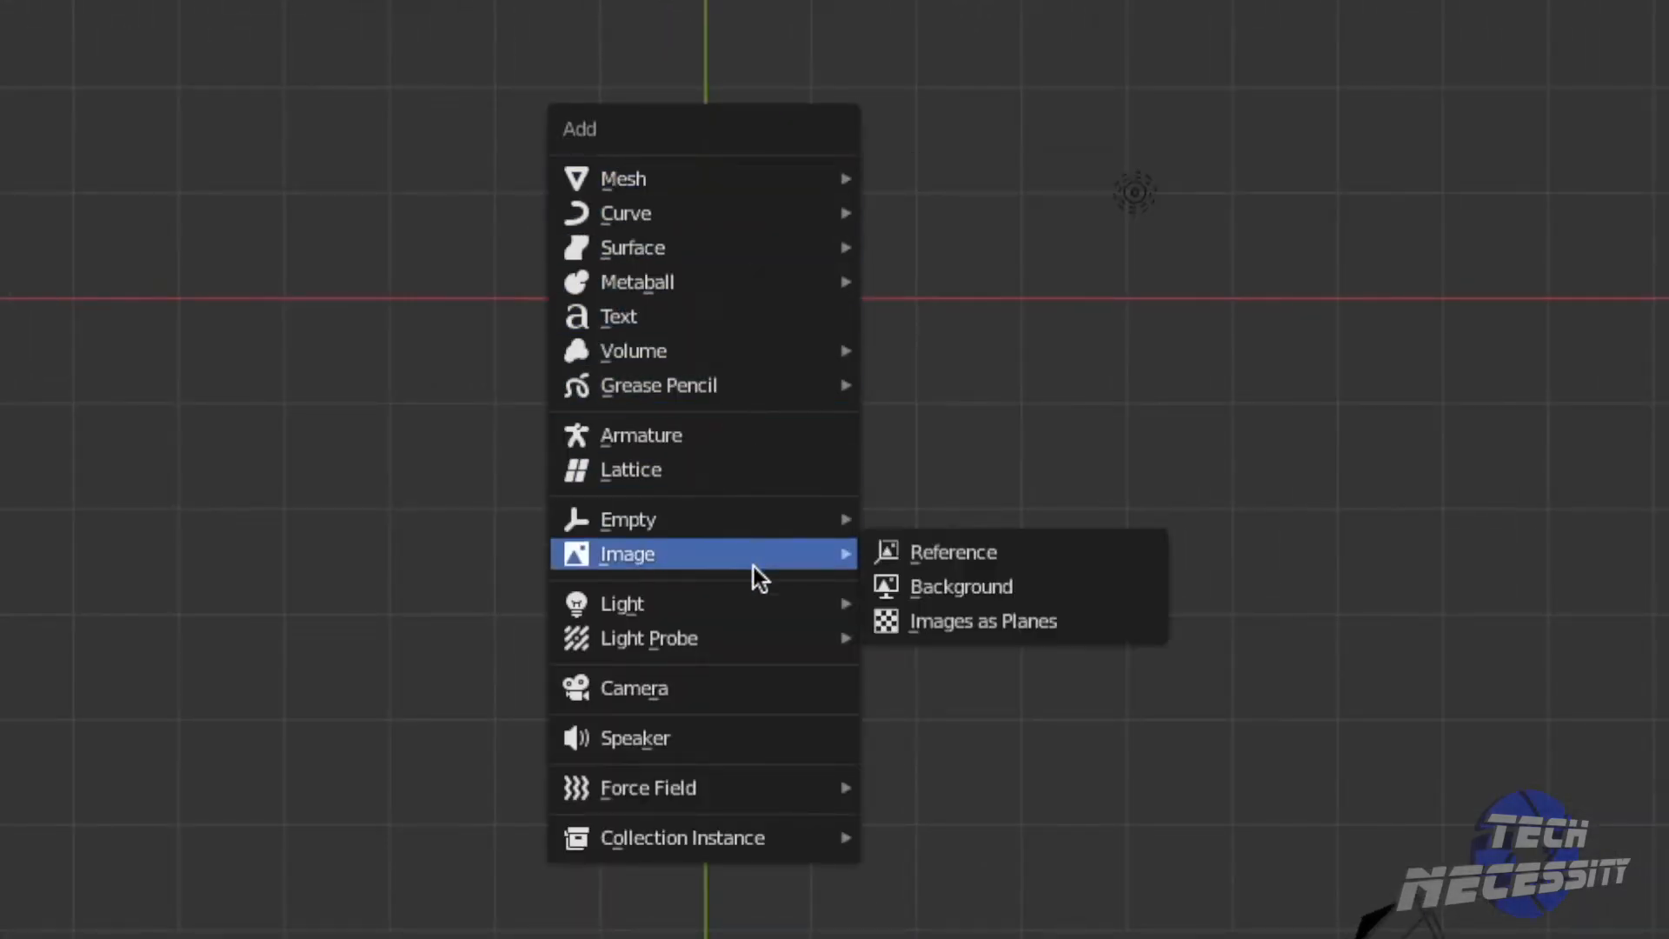
click(948, 588)
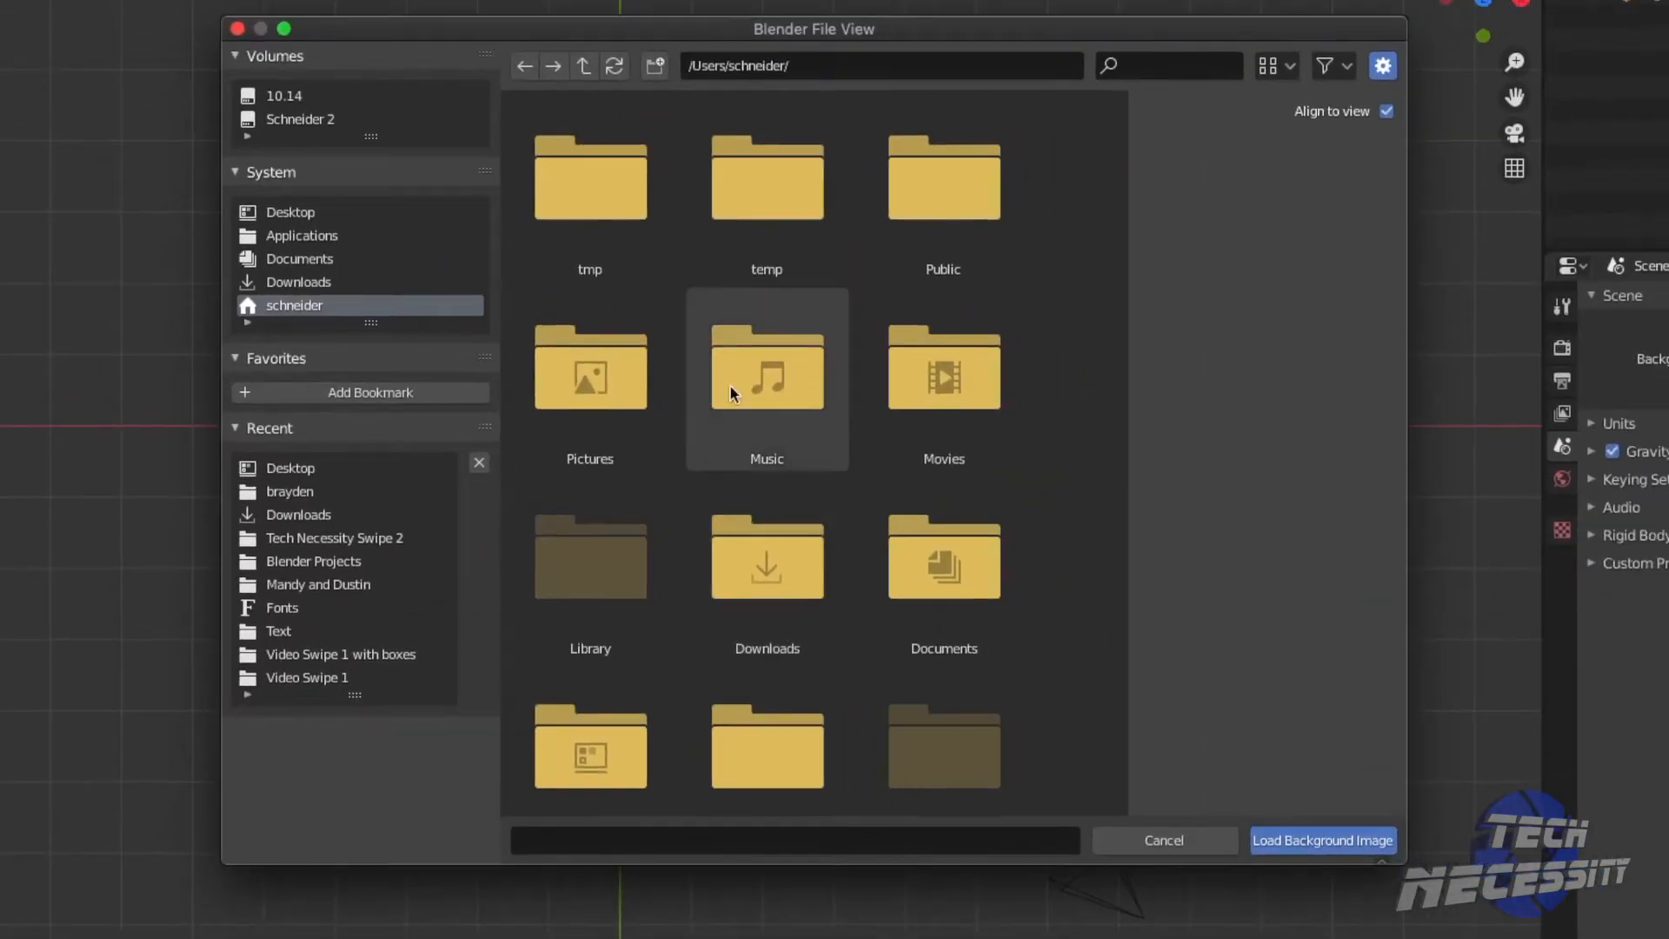
click(291, 212)
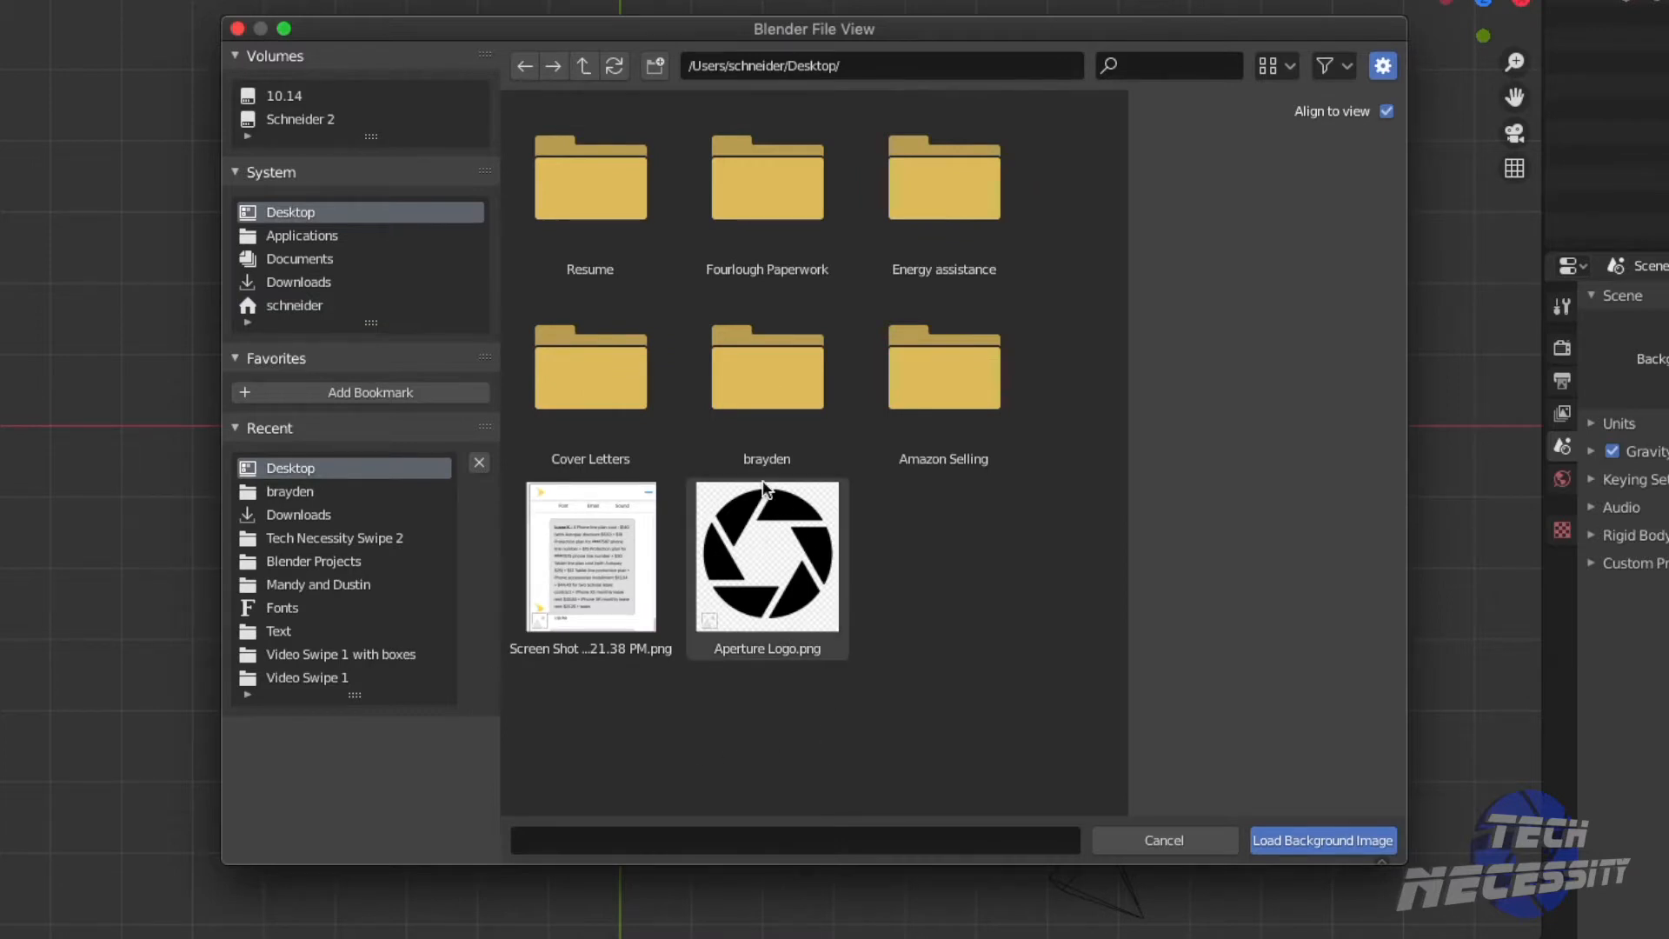
click(770, 543)
click(1323, 840)
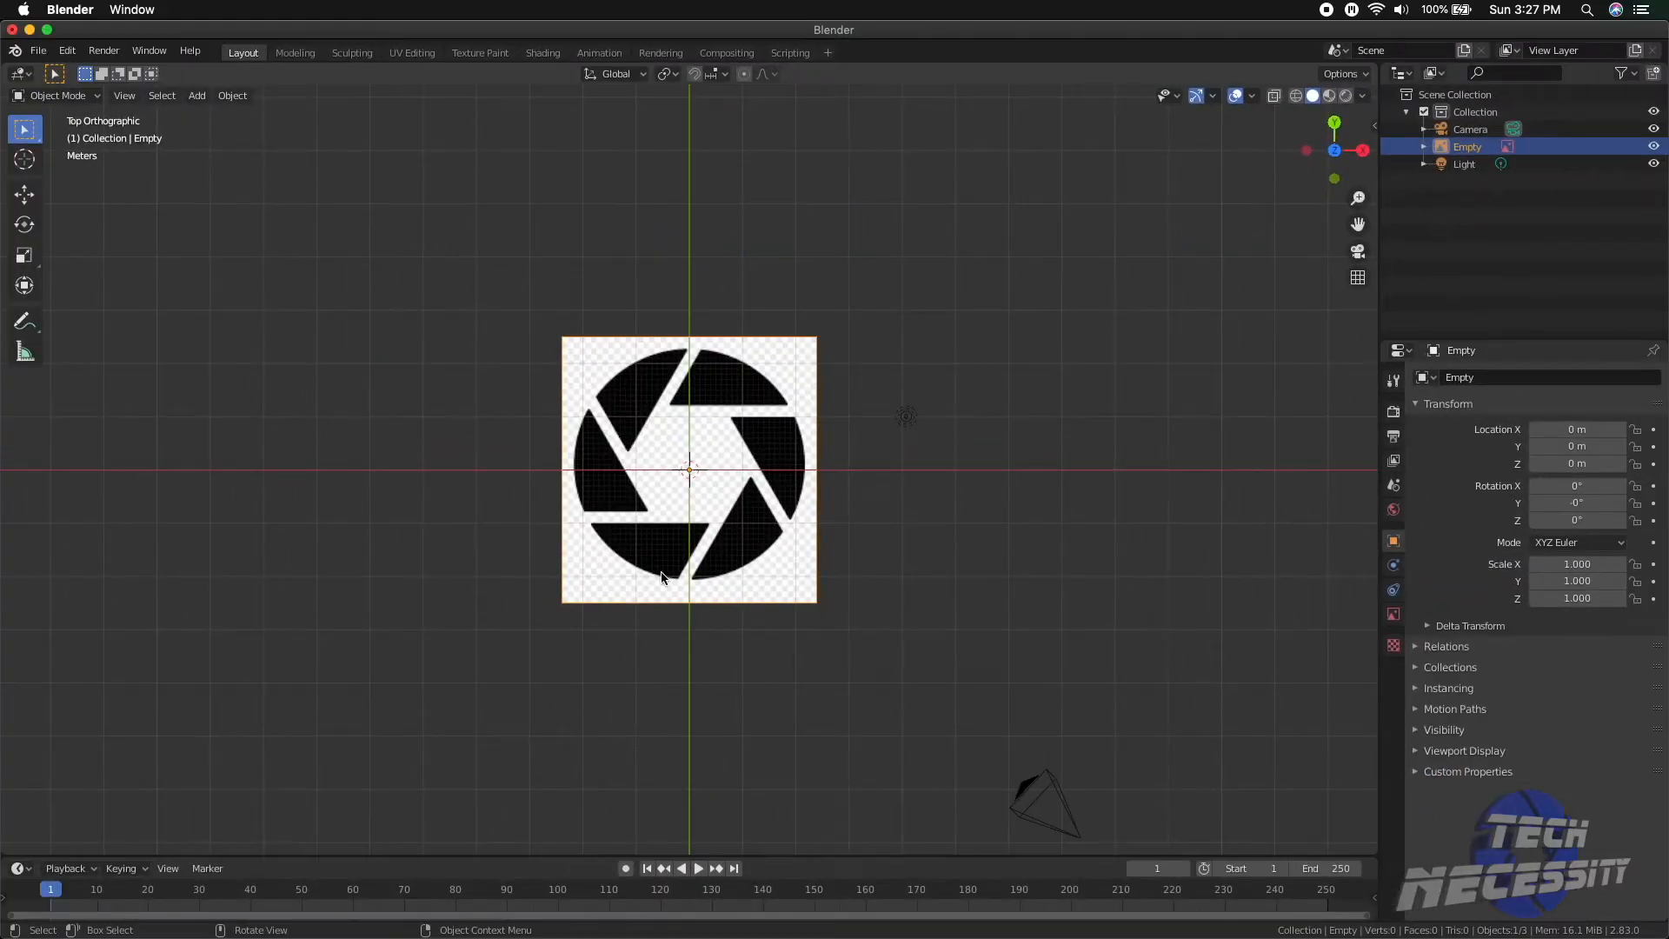
Step: Enable transparency for the background logo image and lower its opacity so it appears faded
scroll(786, 553, up, 5)
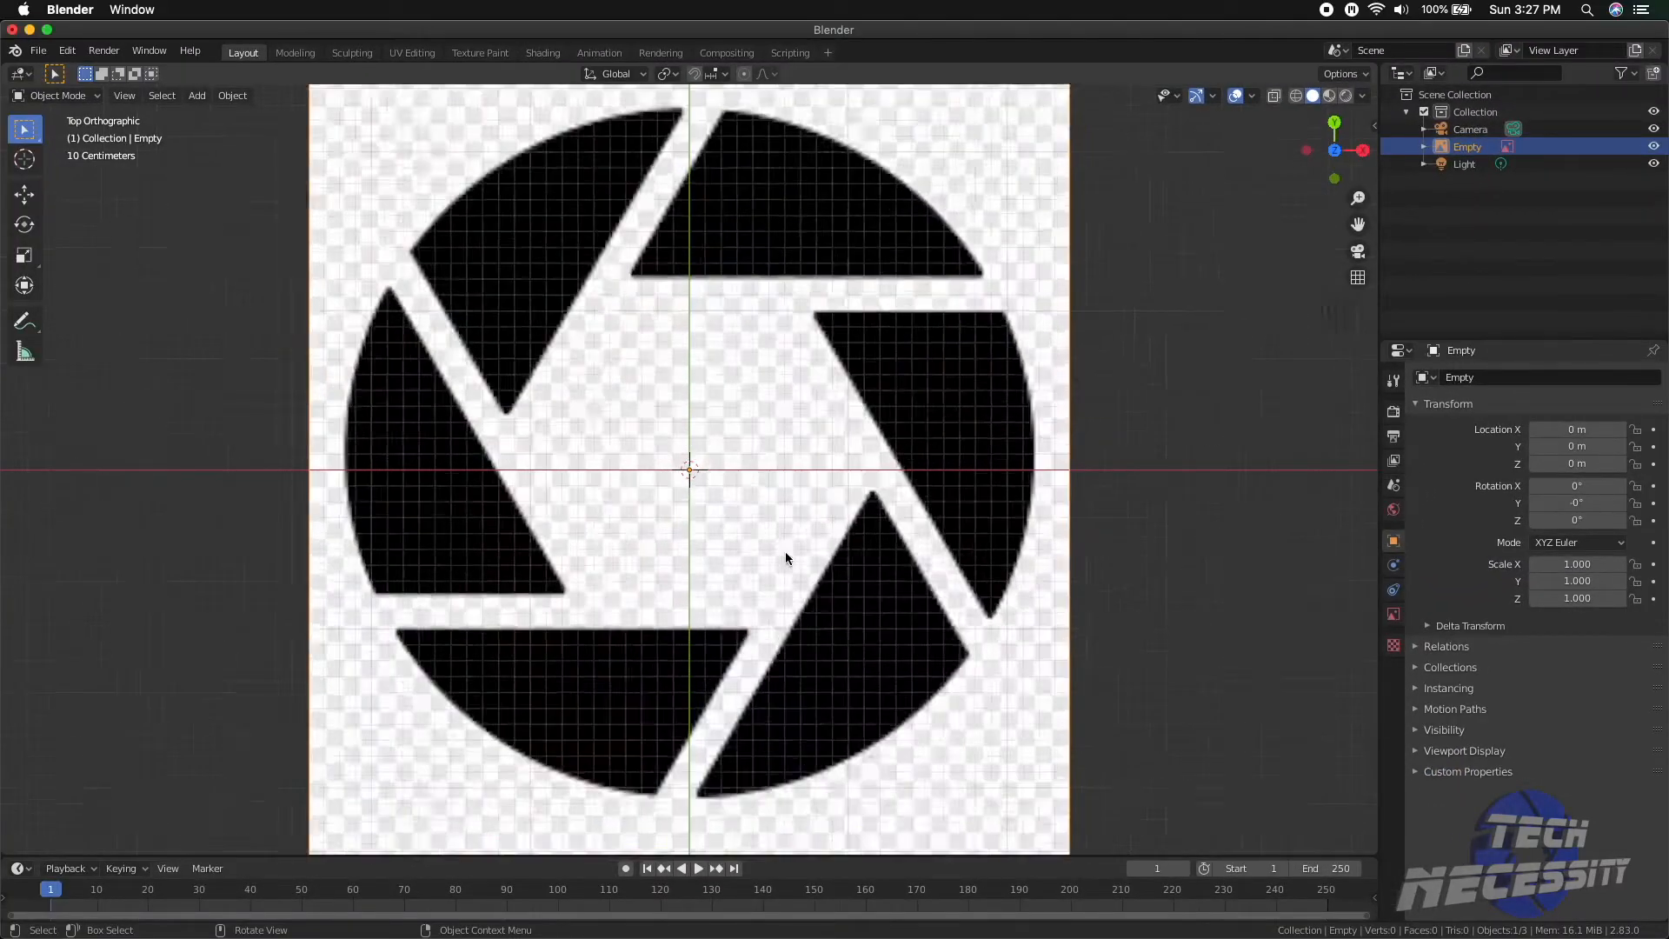
scroll(786, 545, up, 1)
scroll(784, 547, down, 1)
scroll(782, 544, up, 2)
scroll(780, 544, down, 2)
scroll(779, 541, up, 2)
scroll(779, 541, down, 1)
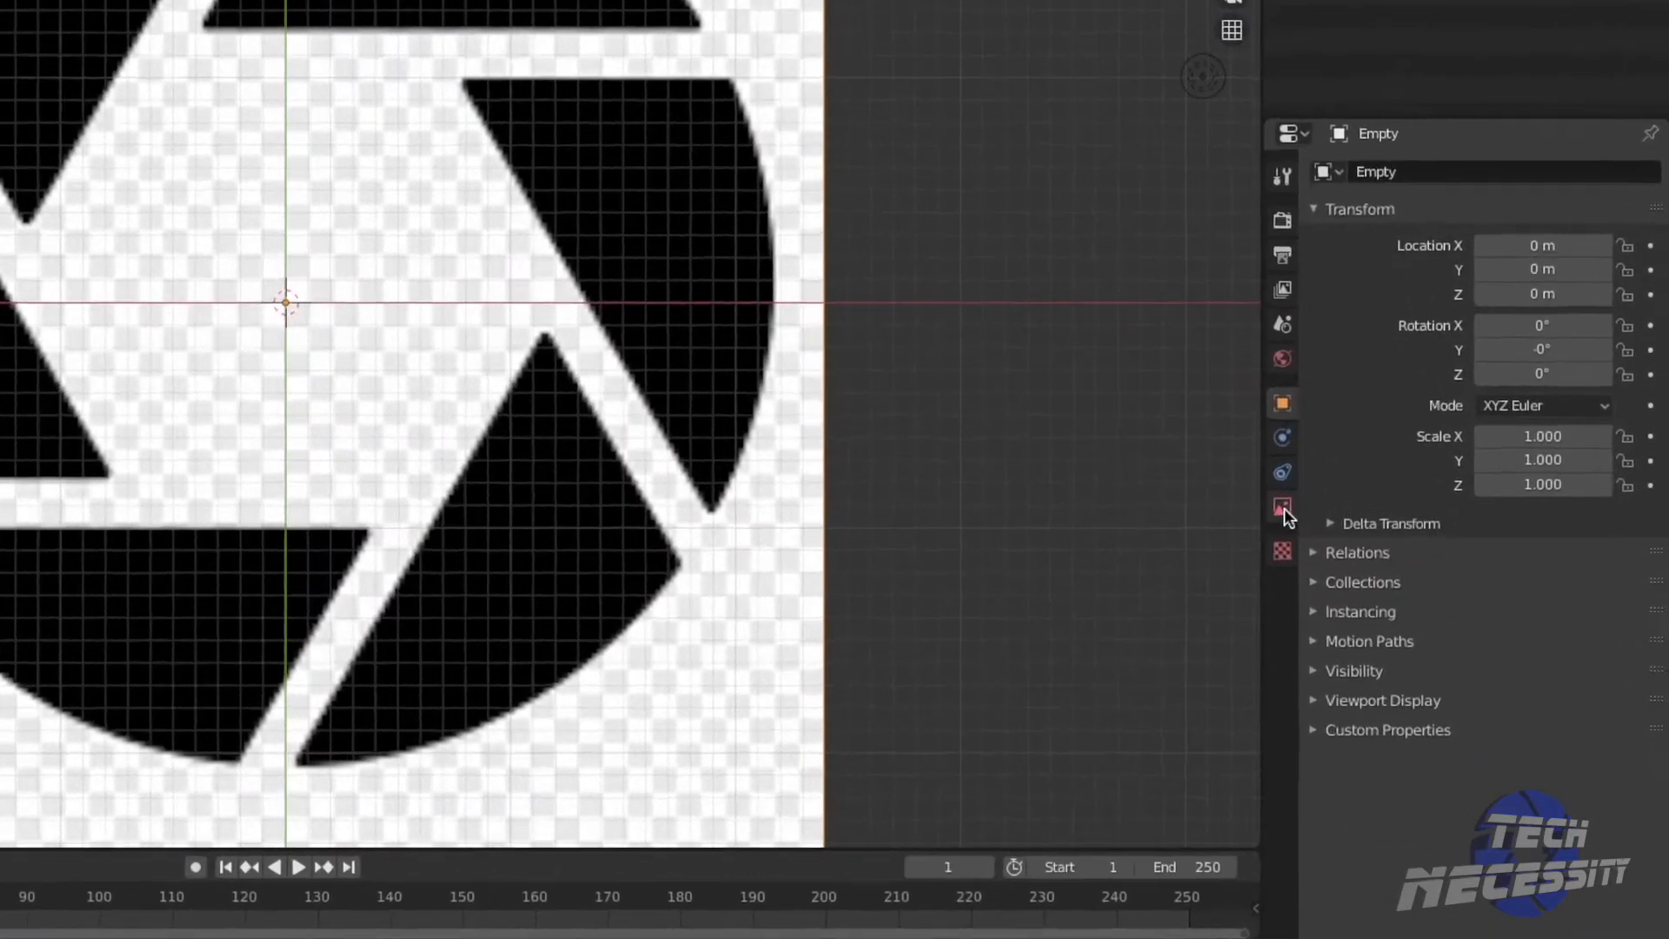
click(1394, 614)
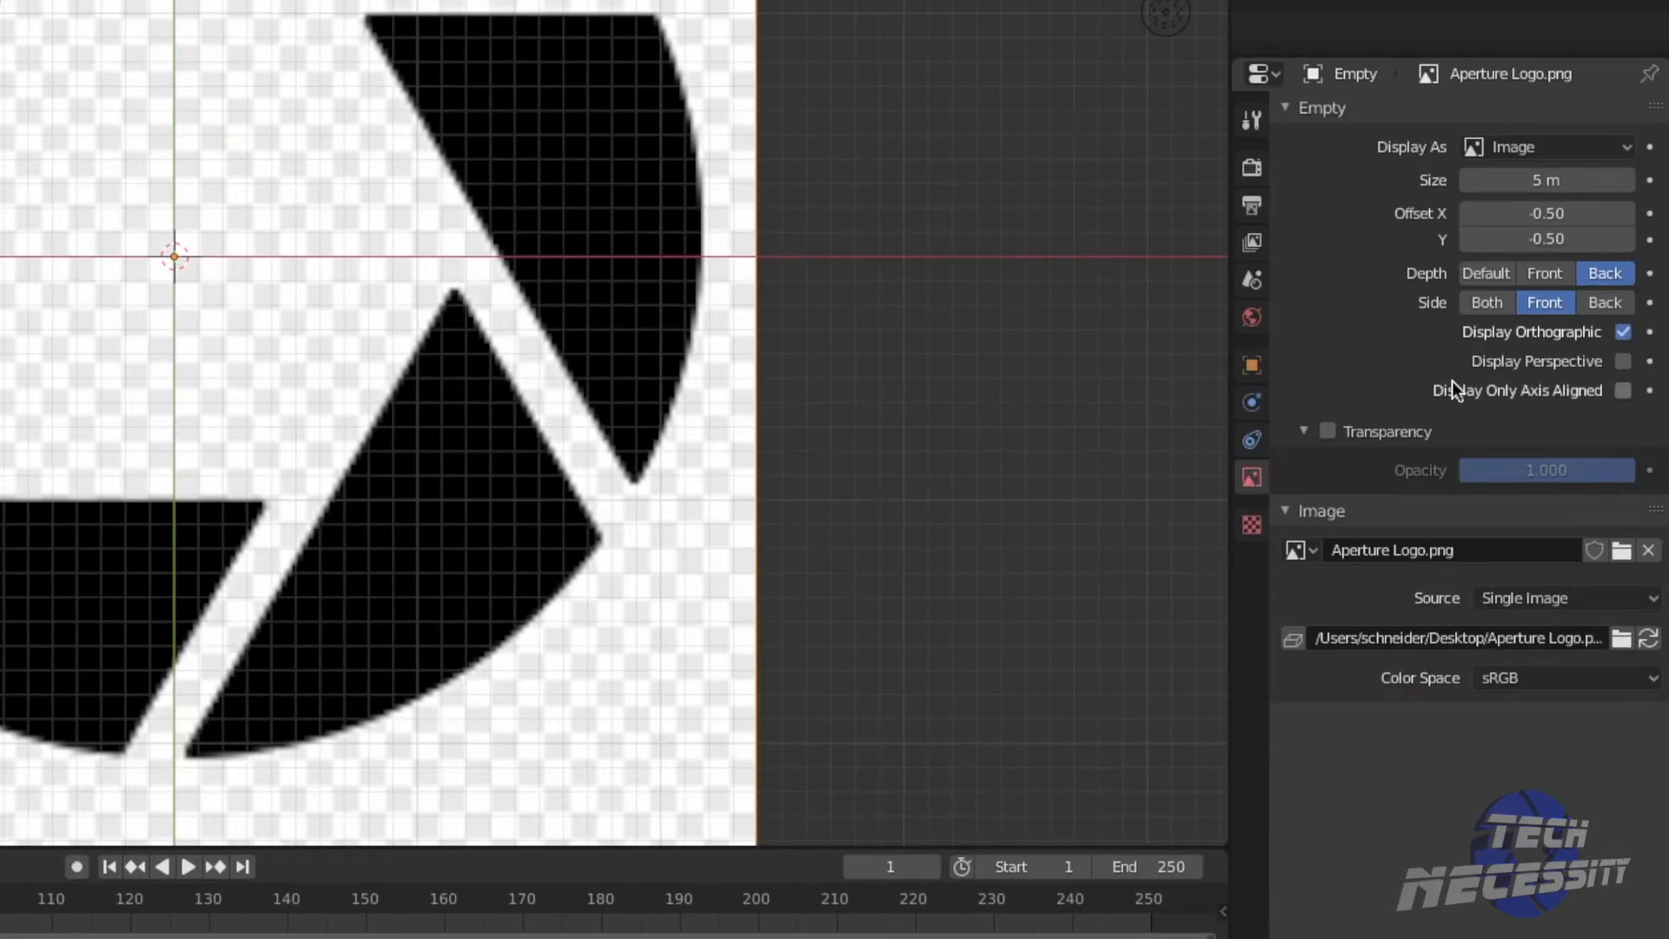
click(1327, 430)
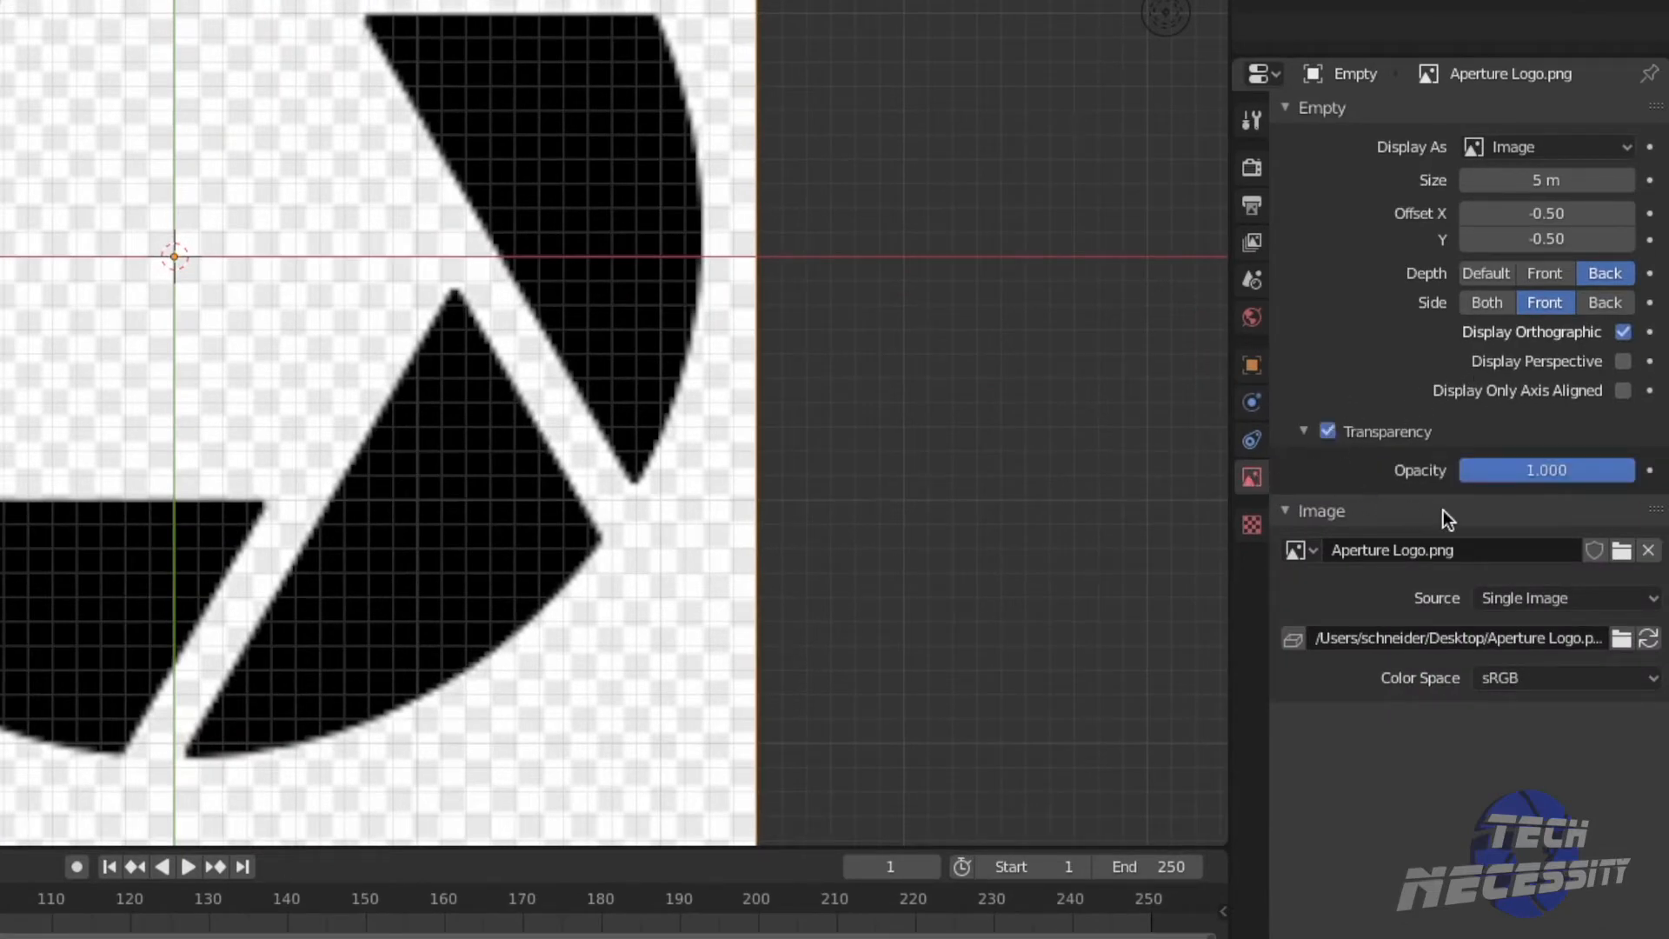
drag(1631, 469, 1482, 469)
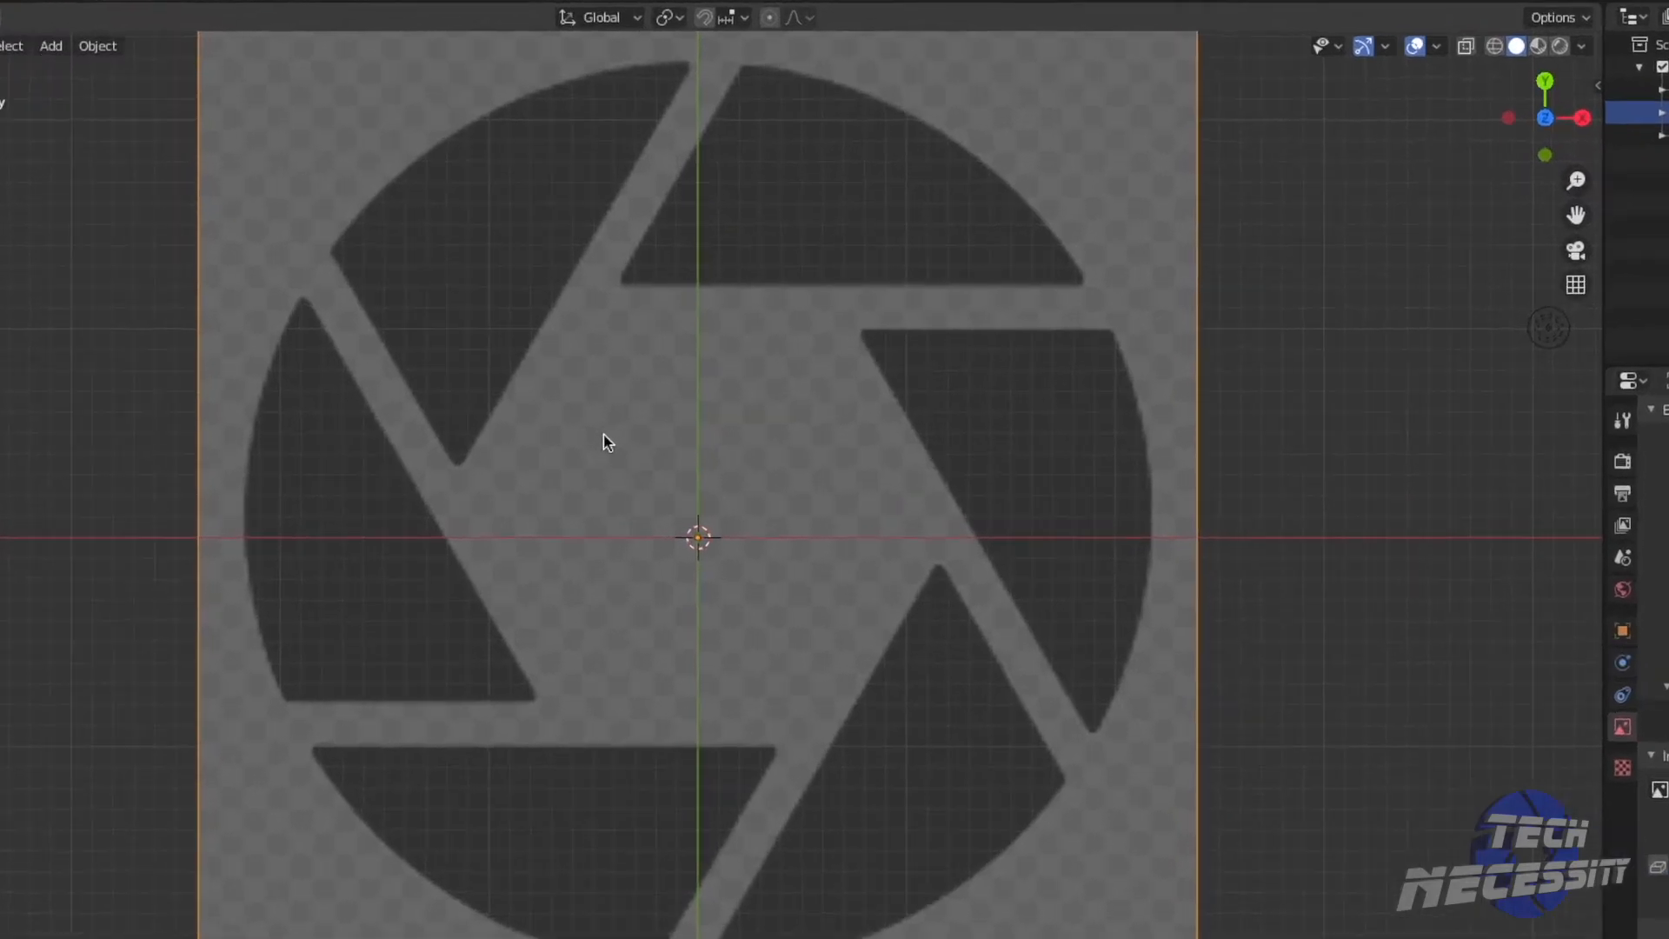
Step: Add a Bezier curve at the origin and enter Edit Mode on it
key(shift+a)
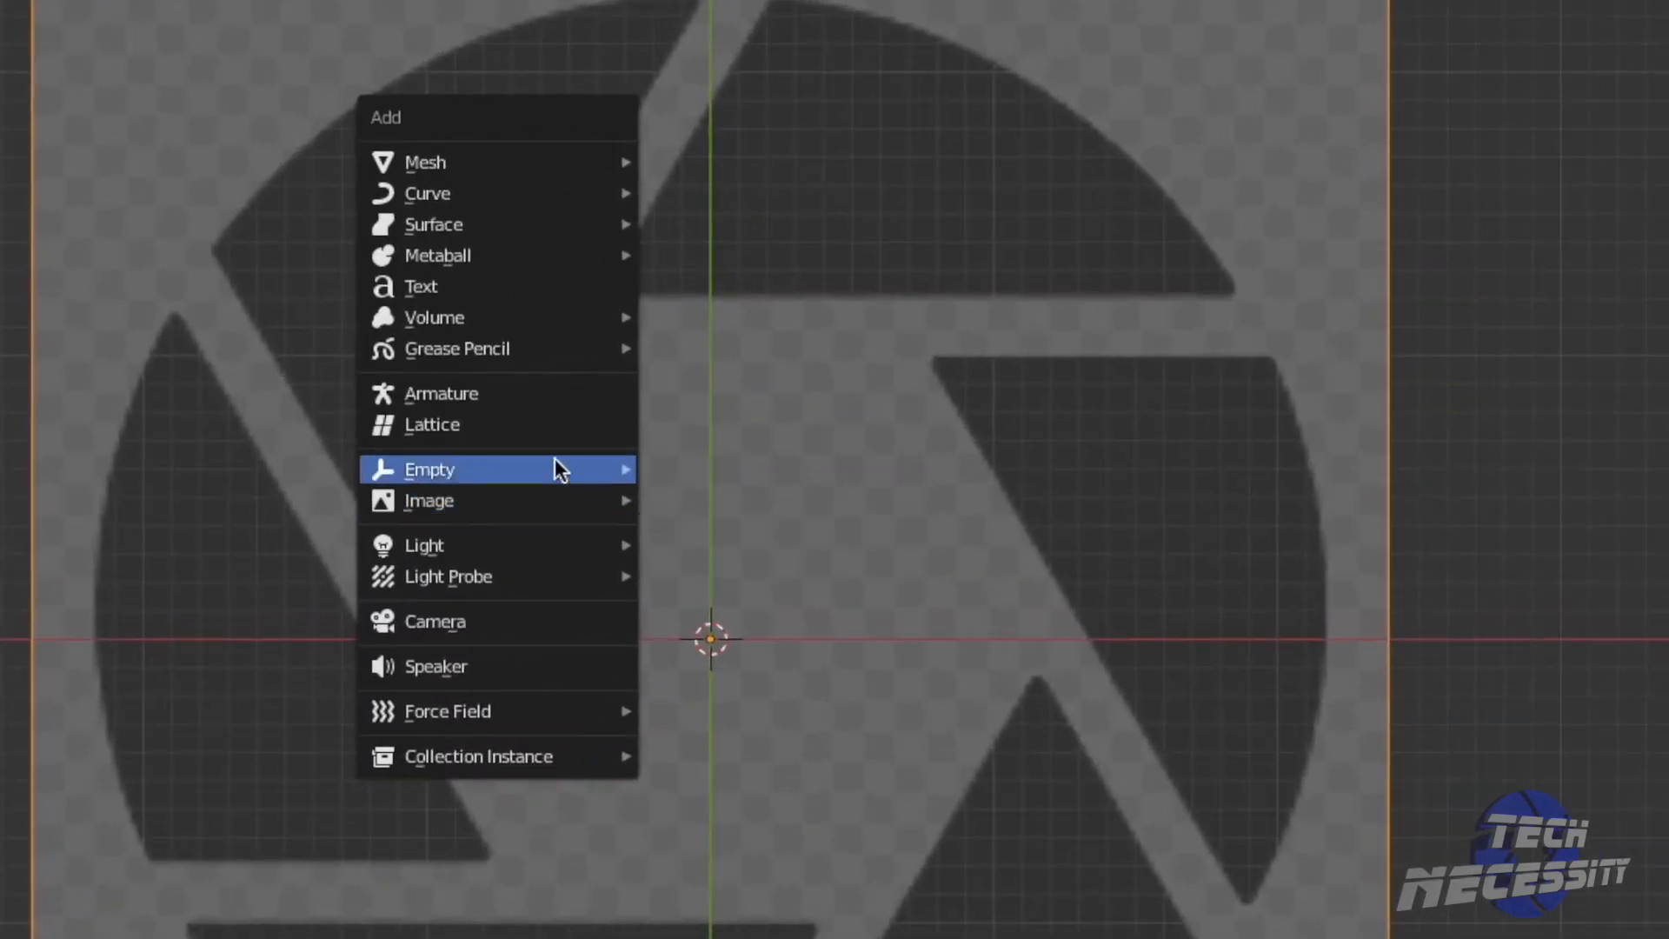
mouse_move(515, 192)
click(707, 196)
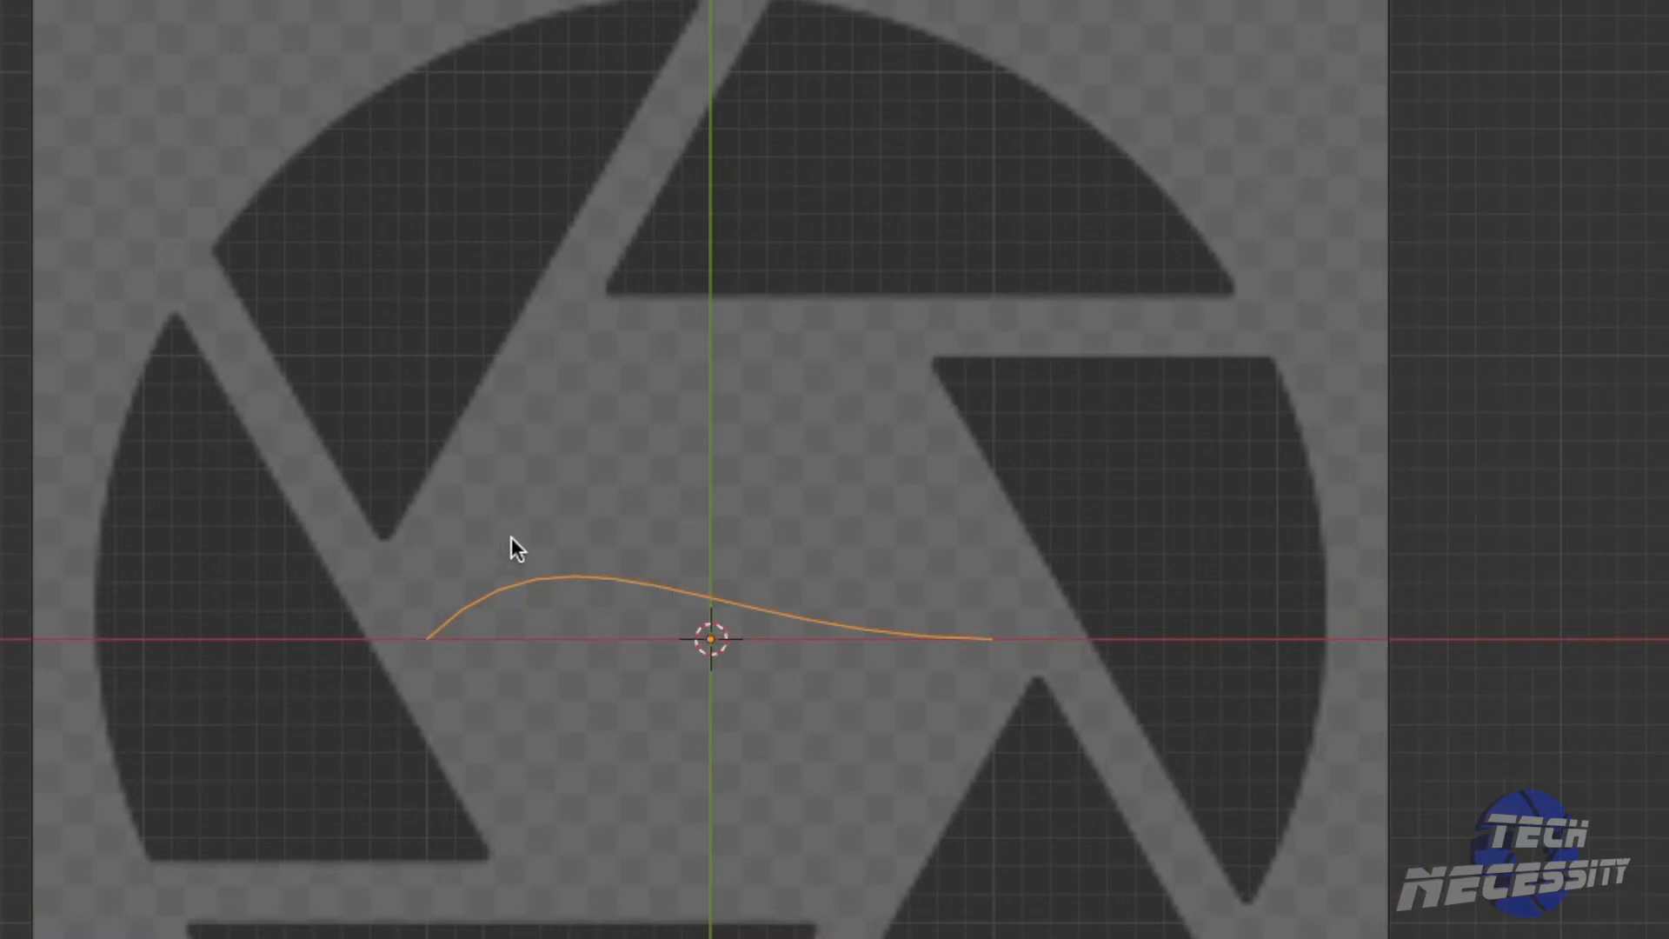
key(Tab)
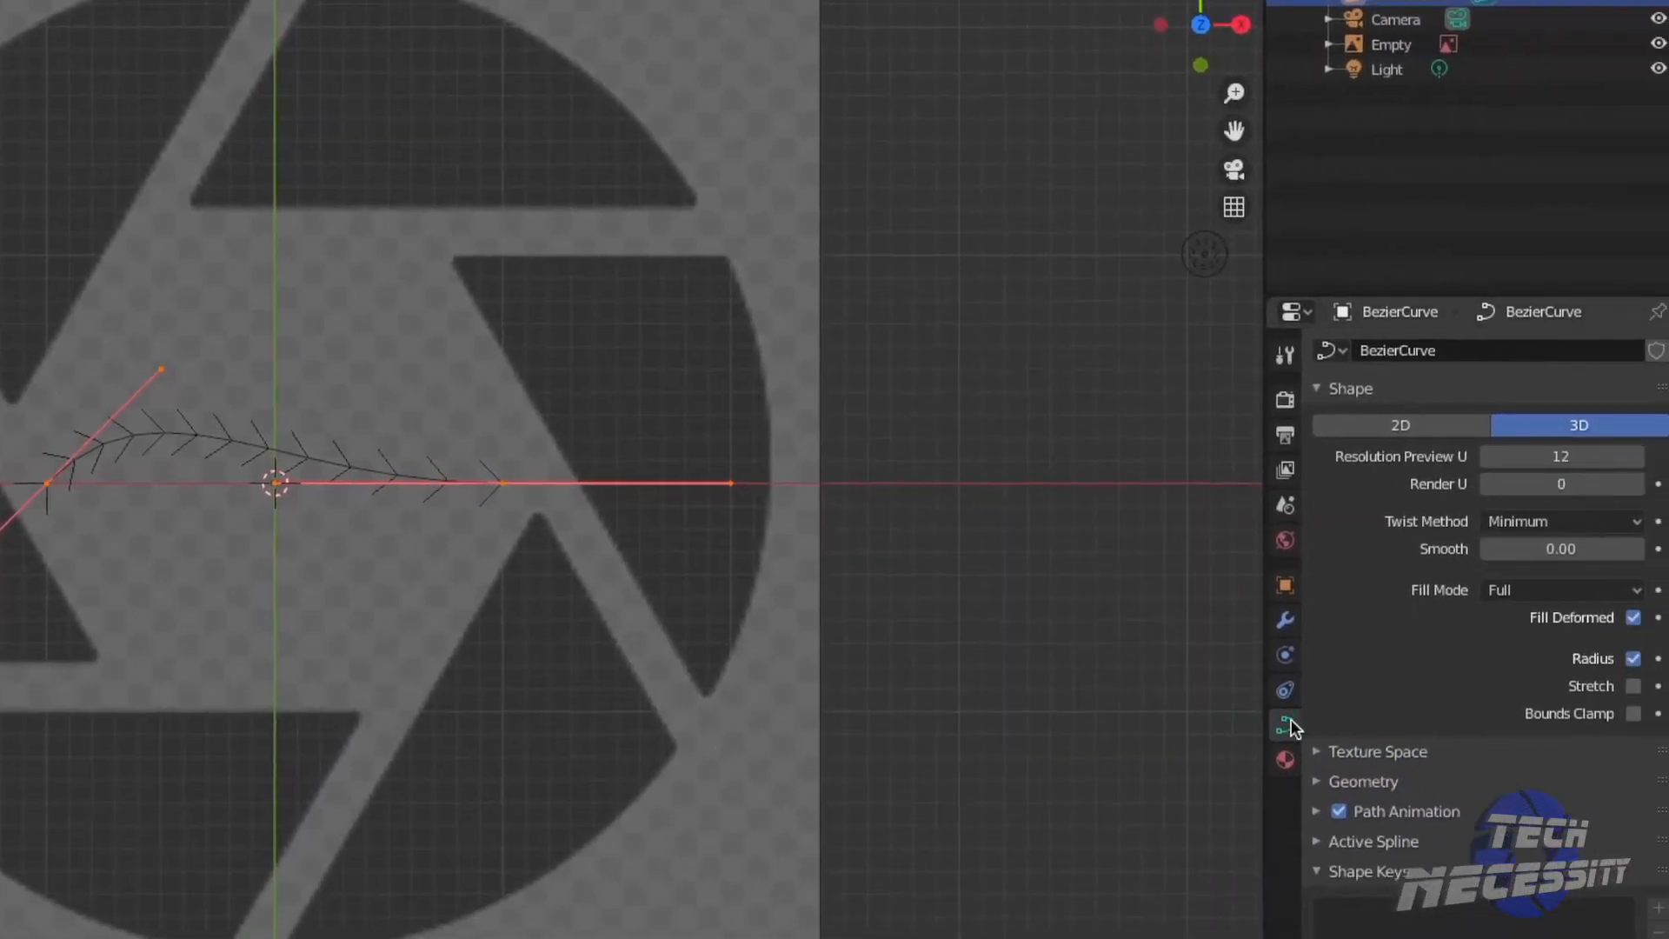
Step: Make the Bezier curve 2D and raise its preview resolution U
click(1411, 423)
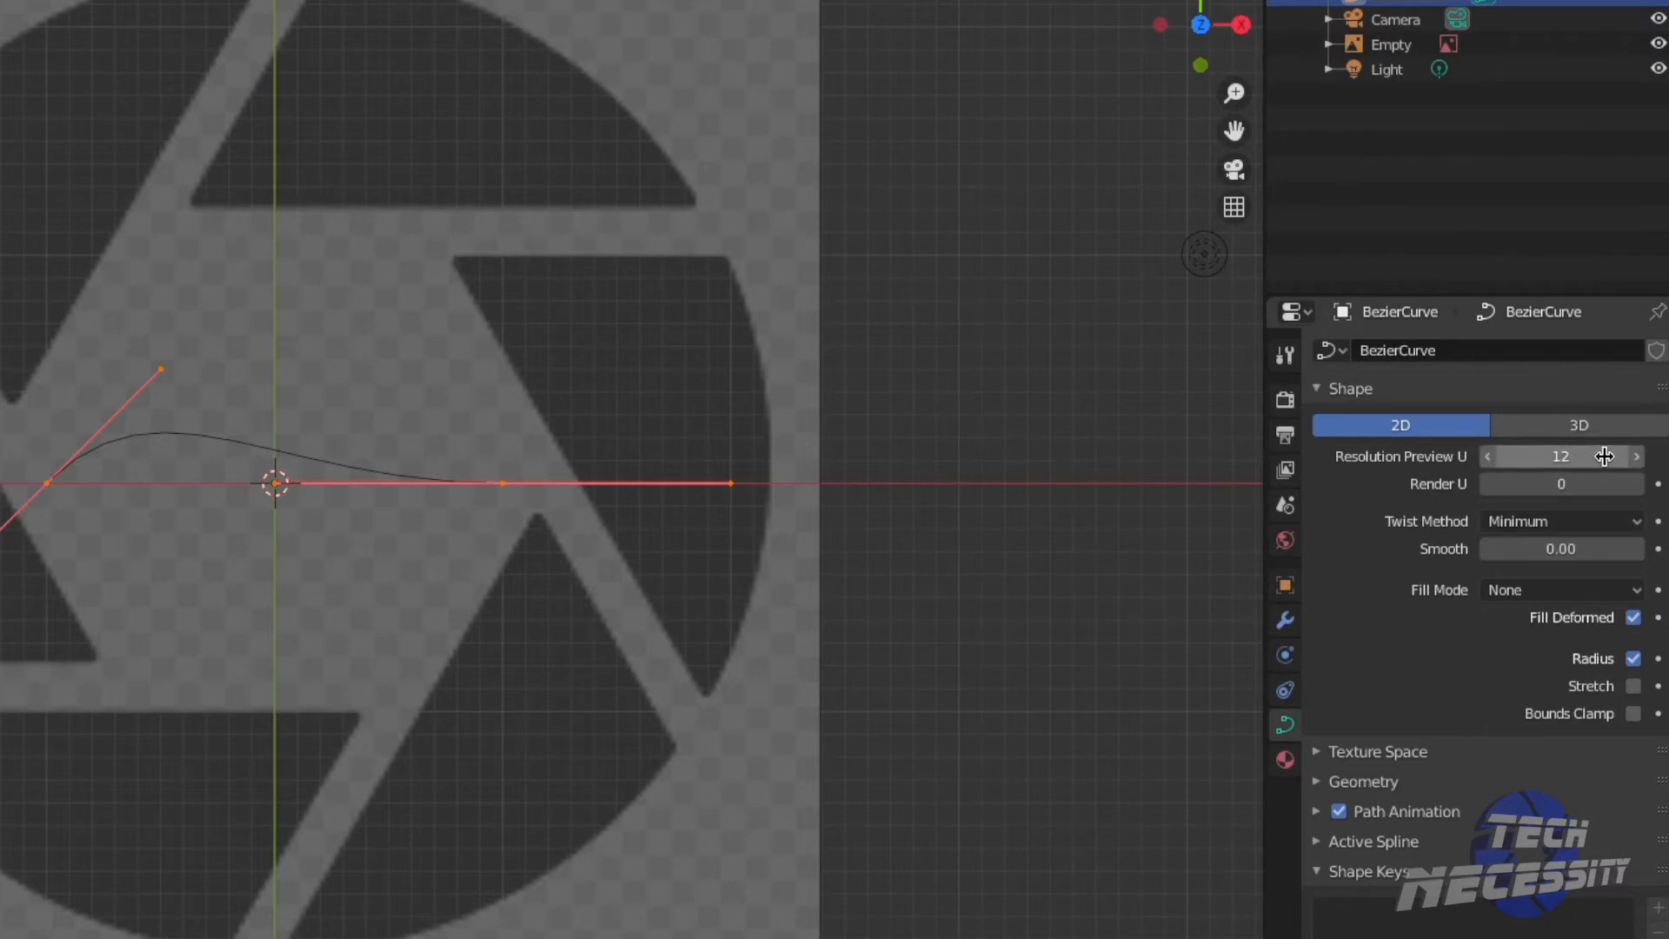
mouse_move(1560, 456)
mouse_down()
mouse_move(1530, 456)
mouse_move(1591, 456)
mouse_up()
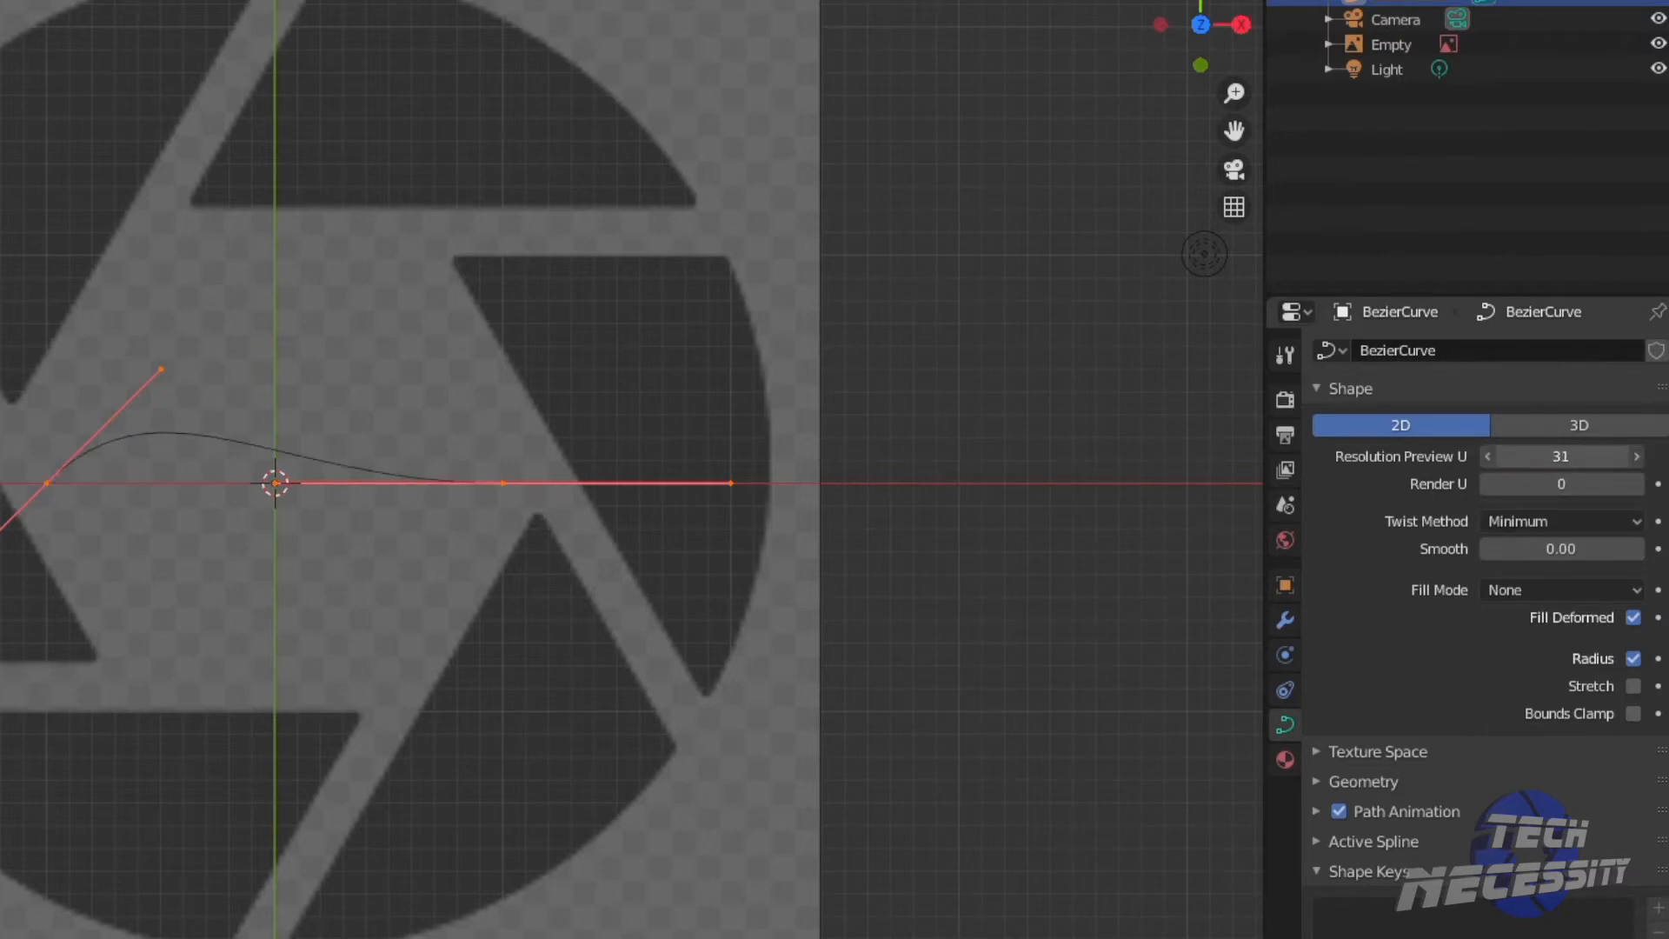
drag(1560, 456, 1556, 455)
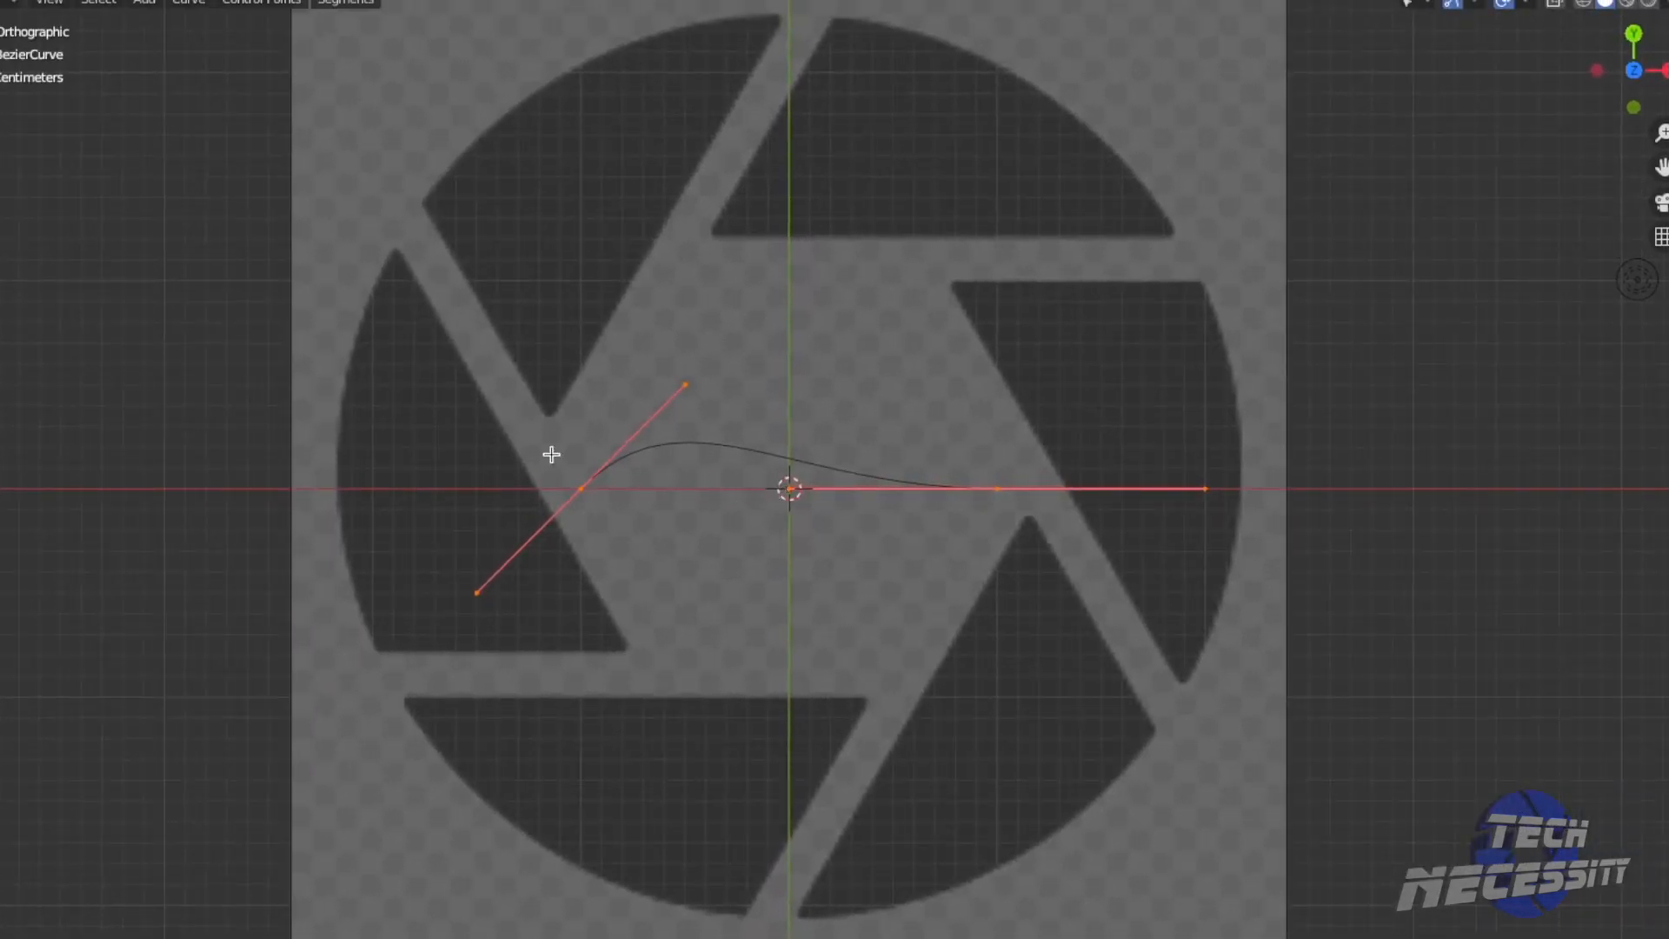
Step: Select all the curve's control points and set their handle type to Vector
drag(408, 335, 1286, 637)
key(v)
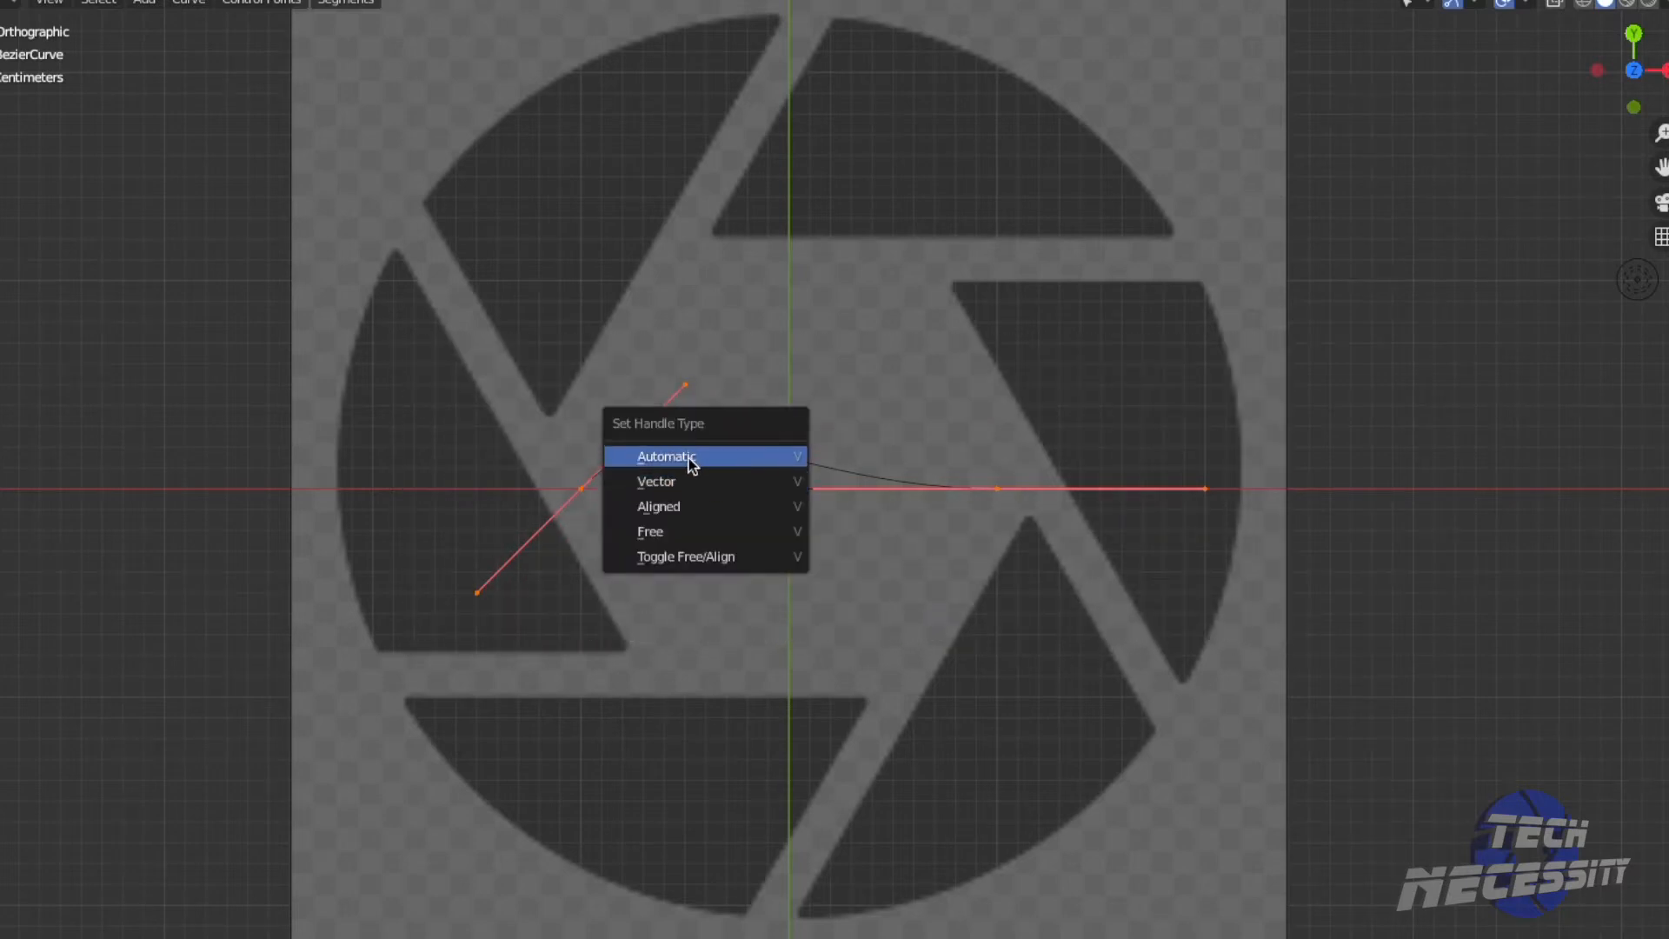
click(660, 486)
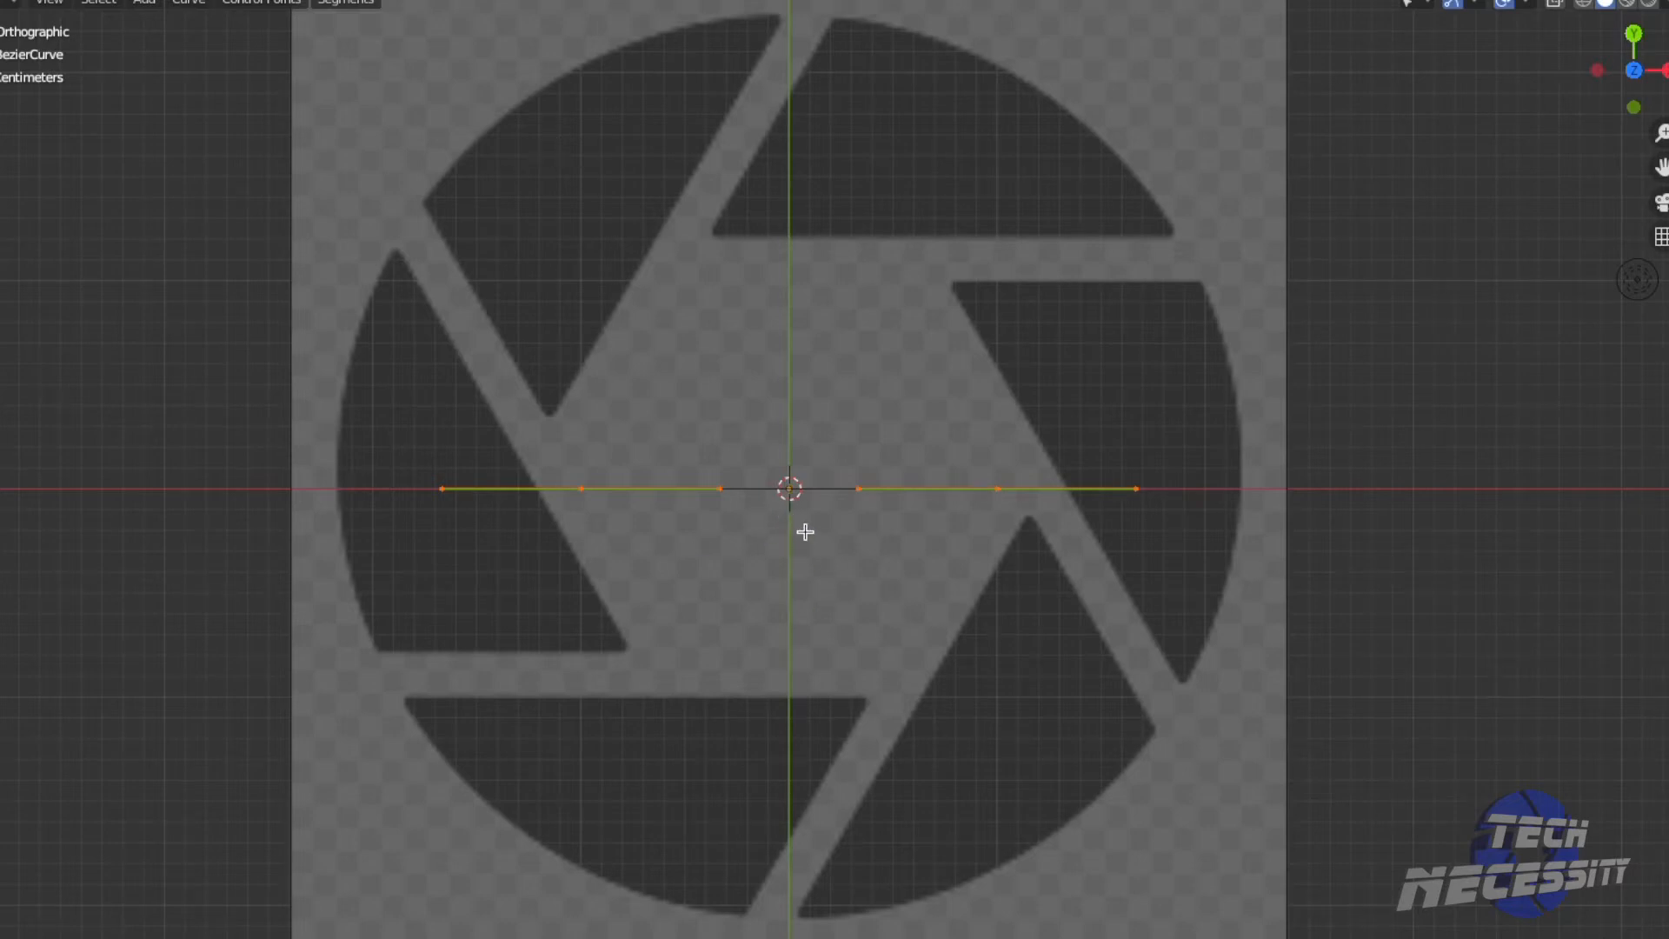
Step: Place the curve's two points on the left corner and top tip of the logo's upper-left blade
key(g)
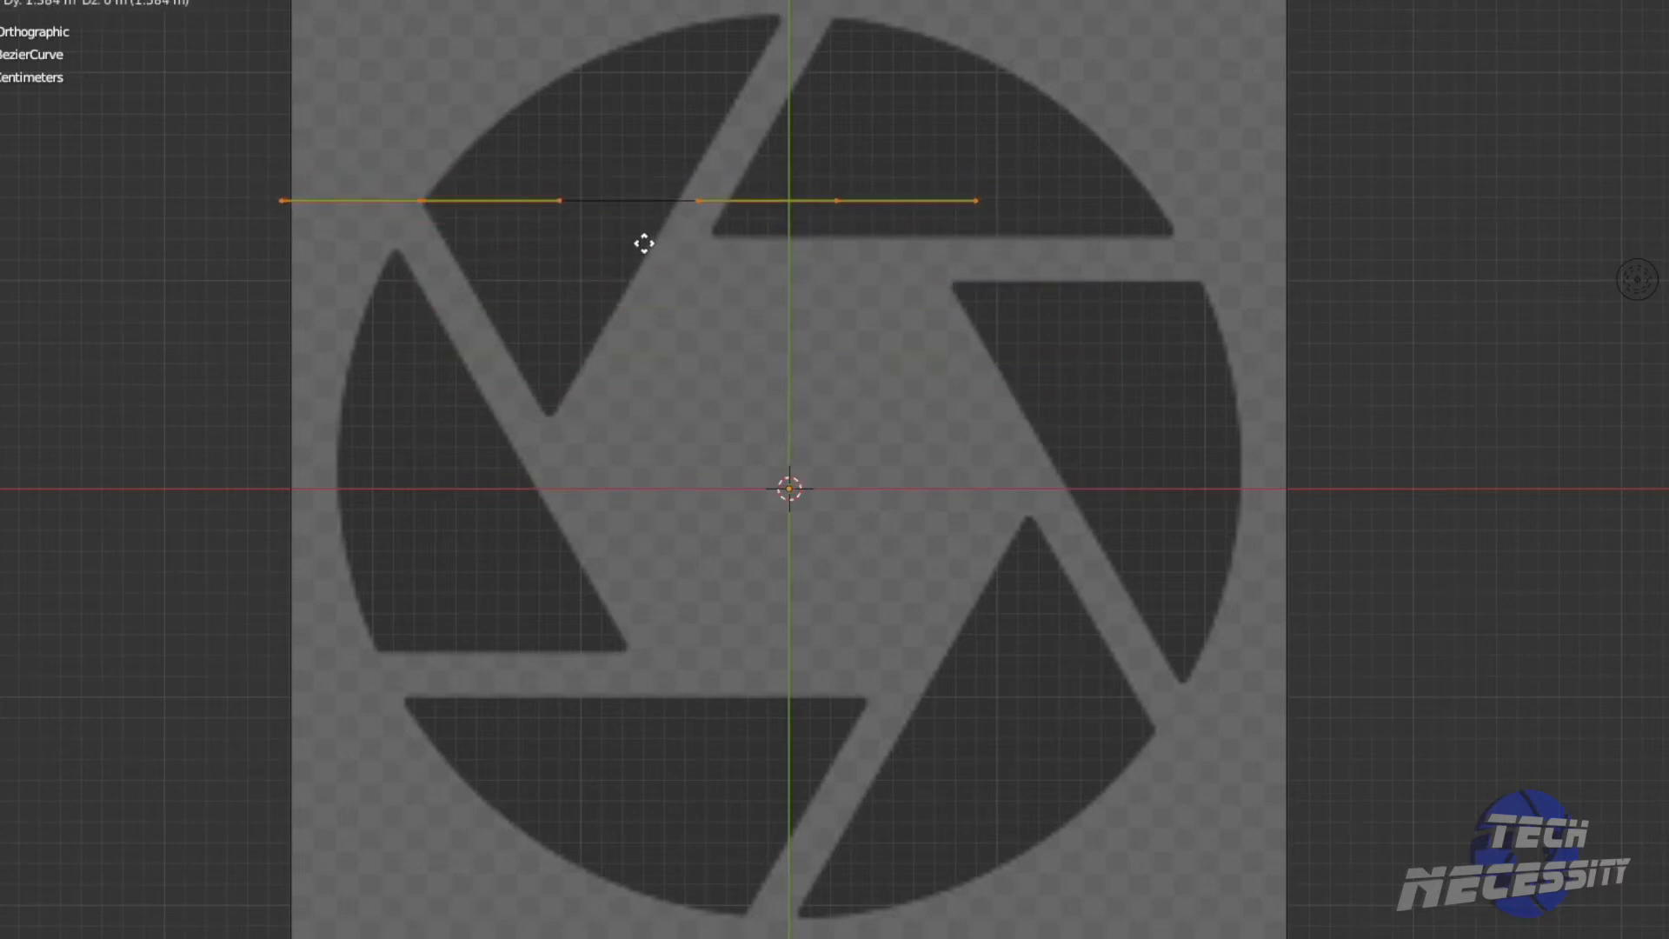
click(647, 246)
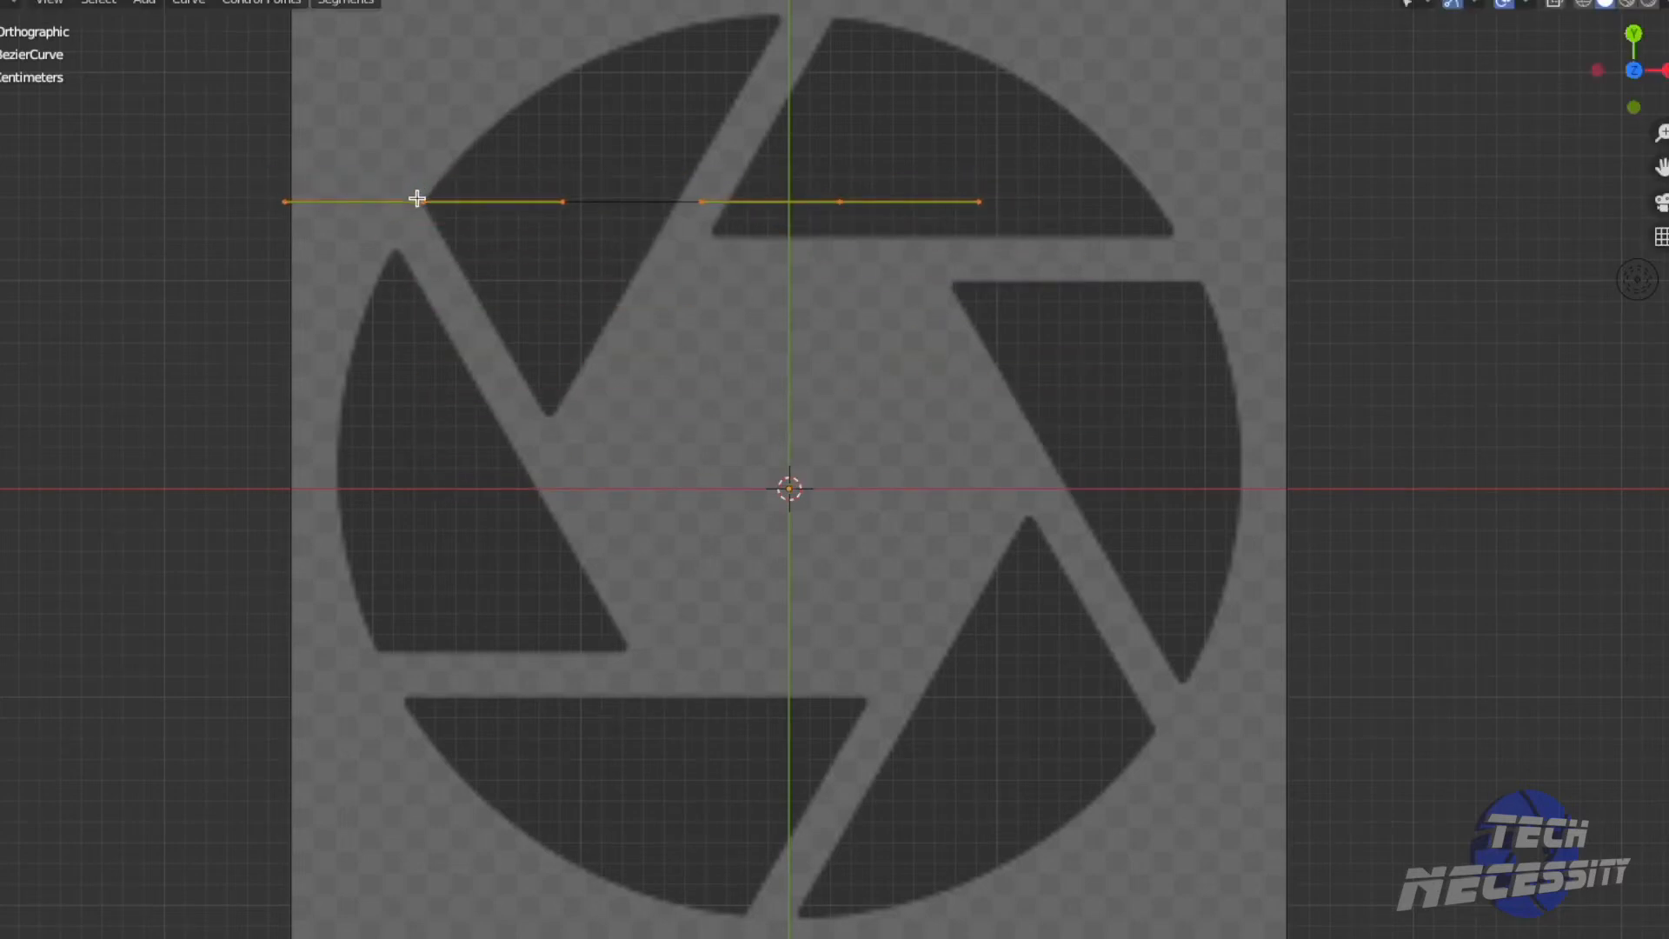
click(840, 202)
key(g)
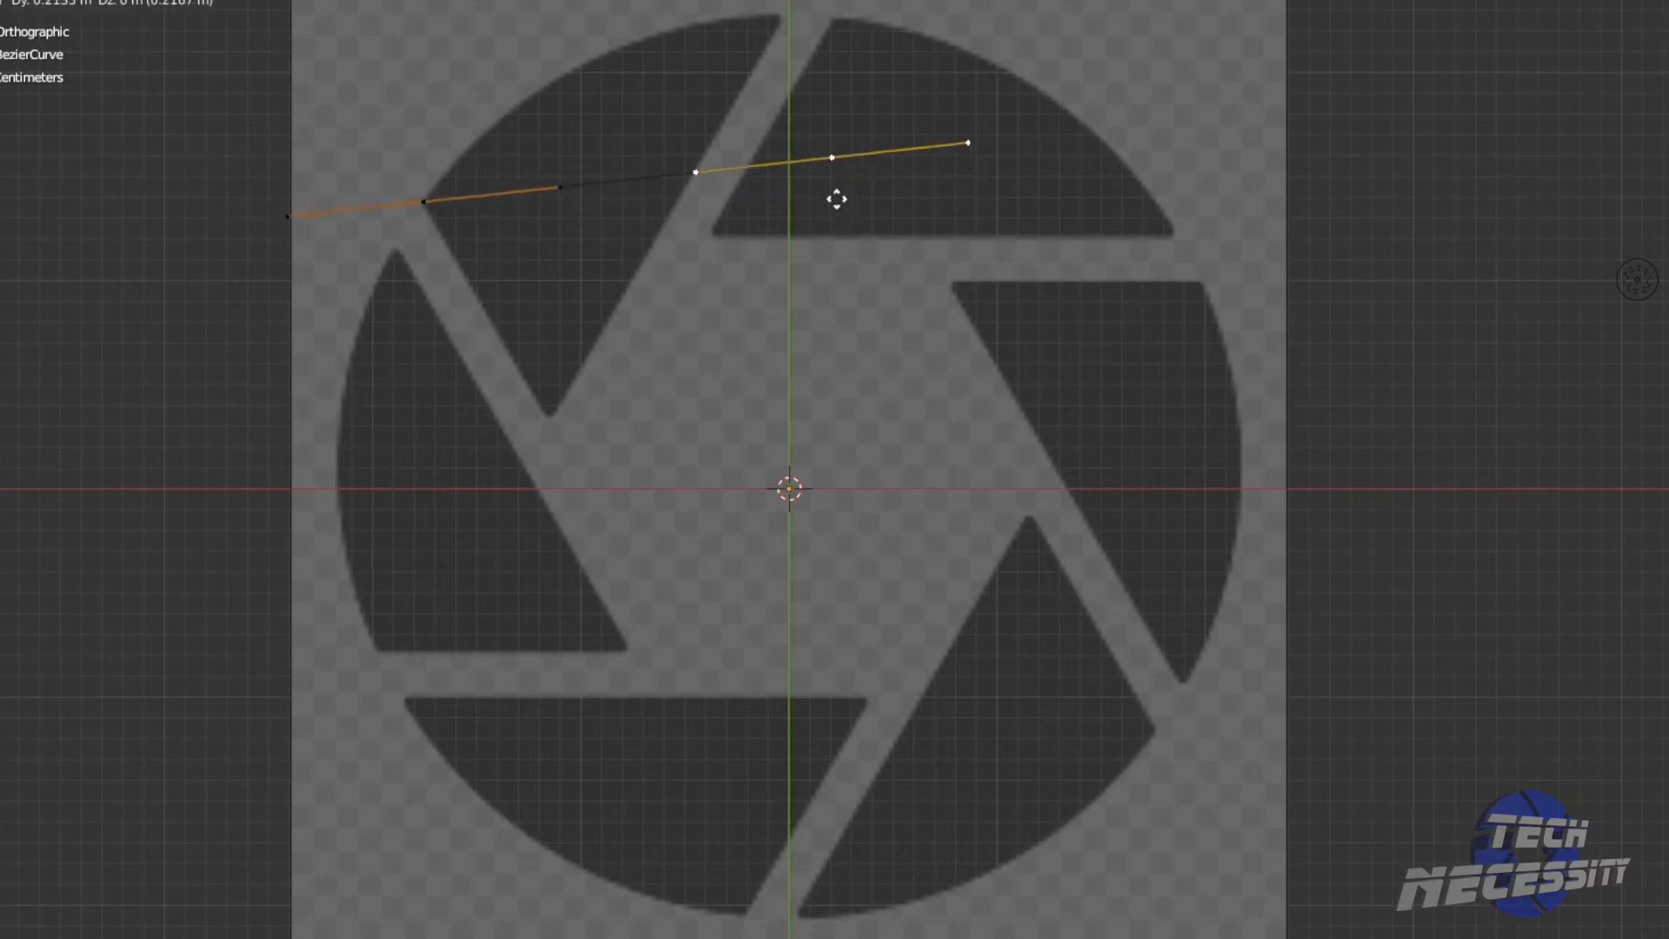
click(790, 76)
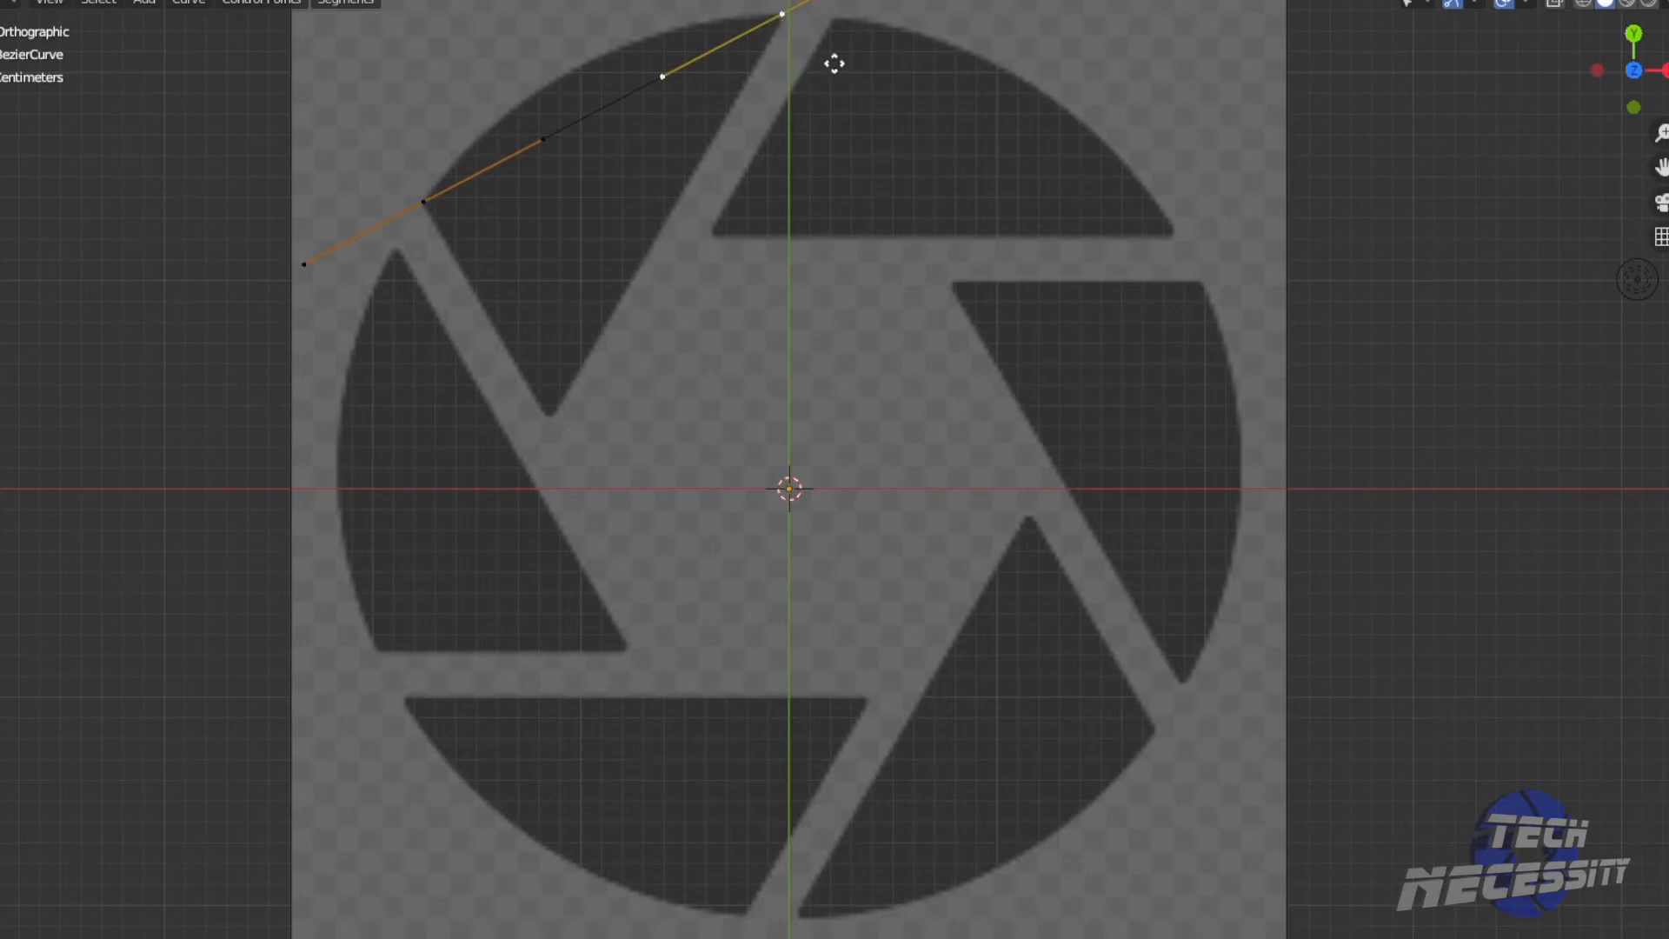
Step: Extrude a third point to the blade's inner tip and close the curve into a loop
key(e)
click(667, 396)
key(g)
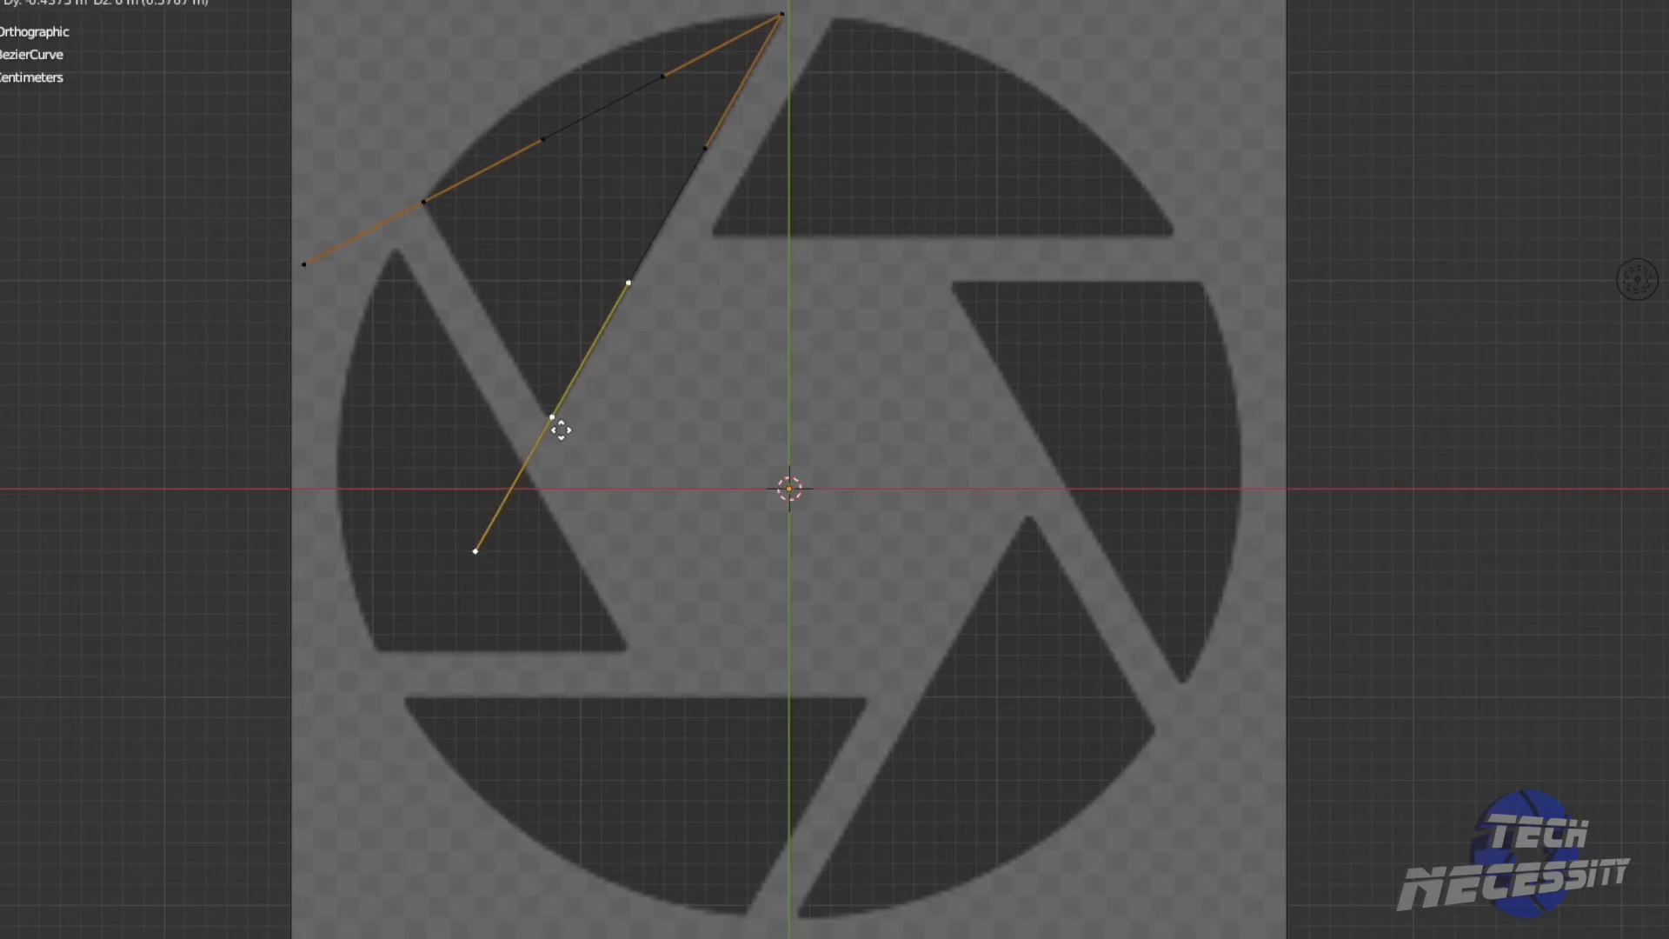
click(561, 429)
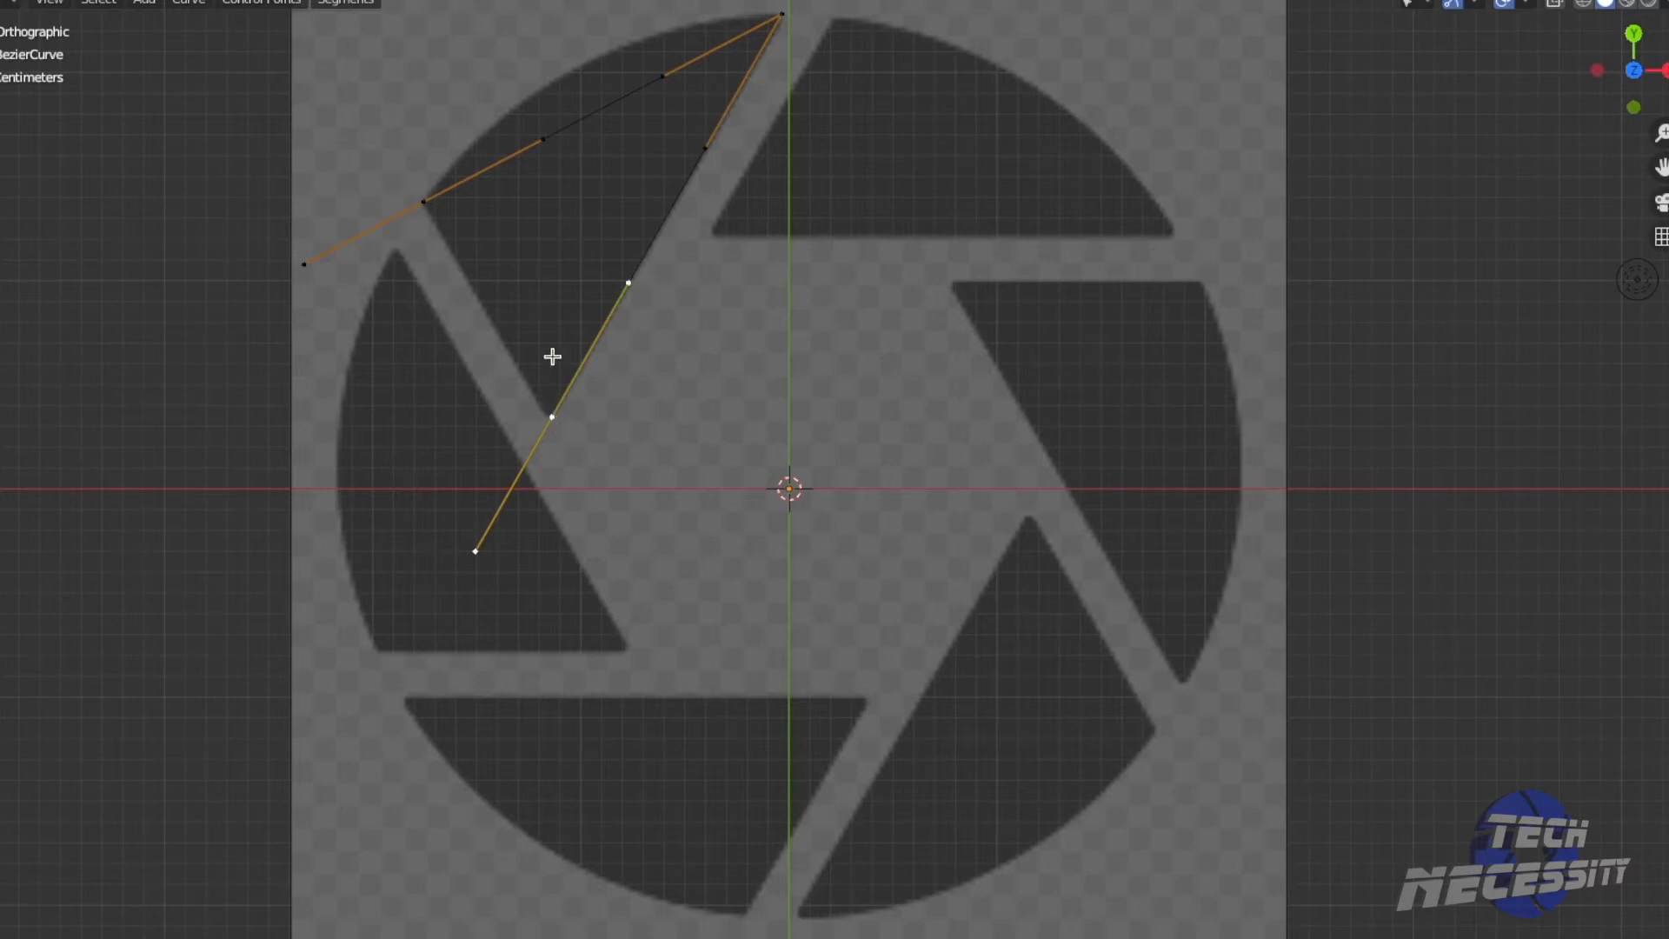
click(423, 201)
key(alt+c)
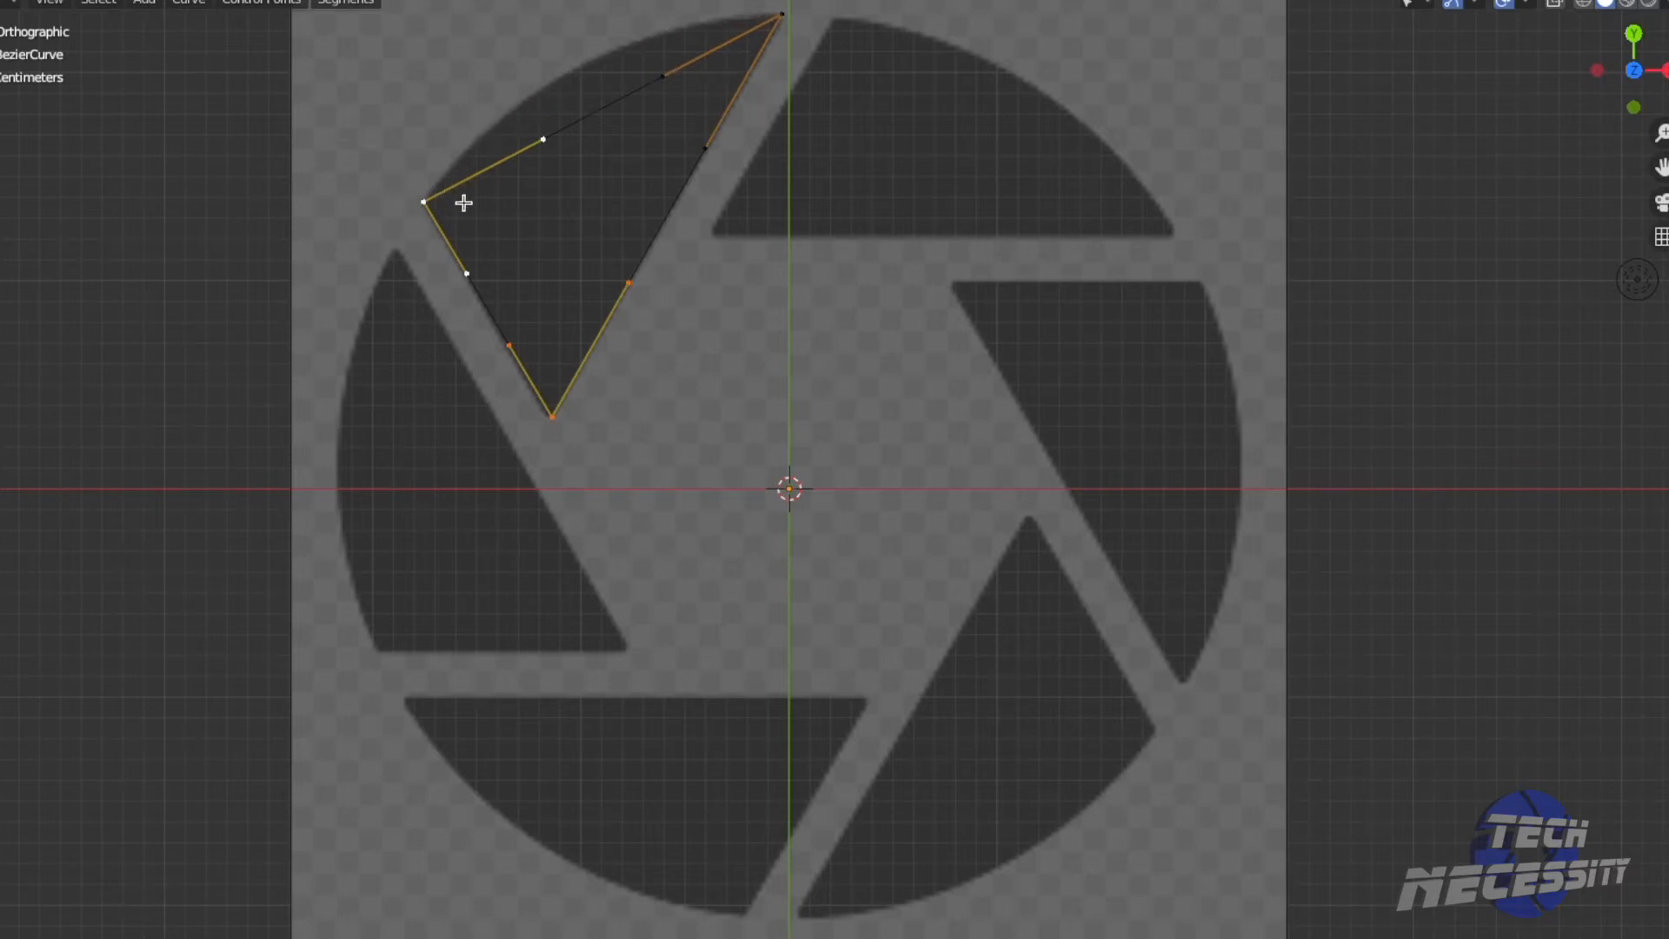
Step: Move the two handles of the outer segment so it follows the rounded edge of the blade
click(543, 139)
key(g)
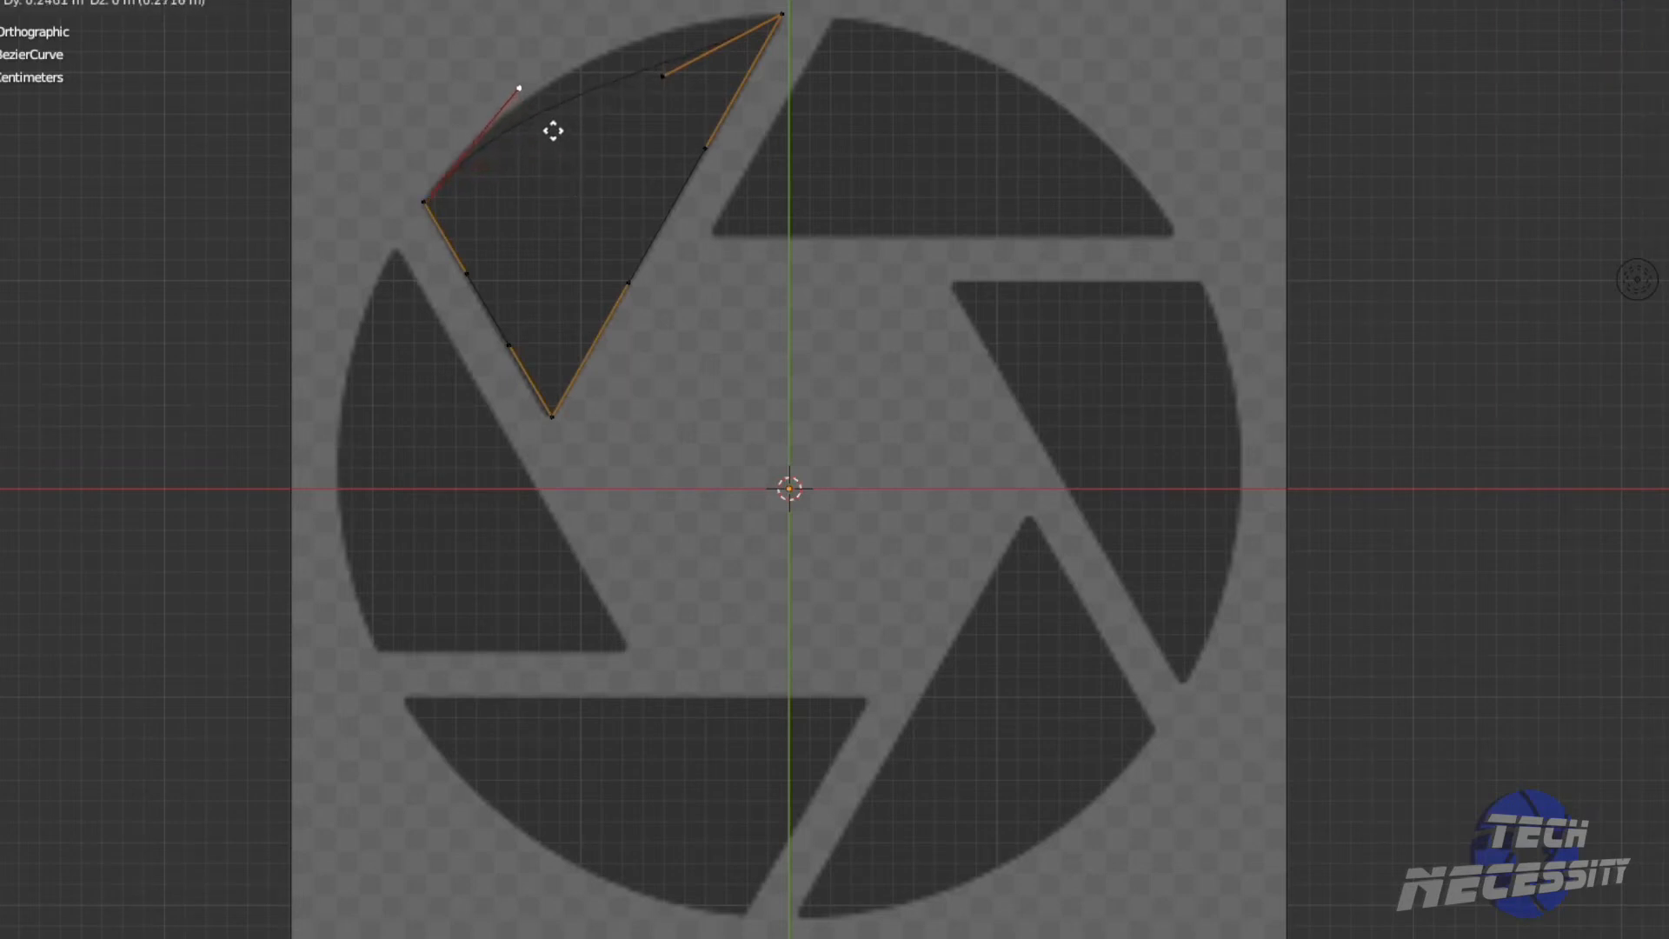
click(548, 122)
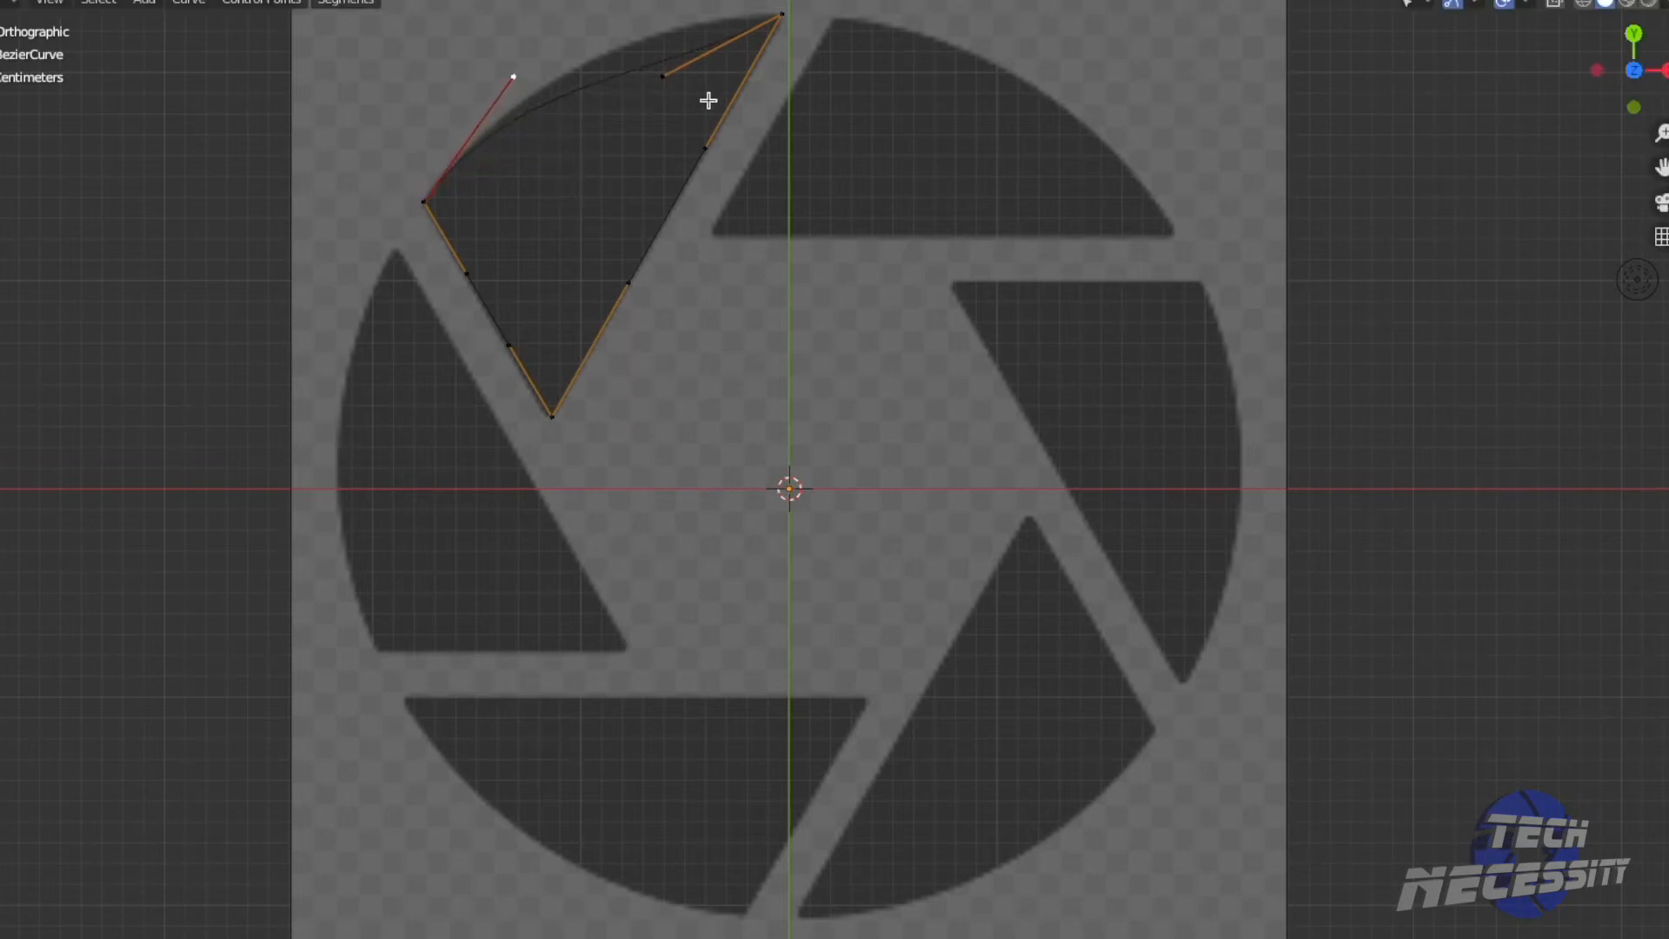
click(662, 77)
key(g)
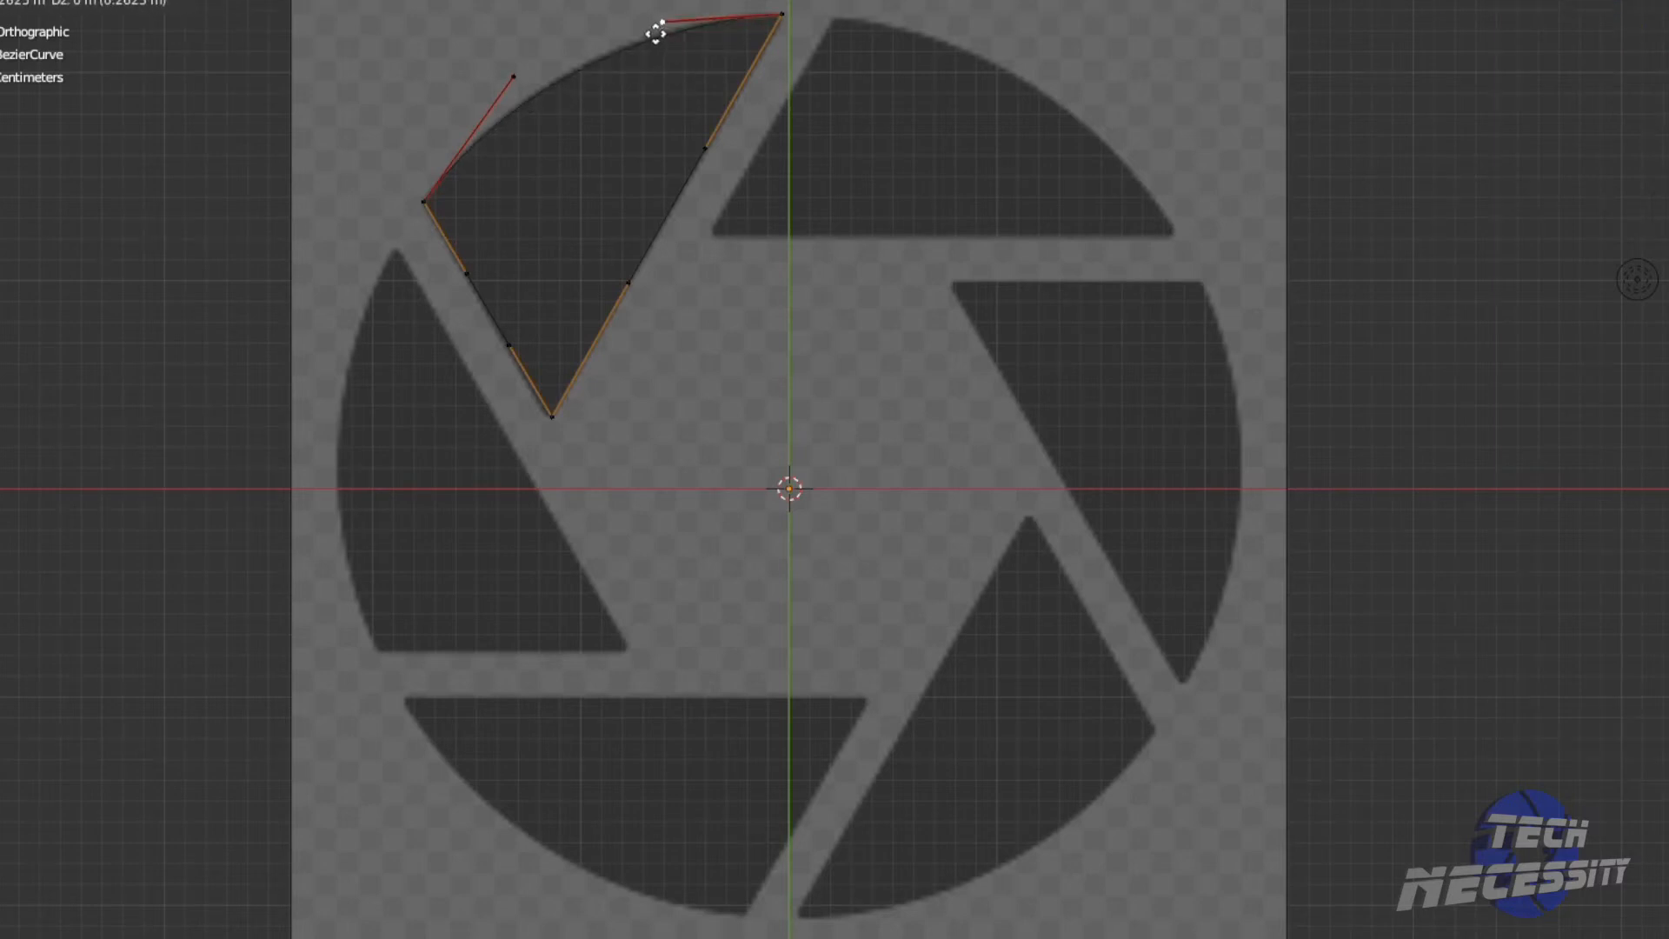
click(659, 26)
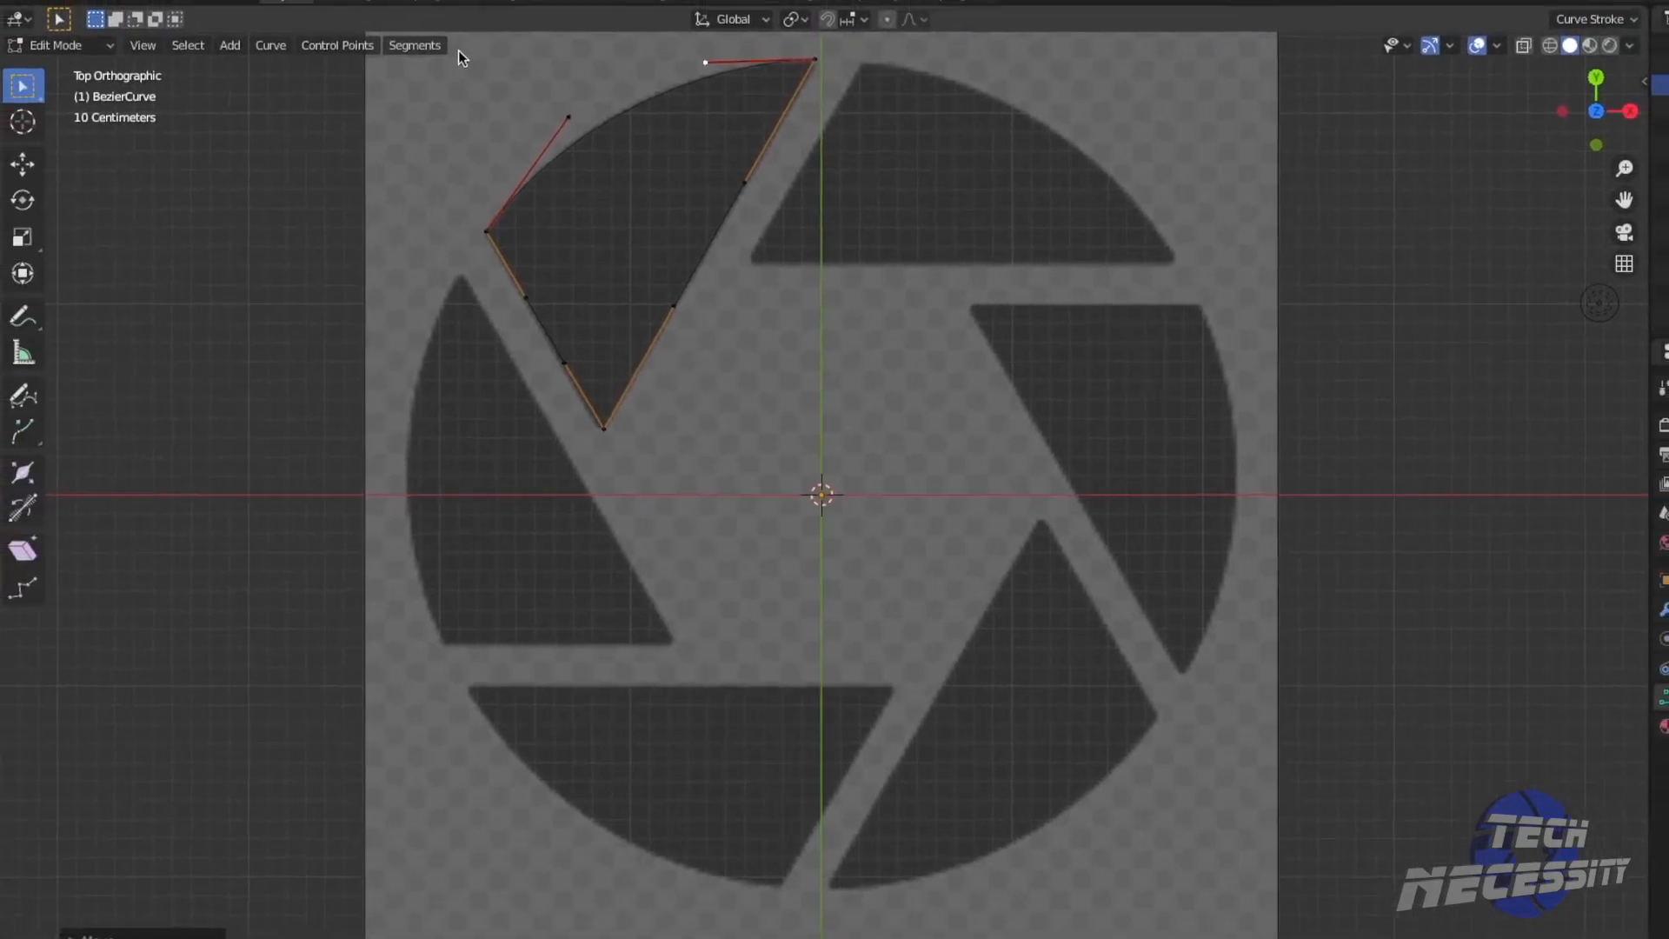
Step: Select all points of the traced upper-left blade outline and duplicate it over the logo's upper-right blade
click(459, 53)
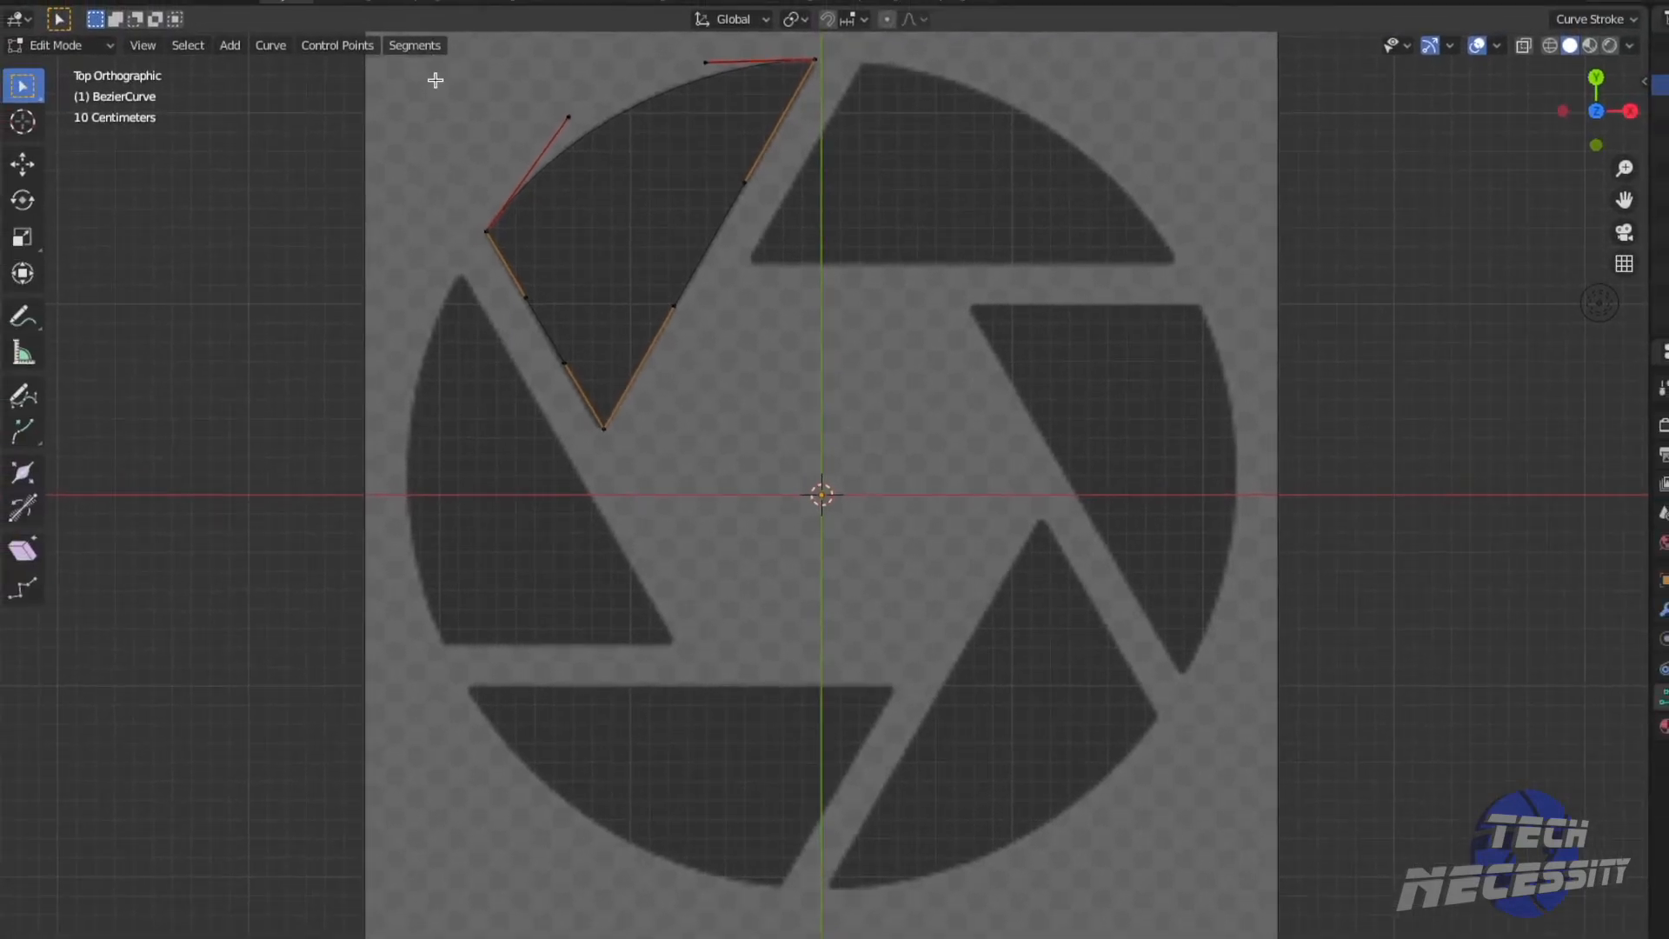
drag(449, 73, 778, 461)
shift+drag(689, 51, 823, 137)
key(shift+d)
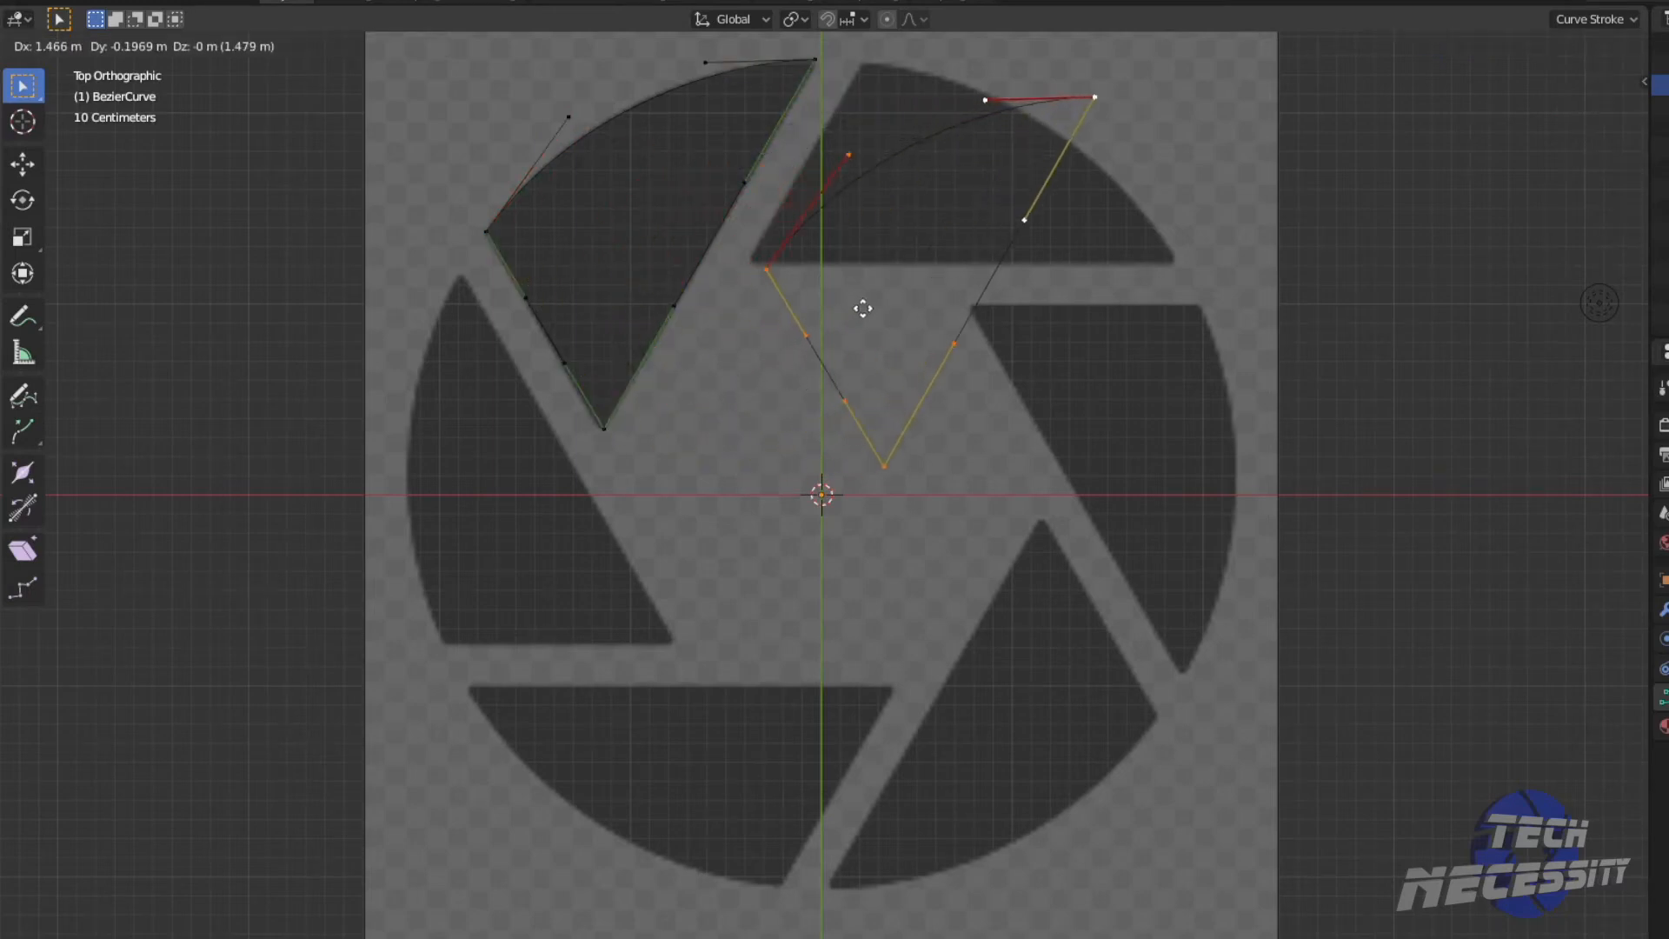
click(867, 276)
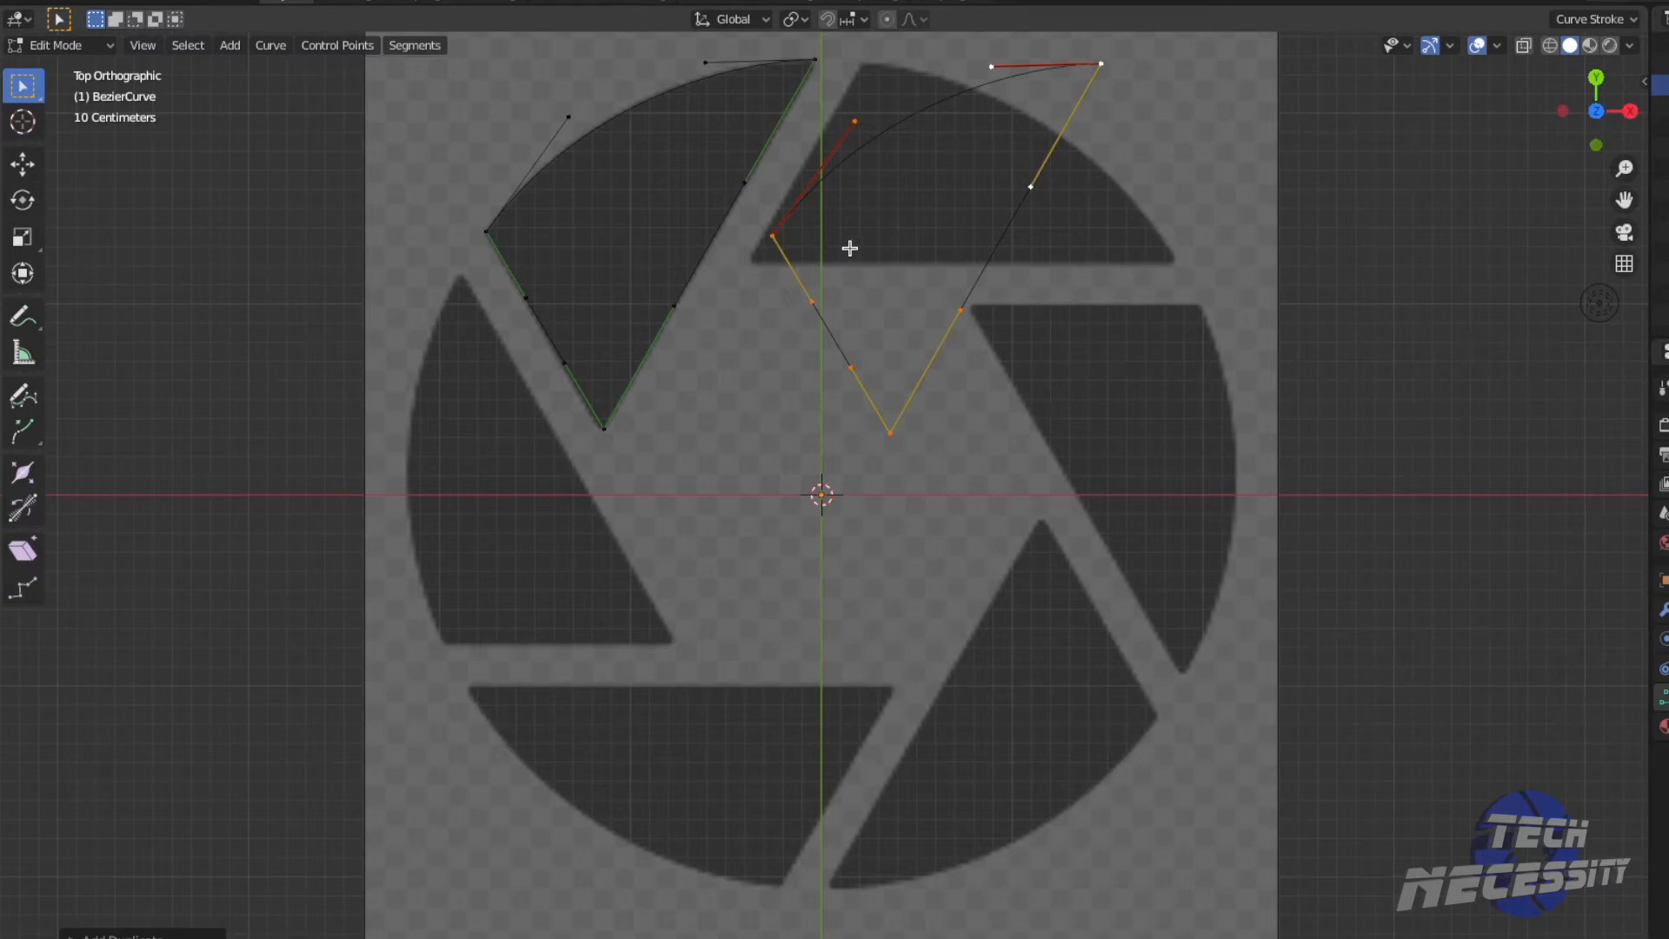
Step: Rotate the copied outline -60° about the Z axis and move it to line up with the upper-right blade
key(r)
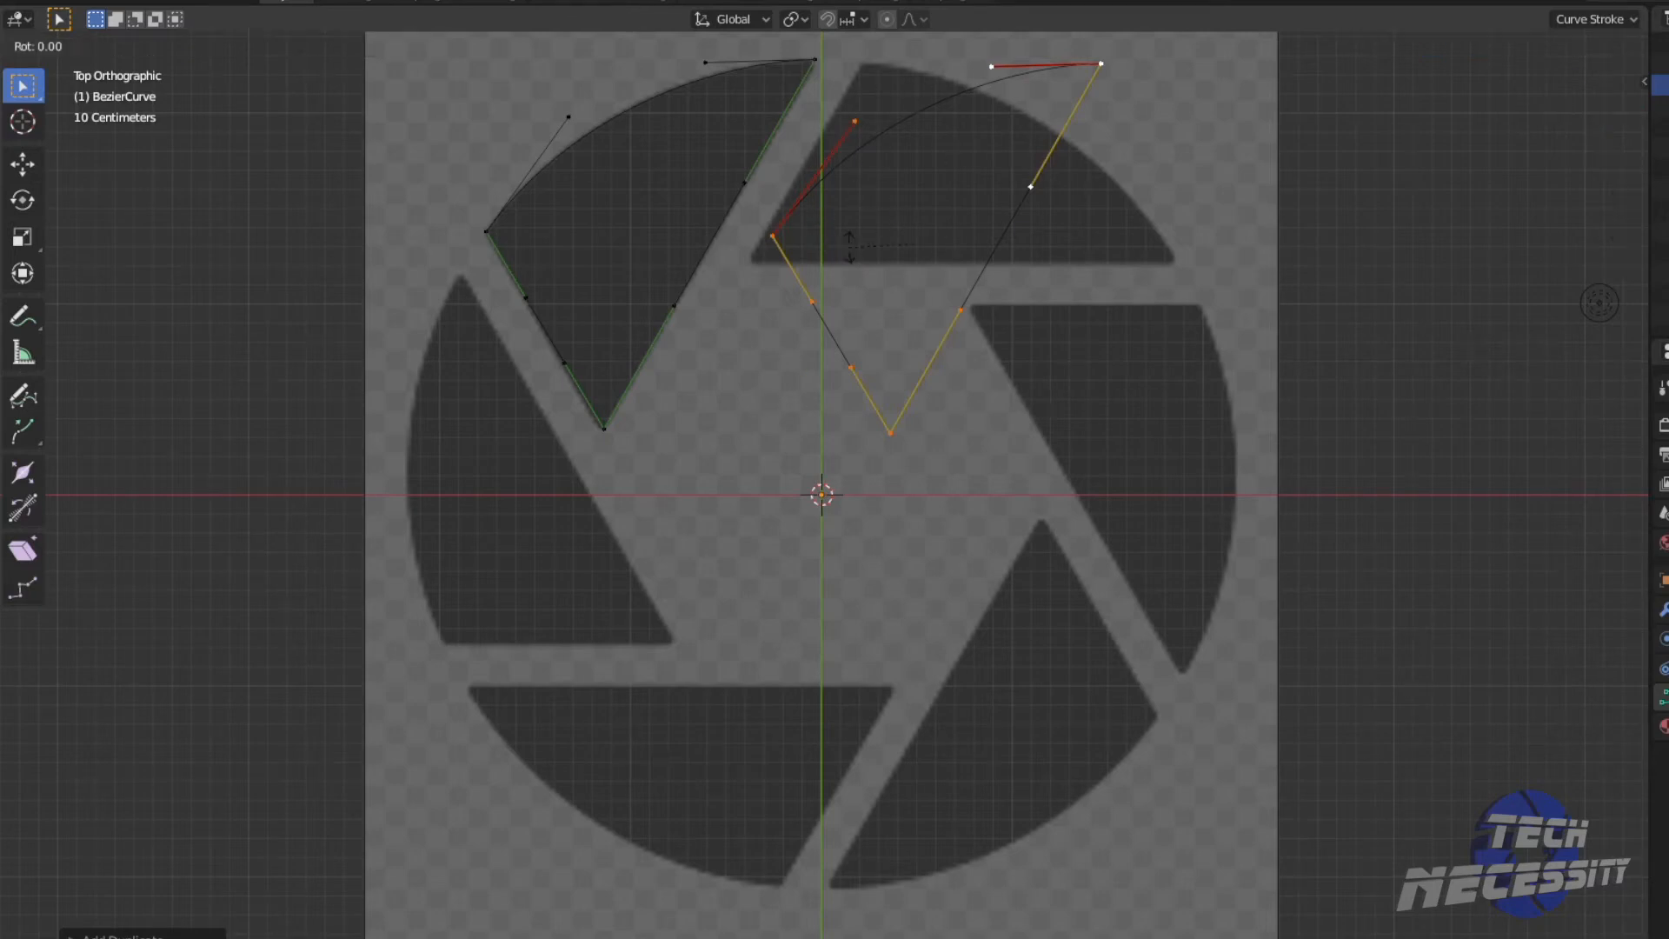
key(z)
text(-60)
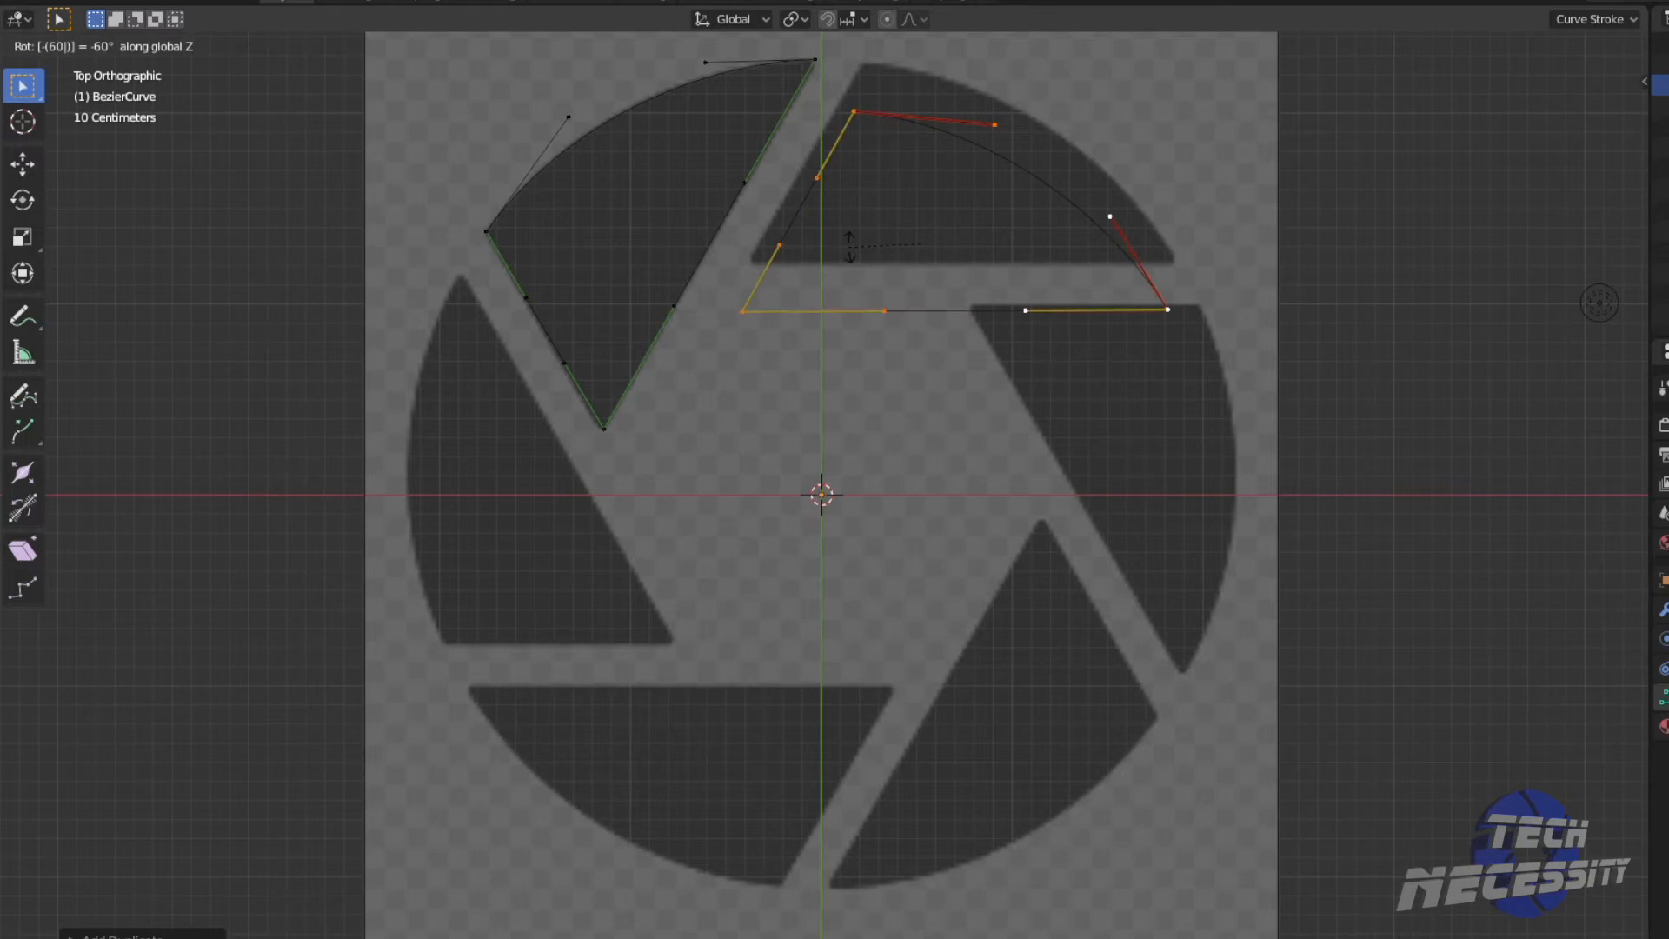
key(Return)
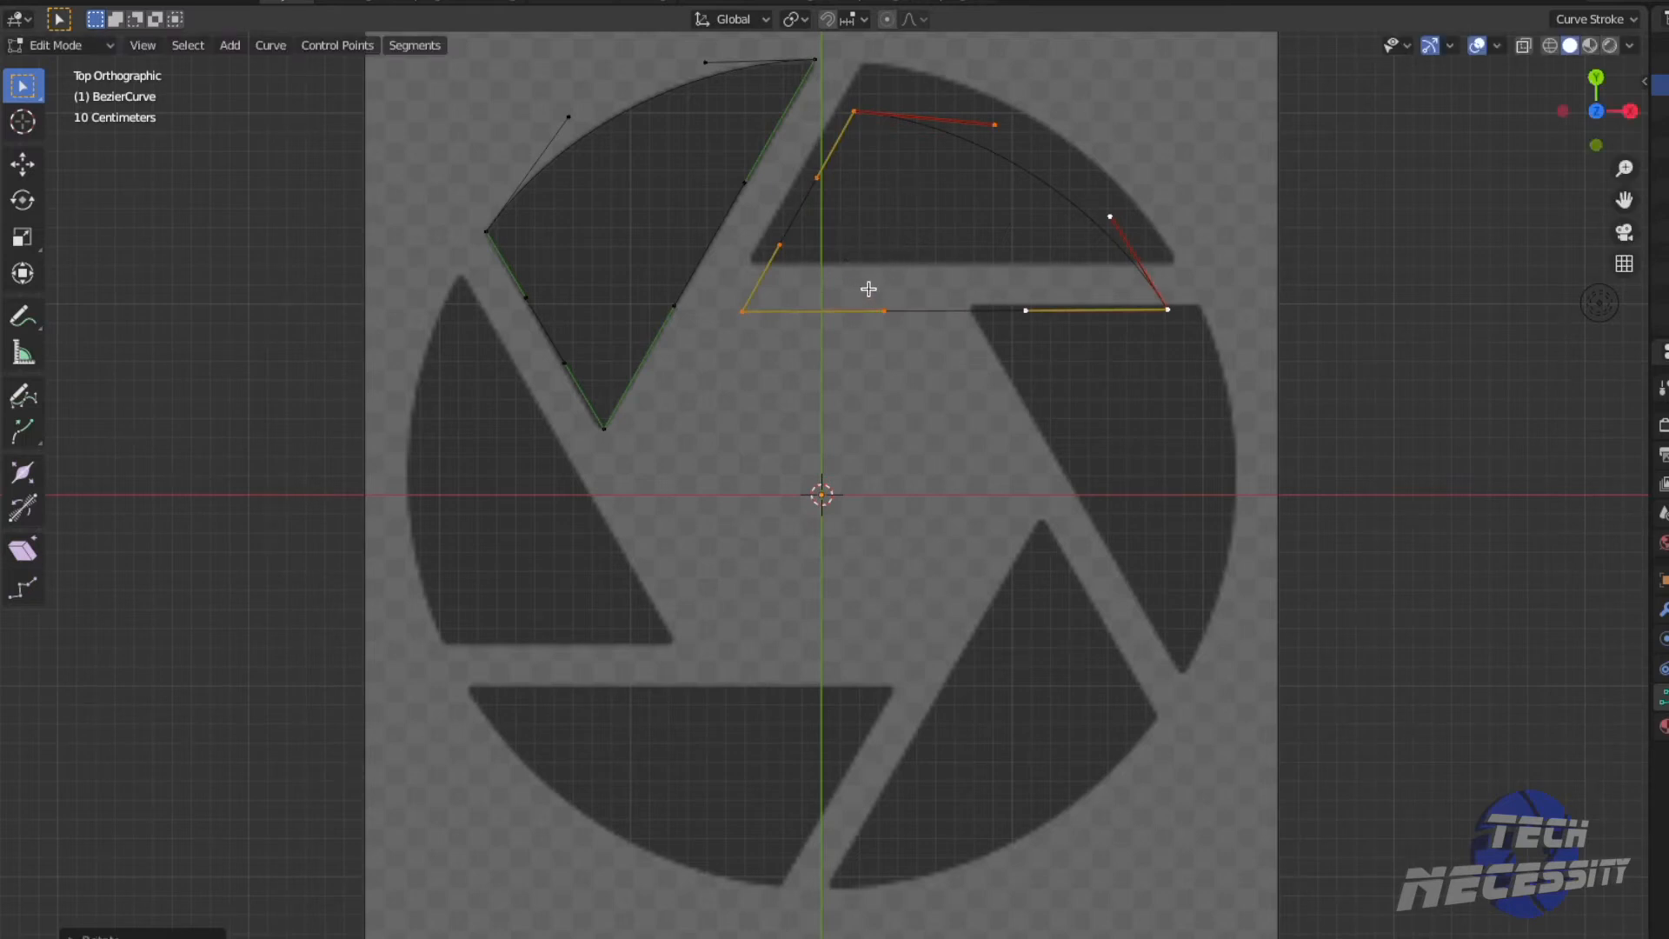
click(32, 171)
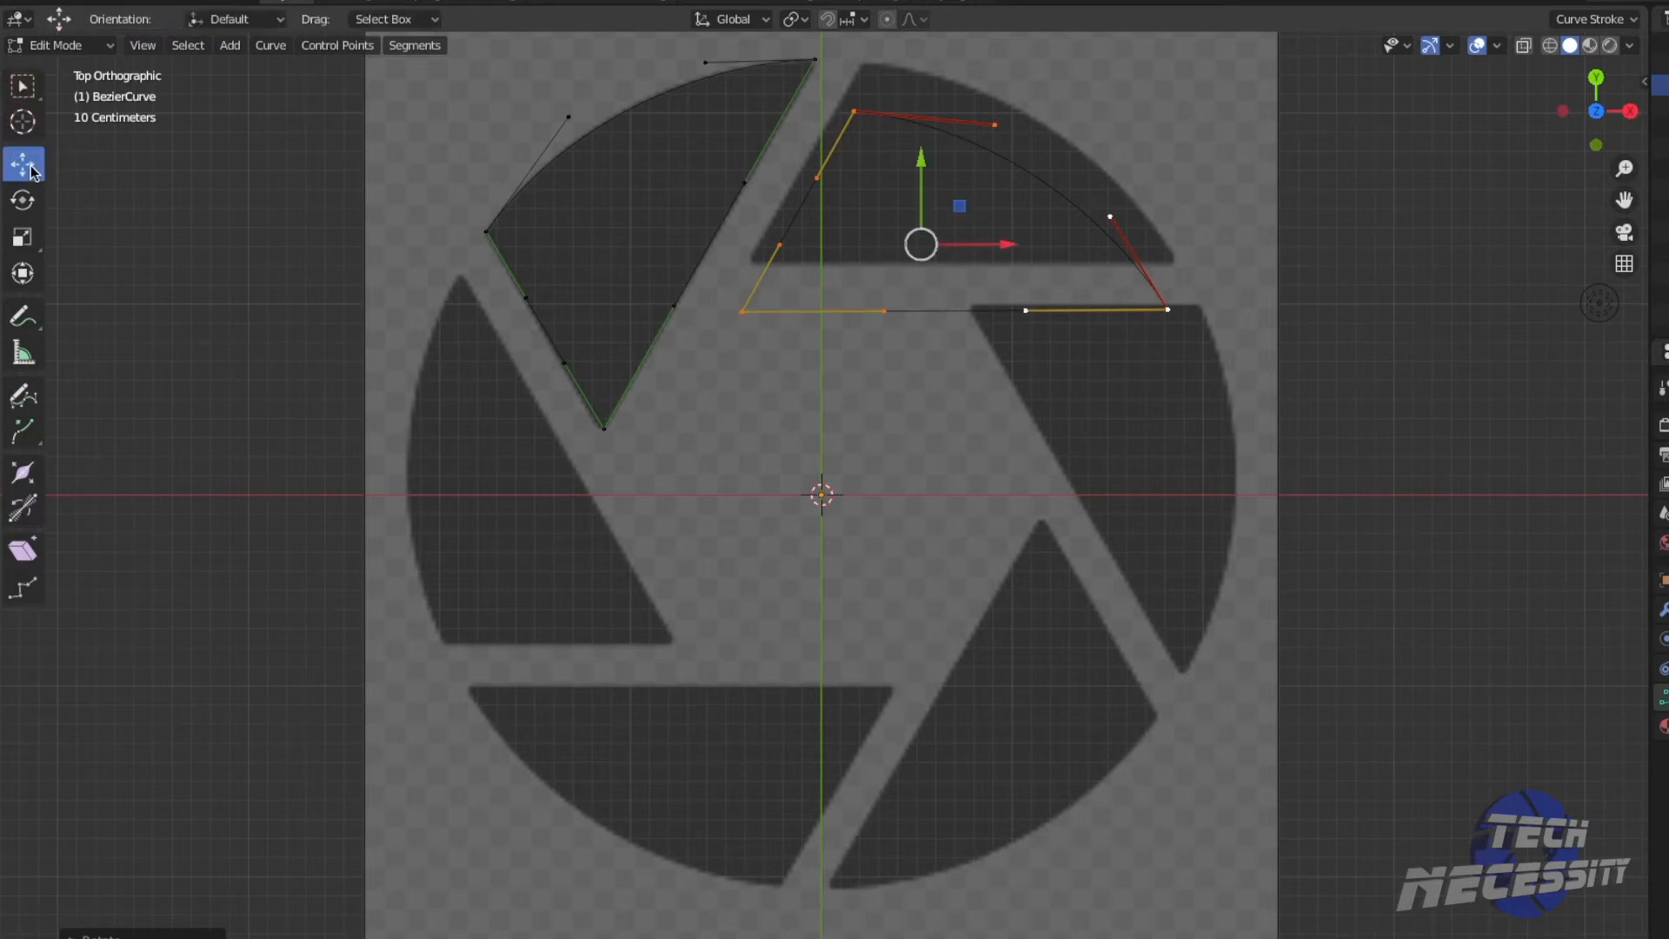
drag(922, 164, 931, 110)
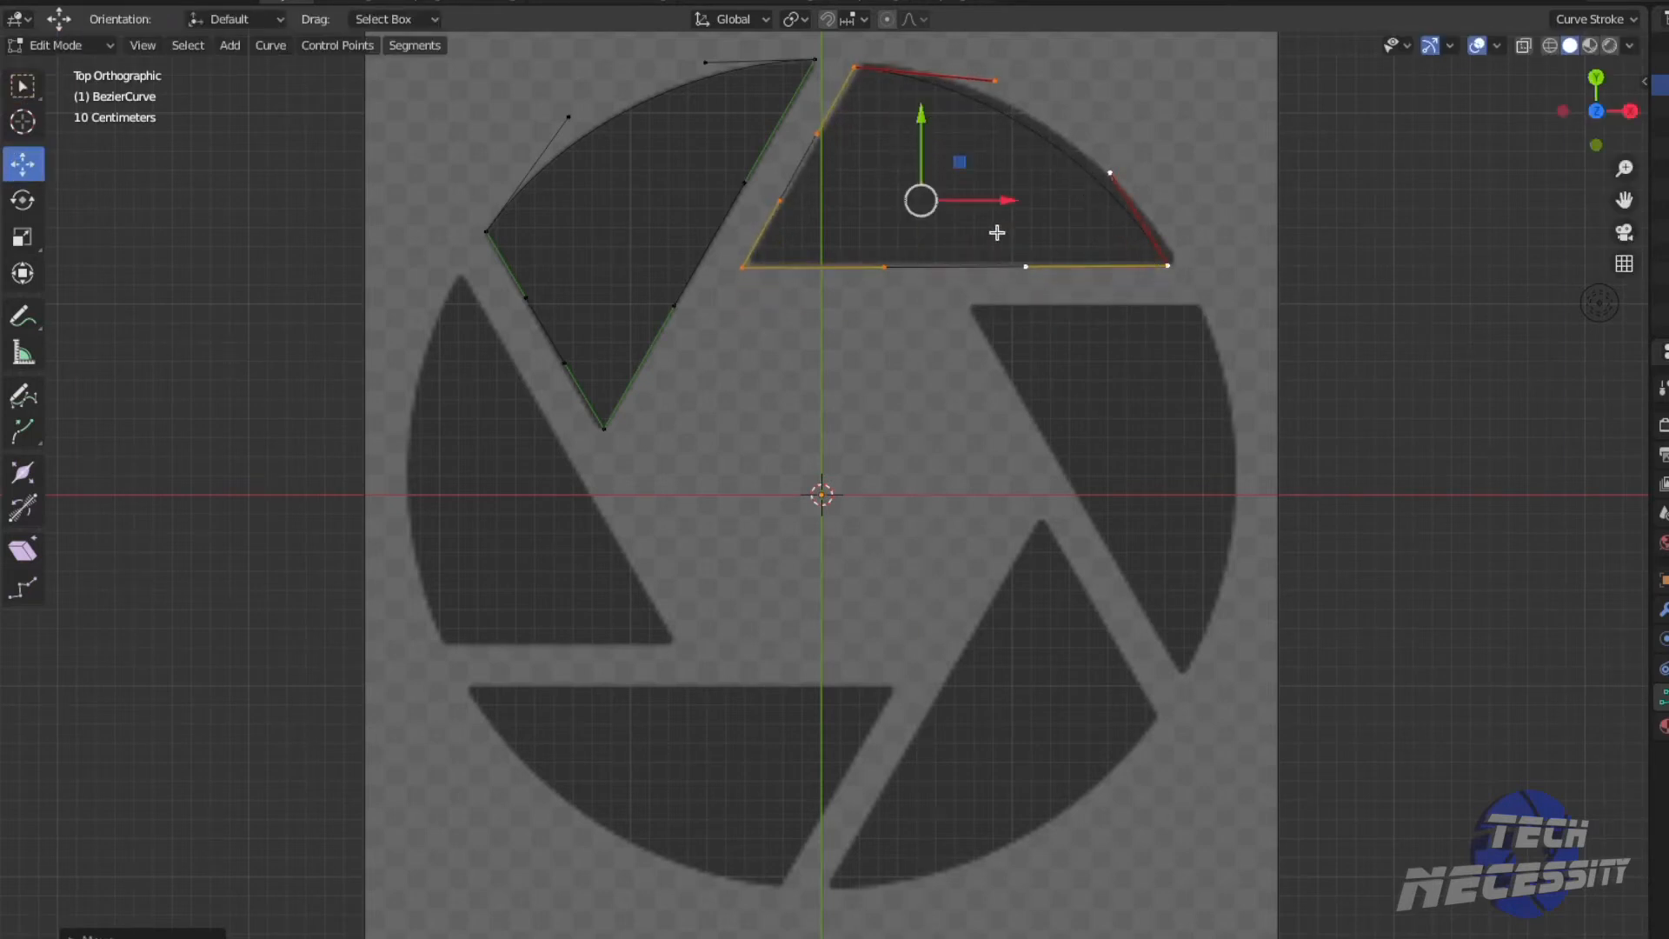
drag(1007, 201, 1015, 195)
drag(928, 117, 930, 109)
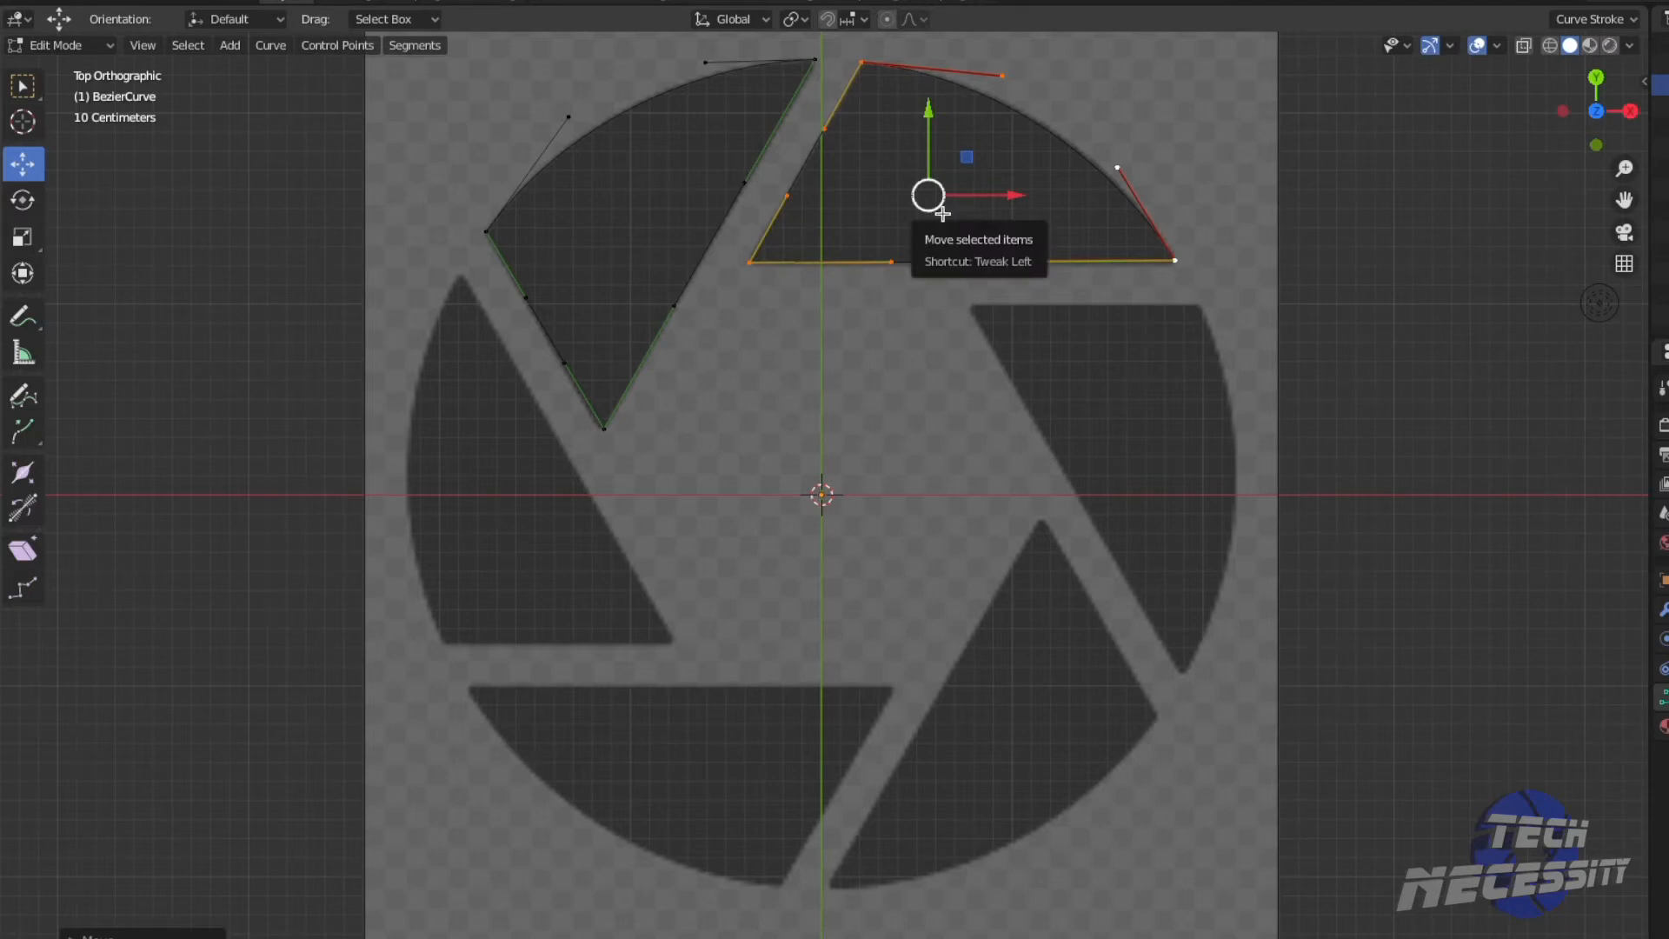
Step: Fit a duplicate of the upper-right outline, rotated -60° about the Z axis, onto the logo's right blade
drag(942, 213, 1112, 484)
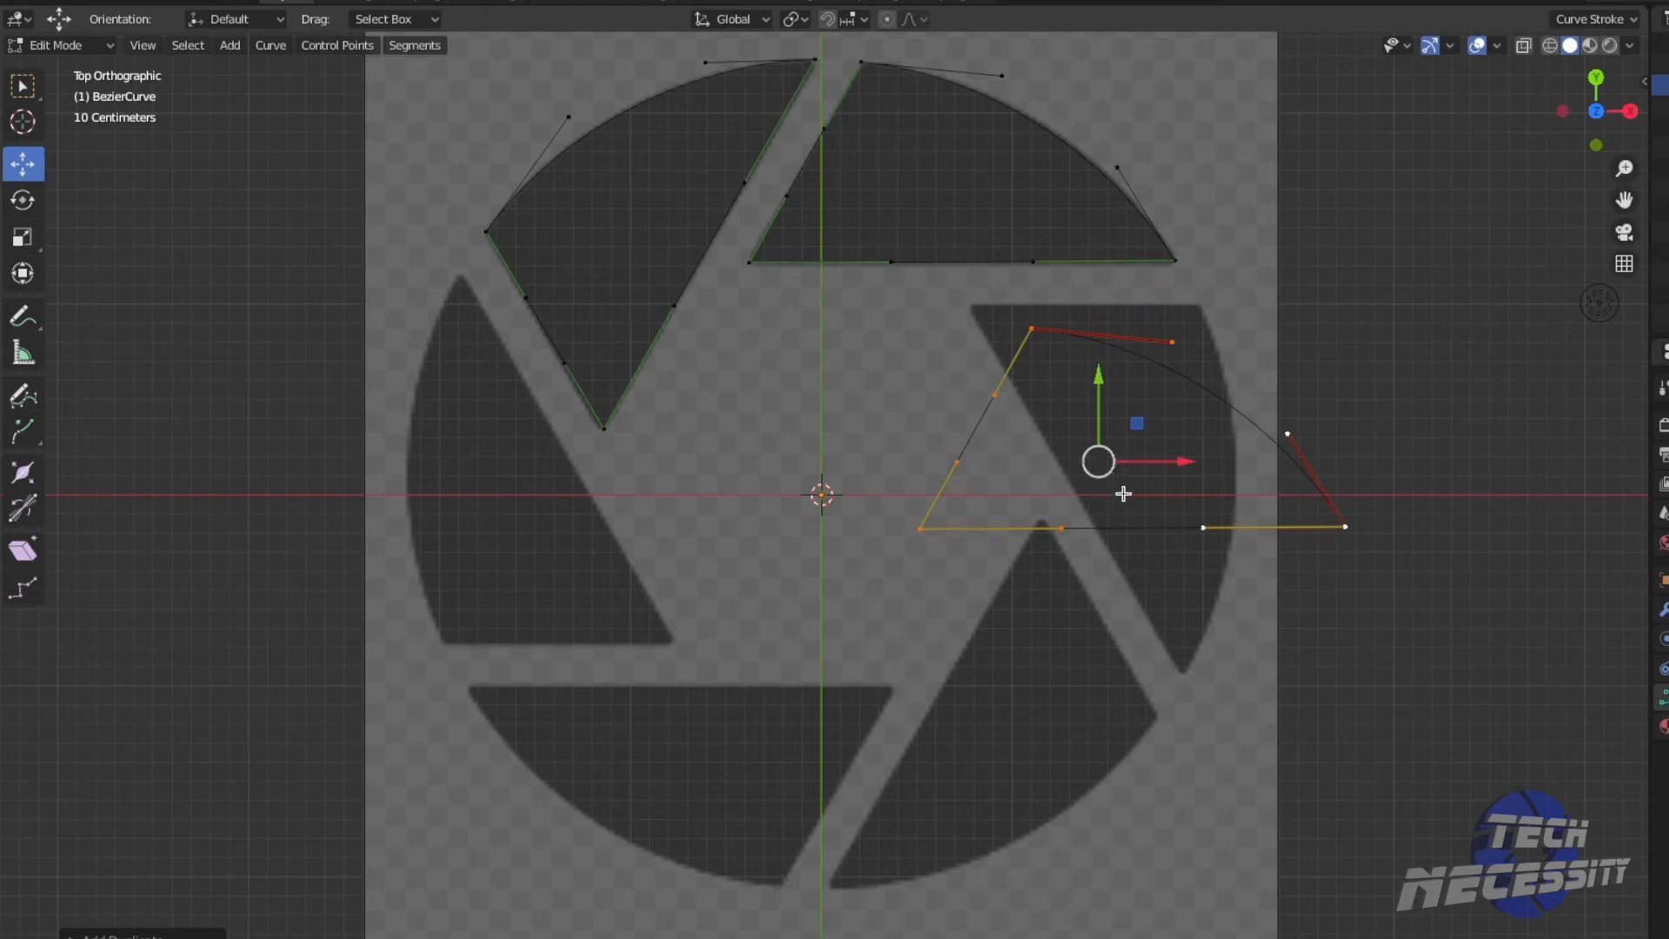
key(r)
key(z)
text(-60)
key(Return)
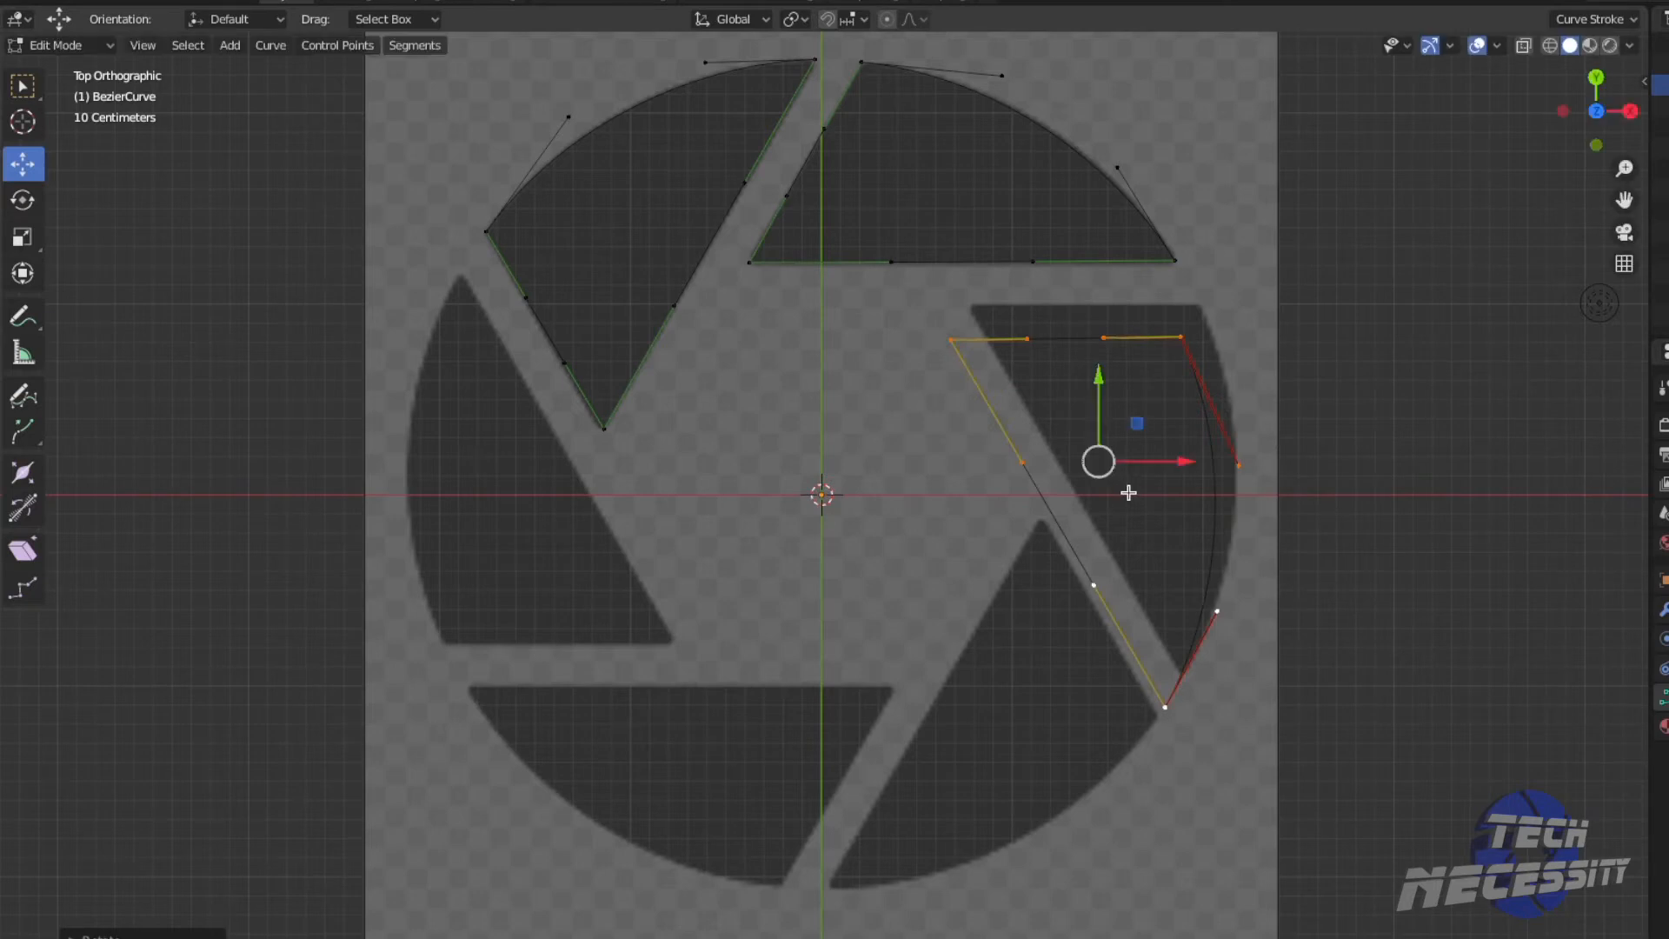
drag(1186, 461, 1219, 455)
drag(1127, 372, 1125, 342)
Step: Place rotated duplicates of the blade outline on the logo's lower-right and lower-left blades
drag(1217, 432, 1010, 706)
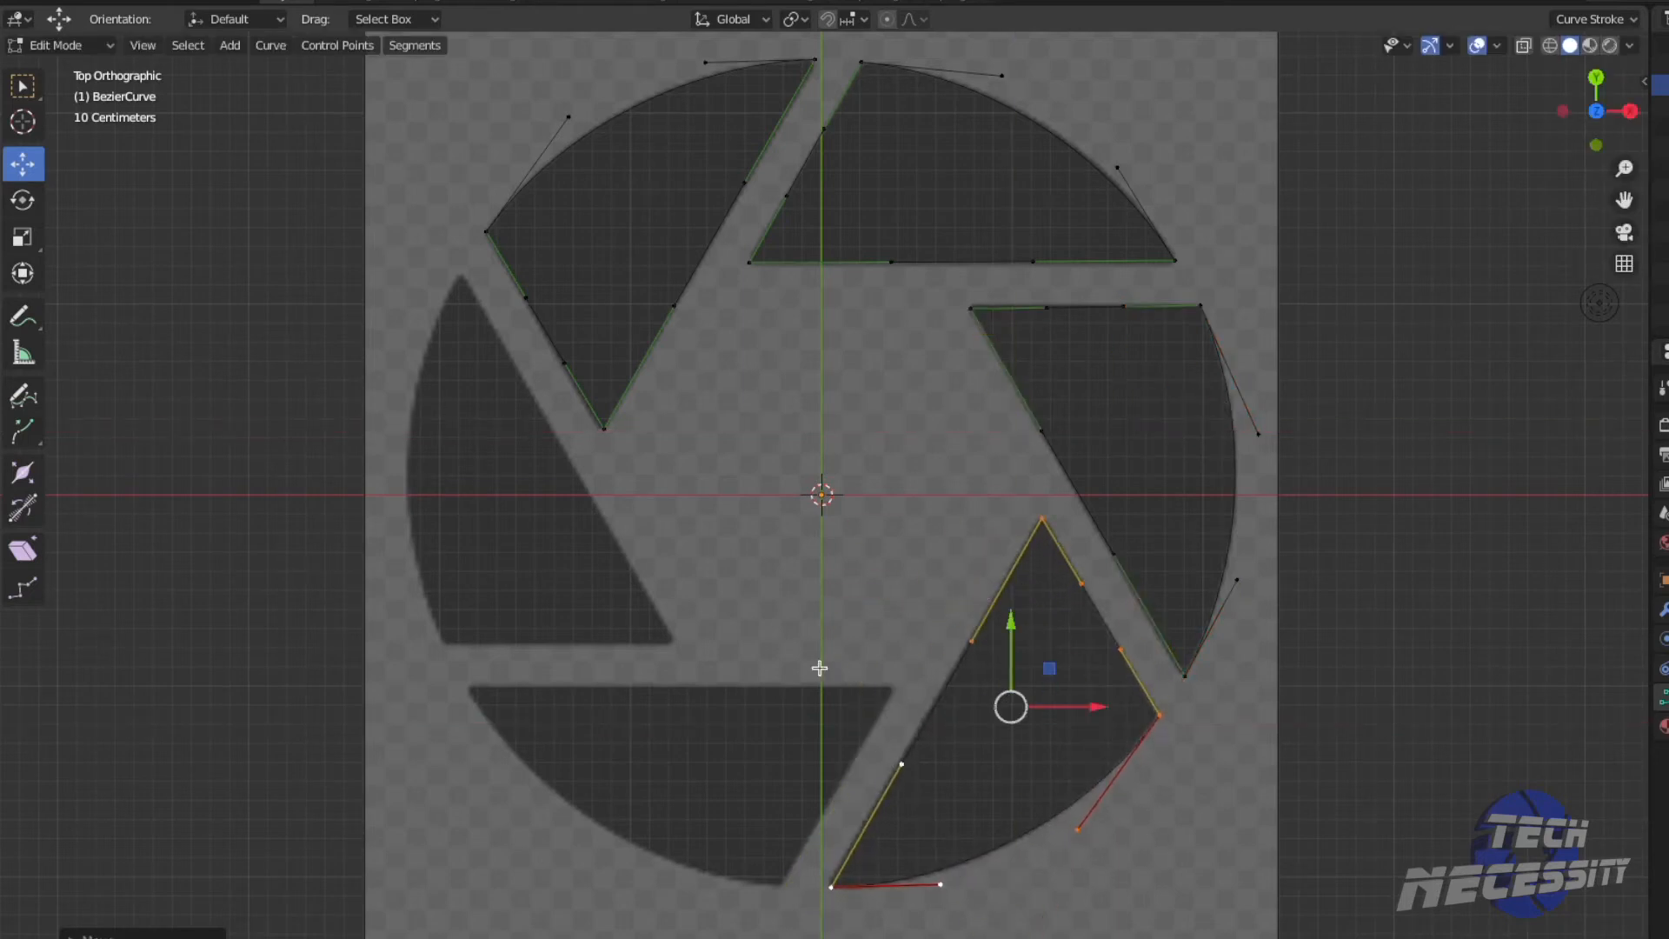
key(shift+d)
key(r)
click(792, 753)
Step: Duplicate the lower-left outline and rotate and move the copy to fit the remaining left blade
key(shift+d)
key(r)
click(596, 478)
key(g)
click(598, 519)
drag(598, 519, 604, 520)
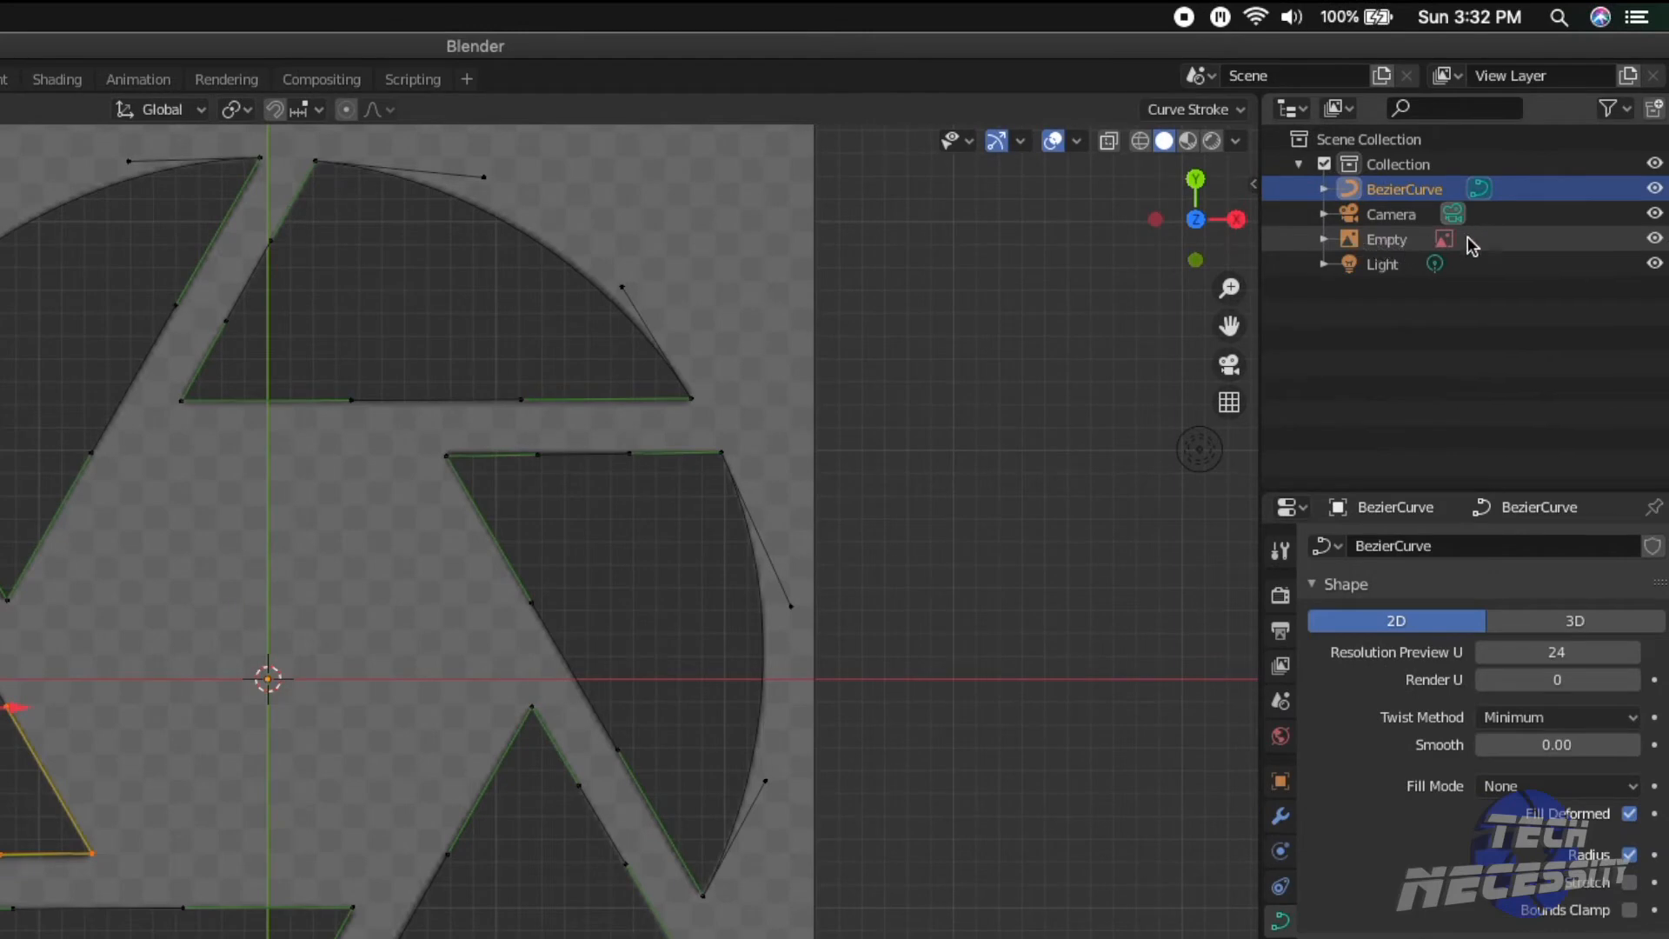
Step: Hide the Empty reference image in the viewport and return the curve to Object Mode
click(1655, 240)
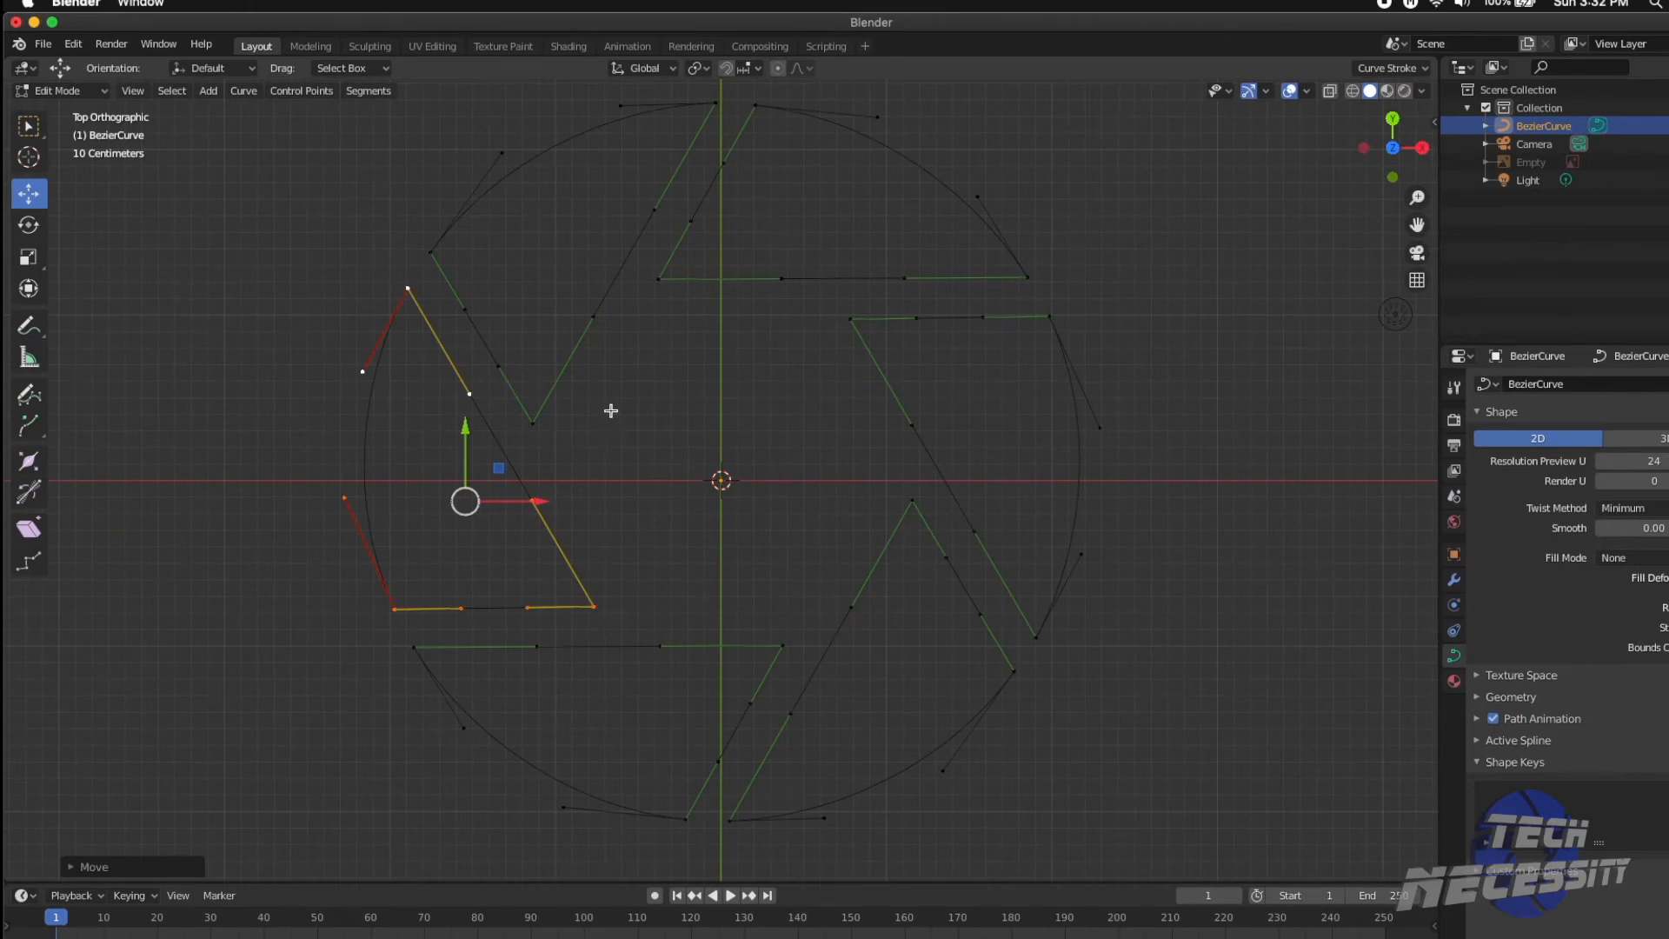
key(Tab)
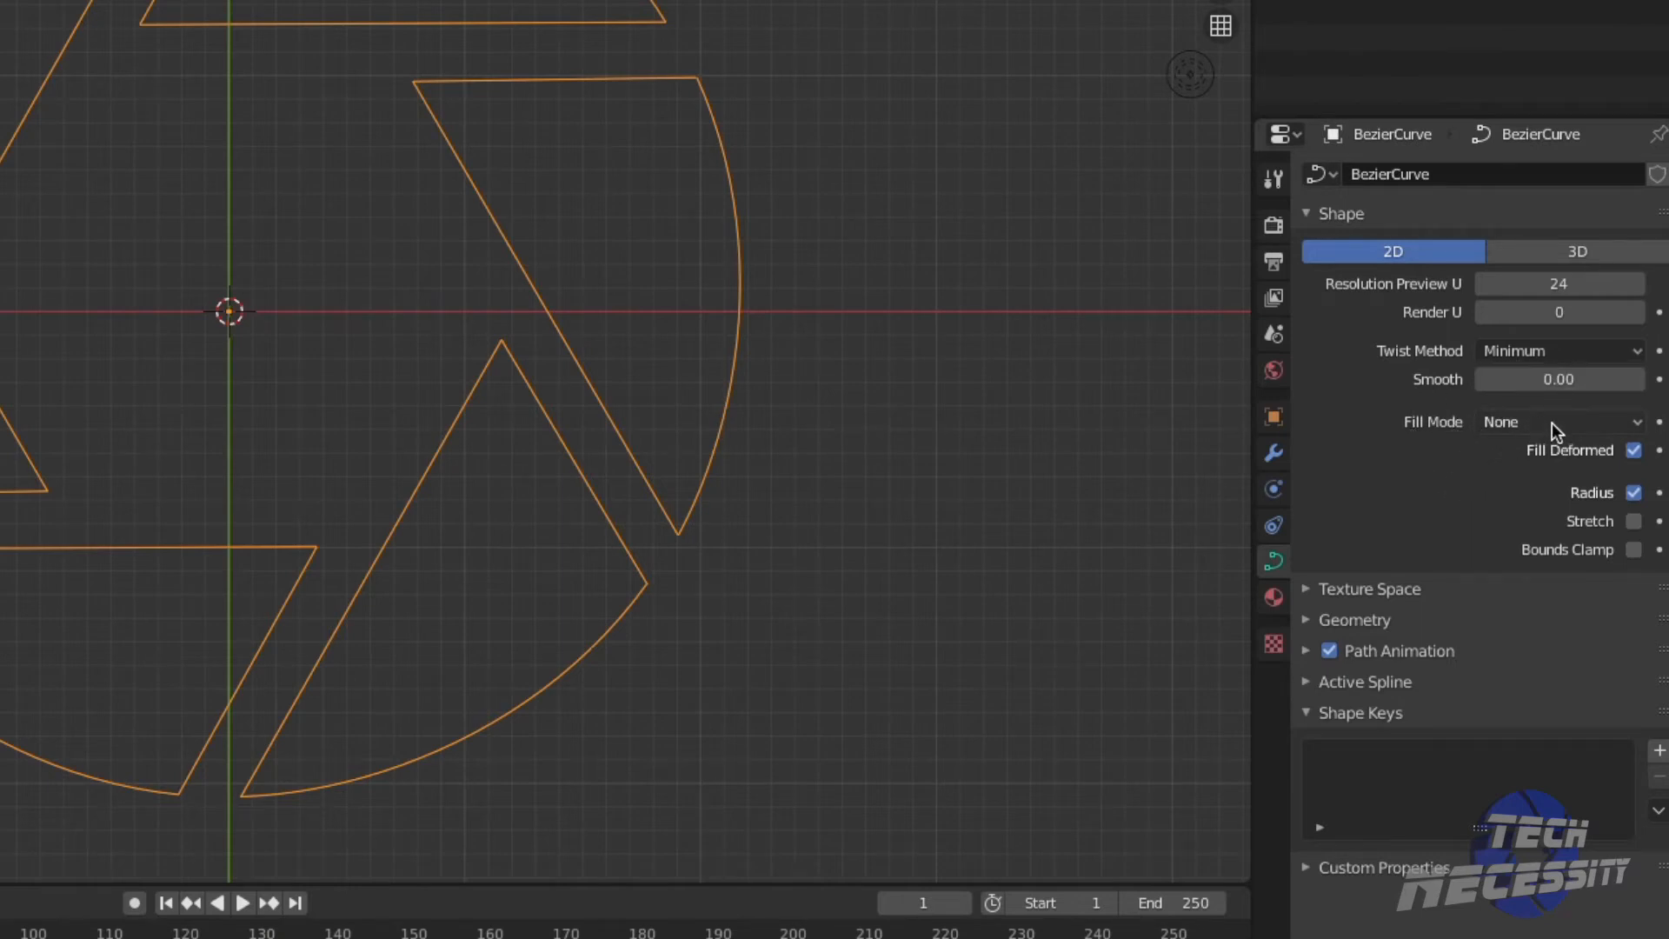
Step: Set the BezierCurve's fill mode to Front
click(1635, 426)
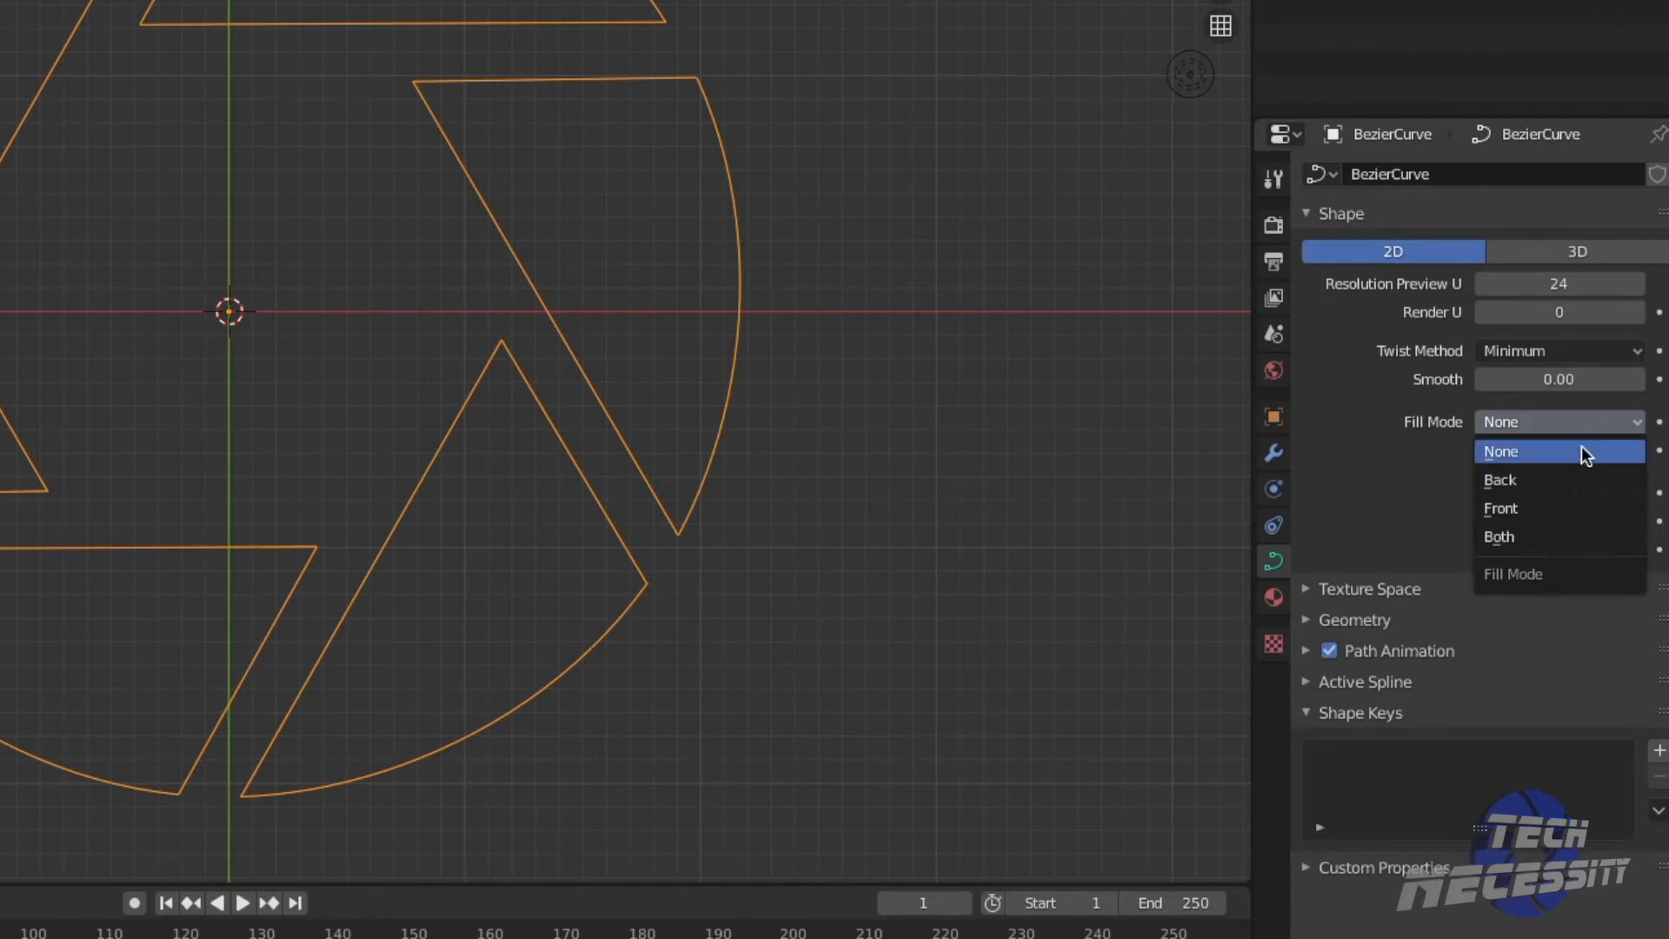
click(1580, 508)
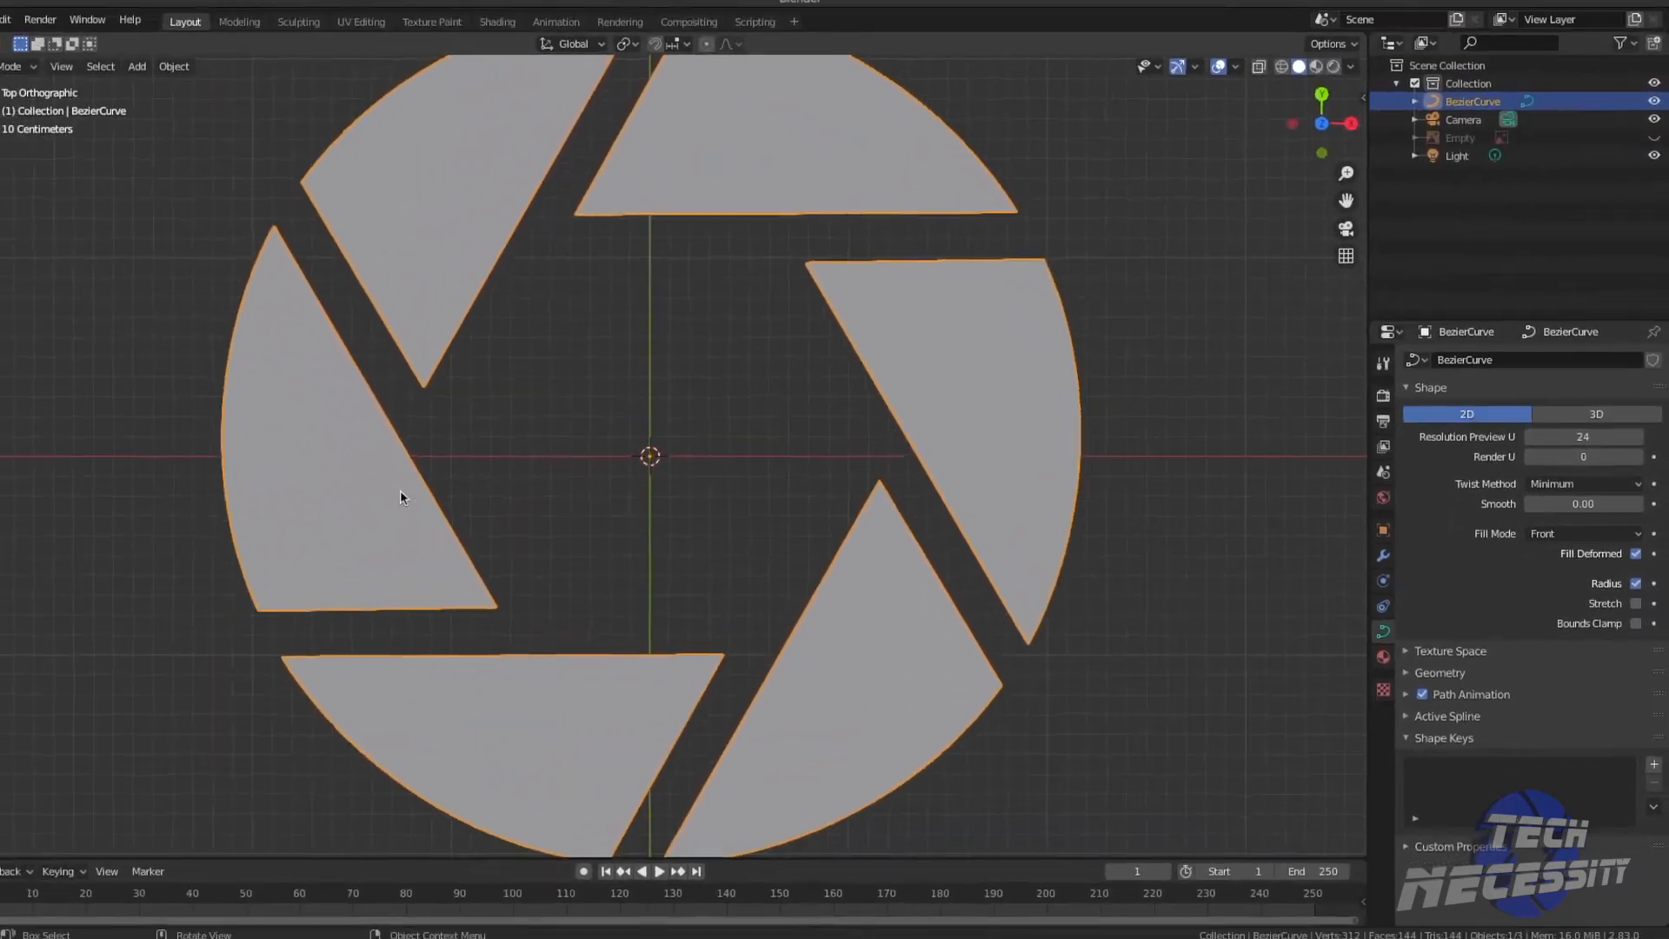
scroll(327, 485, down, 2)
scroll(387, 482, up, 2)
scroll(631, 548, down, 1)
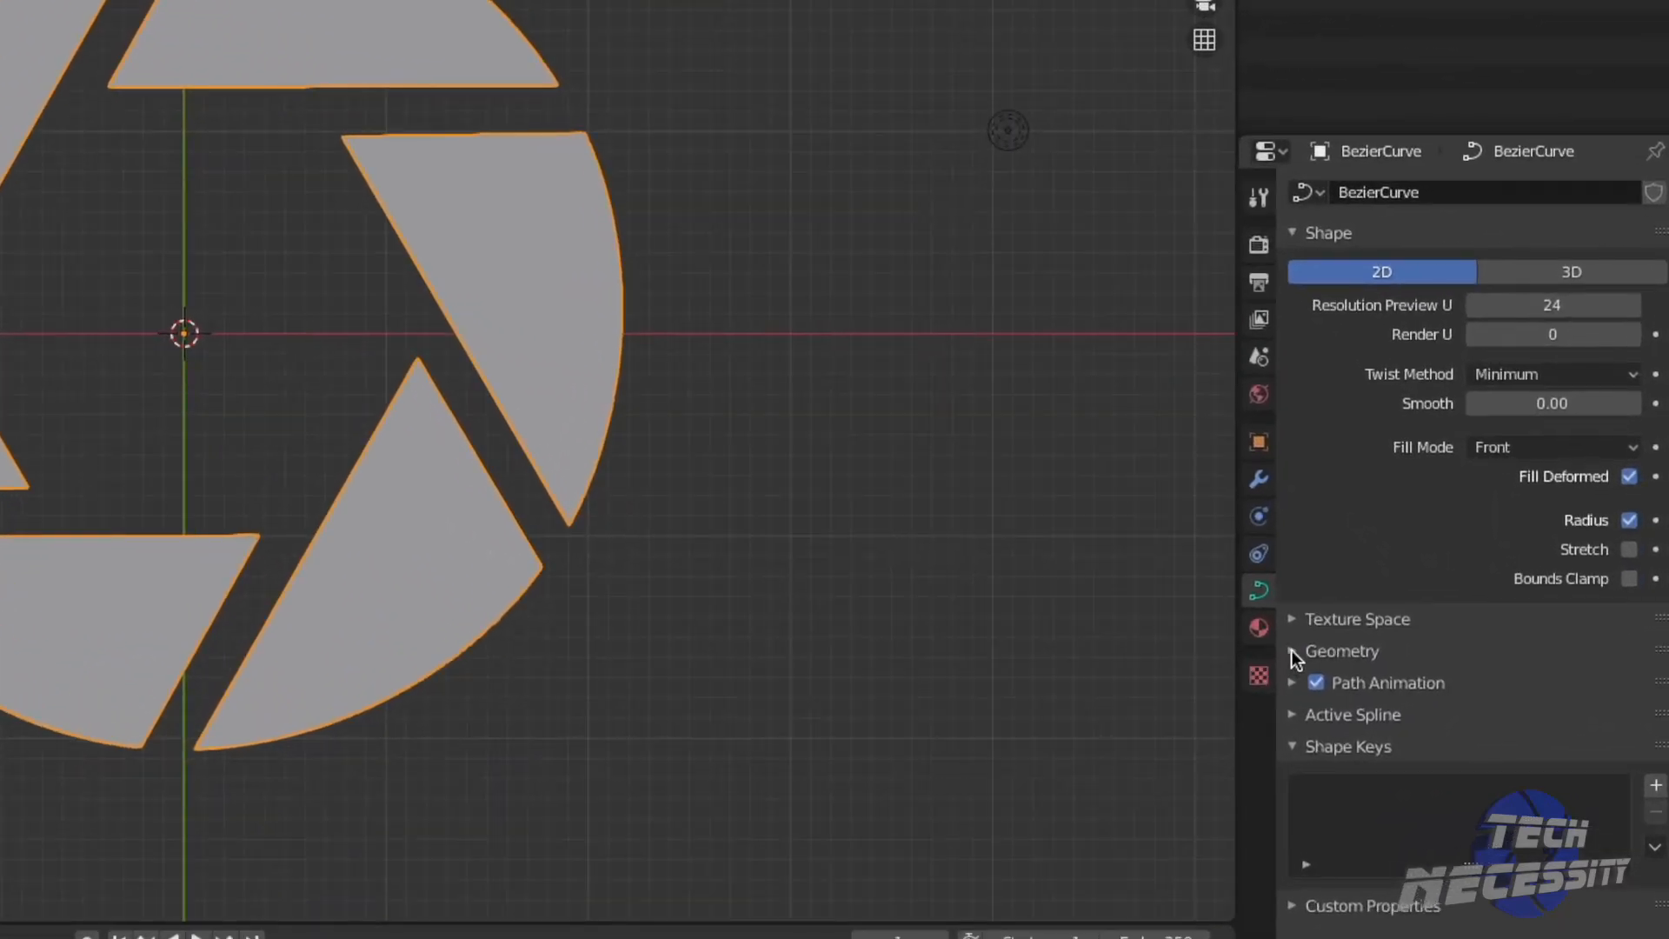
Step: Set the BezierCurve's geometry extrusion to 0.24 m to give the blades thickness
click(1417, 678)
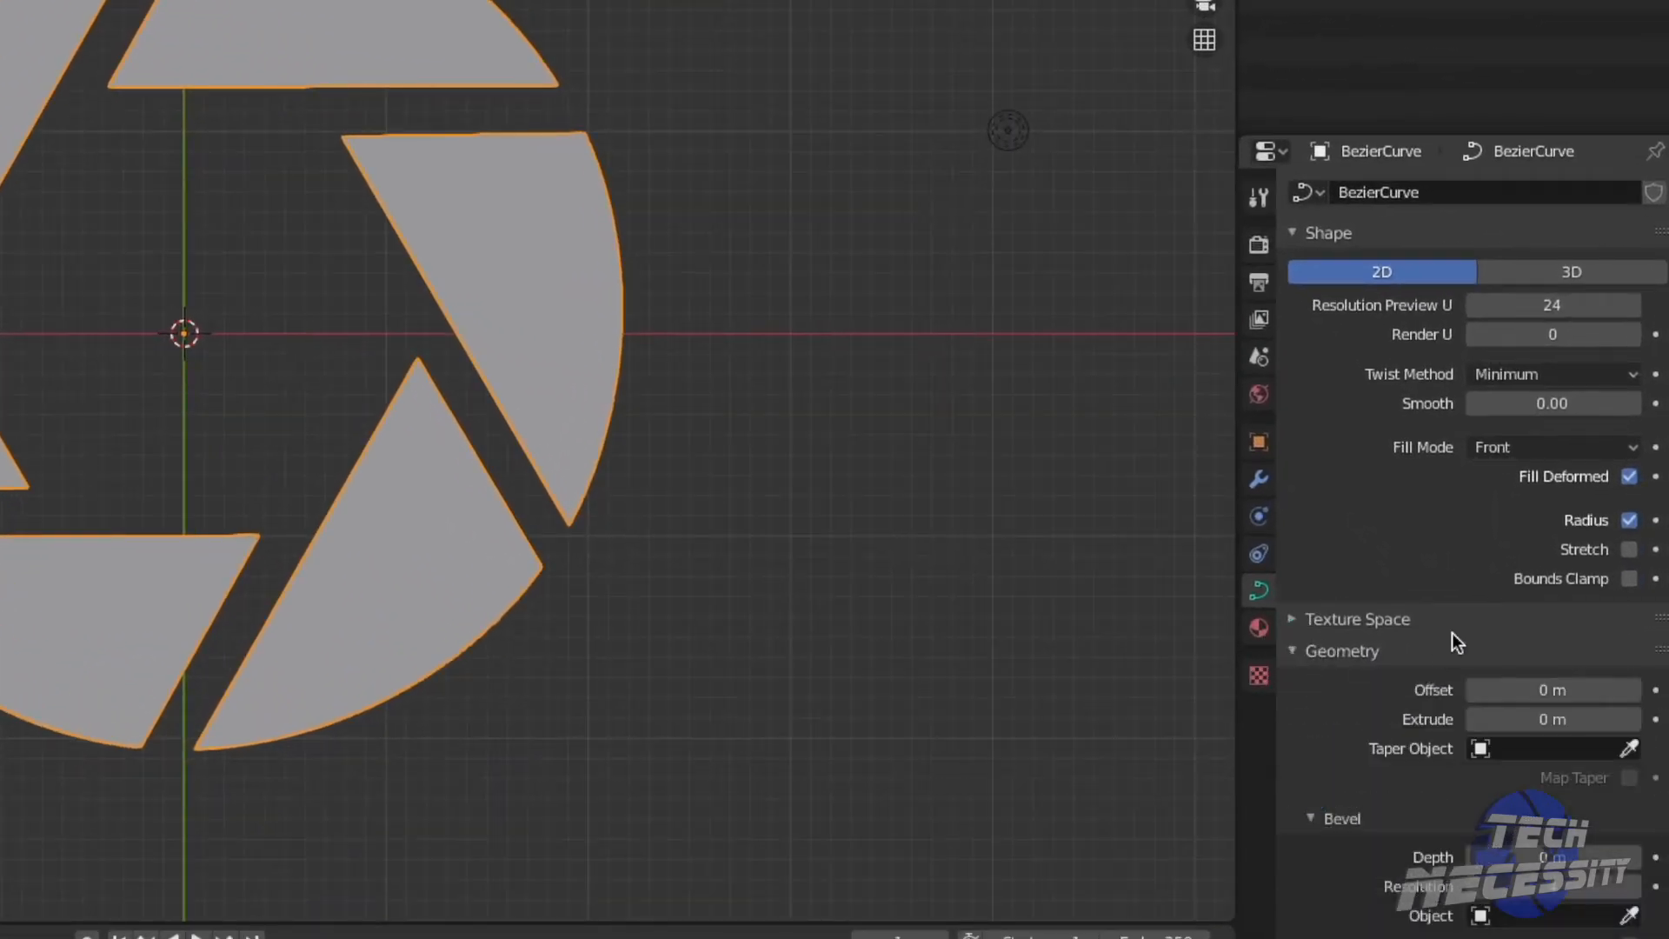
drag(1557, 726, 1564, 719)
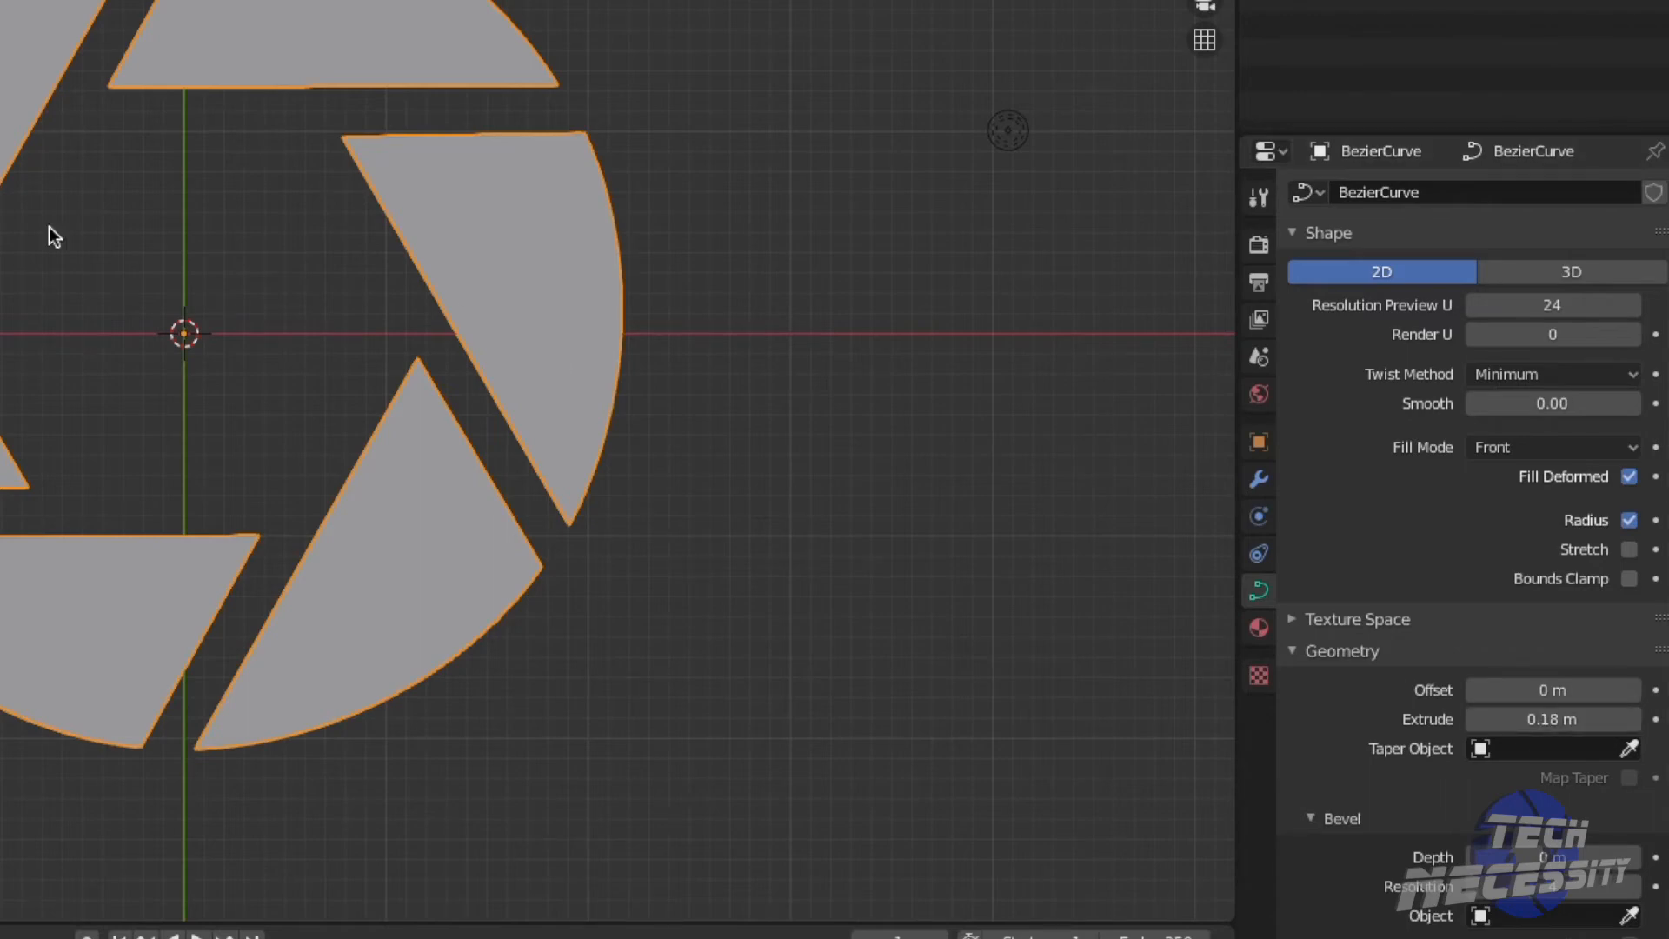
middle_drag(449, 407, 501, 295)
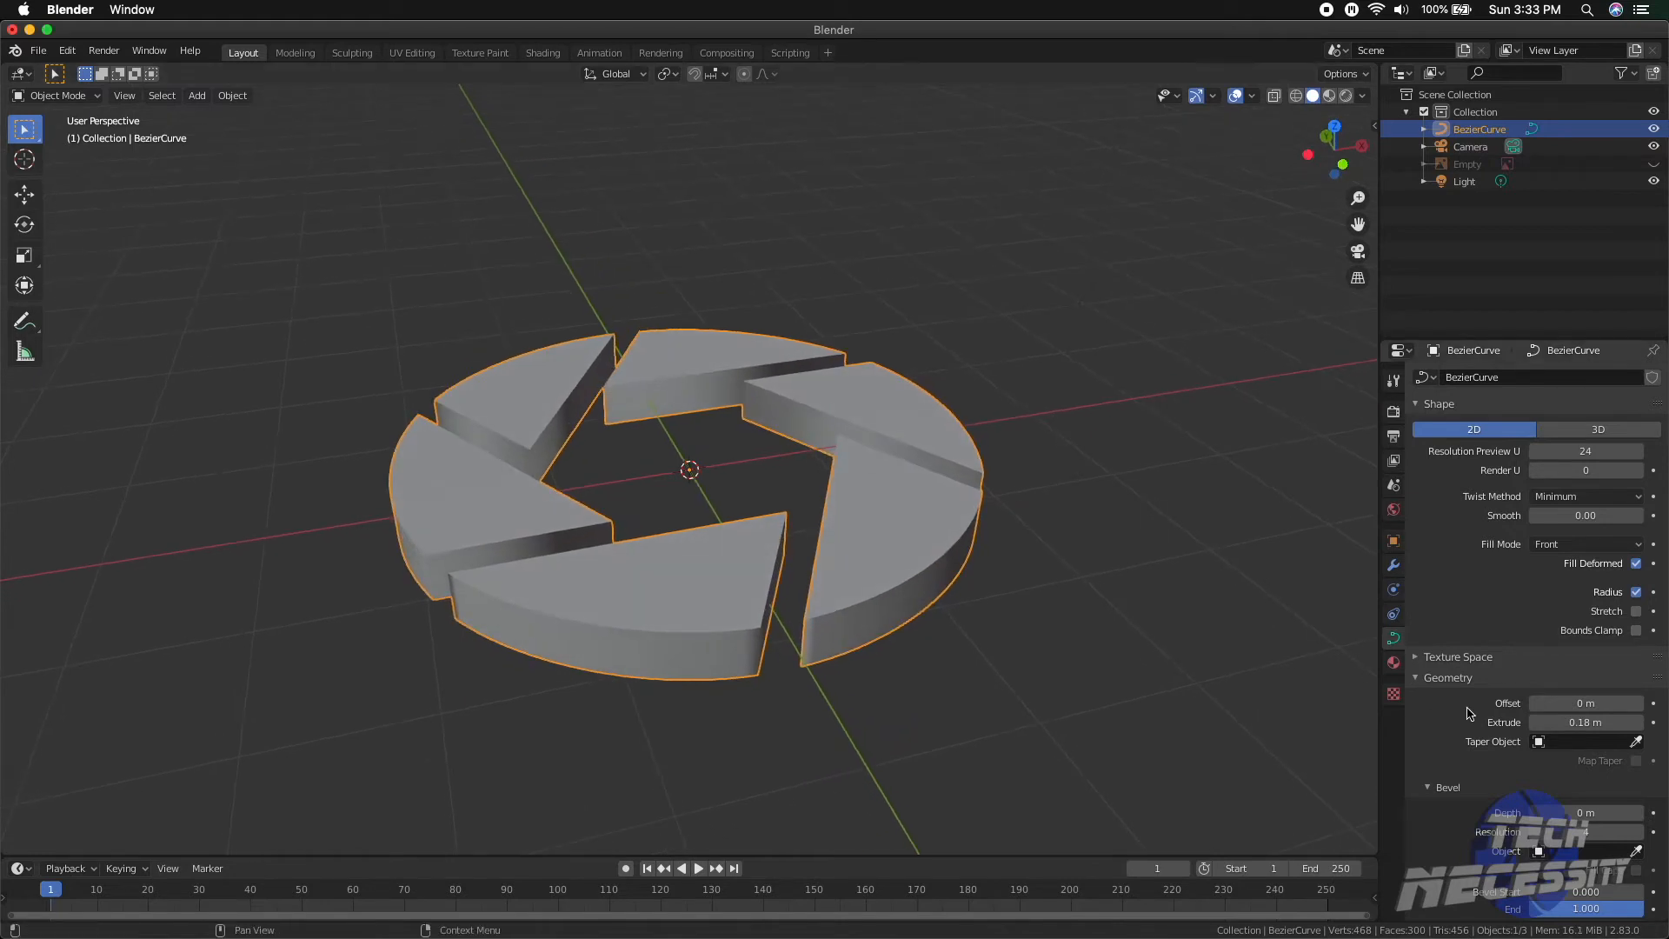
drag(1565, 722, 1581, 723)
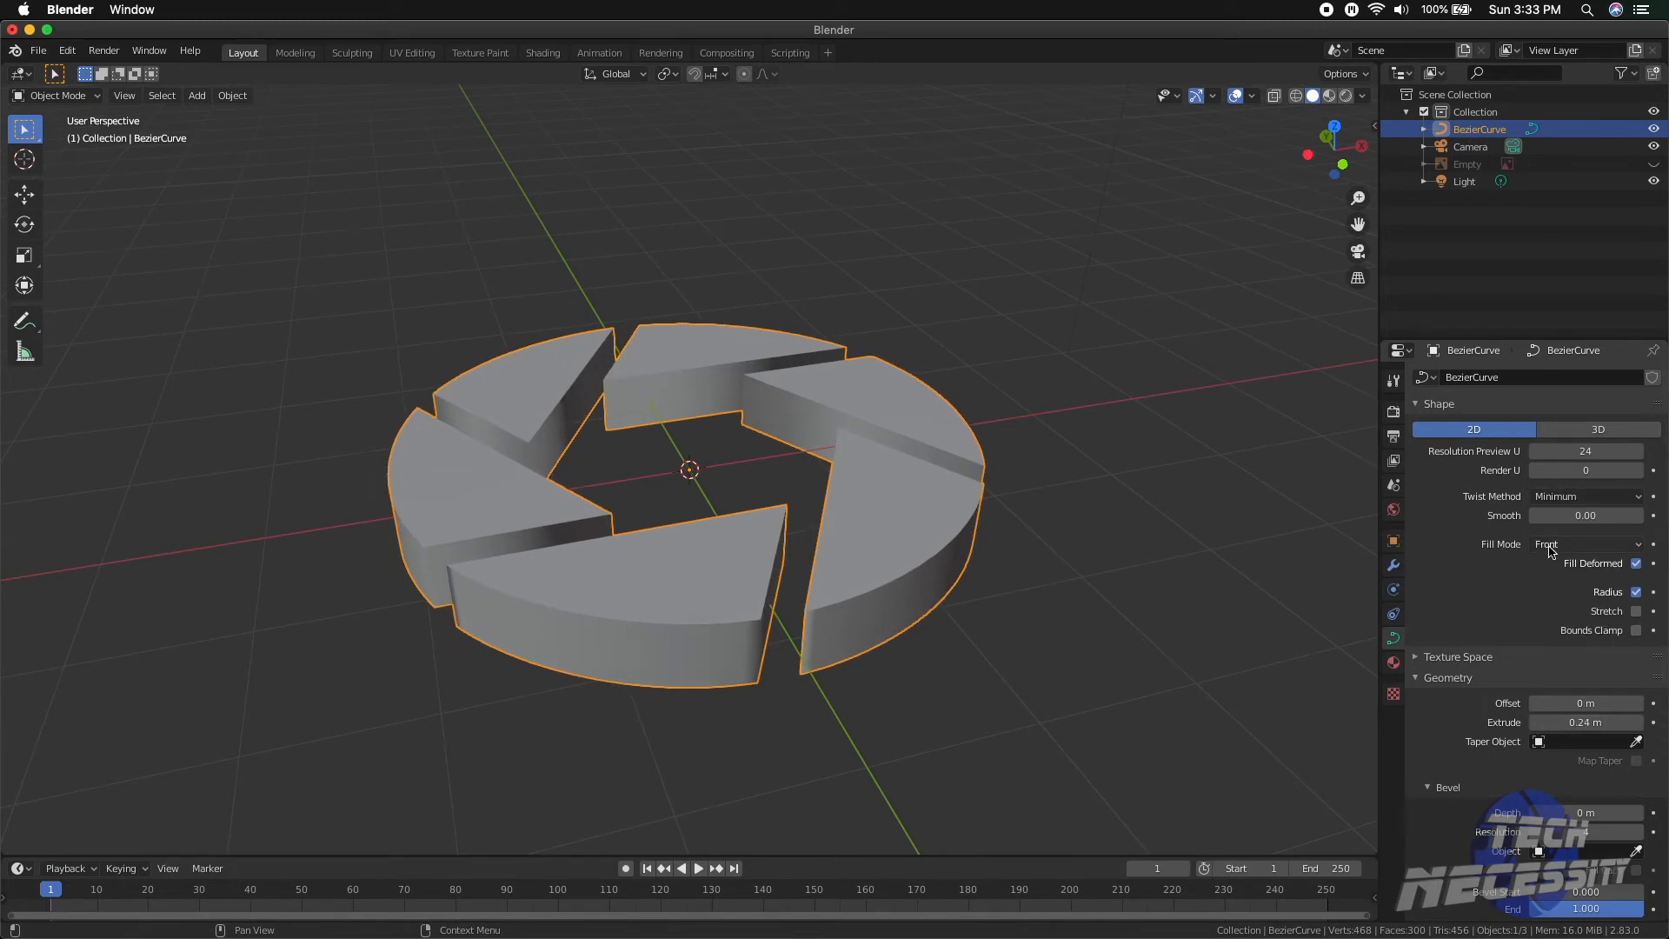
middle_drag(963, 518, 954, 403)
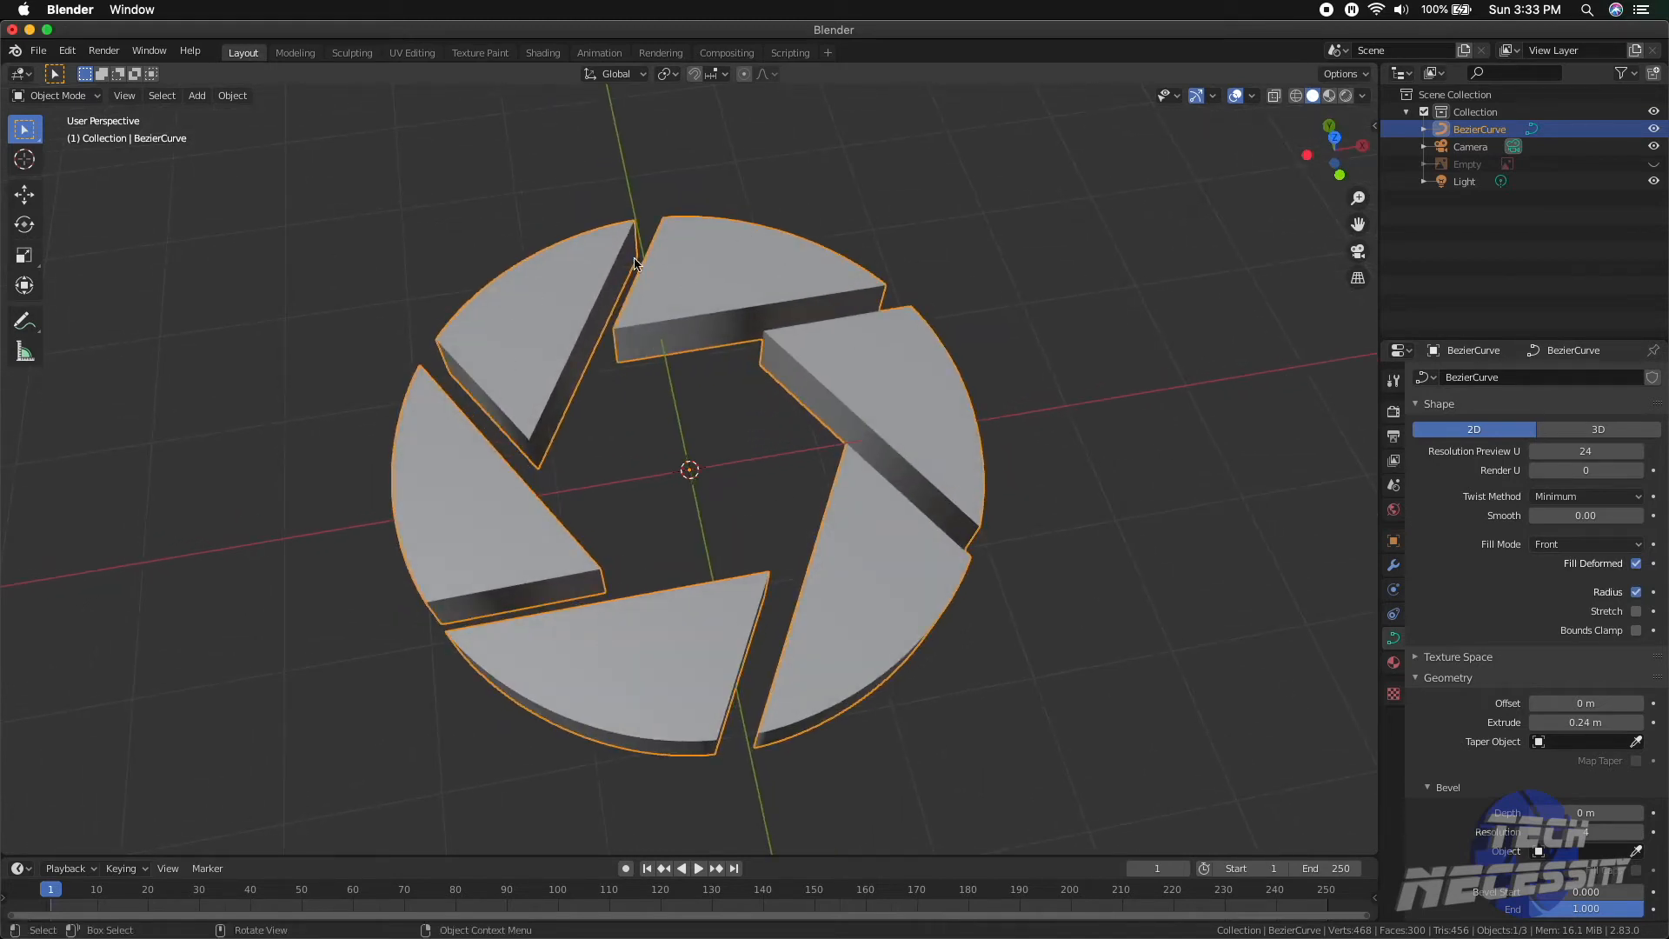
middle_drag(569, 720, 573, 449)
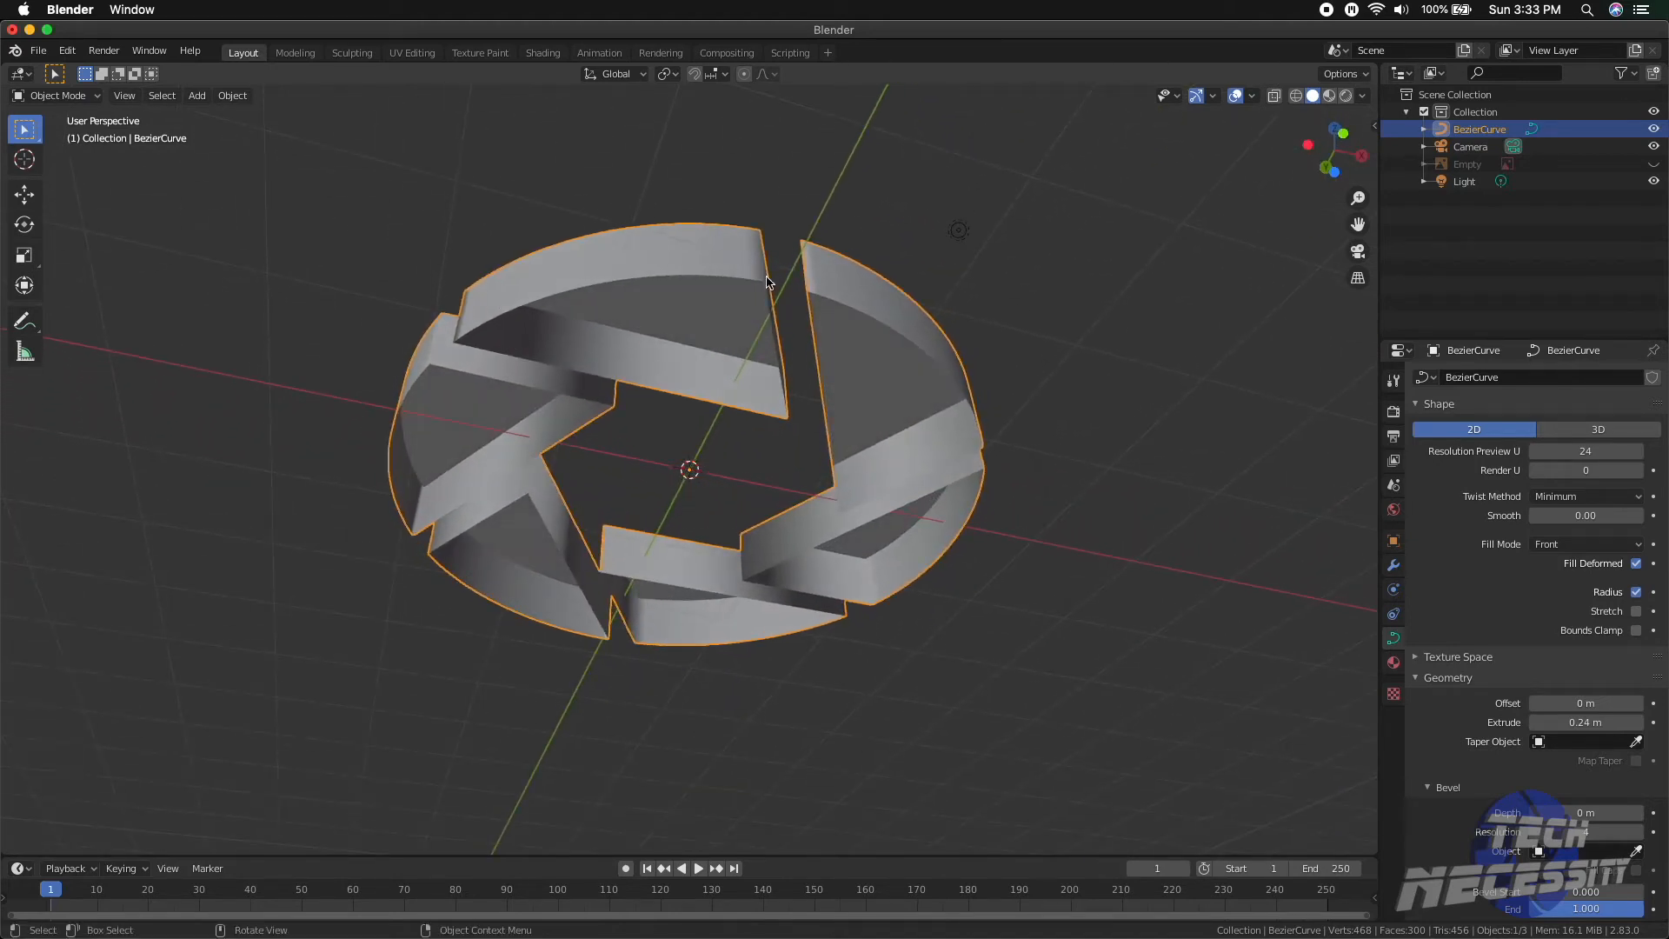
middle_drag(909, 309, 930, 527)
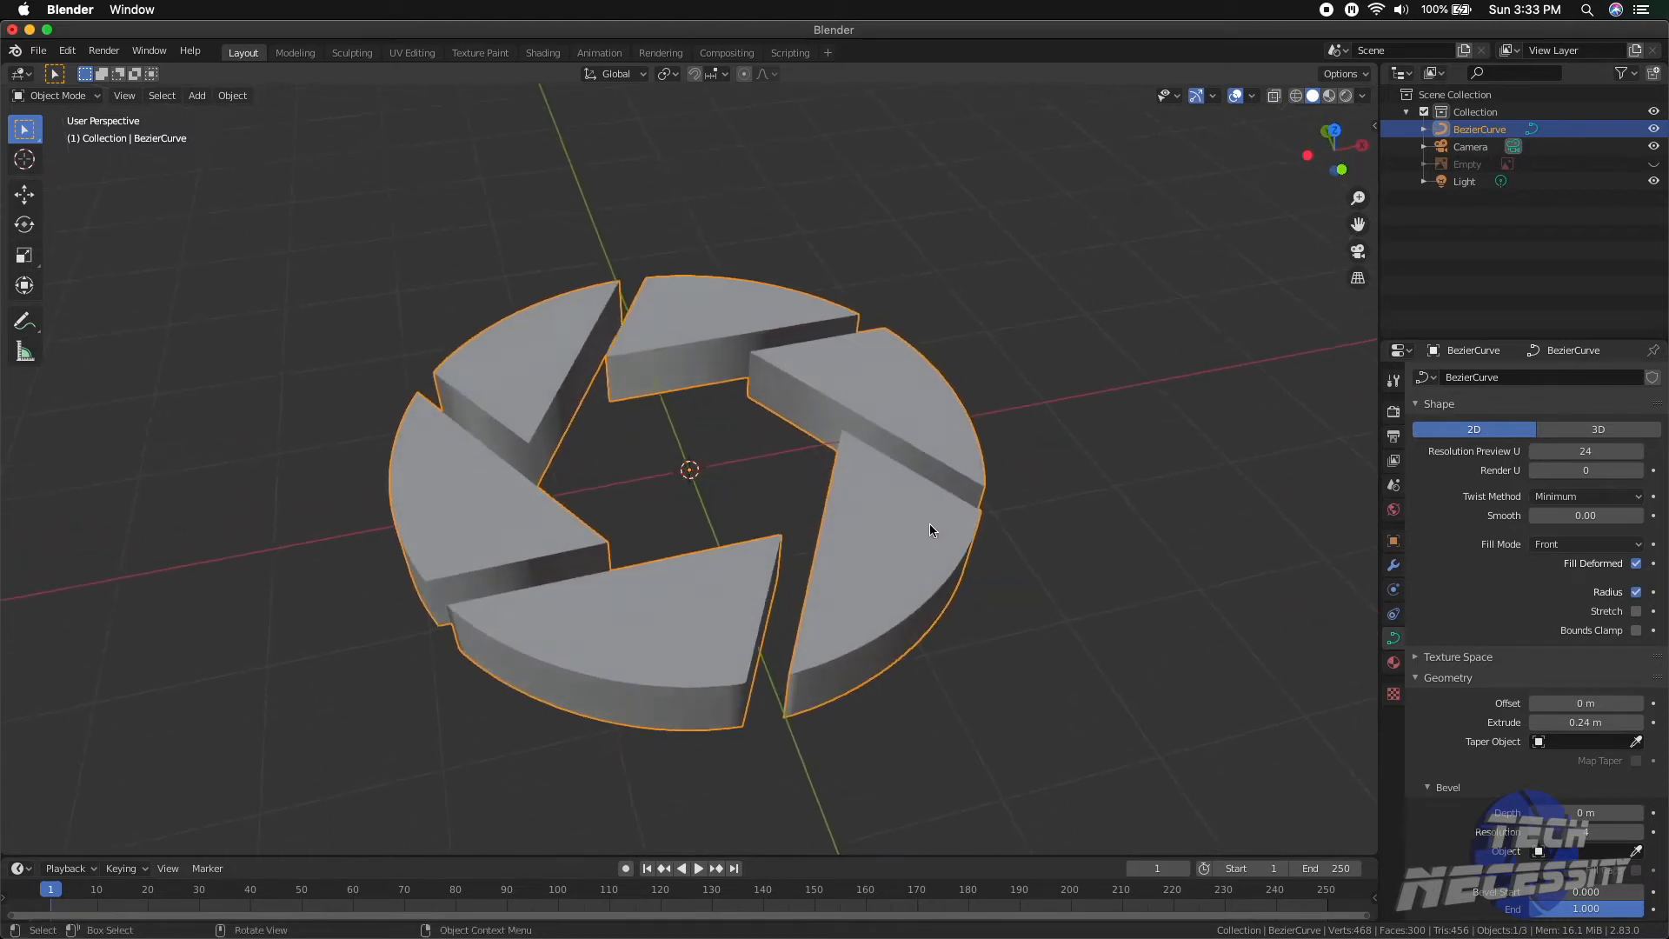
Step: Switch the extruded curve's fill mode to Back and inspect the open front of the blades
click(1589, 545)
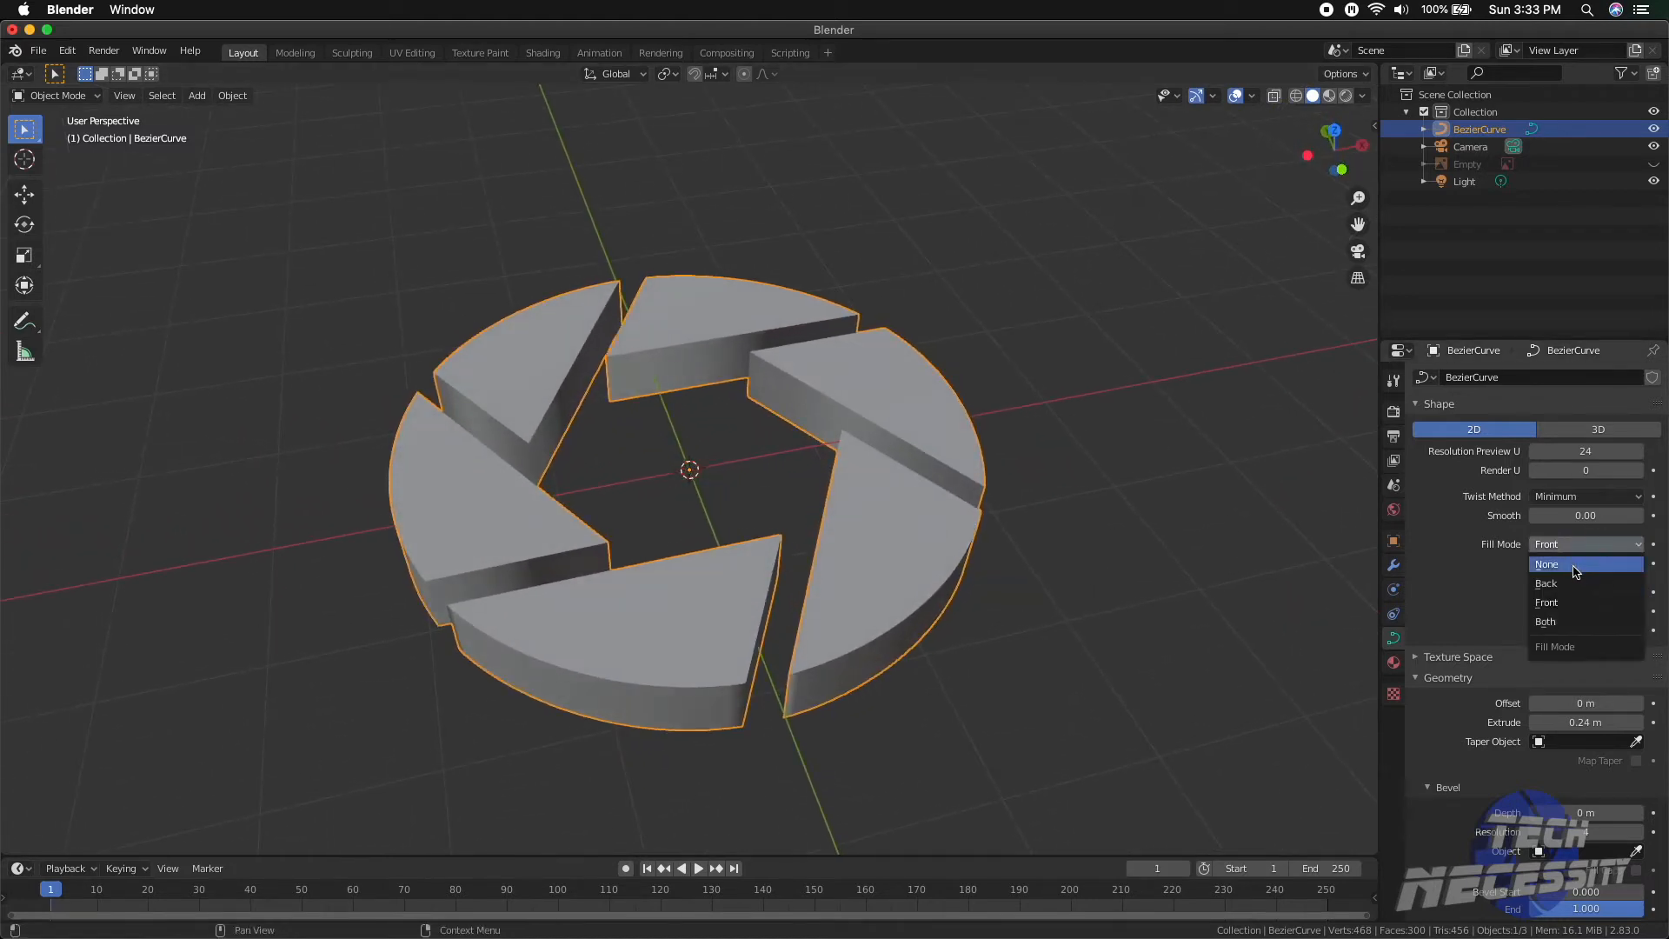
click(1552, 584)
scroll(483, 504, up, 3)
middle_drag(483, 498, 912, 508)
scroll(623, 566, down, 1)
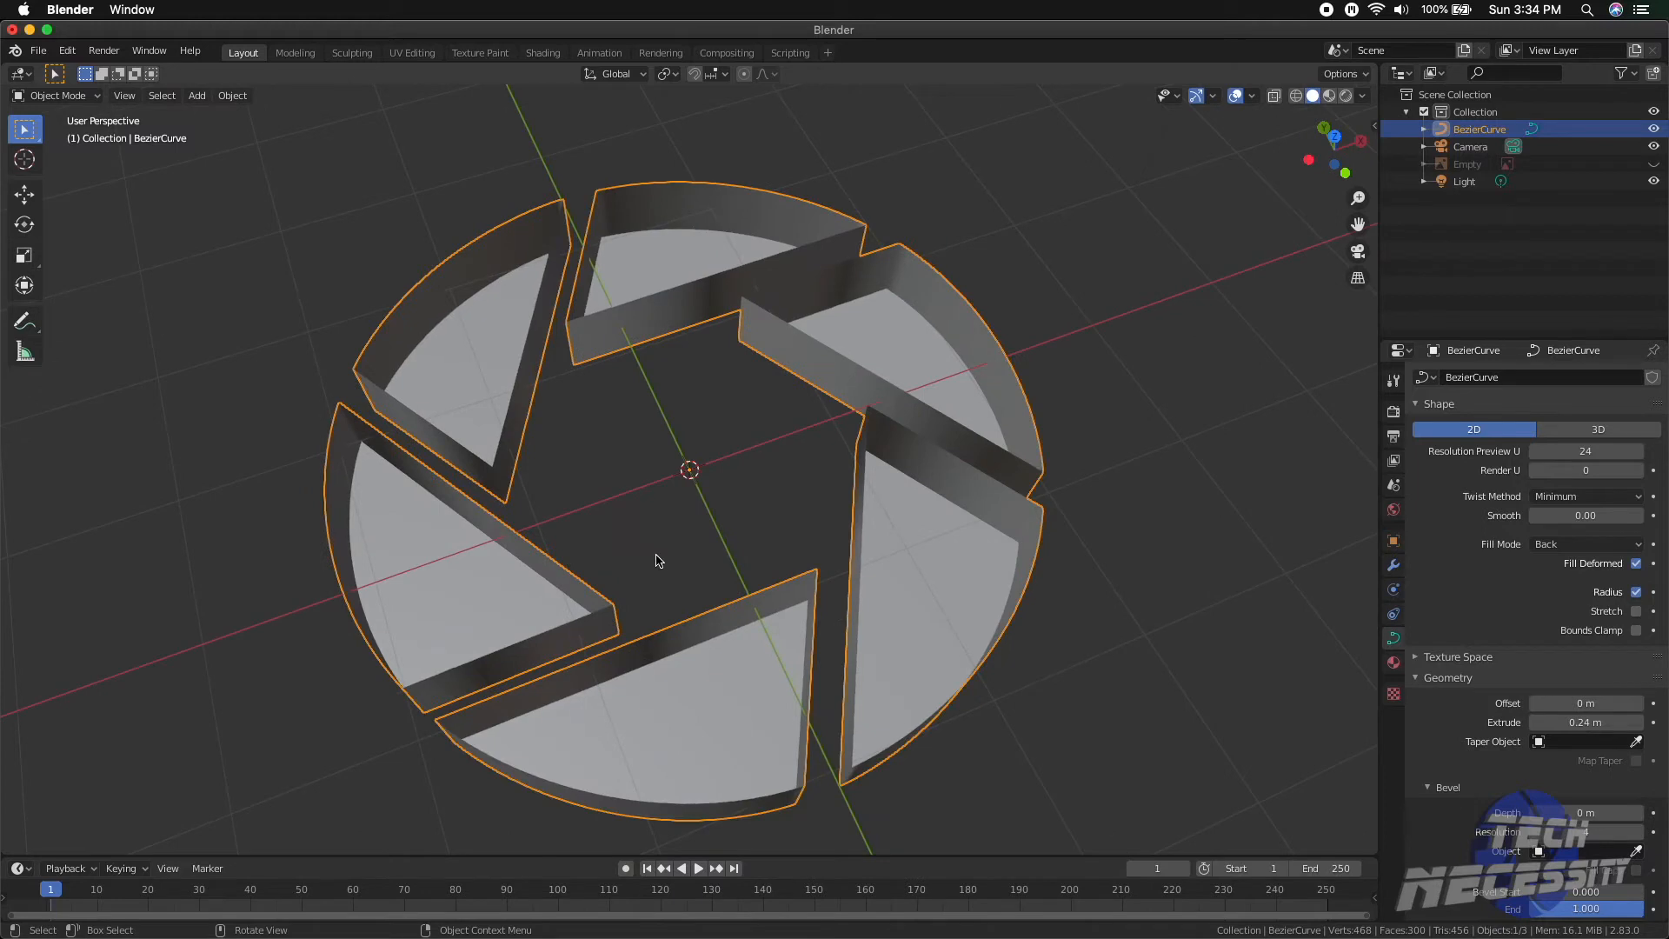
Step: Set the extruded curve's fill mode to Both so the blades are capped on both sides
click(1582, 548)
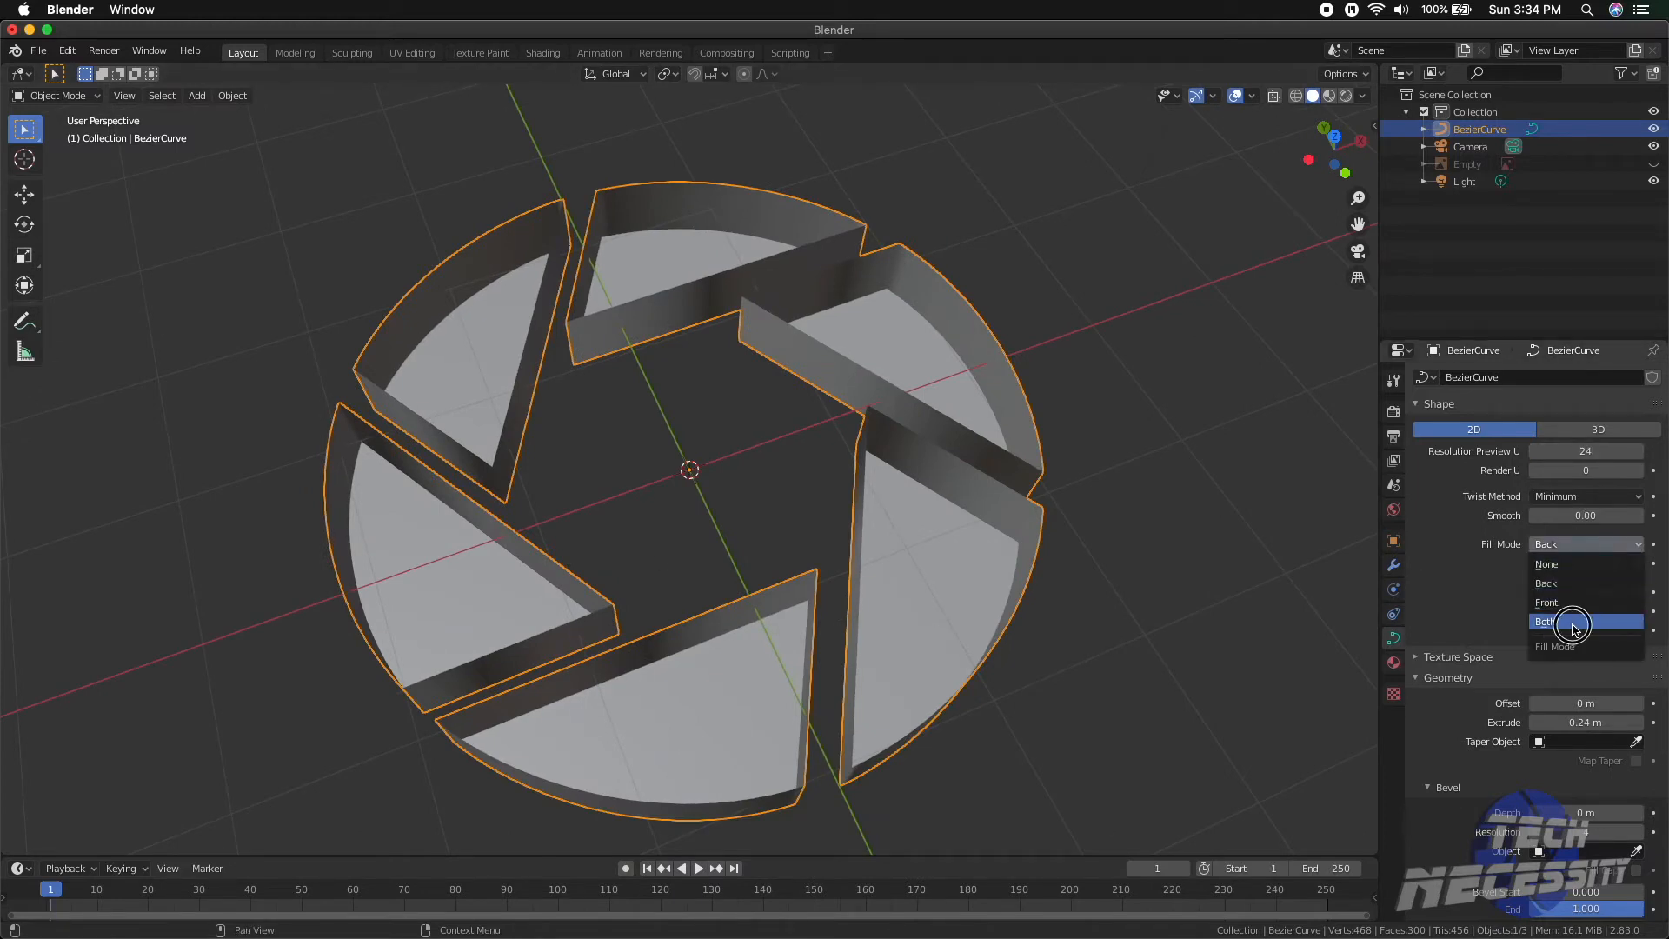
click(1573, 622)
mouse_move(847, 521)
middle_down()
mouse_move(841, 361)
mouse_move(819, 473)
mouse_move(857, 395)
mouse_move(774, 626)
mouse_move(864, 512)
middle_up()
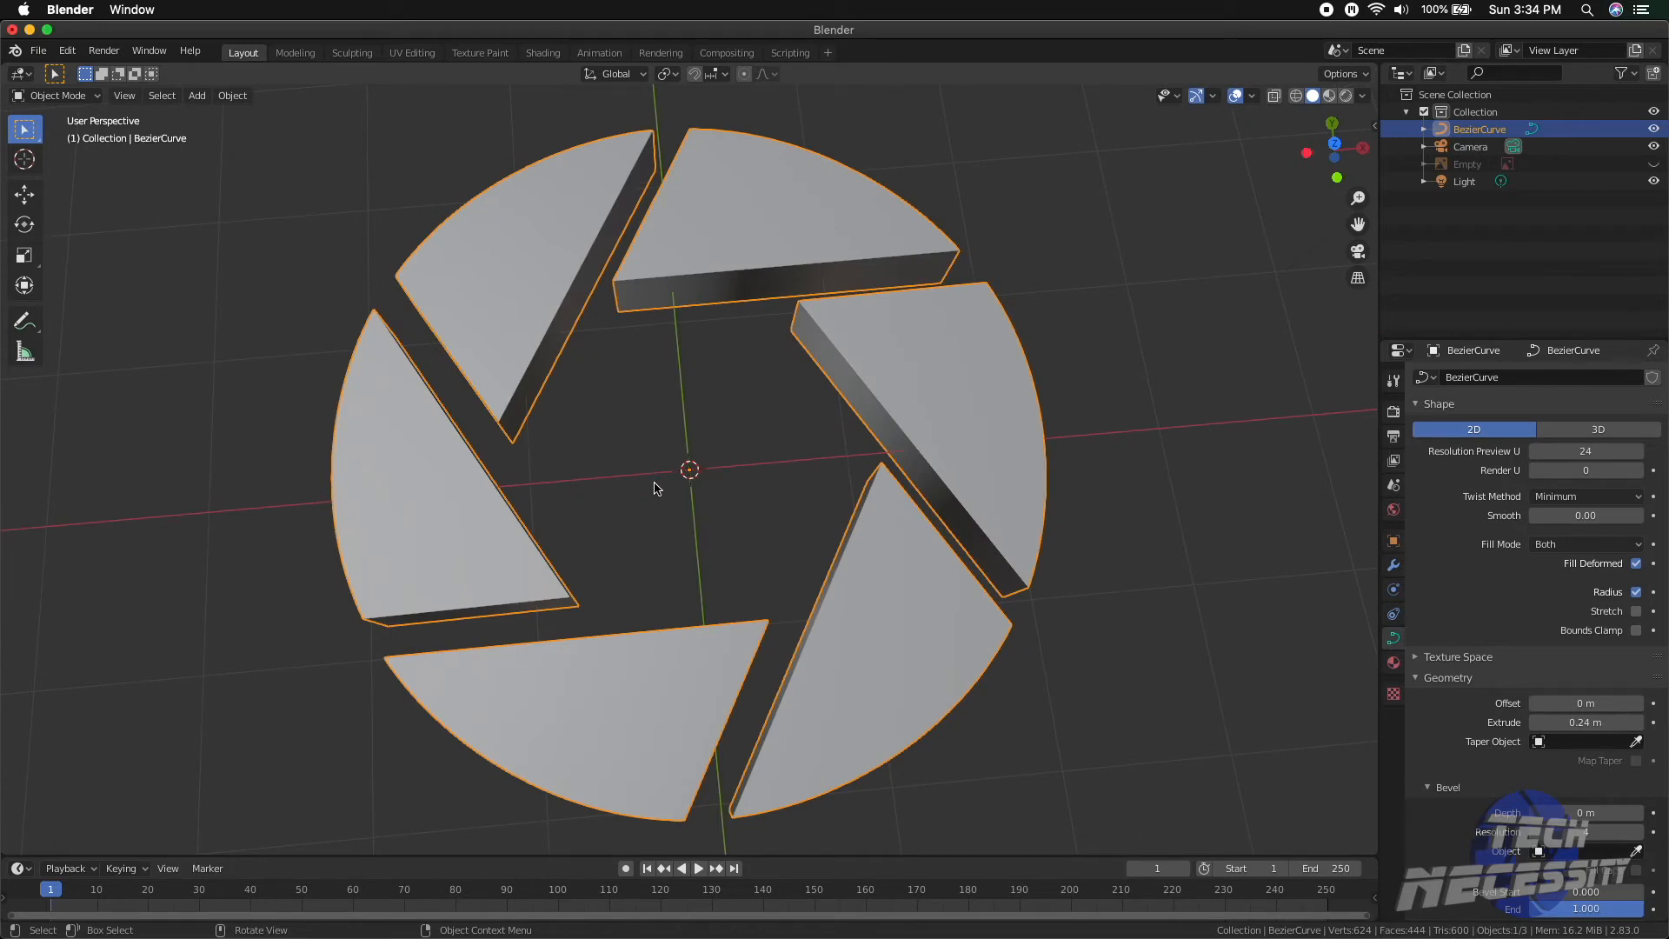
Step: Add a mesh plane in top view and scale it up until it extends well beyond the whole logo
key(grave)
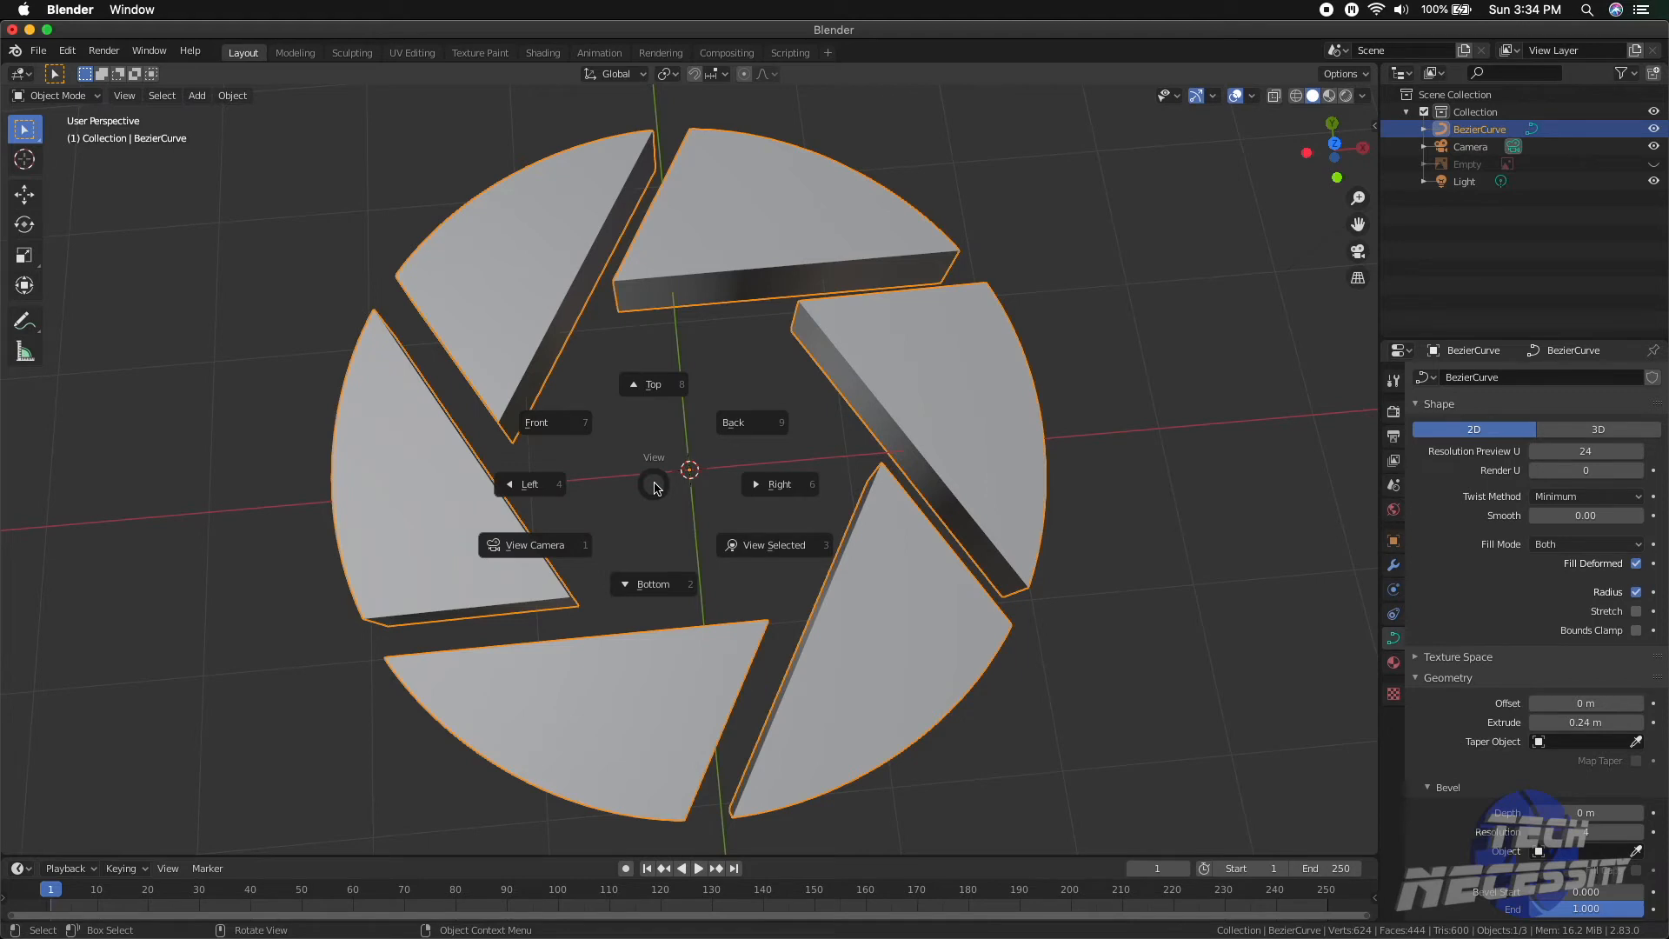
key(8)
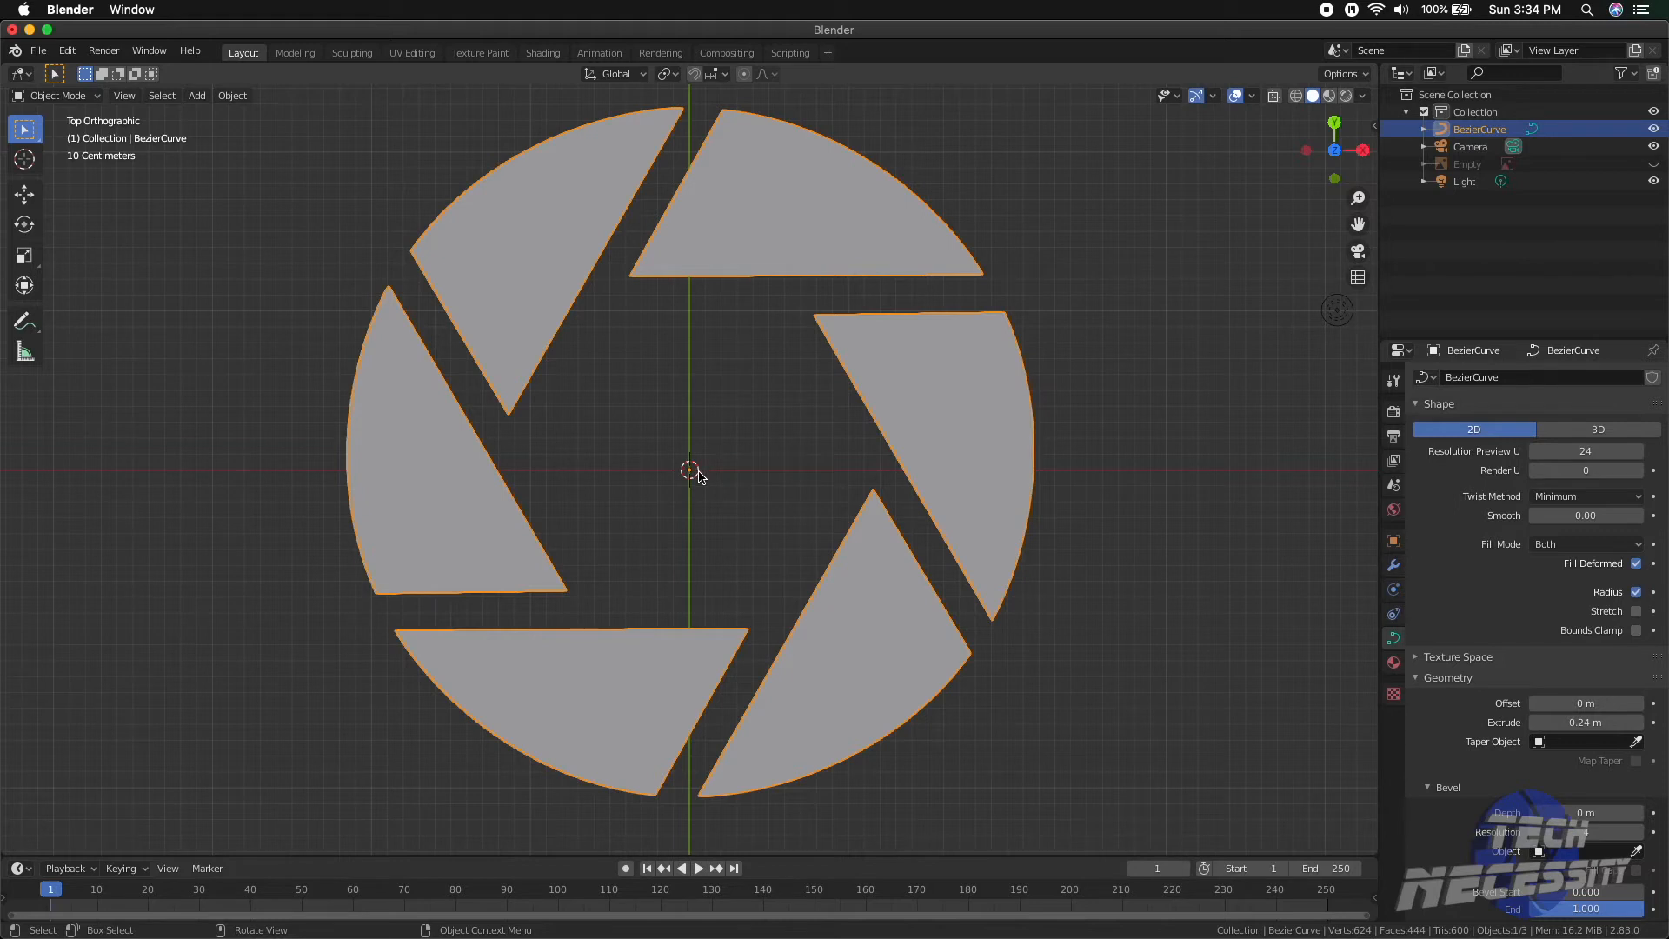
key(shift+a)
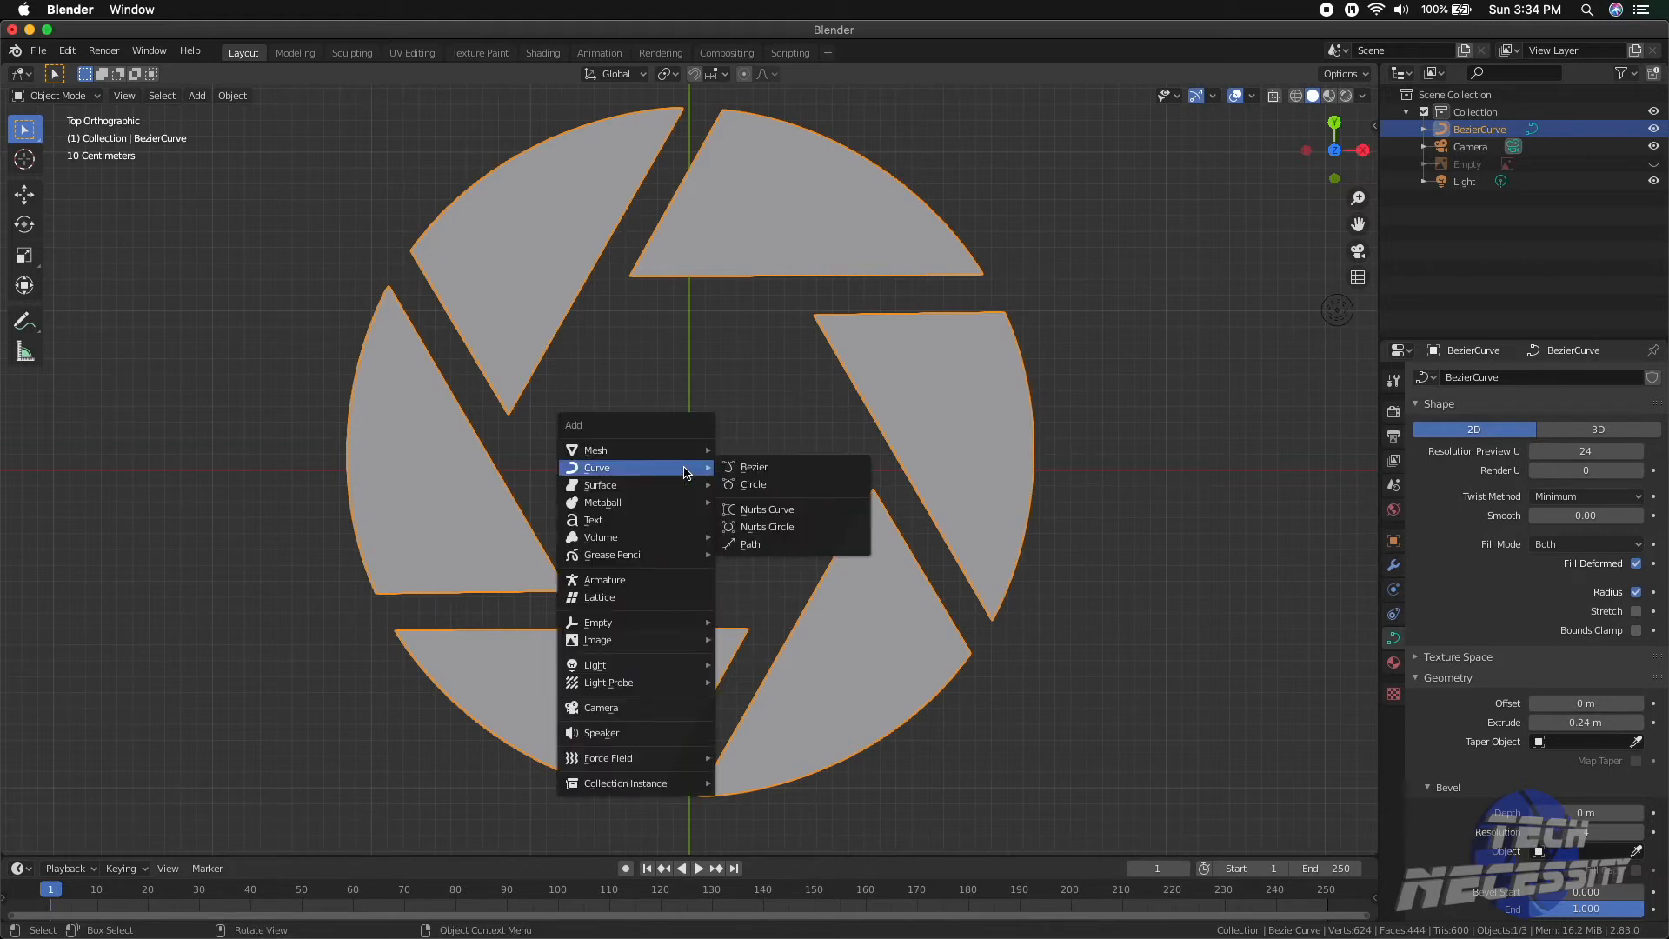
mouse_move(686, 450)
click(768, 453)
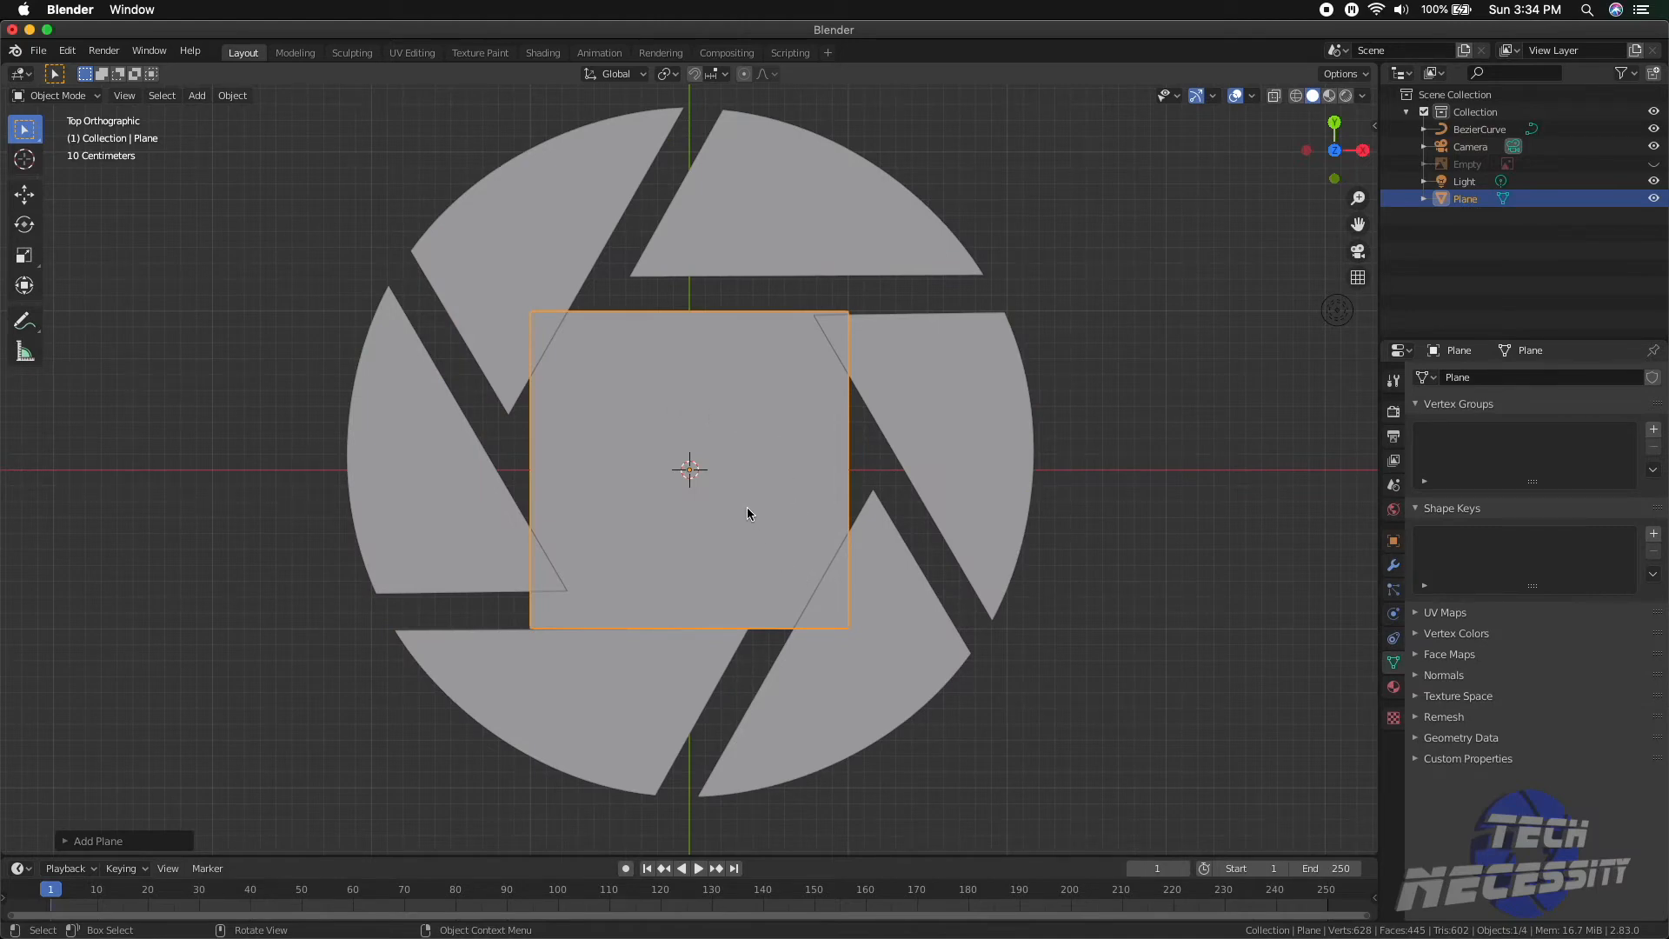
key(s)
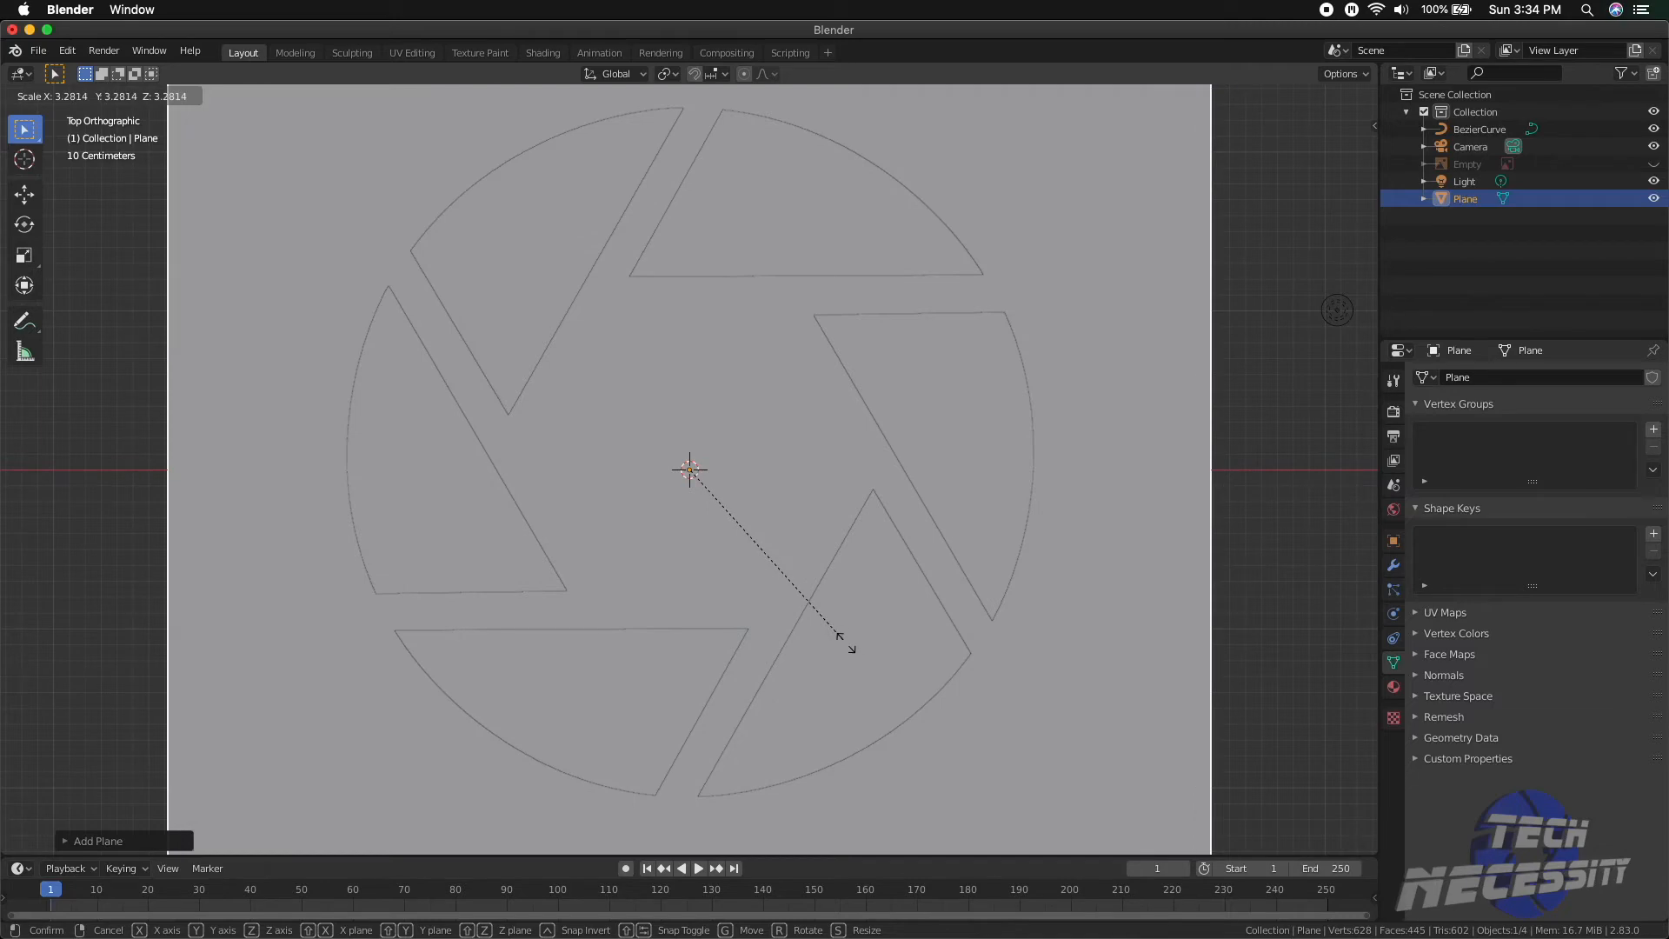
click(916, 708)
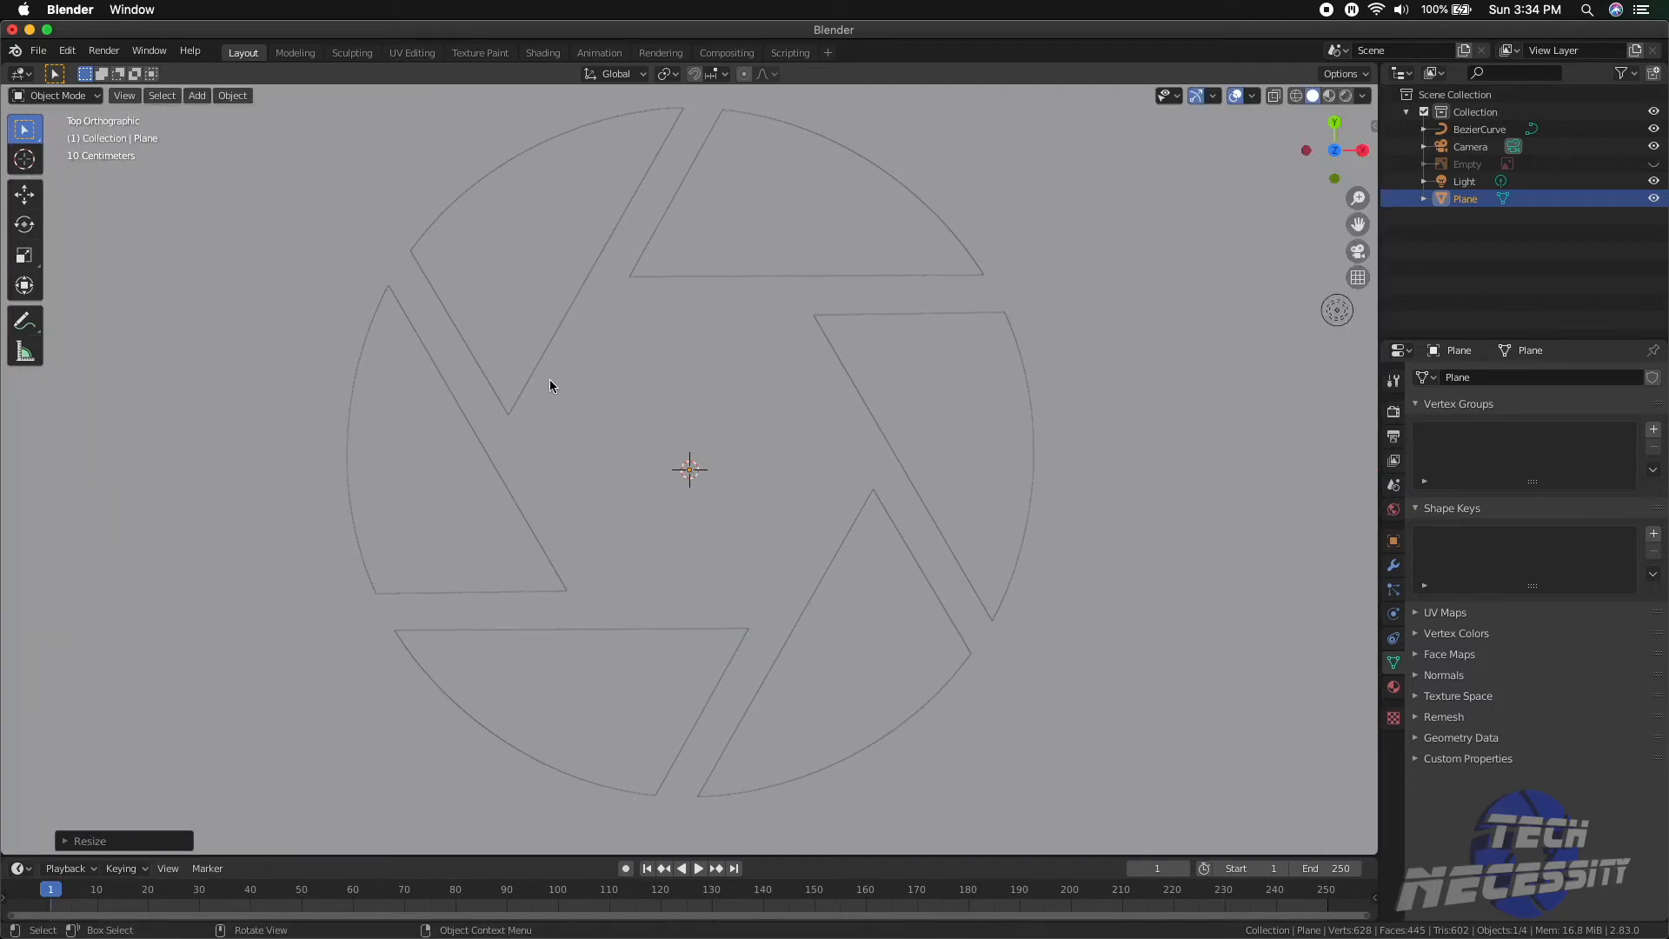
Step: Lower the plane along the Z axis until it lies beneath the extruded logo blades
middle_drag(588, 421, 507, 551)
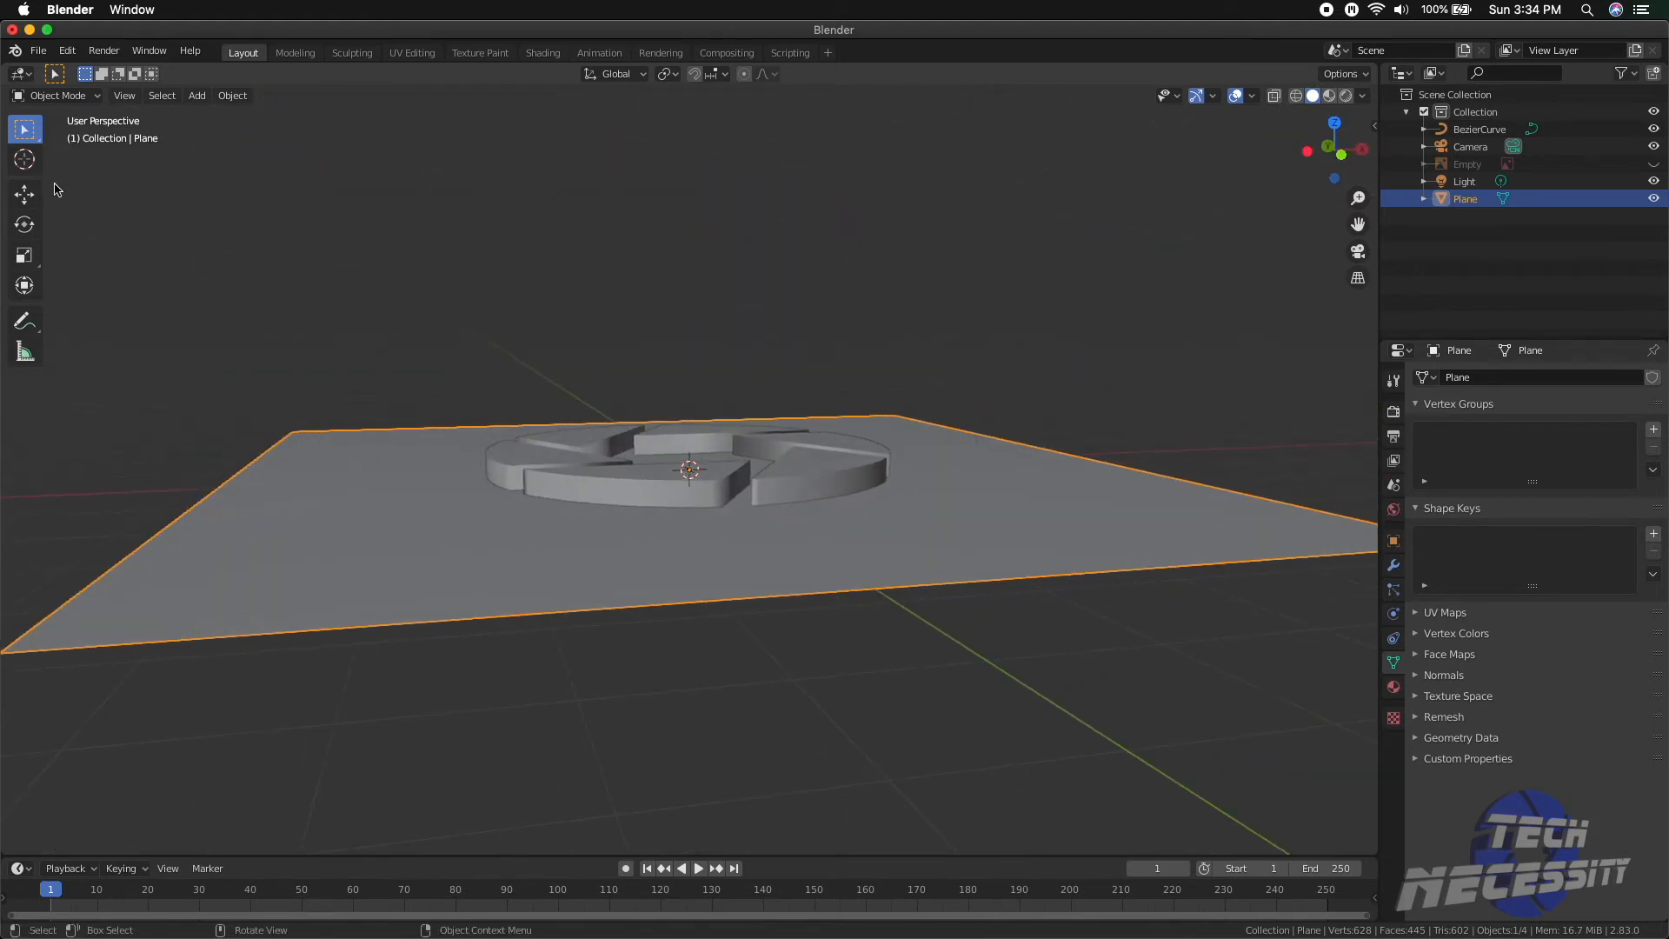
click(24, 194)
drag(691, 404, 700, 465)
middle_drag(643, 580, 680, 497)
drag(693, 462, 819, 491)
middle_drag(819, 491, 749, 640)
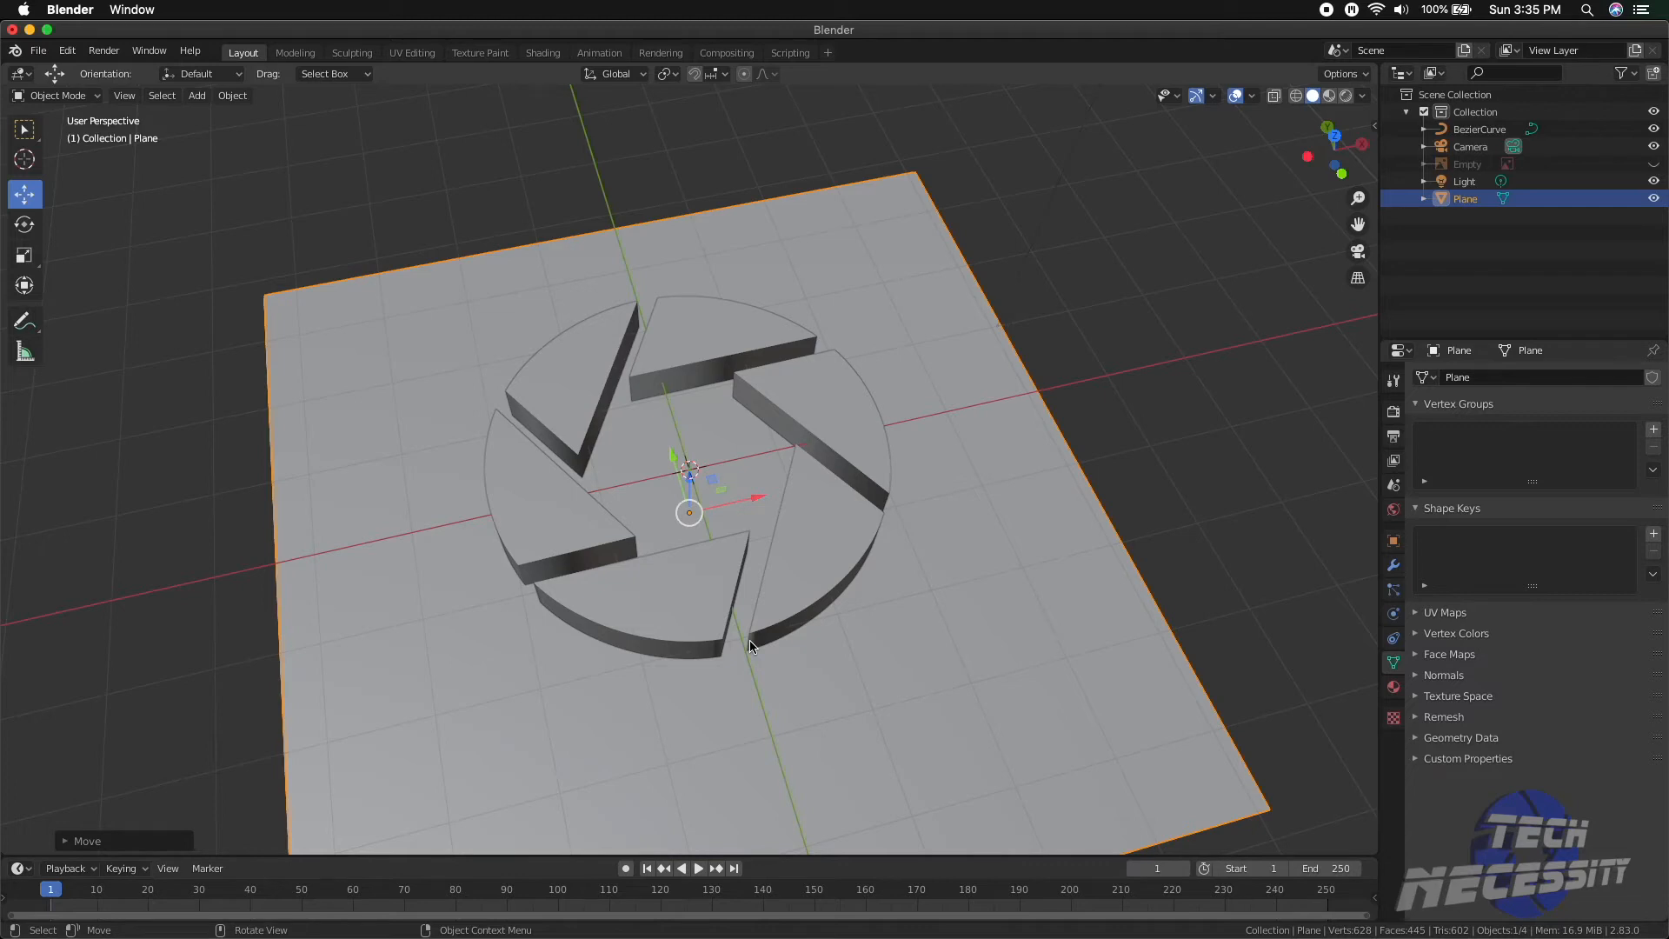
Step: Create a new material for the plane and name it Background
click(439, 327)
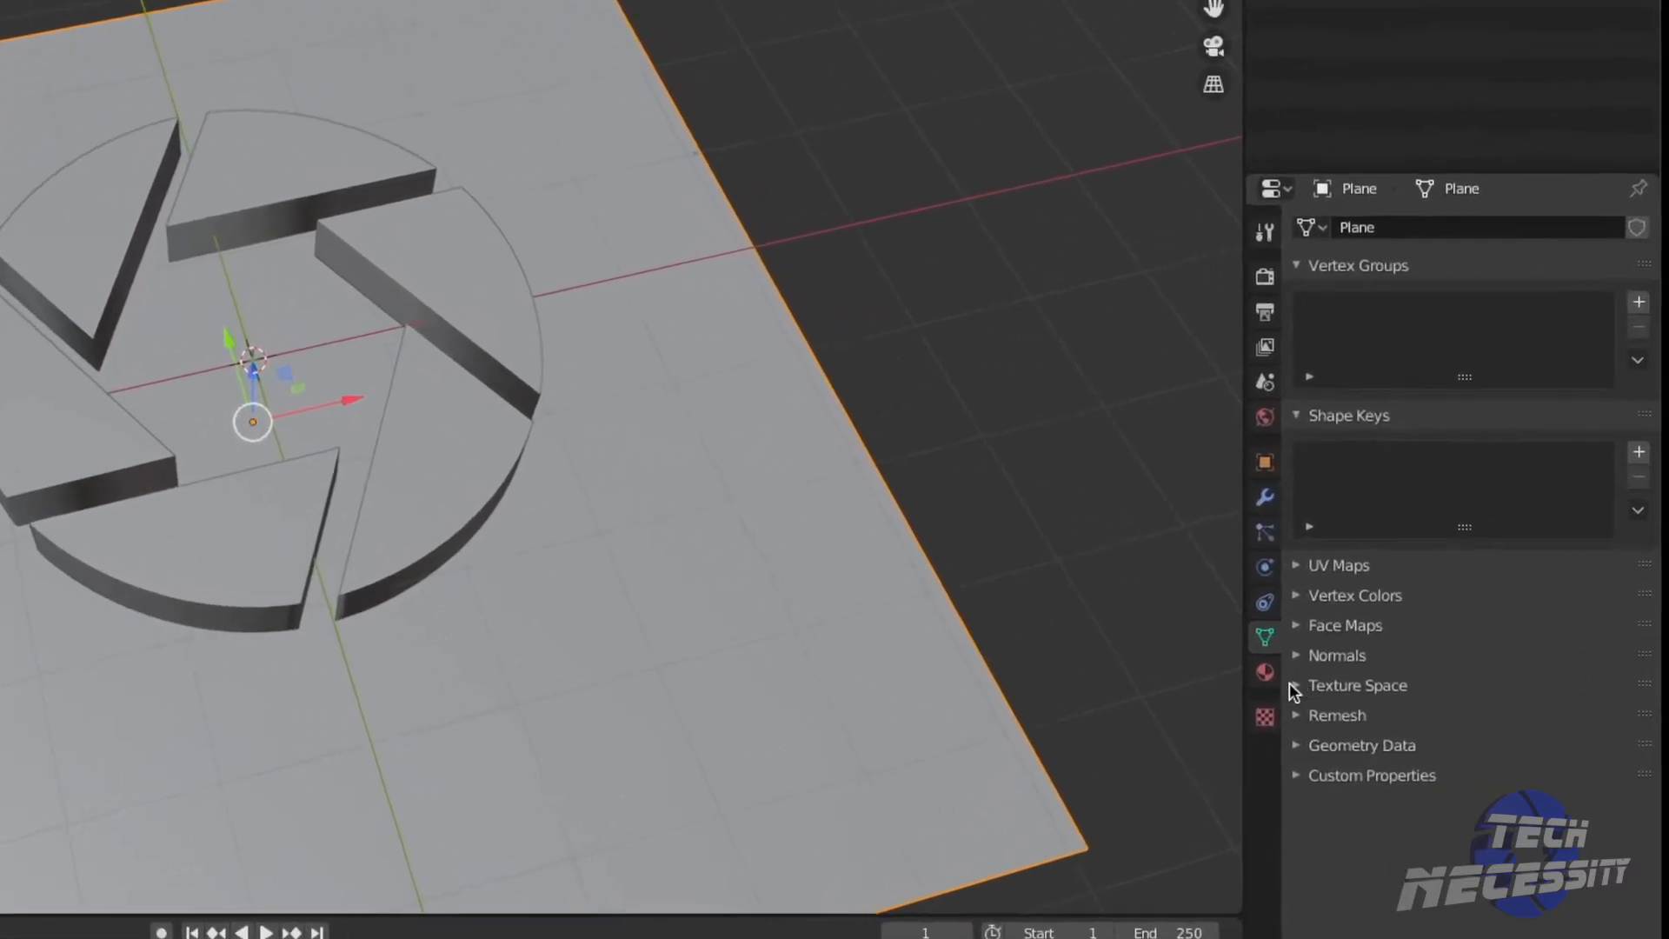
click(1394, 687)
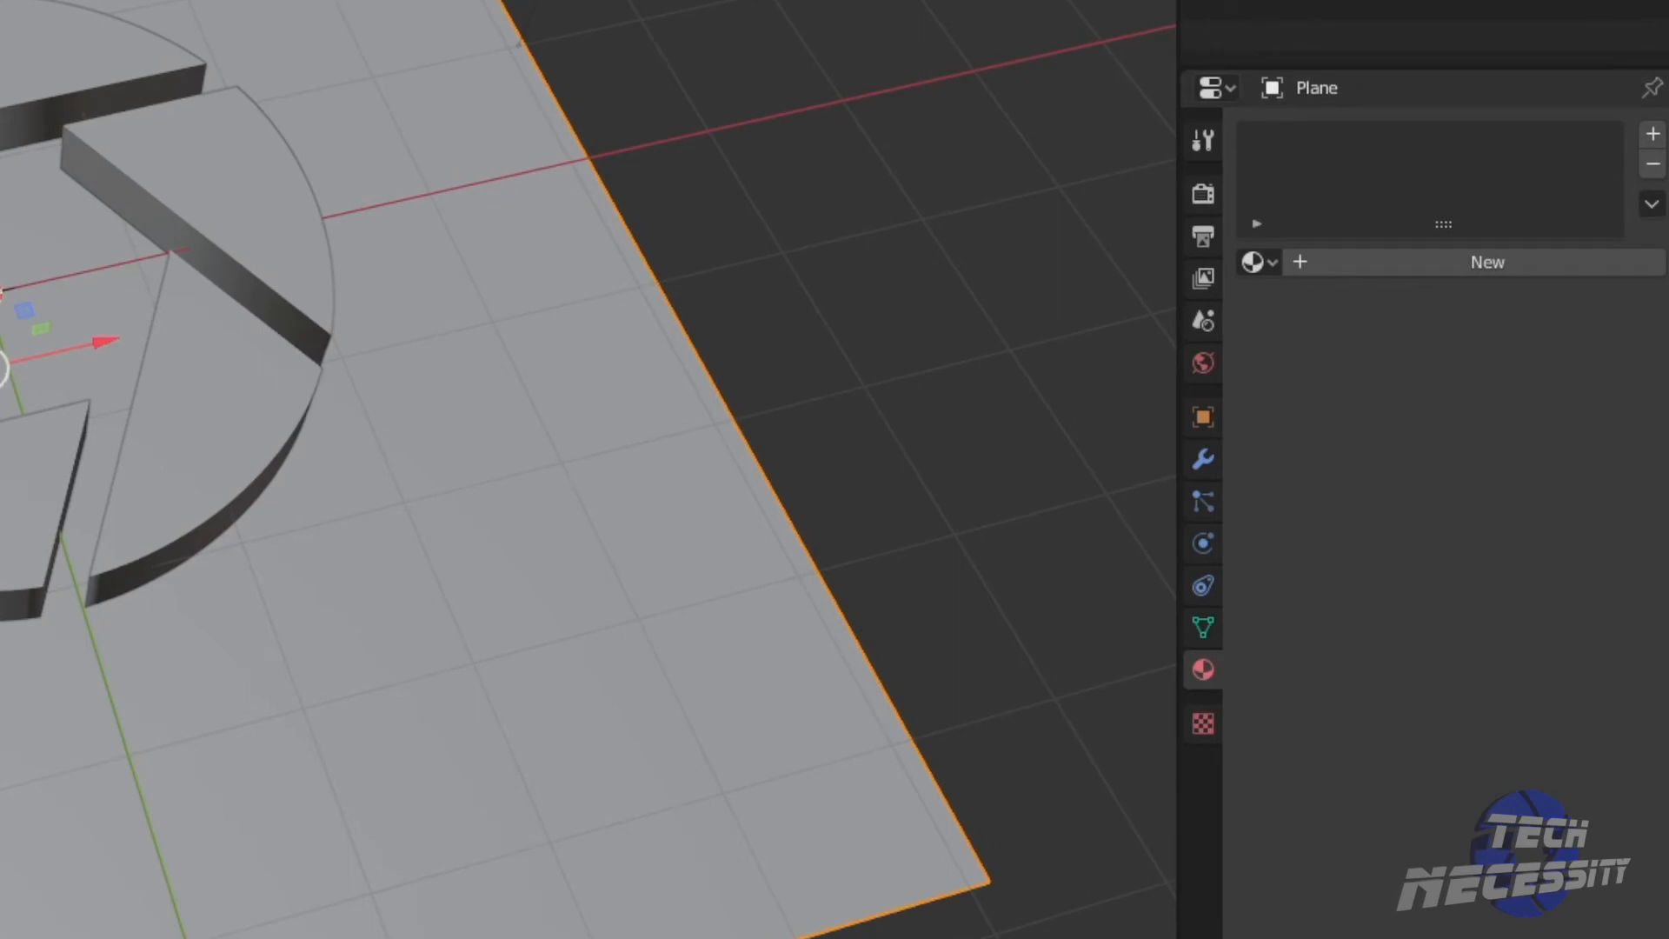
drag(588, 938, 588, 832)
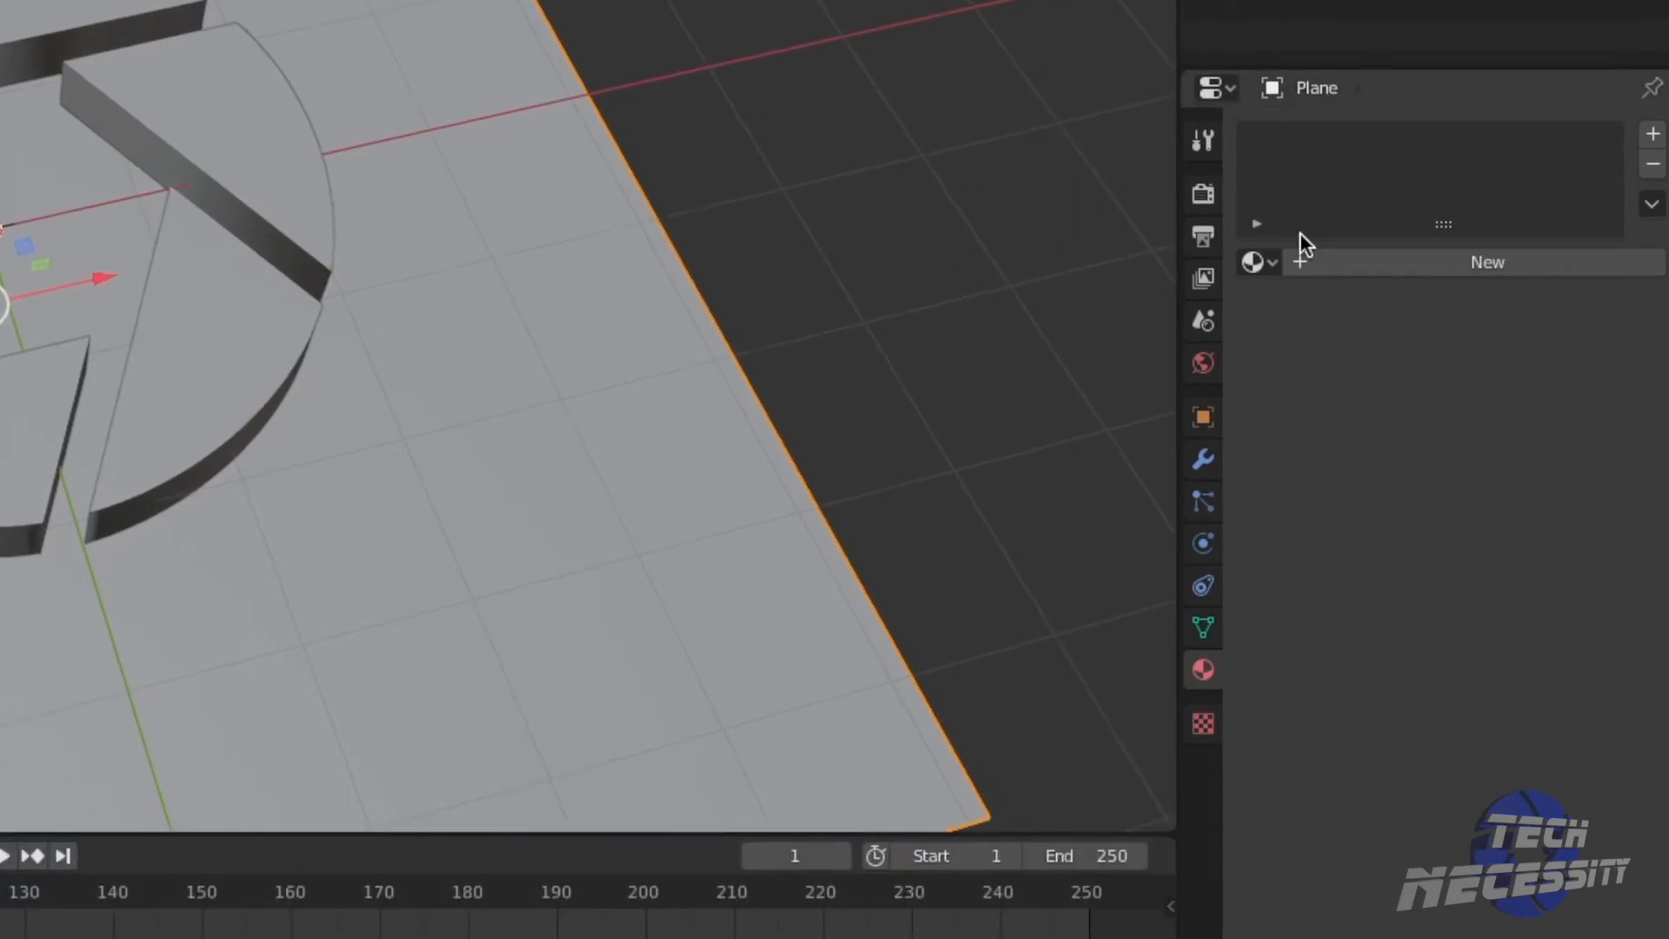
click(1337, 269)
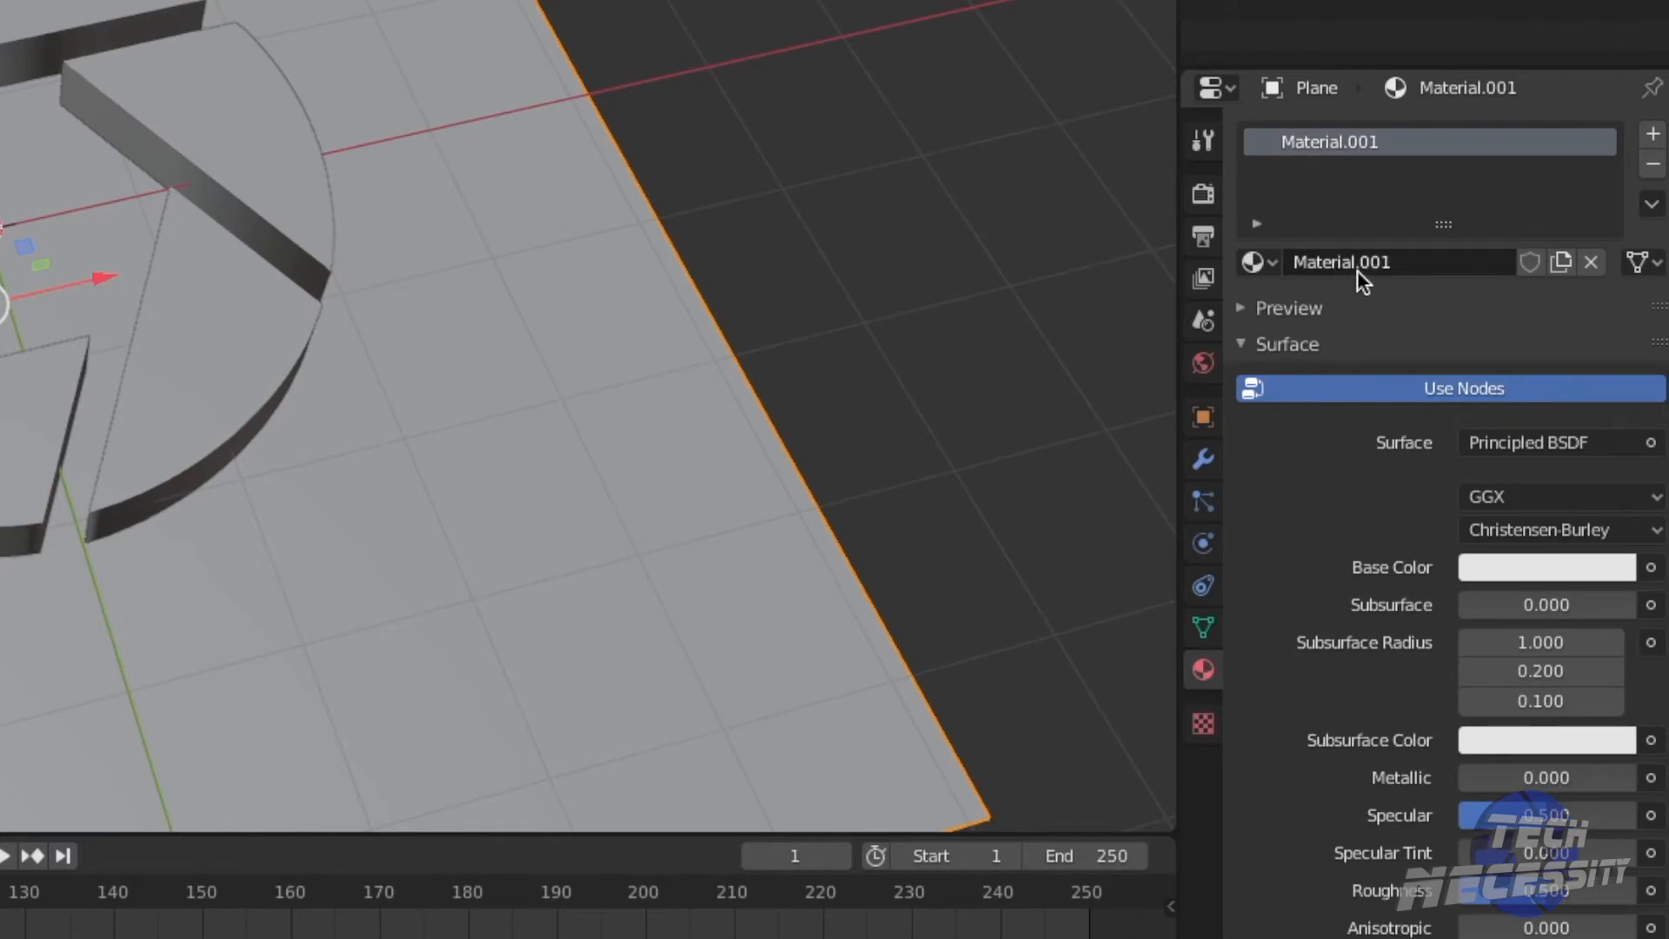
double_click(1381, 262)
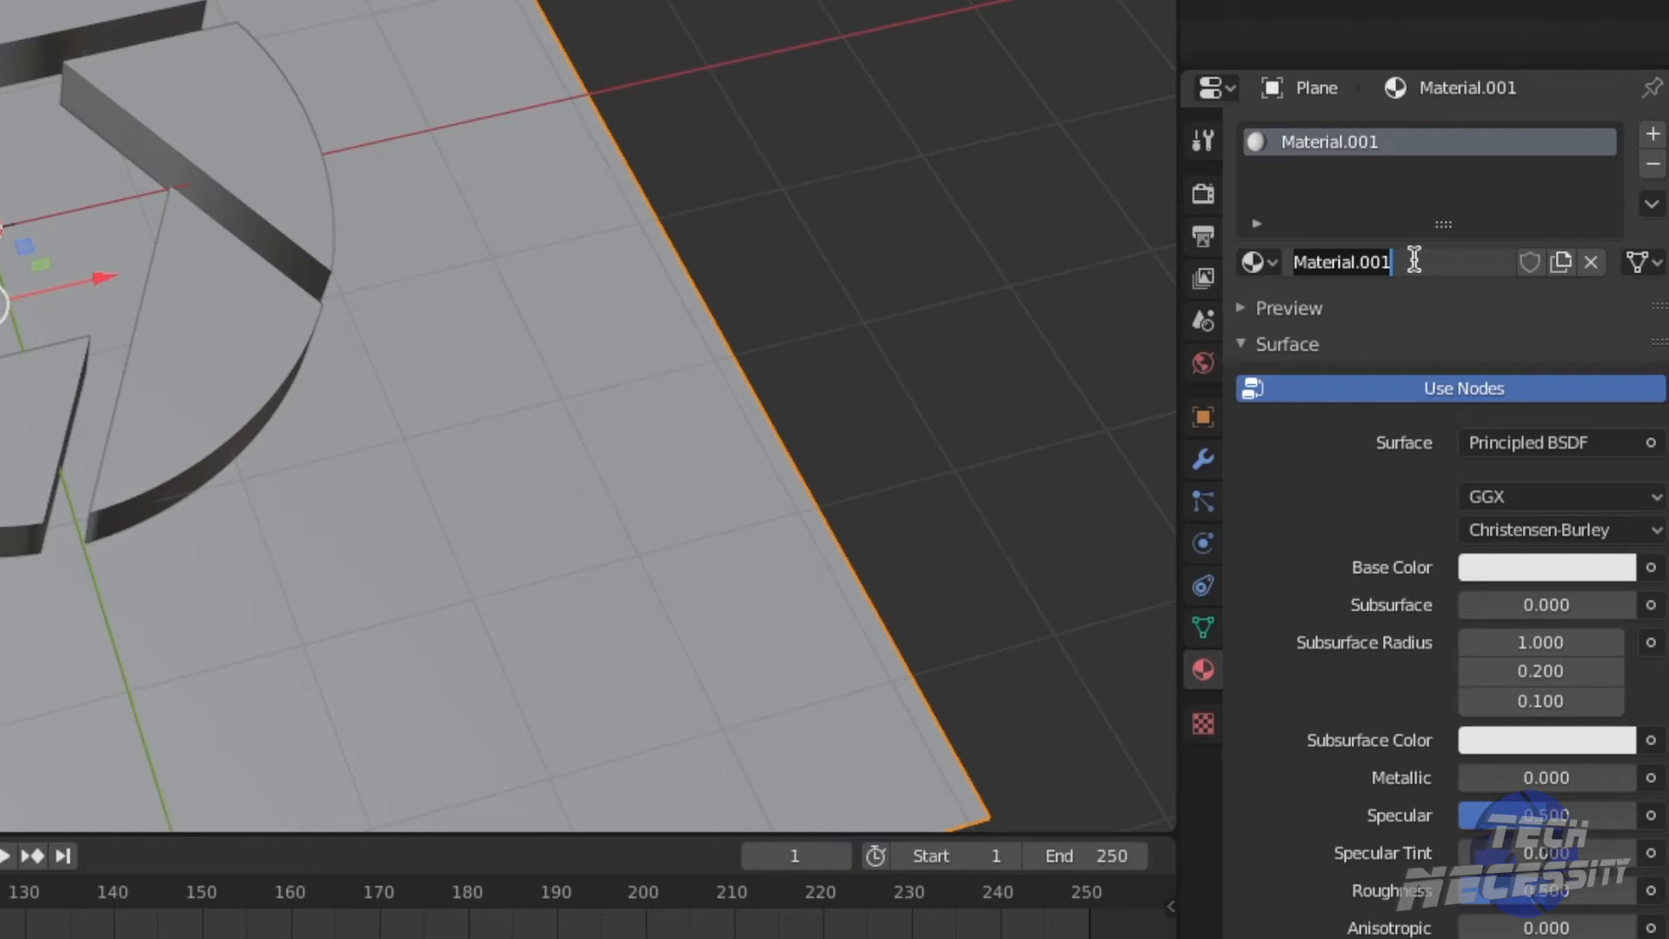
text(Backg)
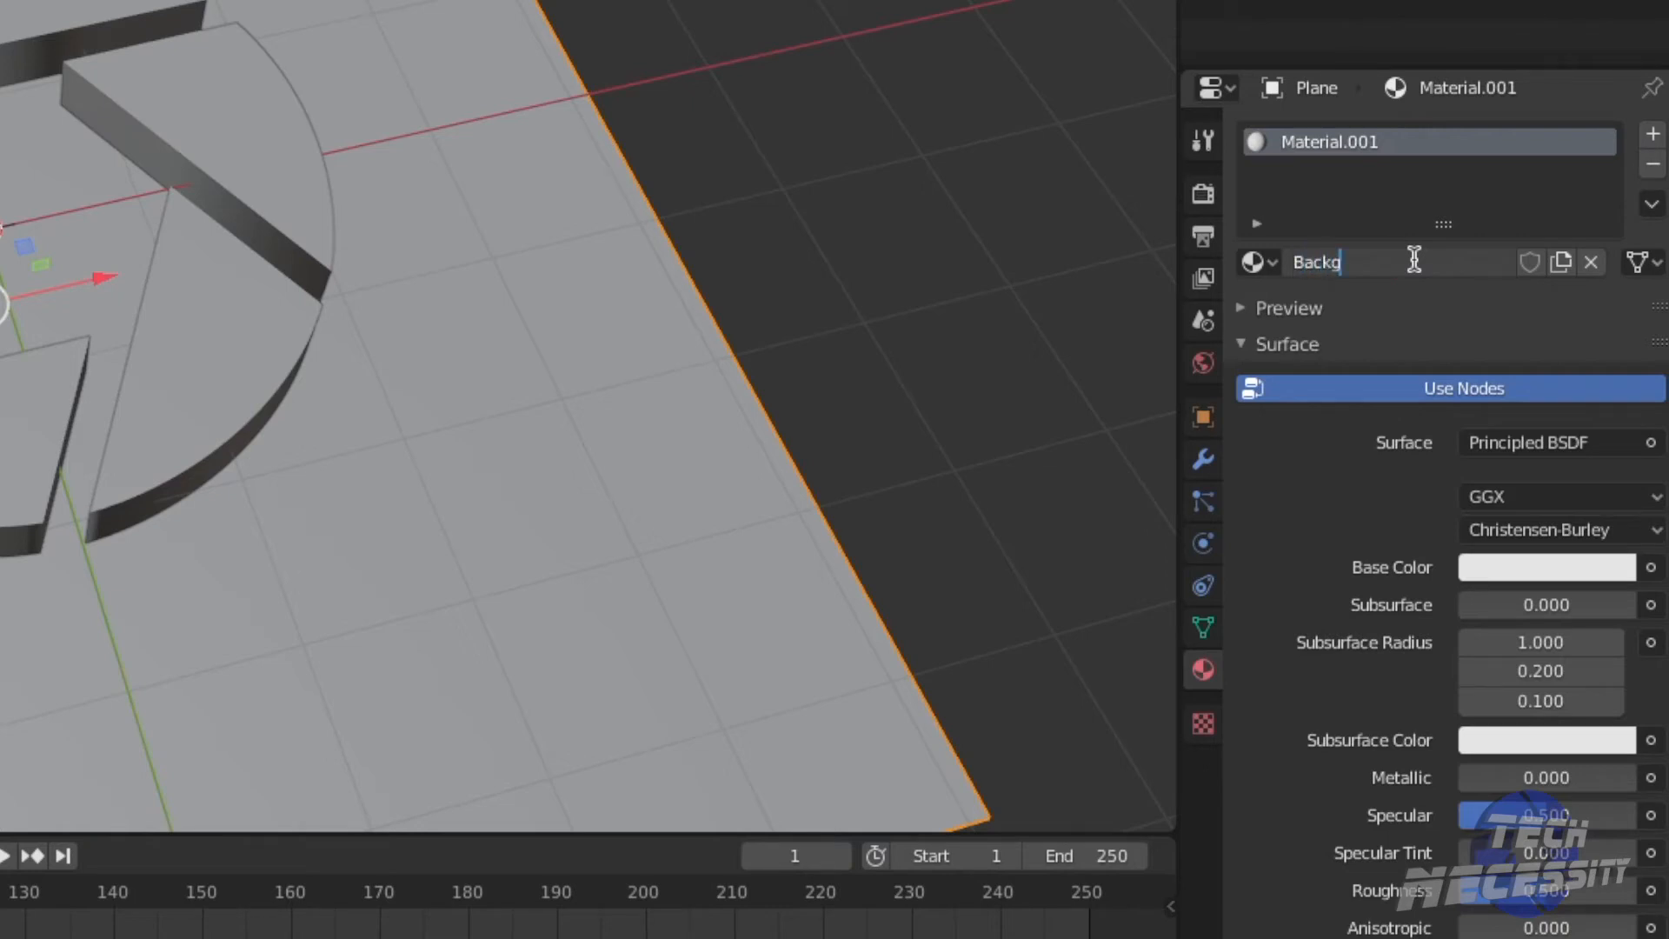
text(round)
key(Return)
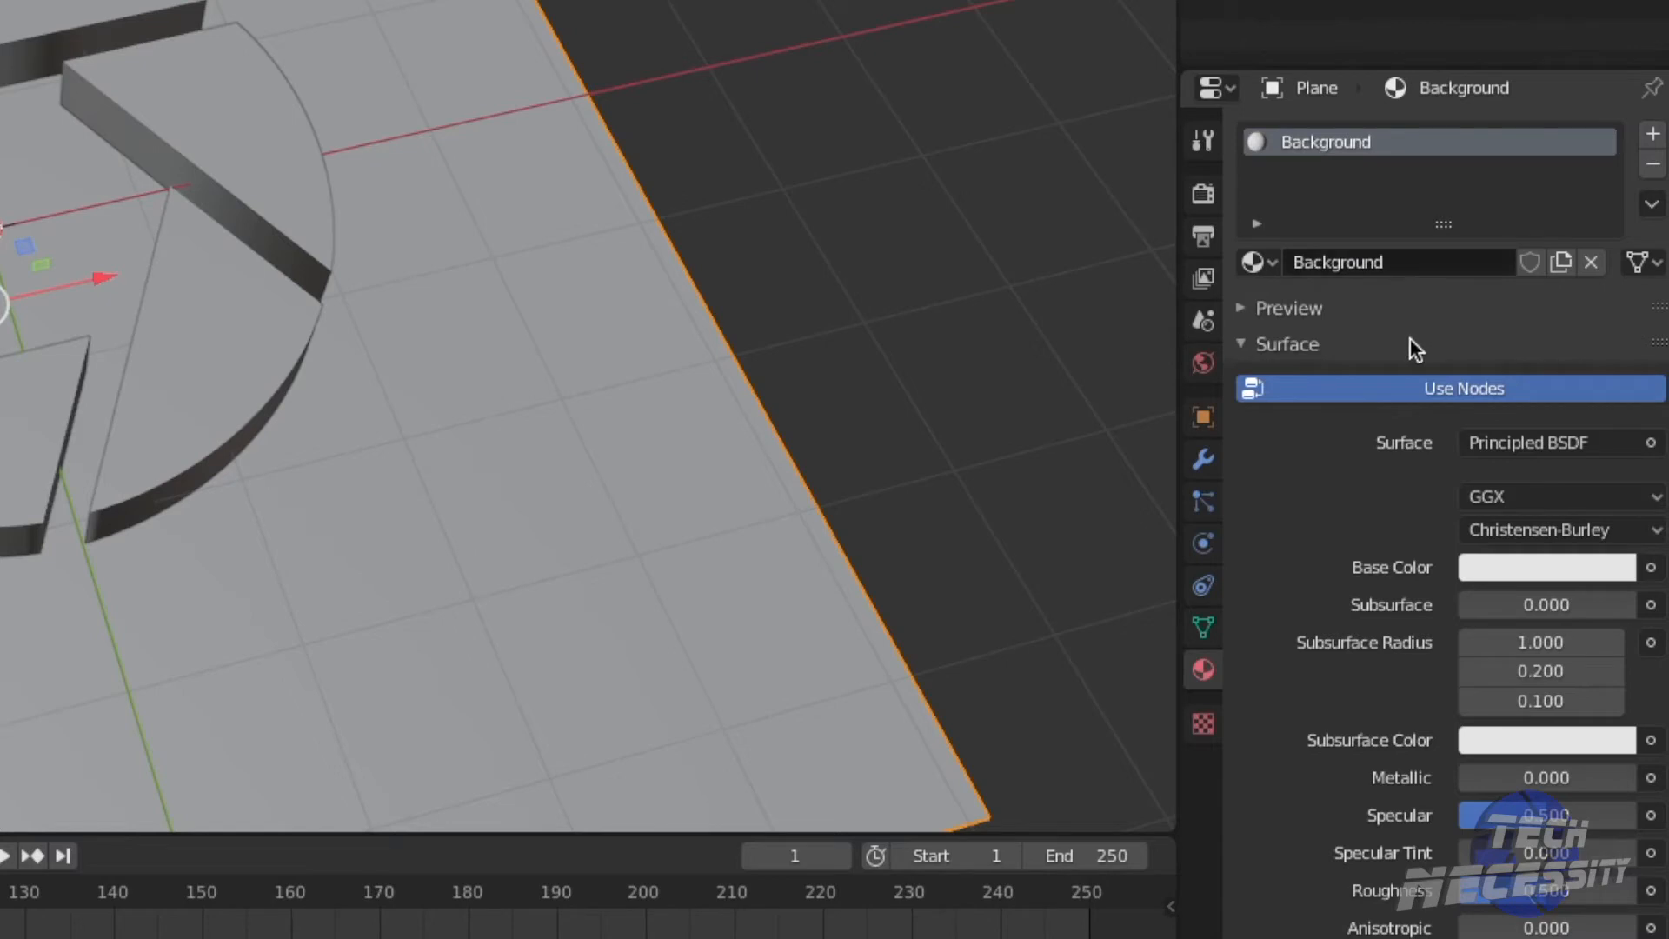
scroll(1315, 577, down, 5)
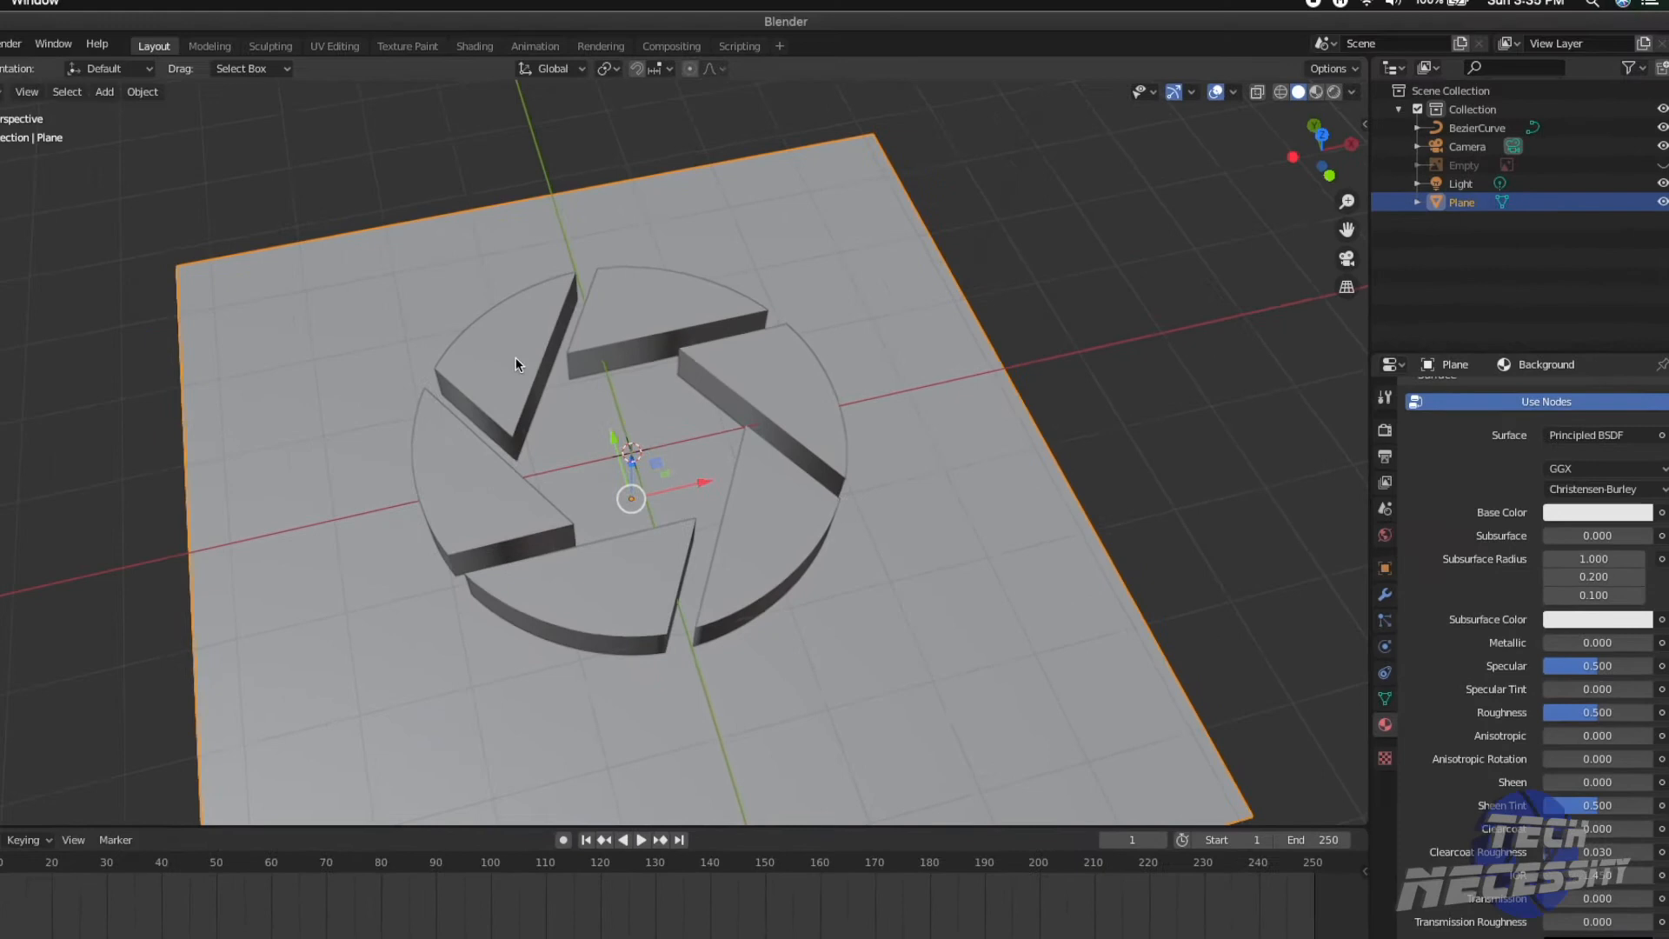
Step: Create a new material for the BezierCurve logo and name it Logo
click(515, 364)
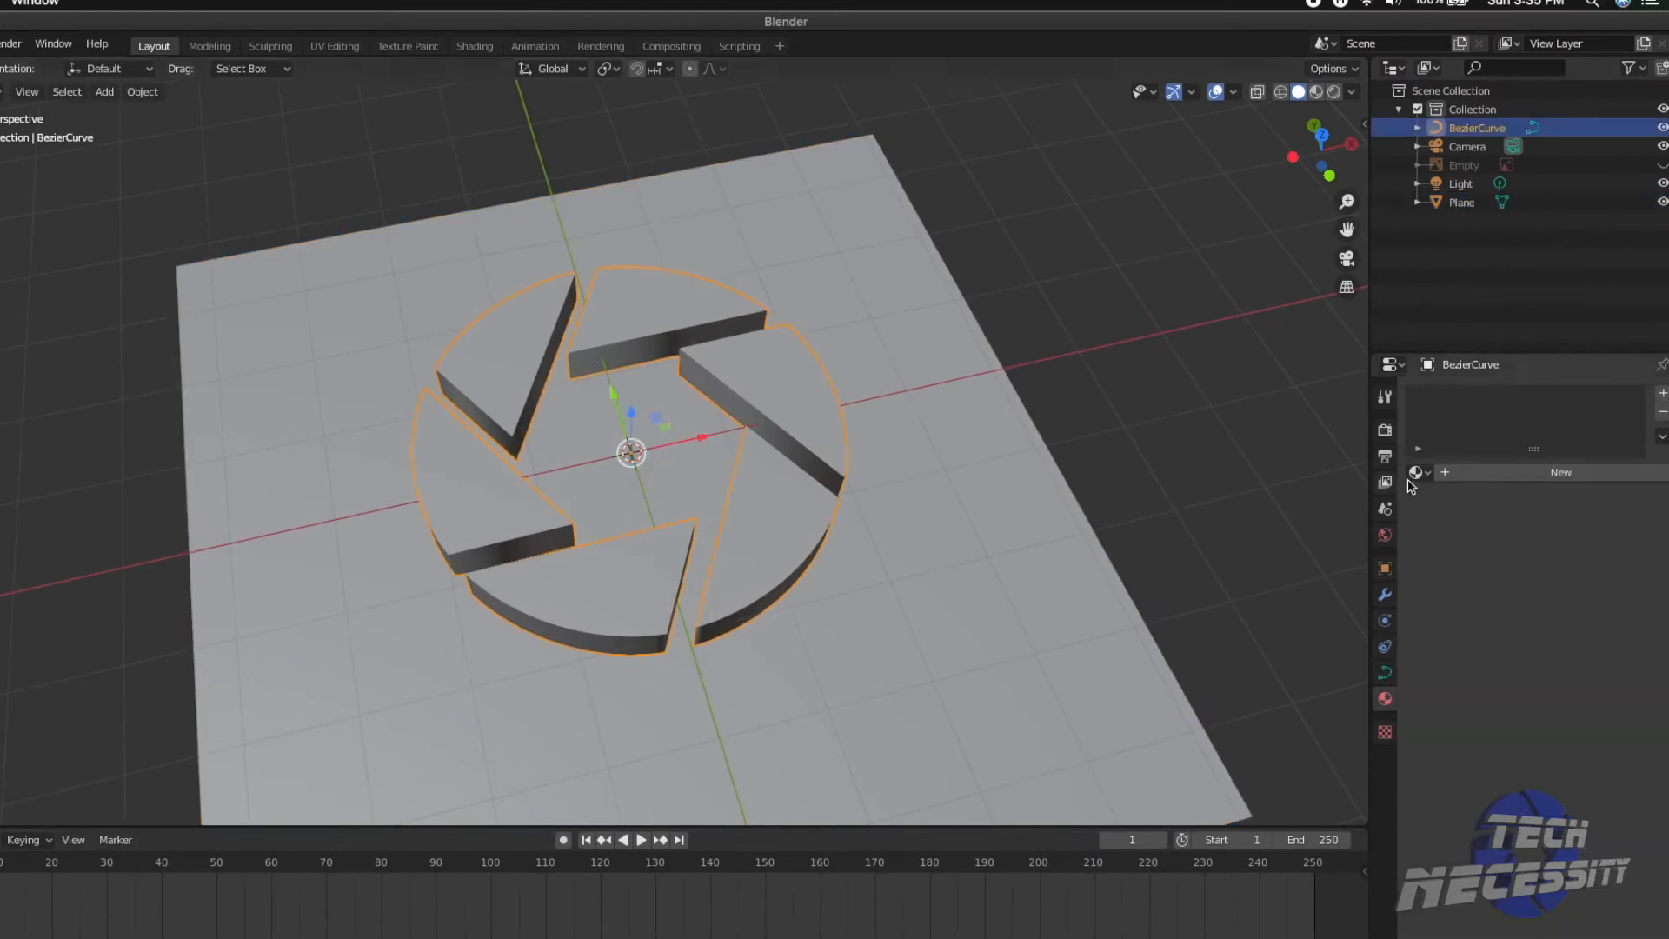
click(1462, 472)
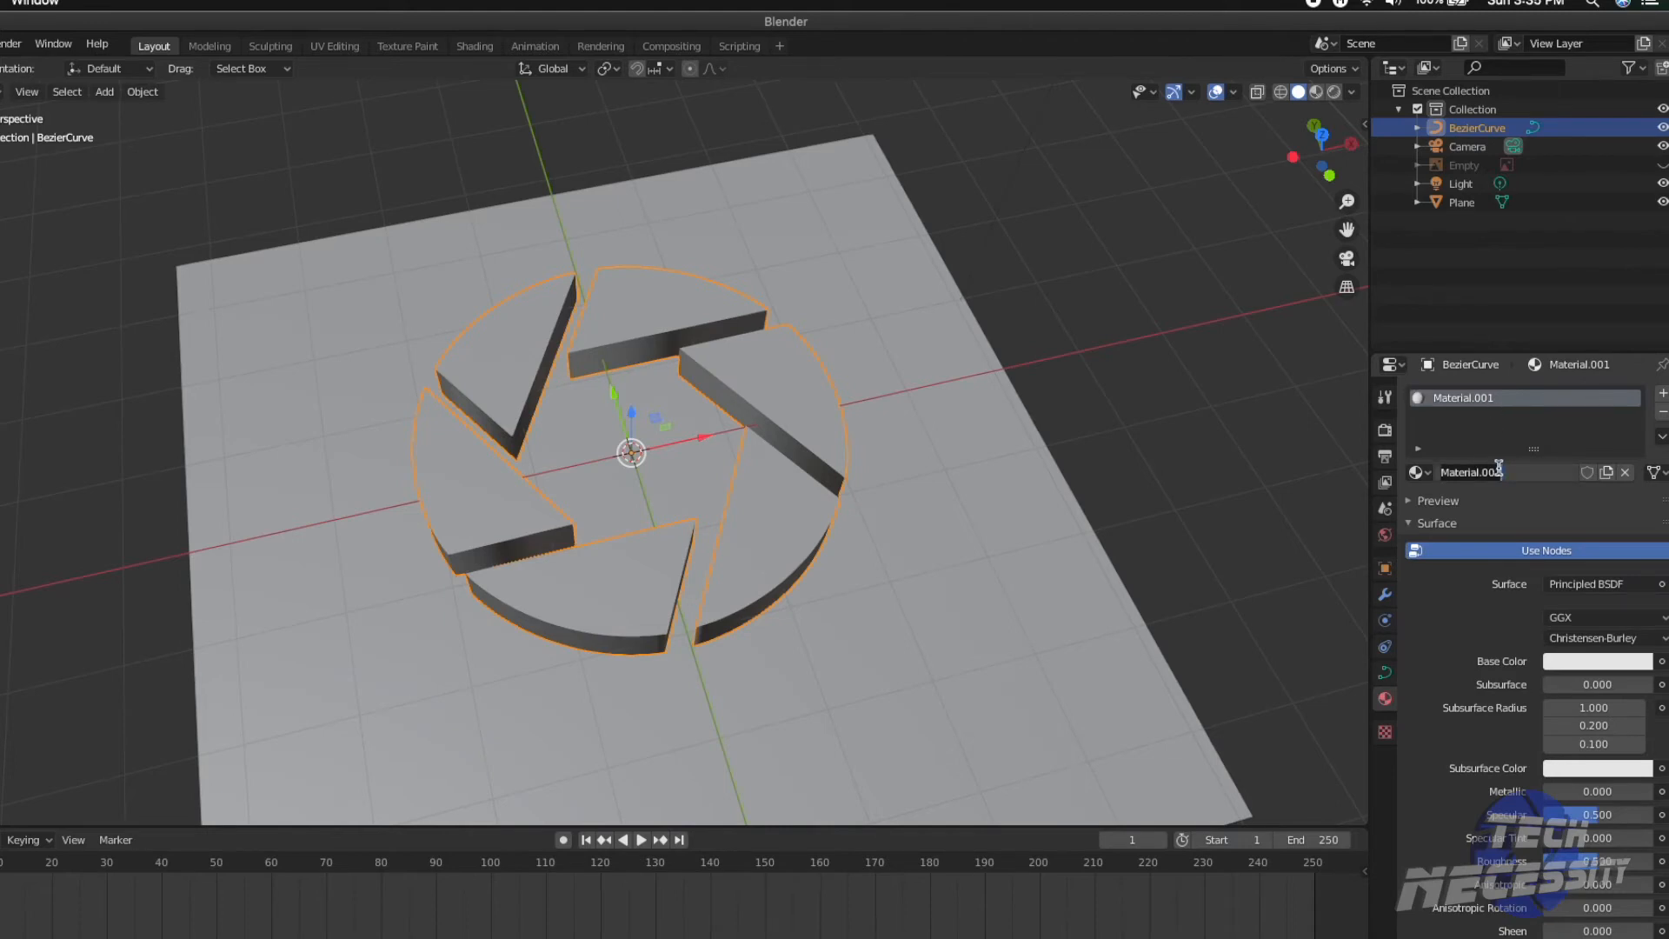
text(Logo)
key(Return)
Step: Set the Logo material's base color to blue and display the viewport in material preview shading
click(1577, 662)
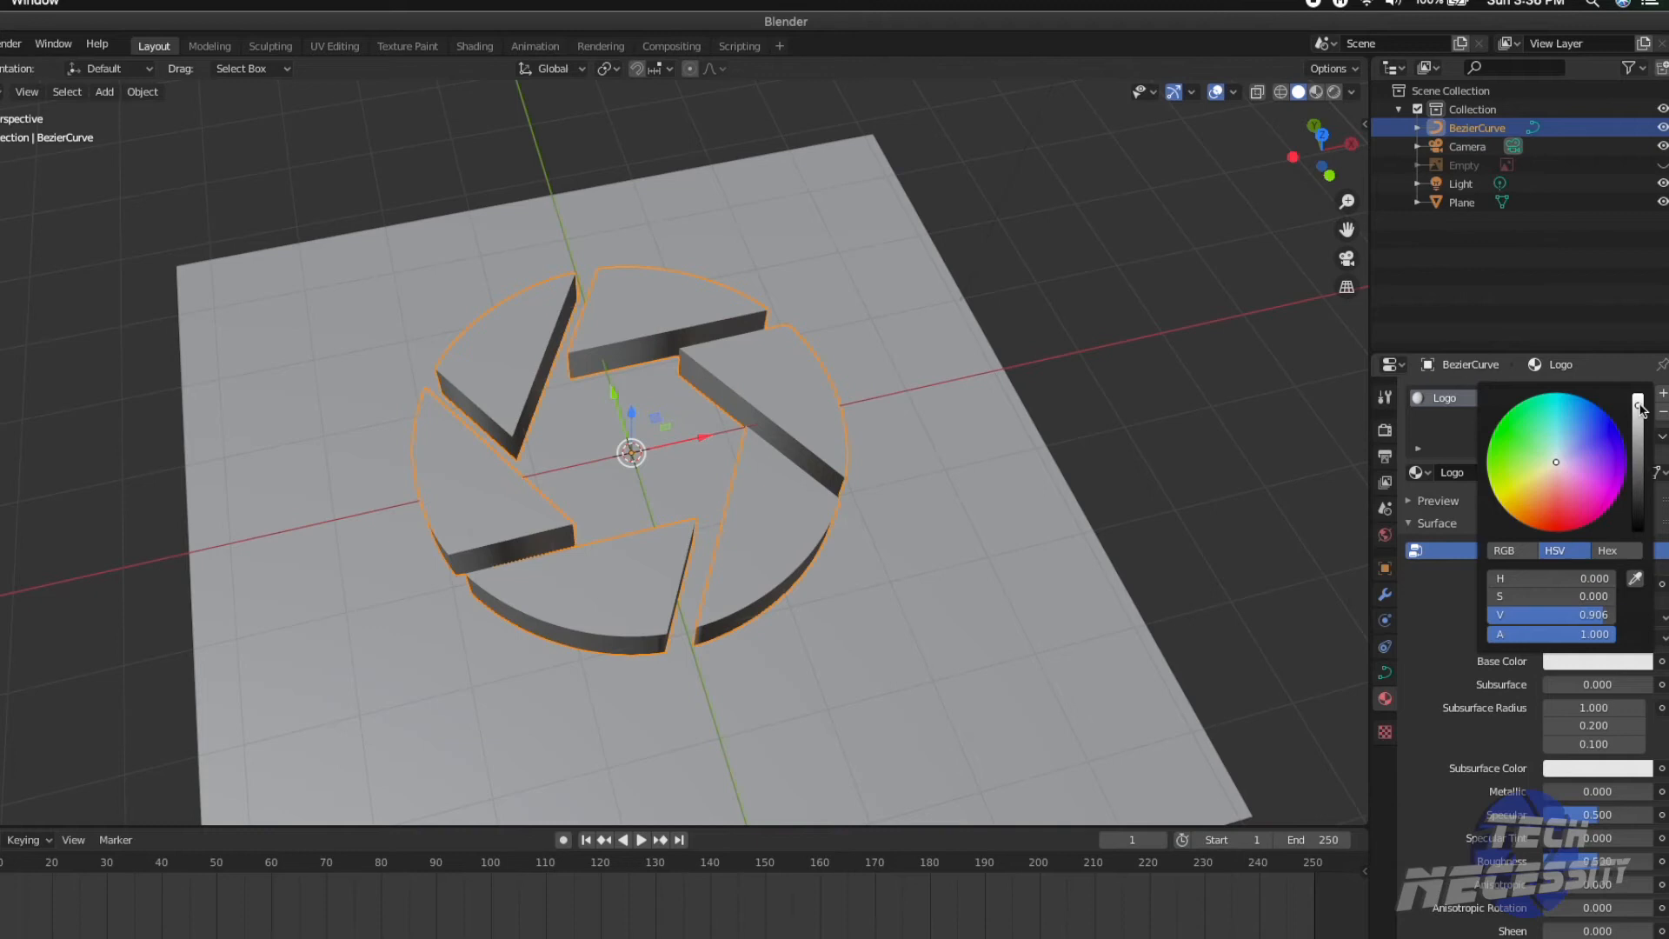
drag(1592, 443, 1597, 427)
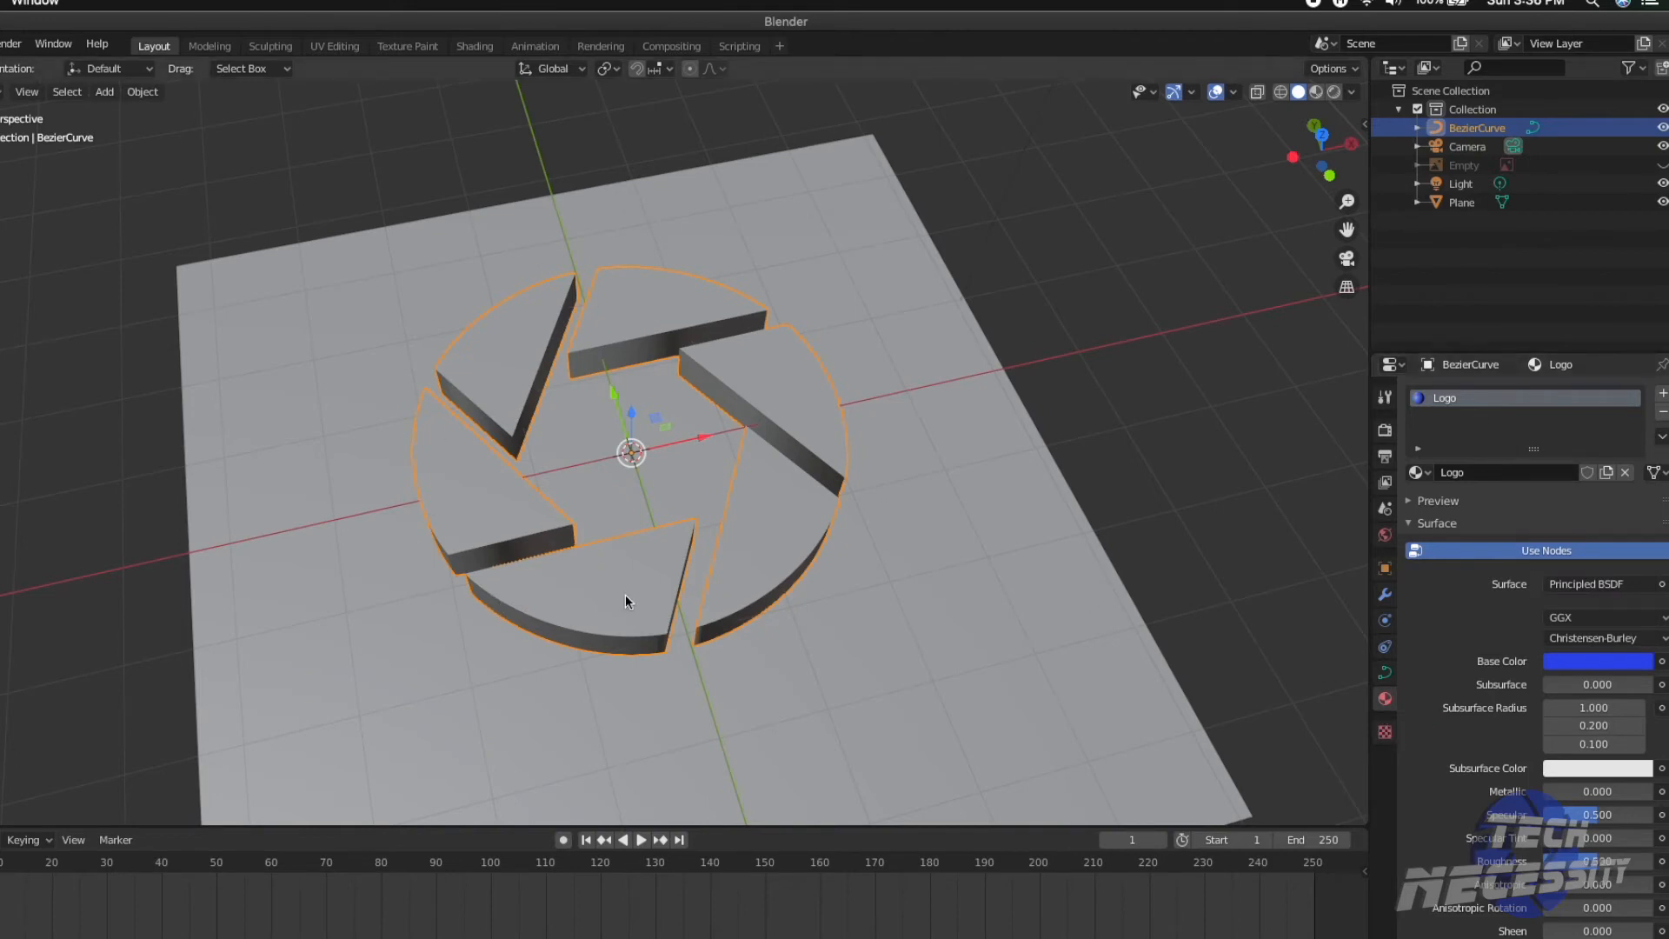
click(1316, 92)
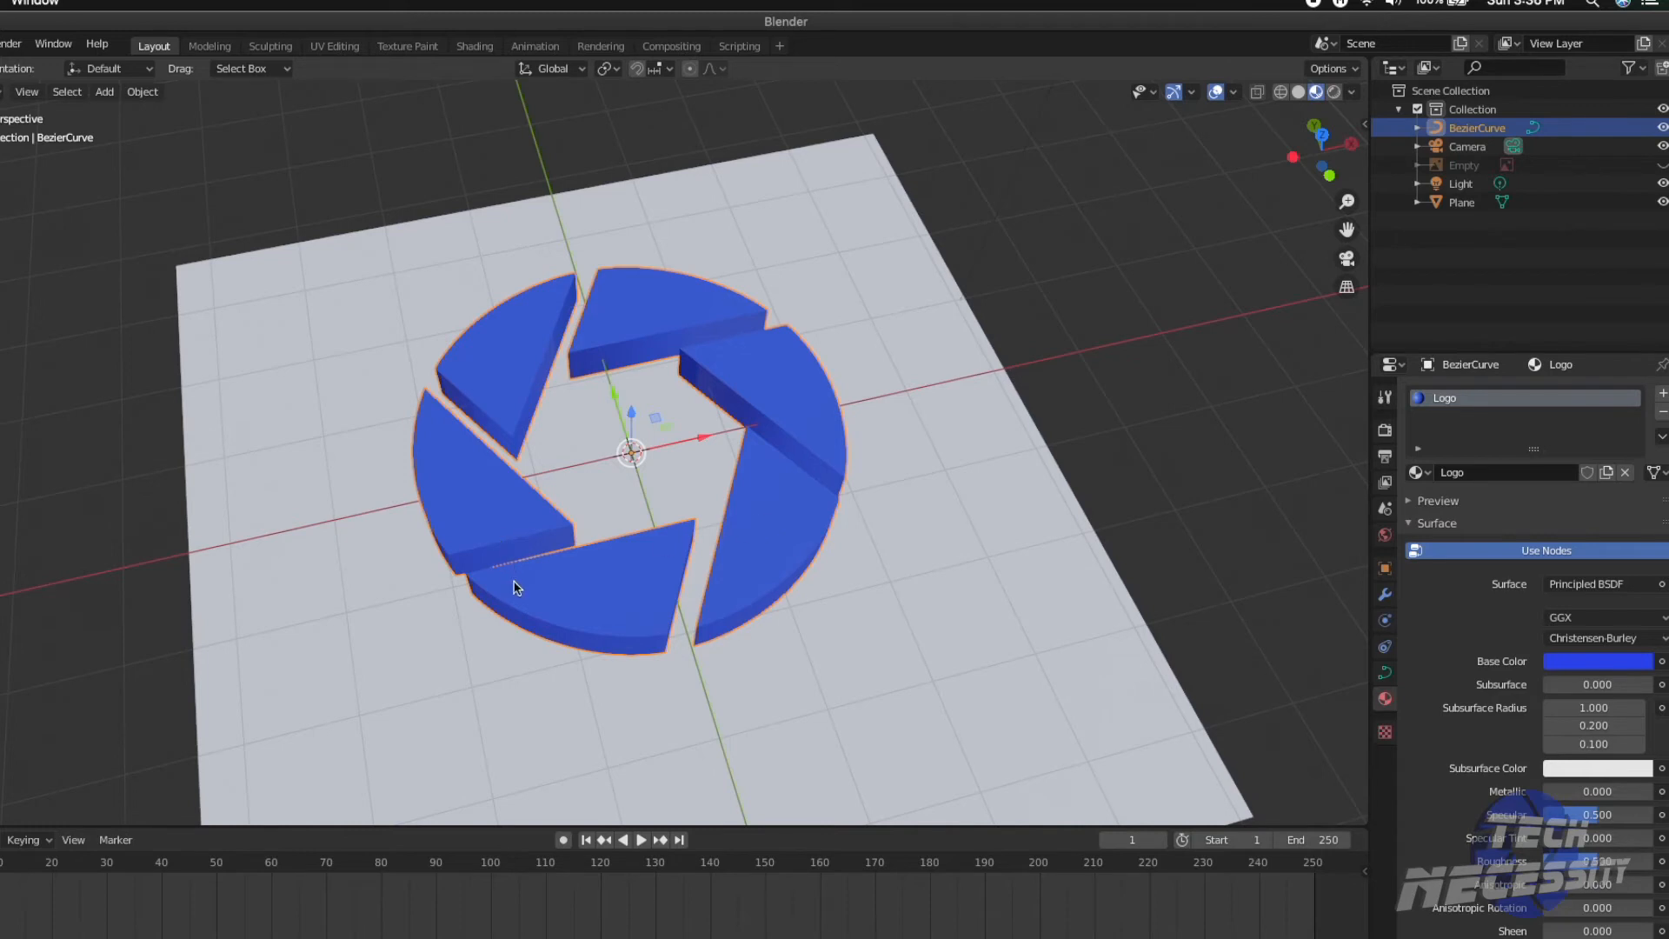
Step: Select the camera and look at the scene through it to check the logo's framing
scroll(533, 605, down, 4)
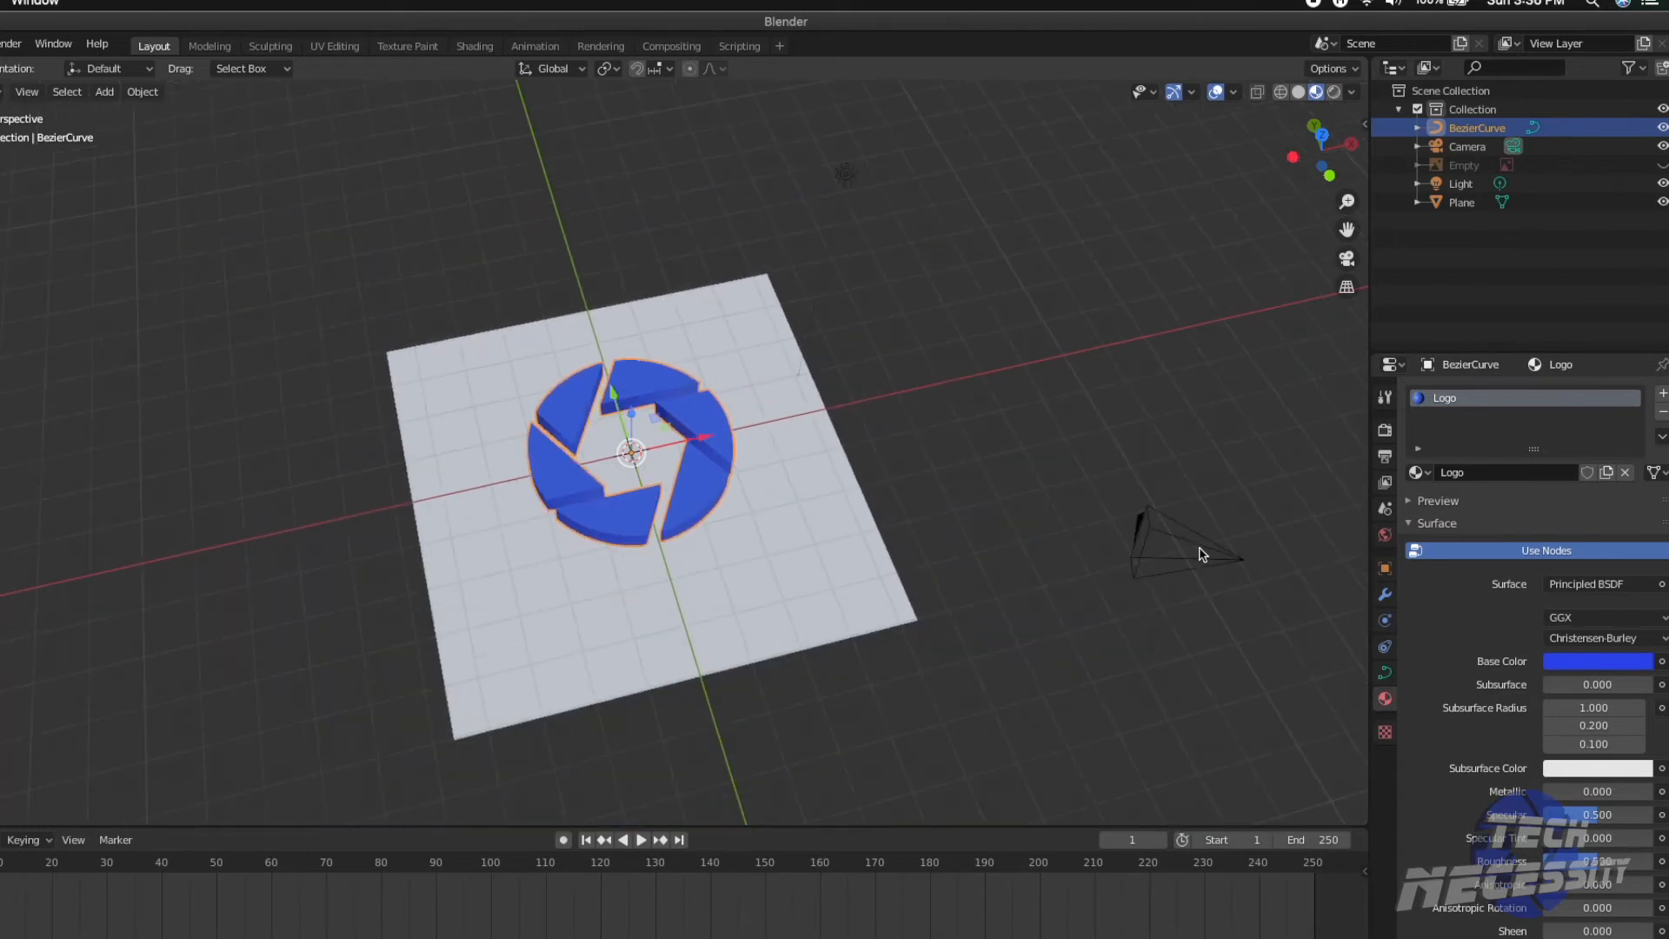
click(1238, 562)
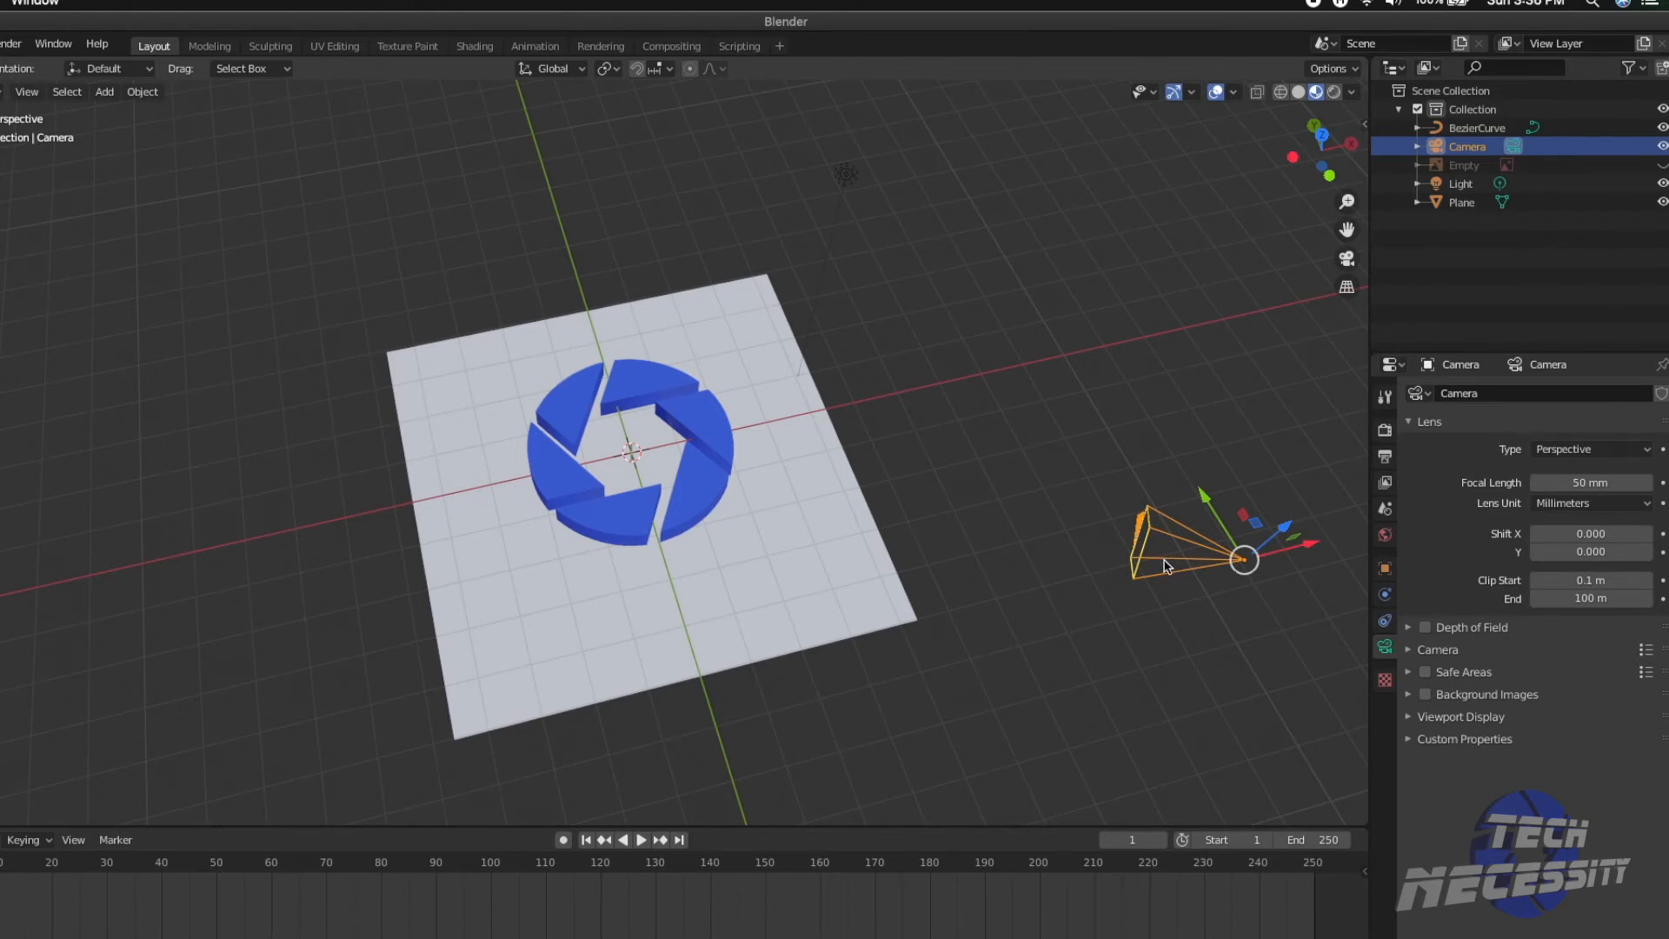
key(grave)
click(1032, 631)
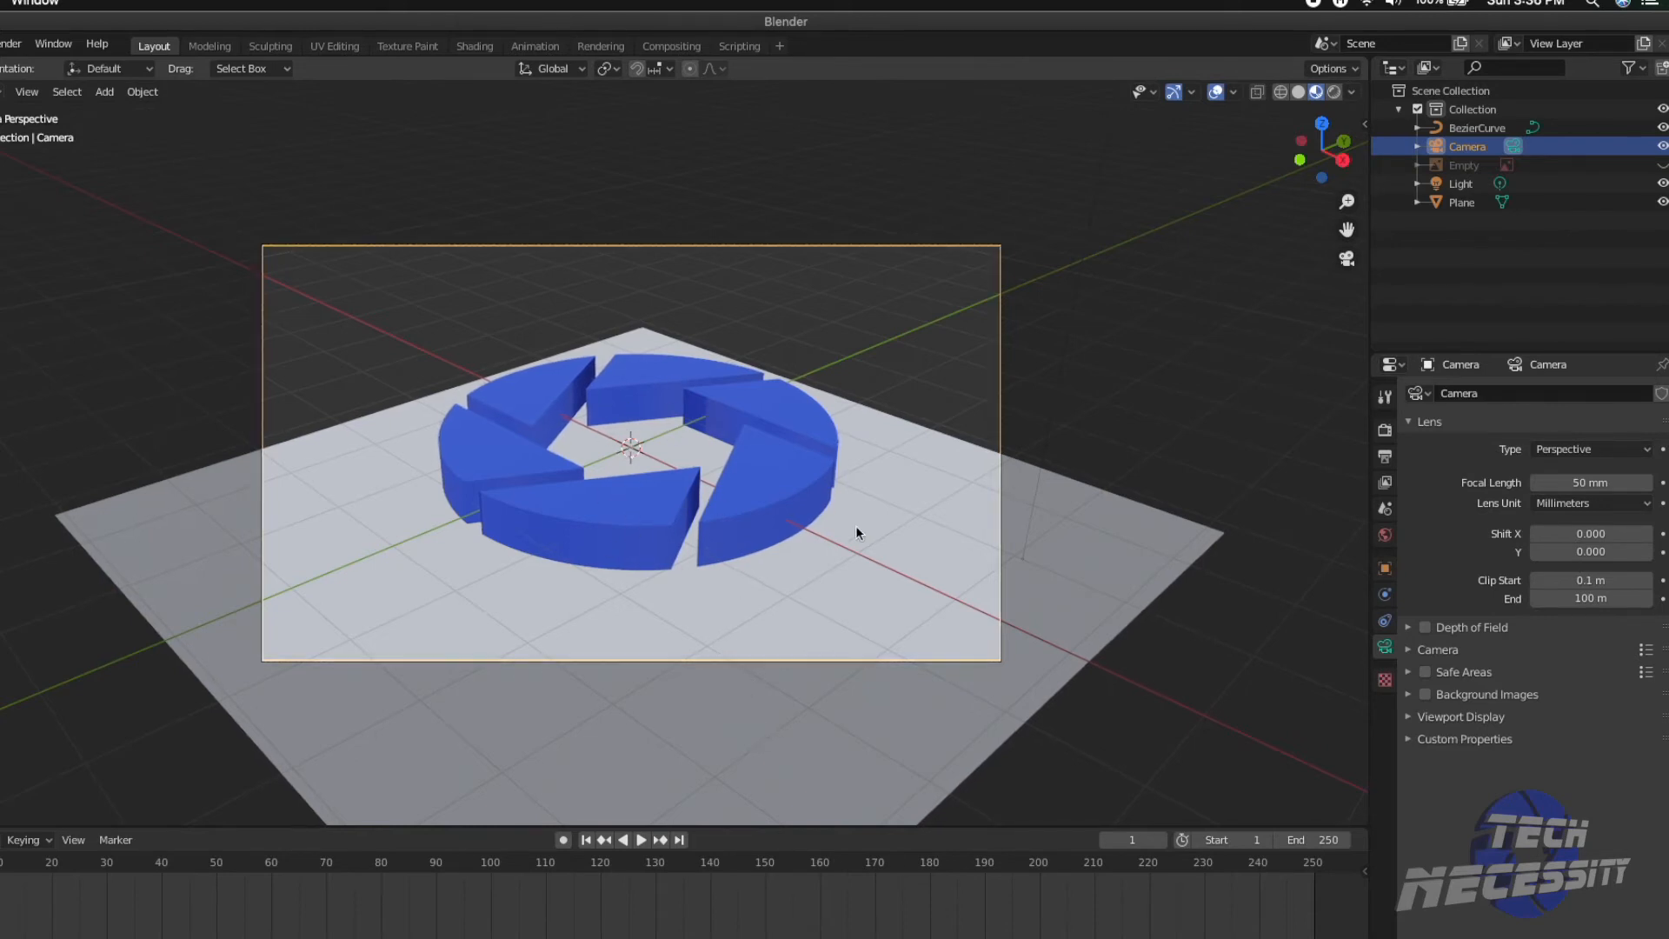
Step: Leave the camera view and move the camera along the global X axis across to the logo
key(grave)
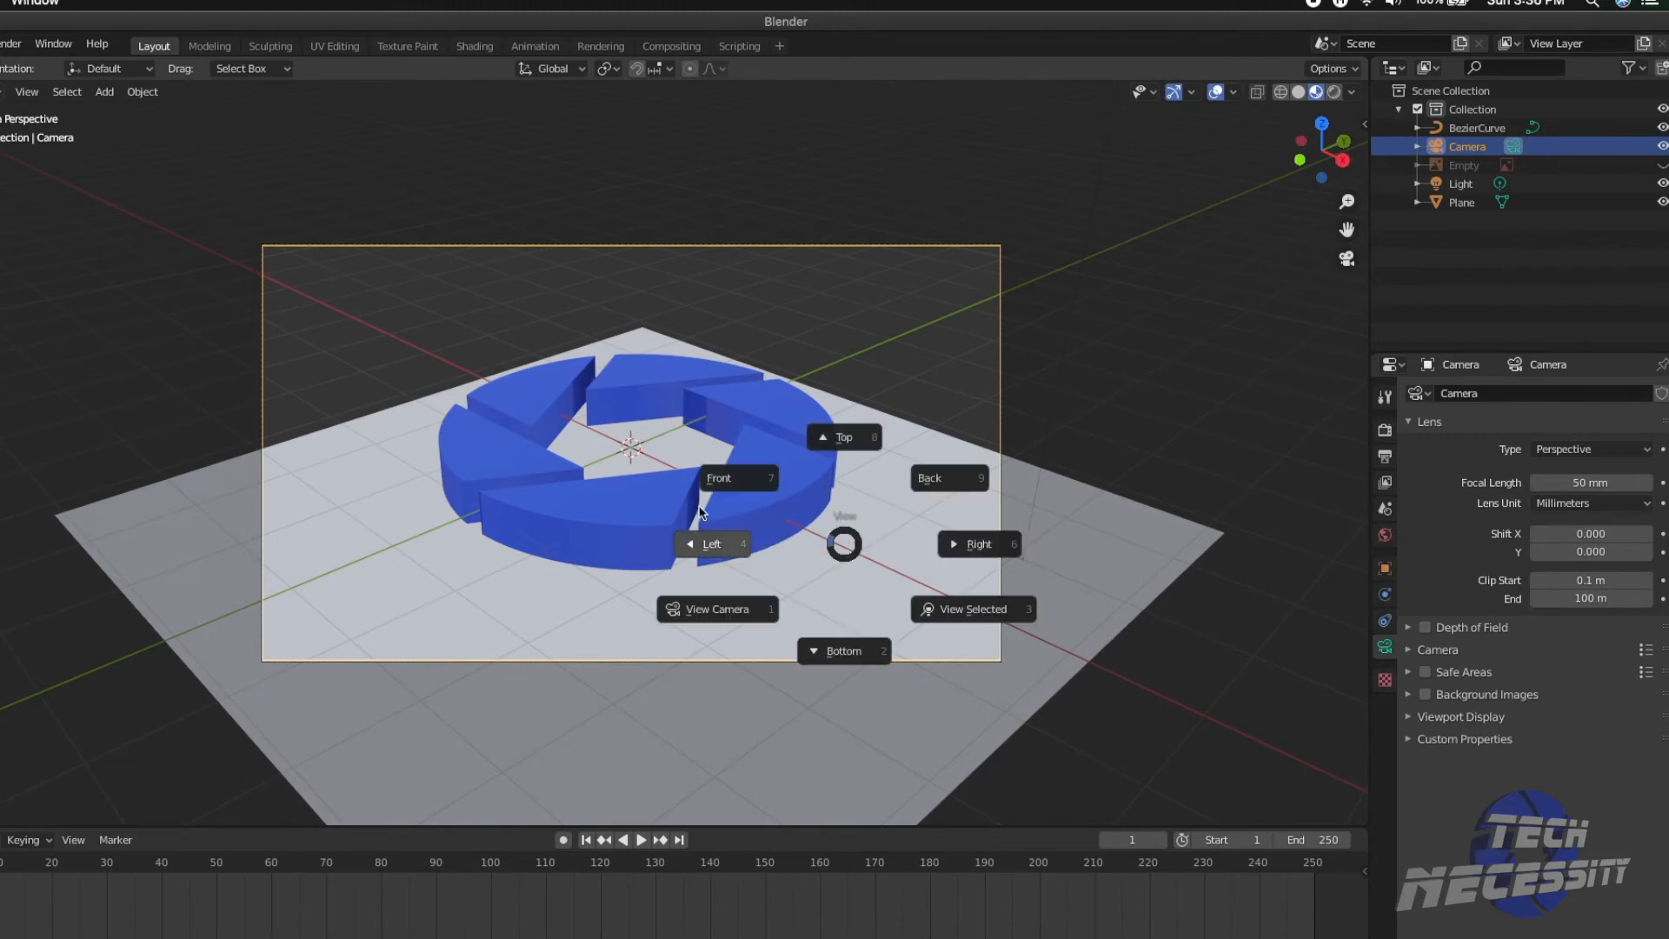
click(763, 518)
middle_drag(788, 497, 1116, 367)
key(g)
key(x)
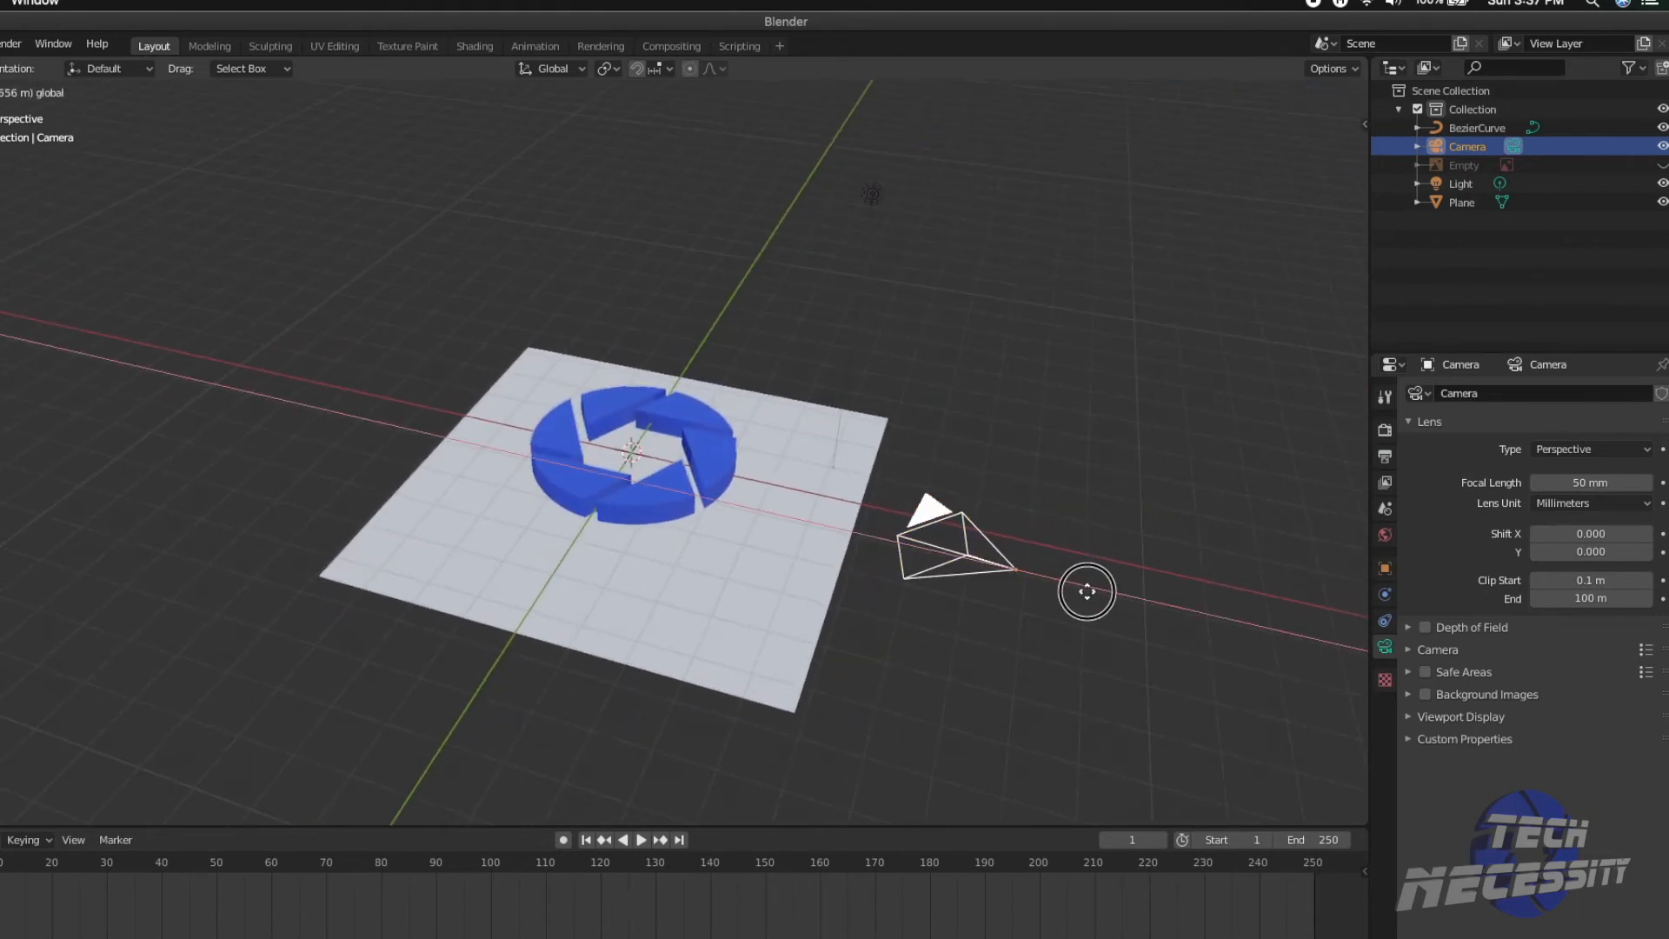
click(570, 466)
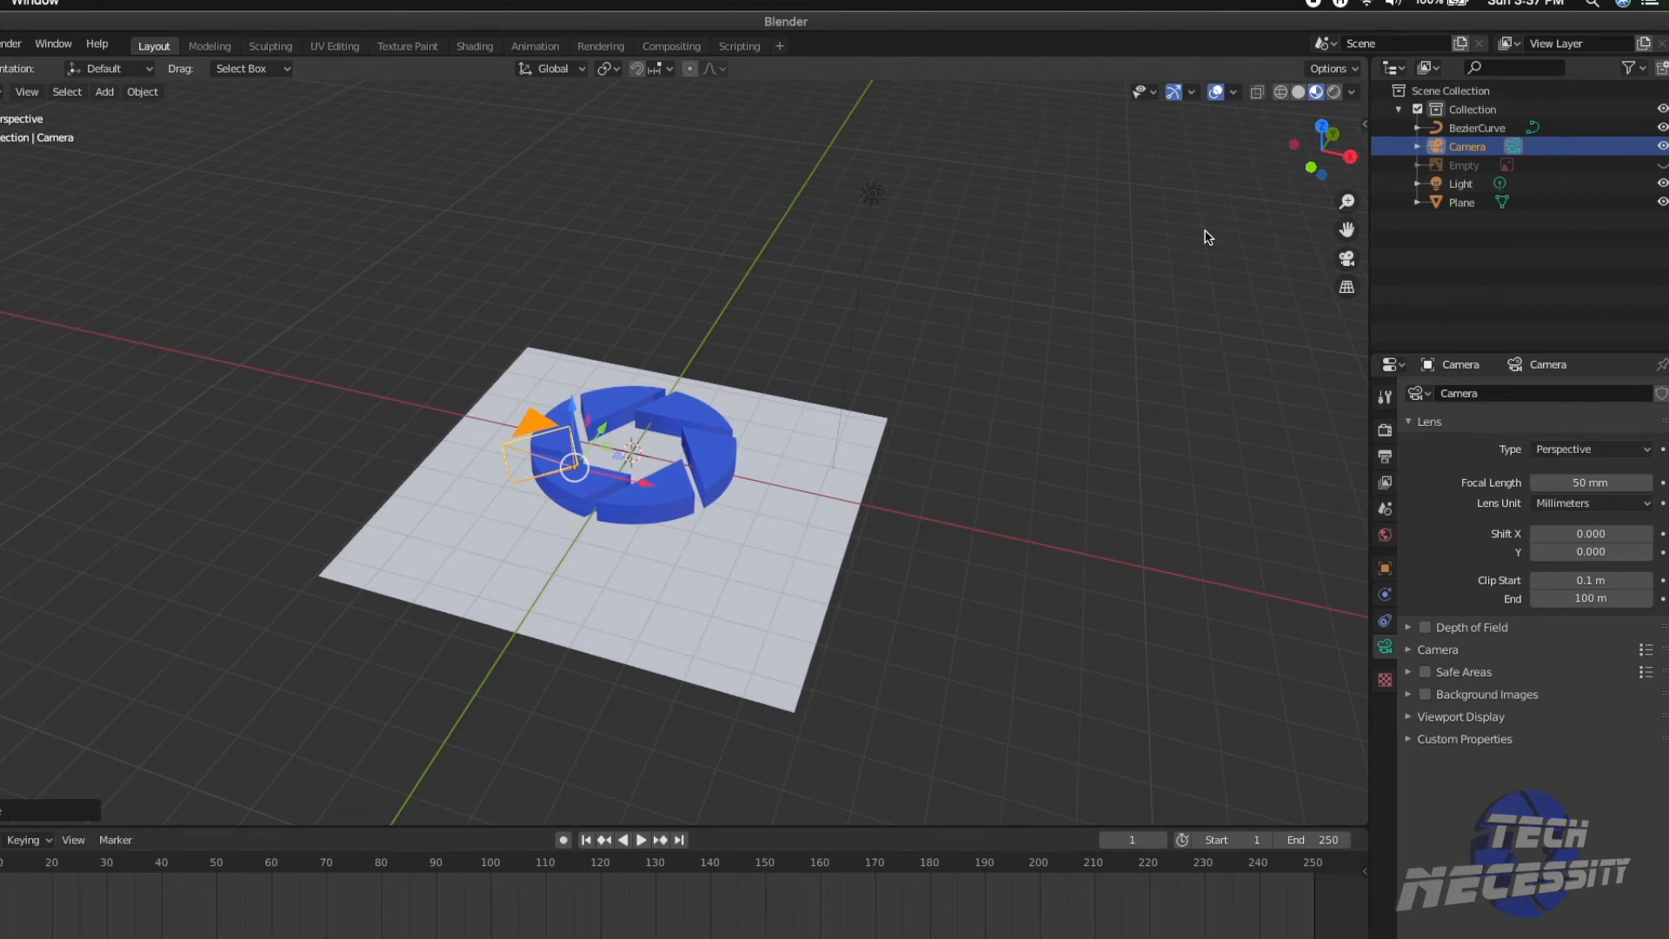
Step: Show the camera's transform values and set its X and Z locations to 0 m
key(n)
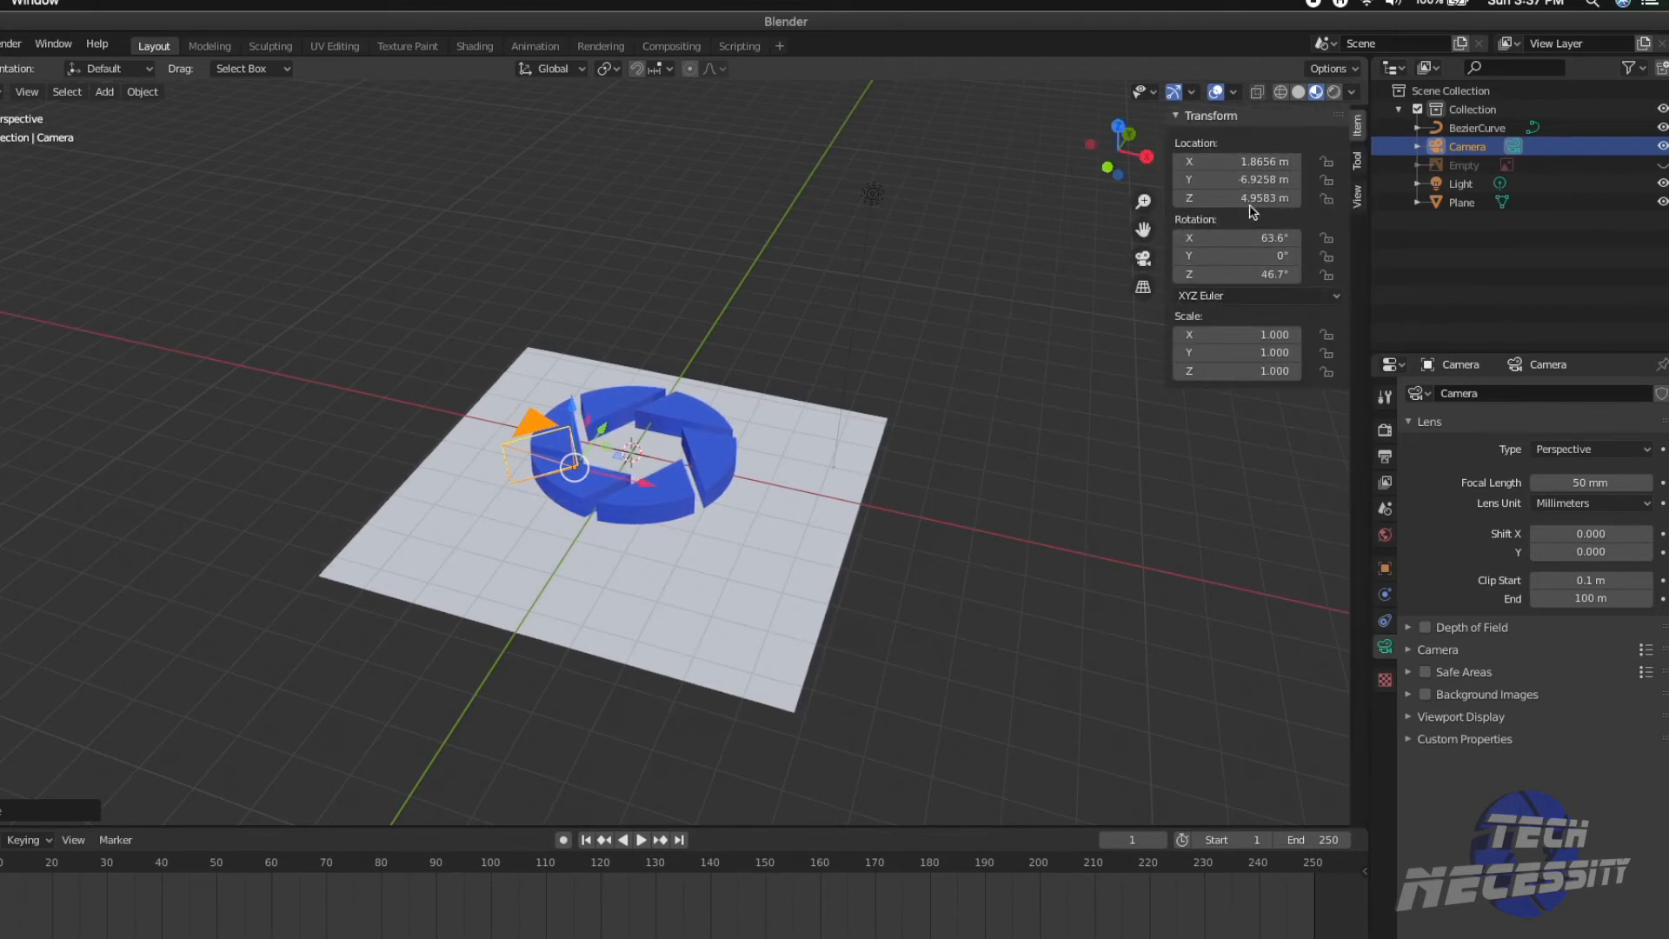
double_click(1230, 162)
text(0)
click(1241, 181)
key(KP_0)
click(1240, 198)
text(0)
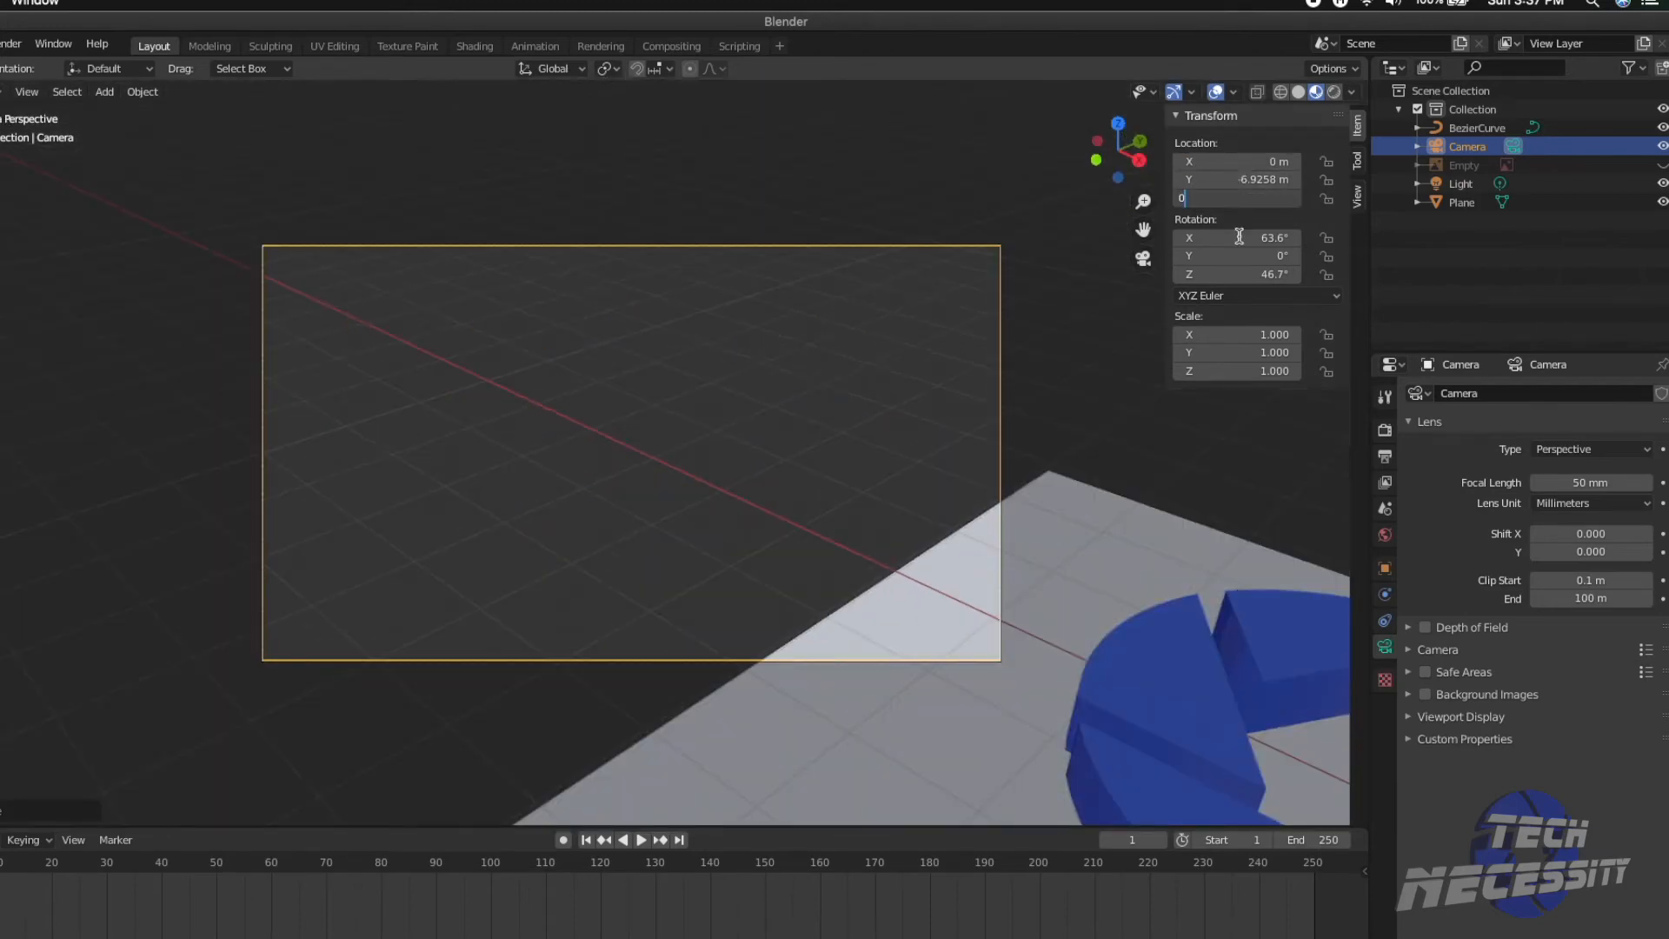
key(Return)
key(KP_0)
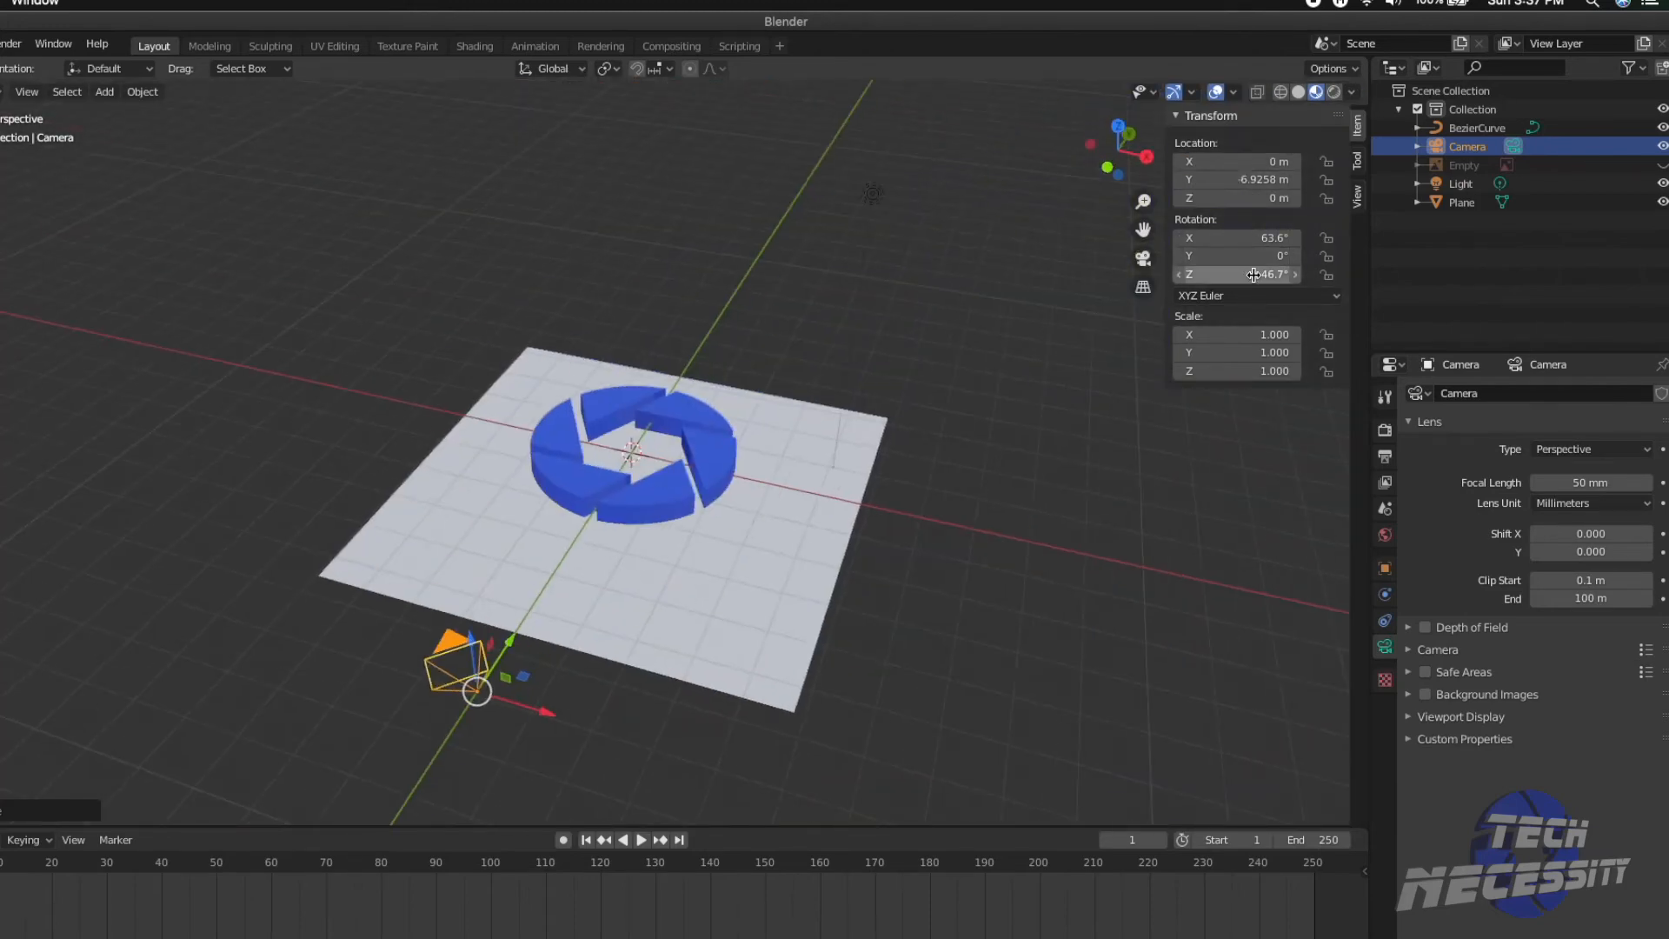
Step: Set the camera's Z rotation to 0° and its Y location to 0 m
double_click(1253, 275)
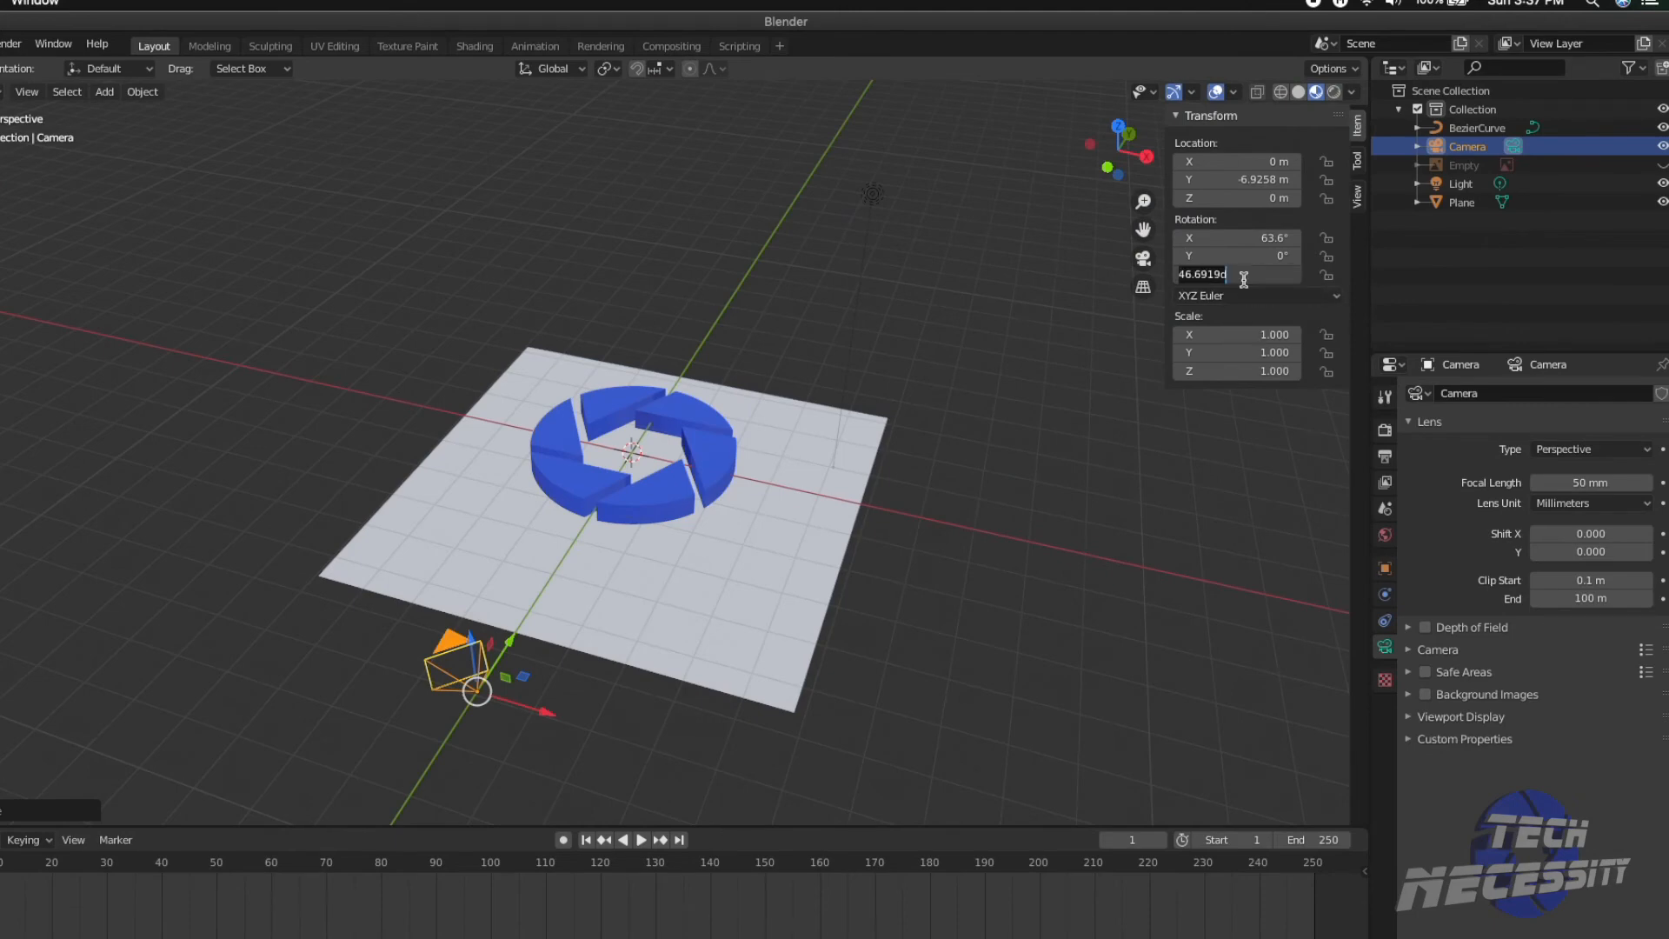
text(0)
key(Return)
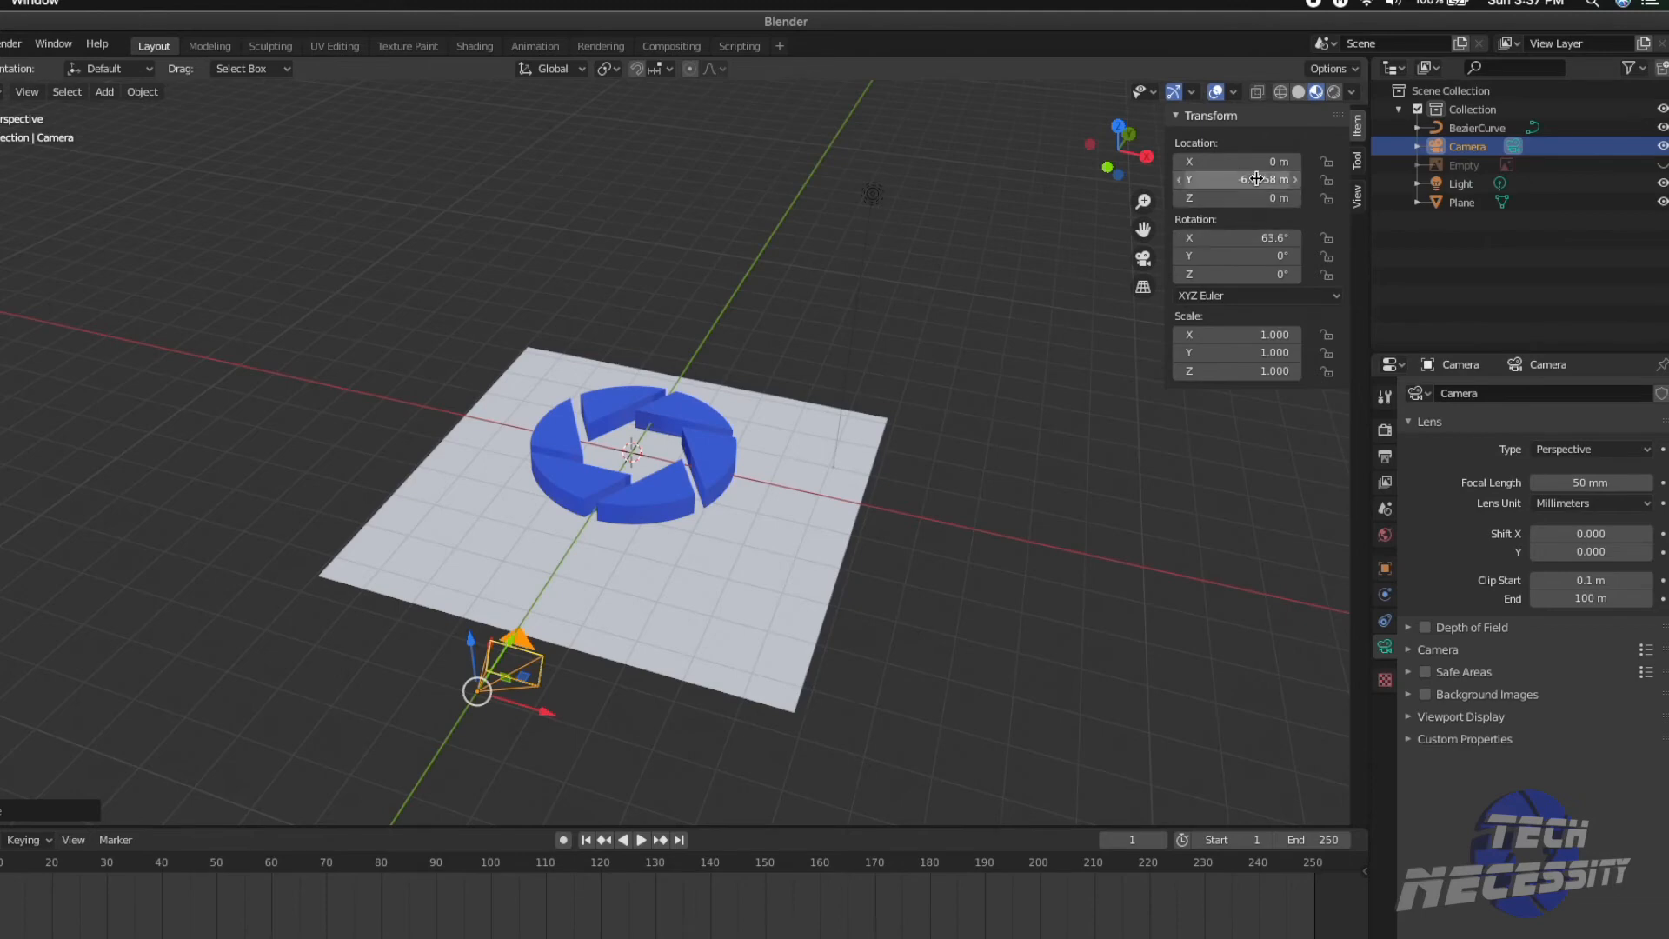
double_click(1250, 178)
text(0)
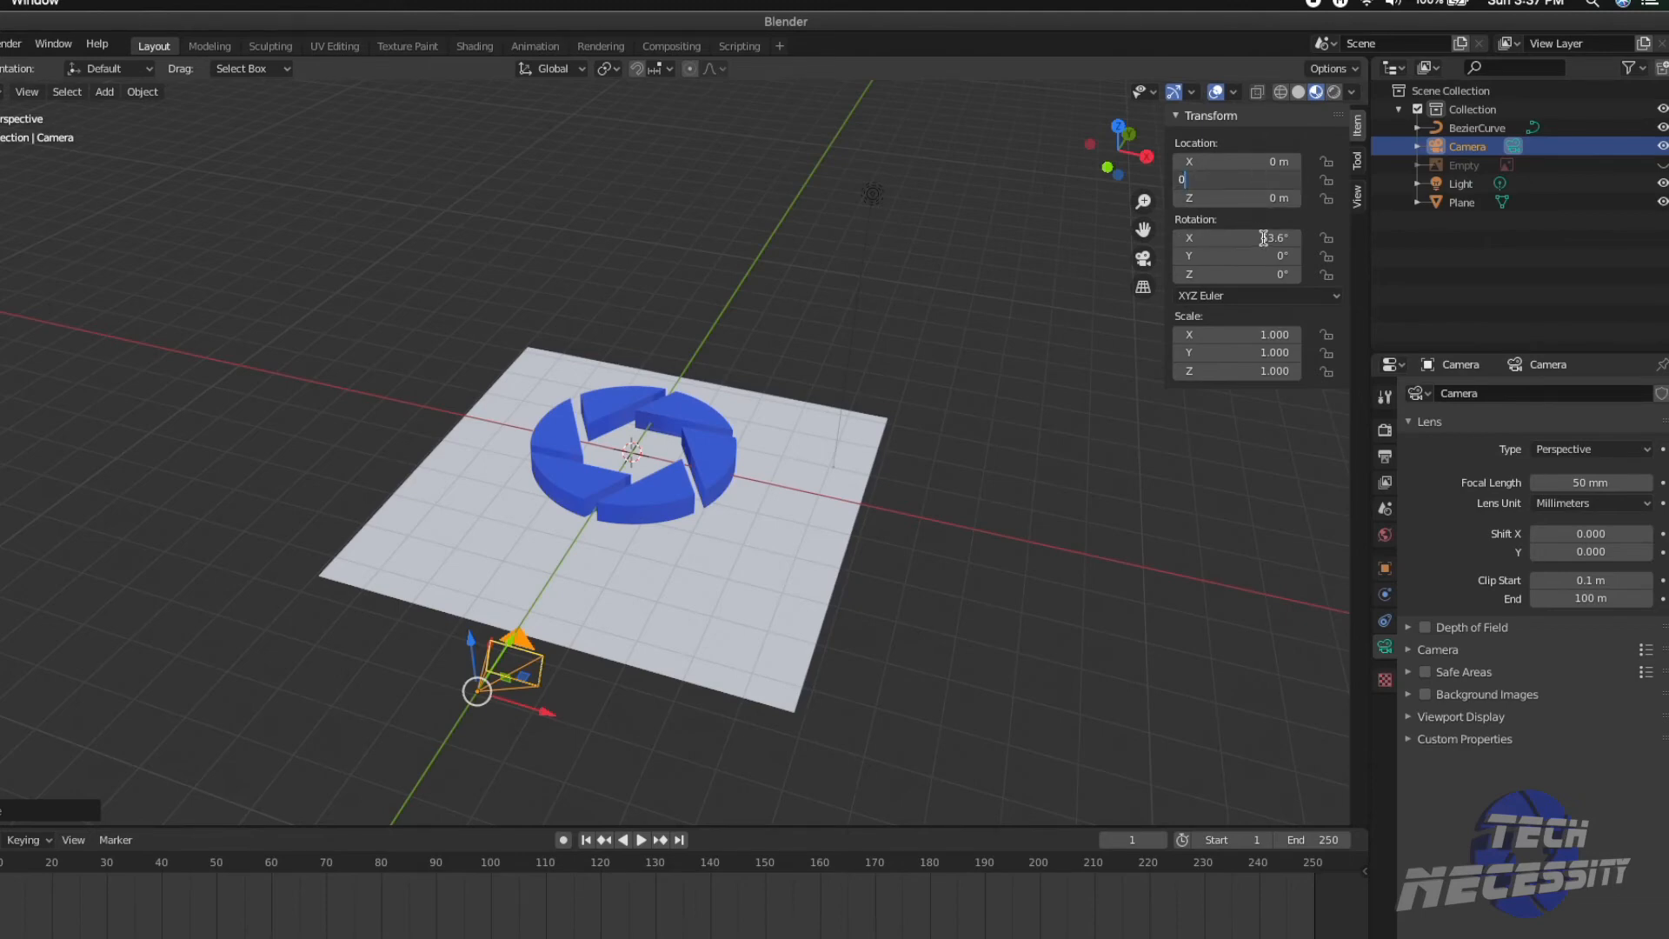
key(Return)
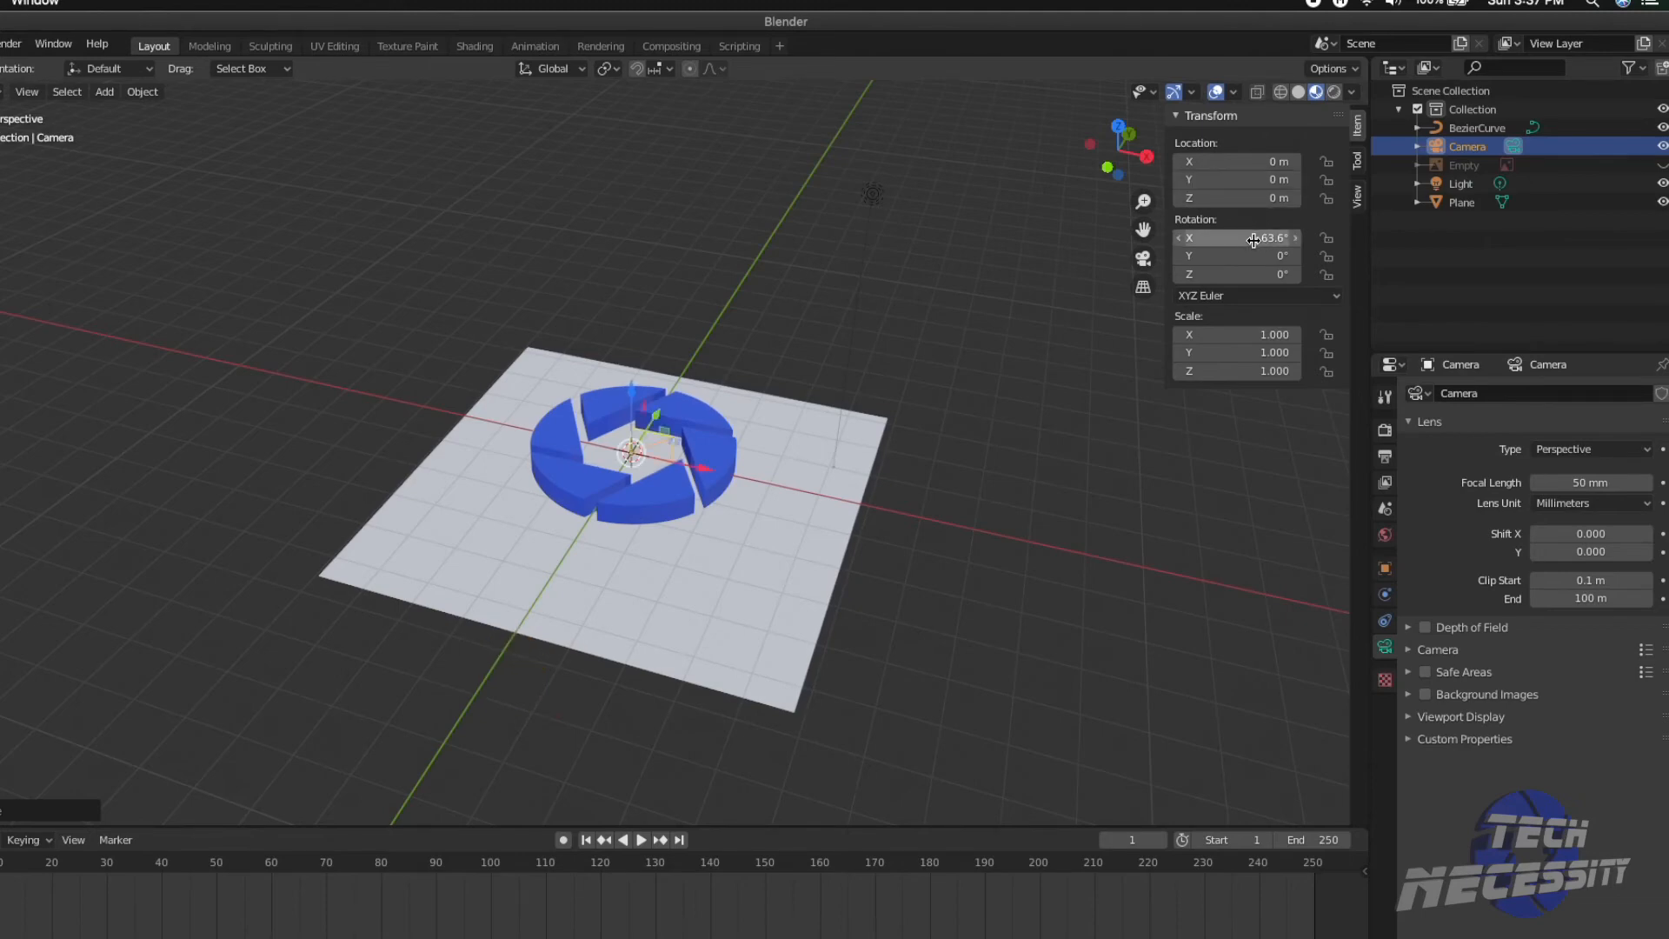
Step: Set the camera's X rotation to 0° and raise it along Z to about 6.17 m above the logo
drag(1240, 239, 1178, 239)
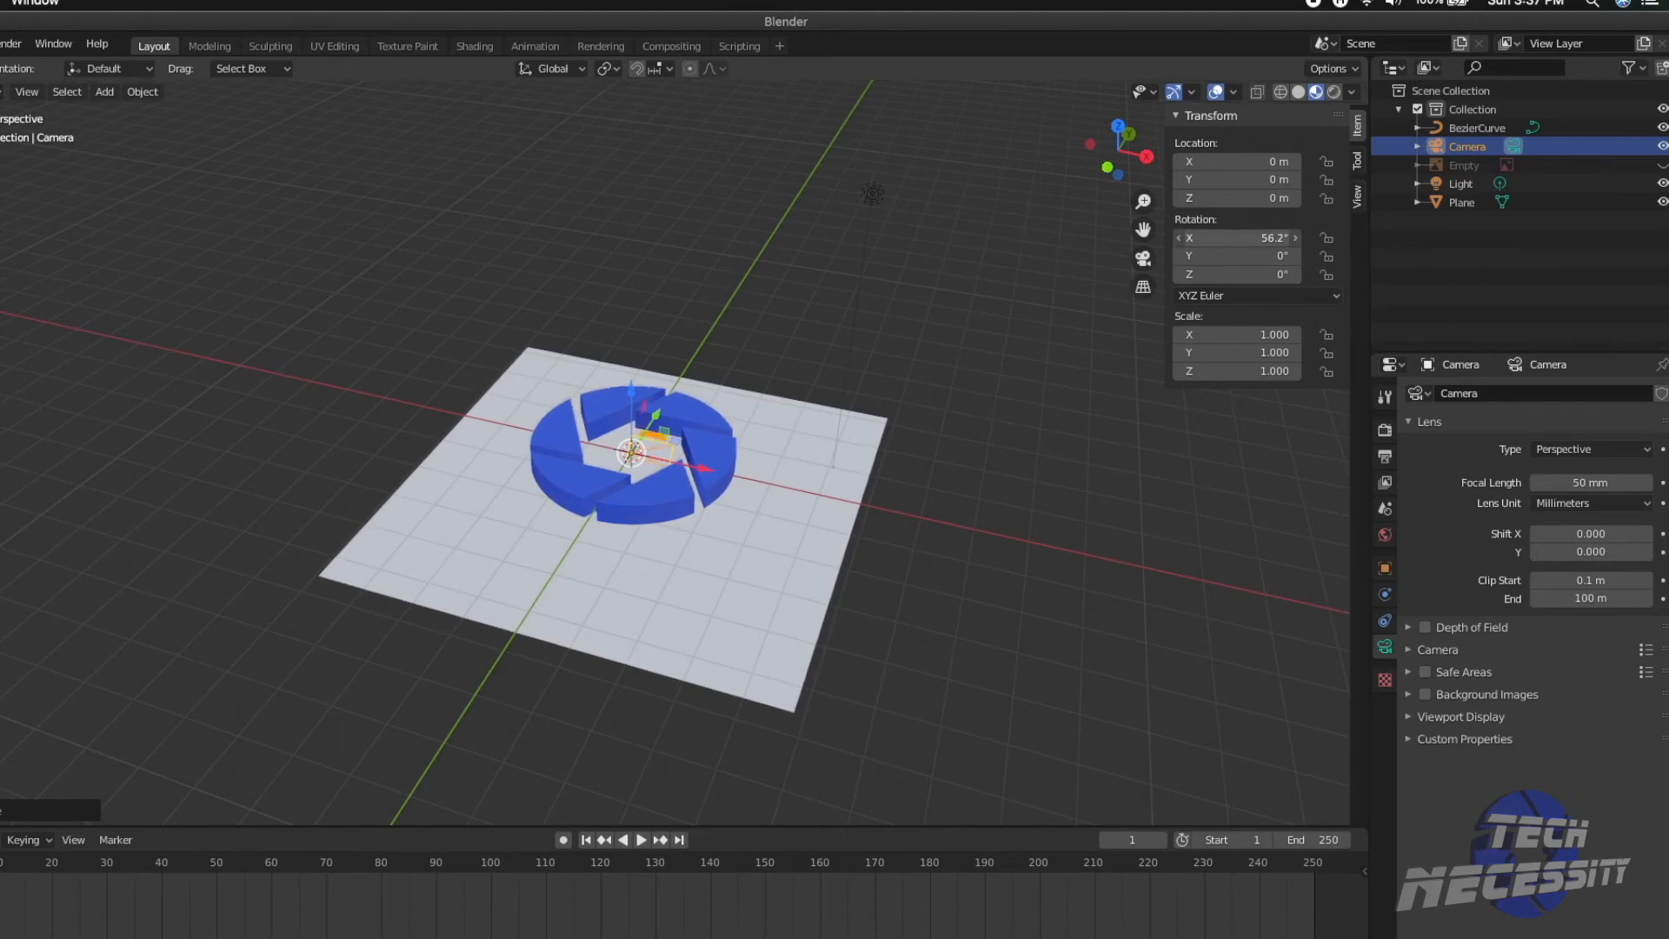
double_click(1249, 242)
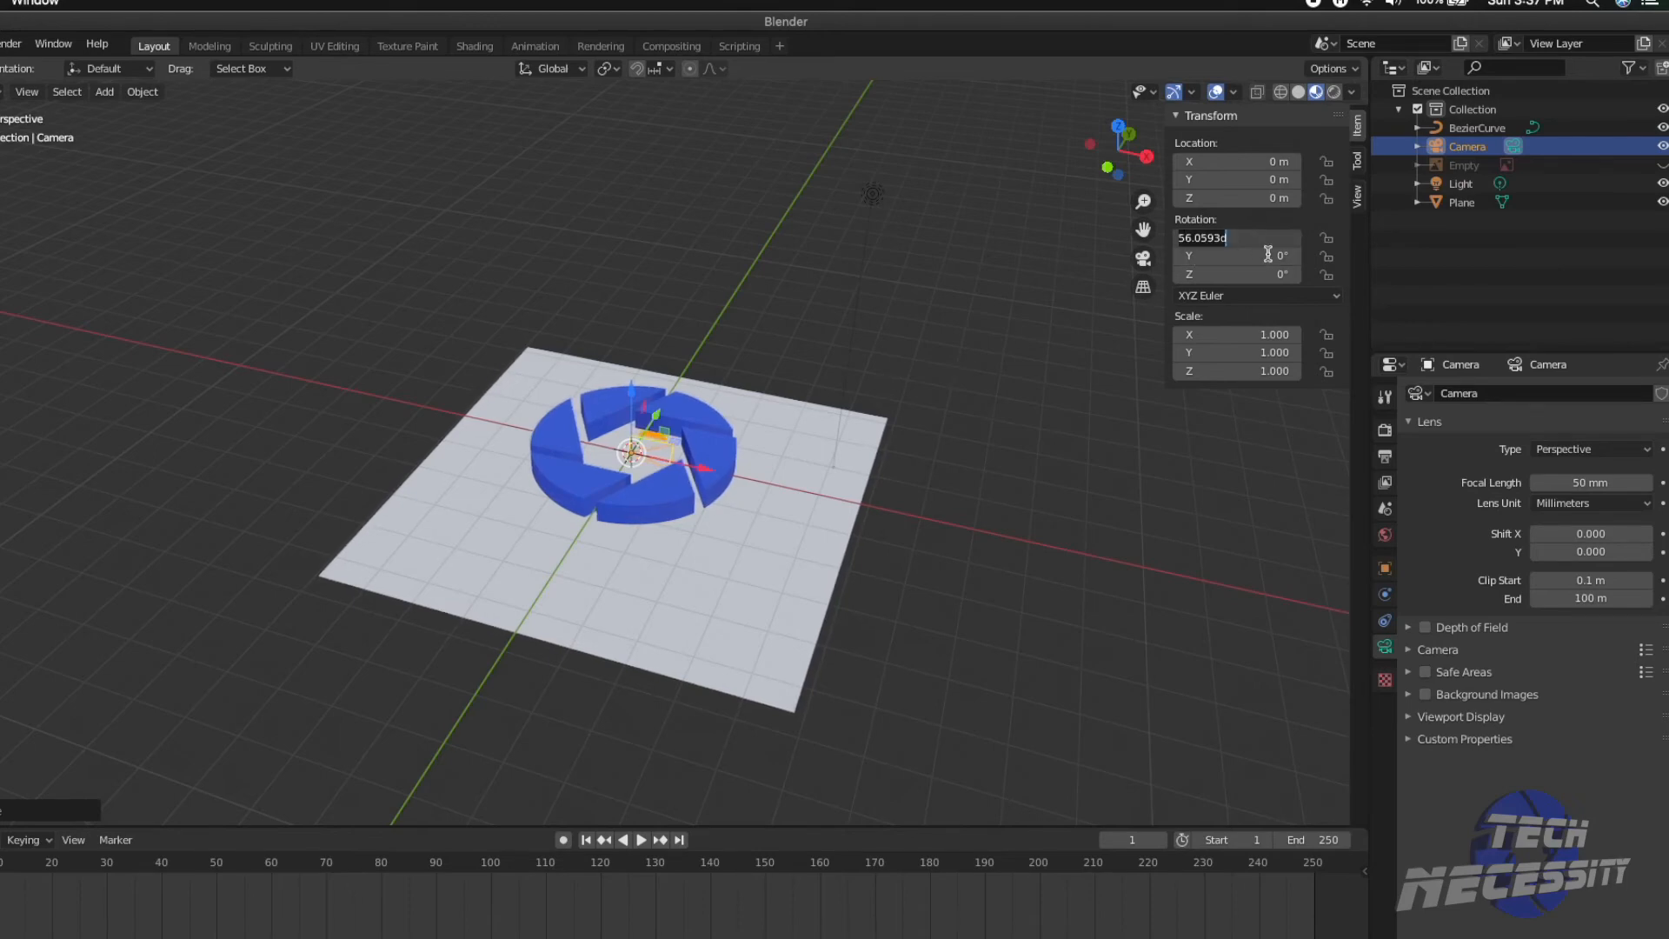
text(0)
key(Return)
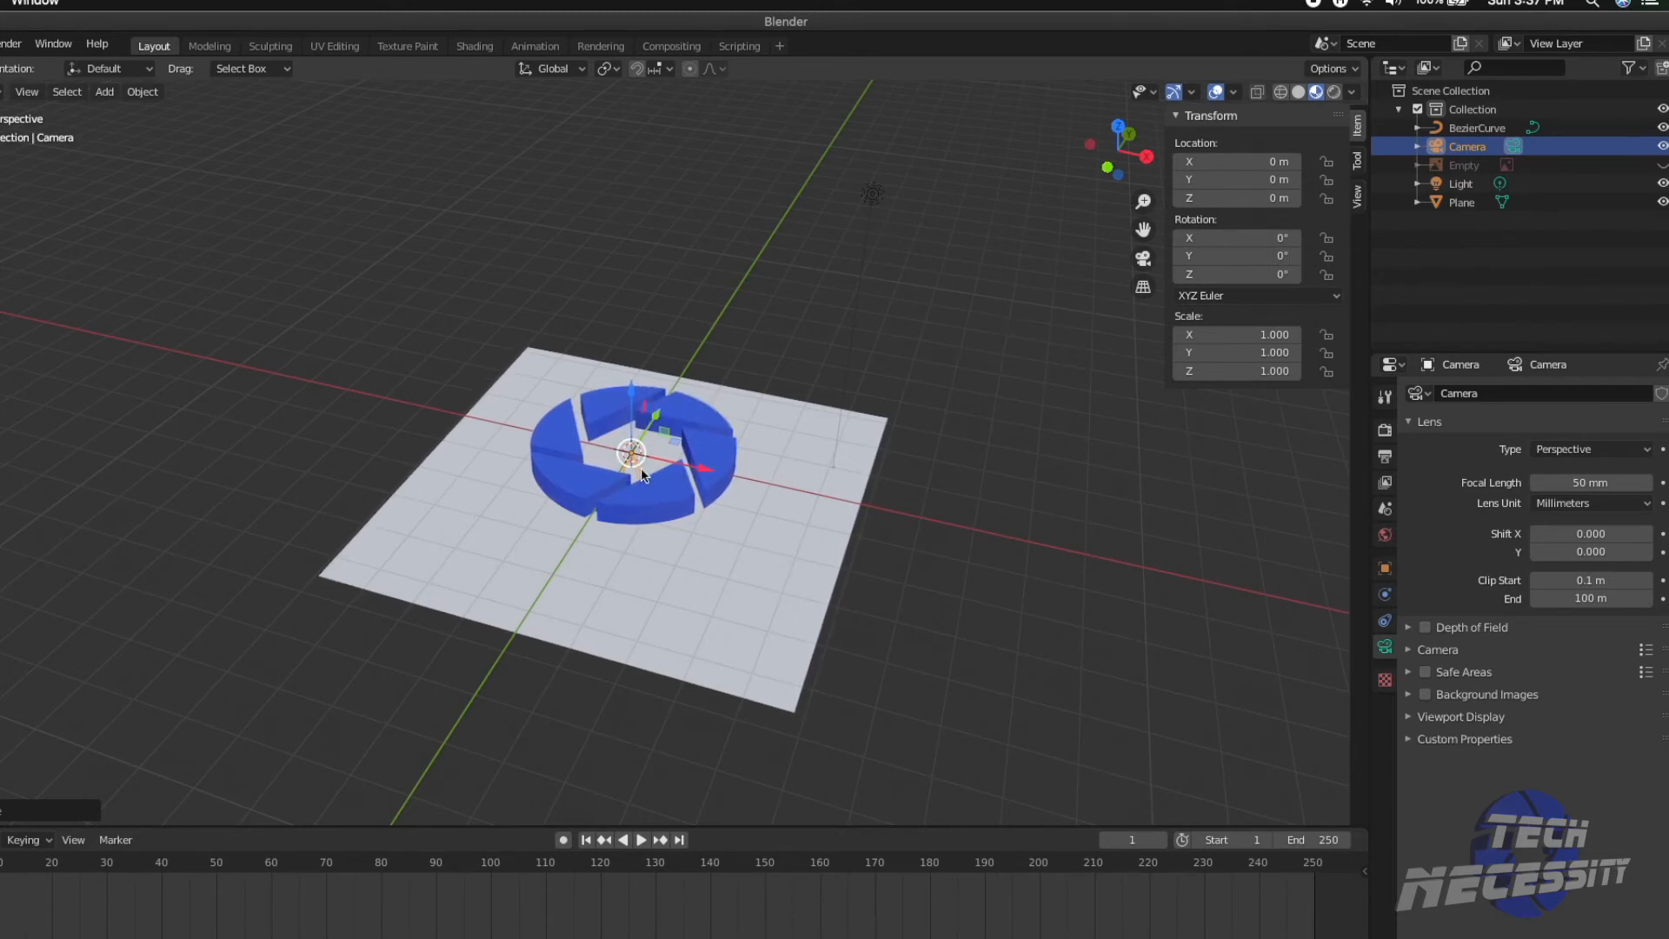
drag(631, 390, 640, 303)
drag(654, 238, 662, 97)
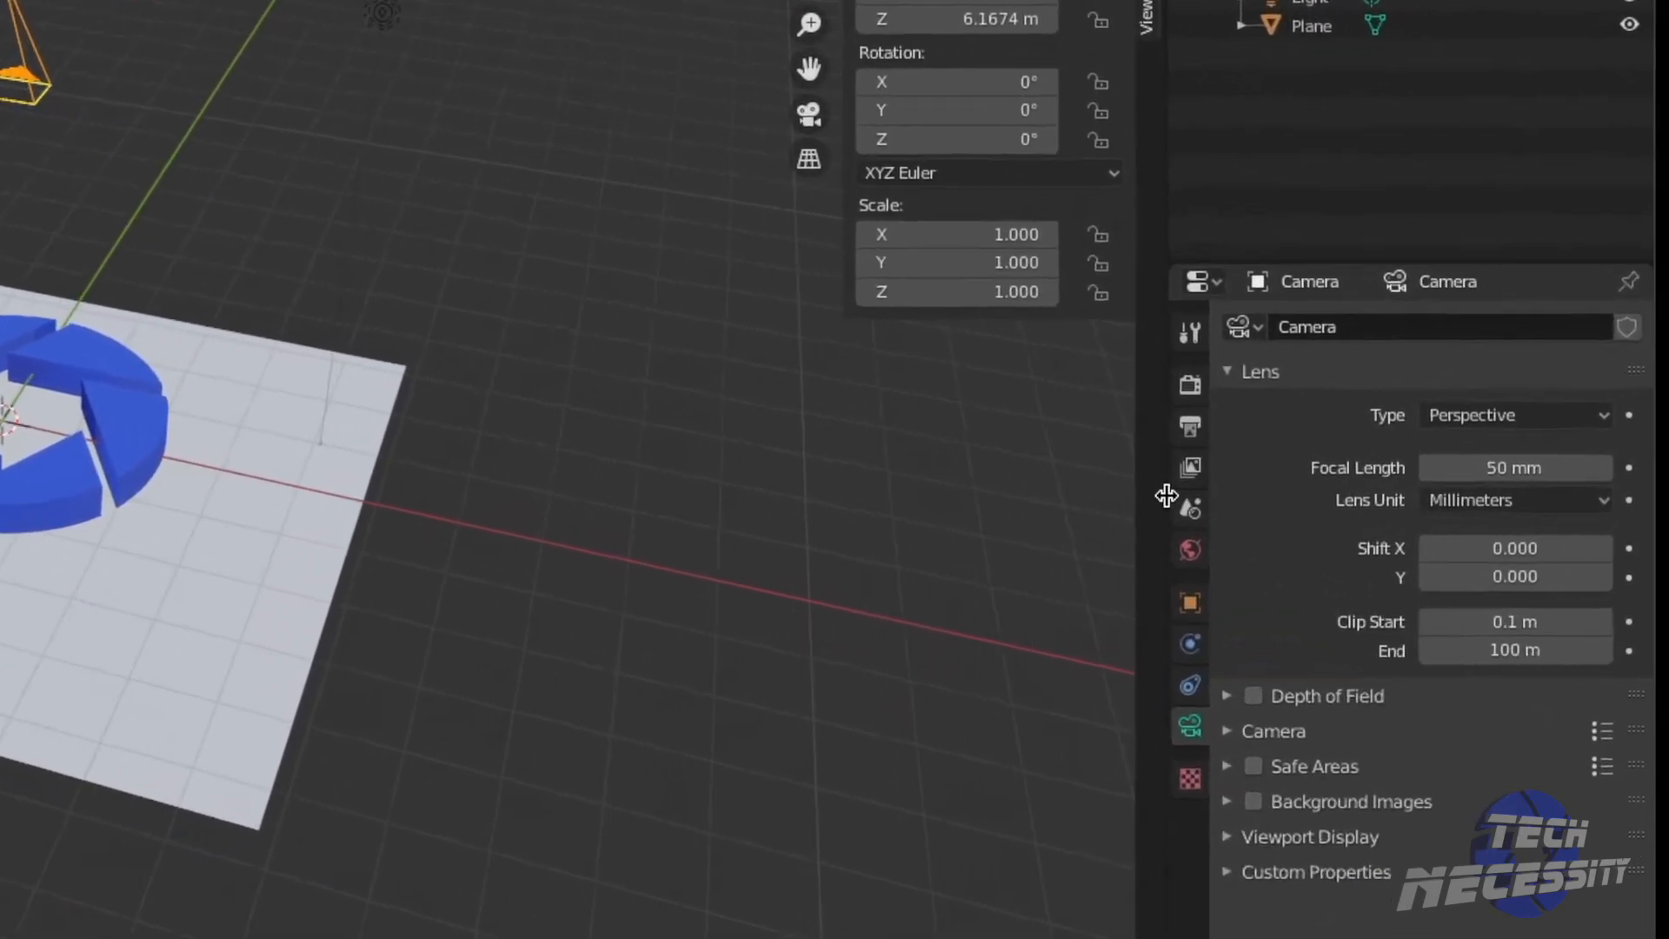
Step: Split the 3D viewport vertically near its middle into two side-by-side views
right_click(1125, 493)
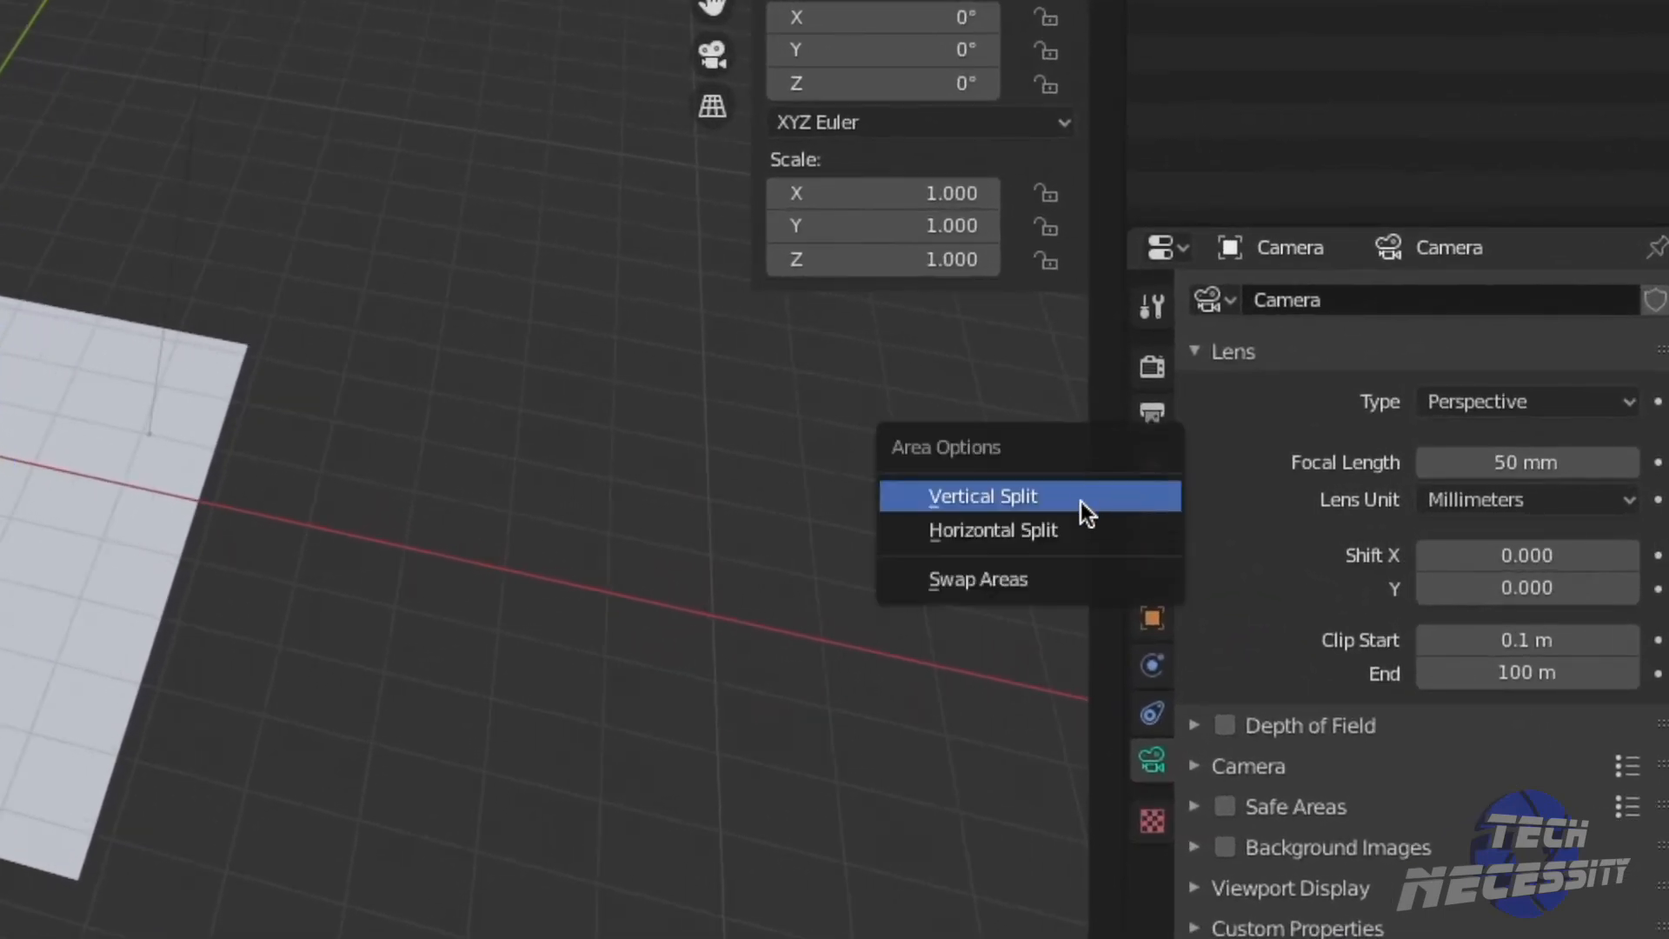
click(1043, 497)
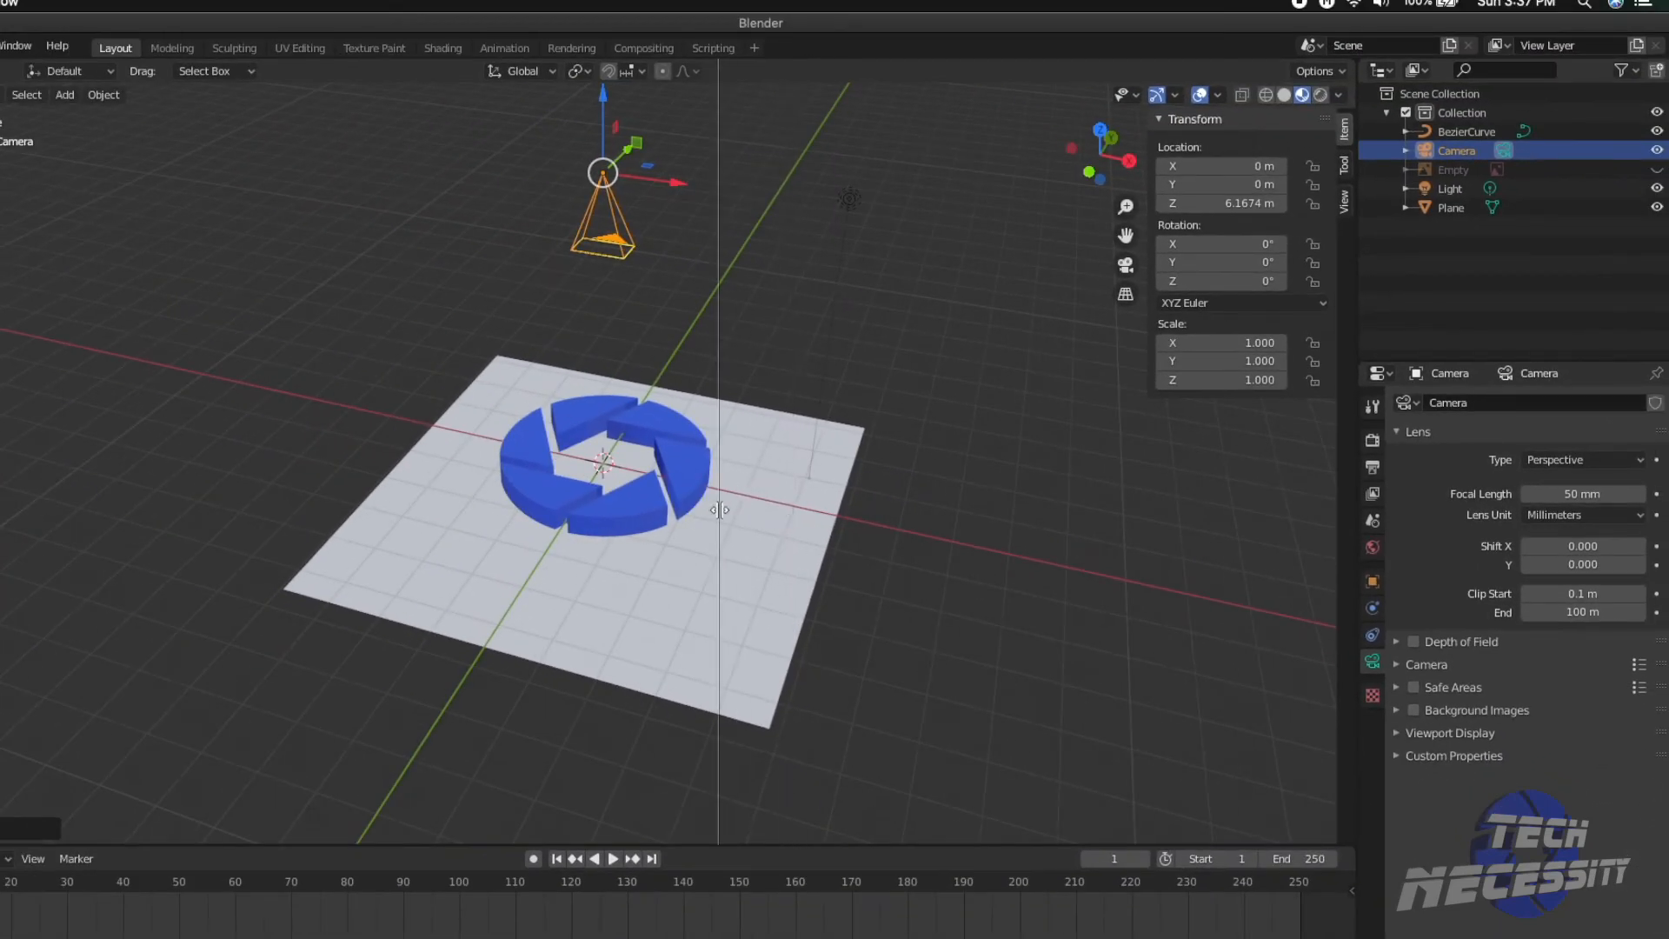
click(719, 511)
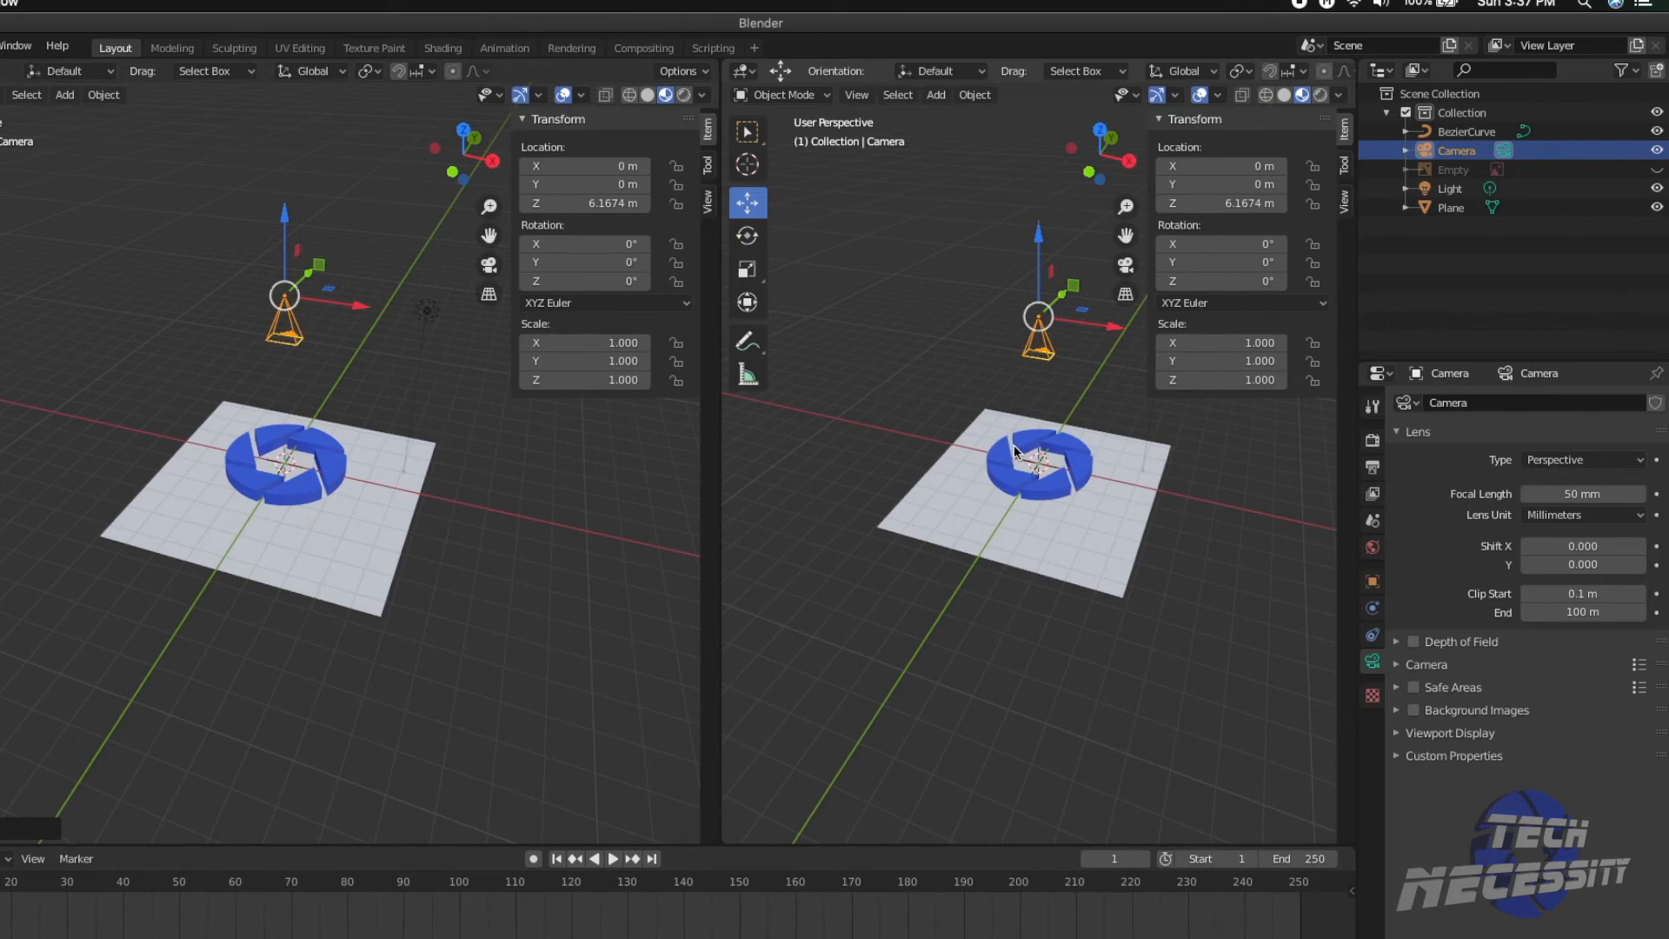
Step: Show the second viewport through the camera and turn on Lock Camera to View for it
key(n)
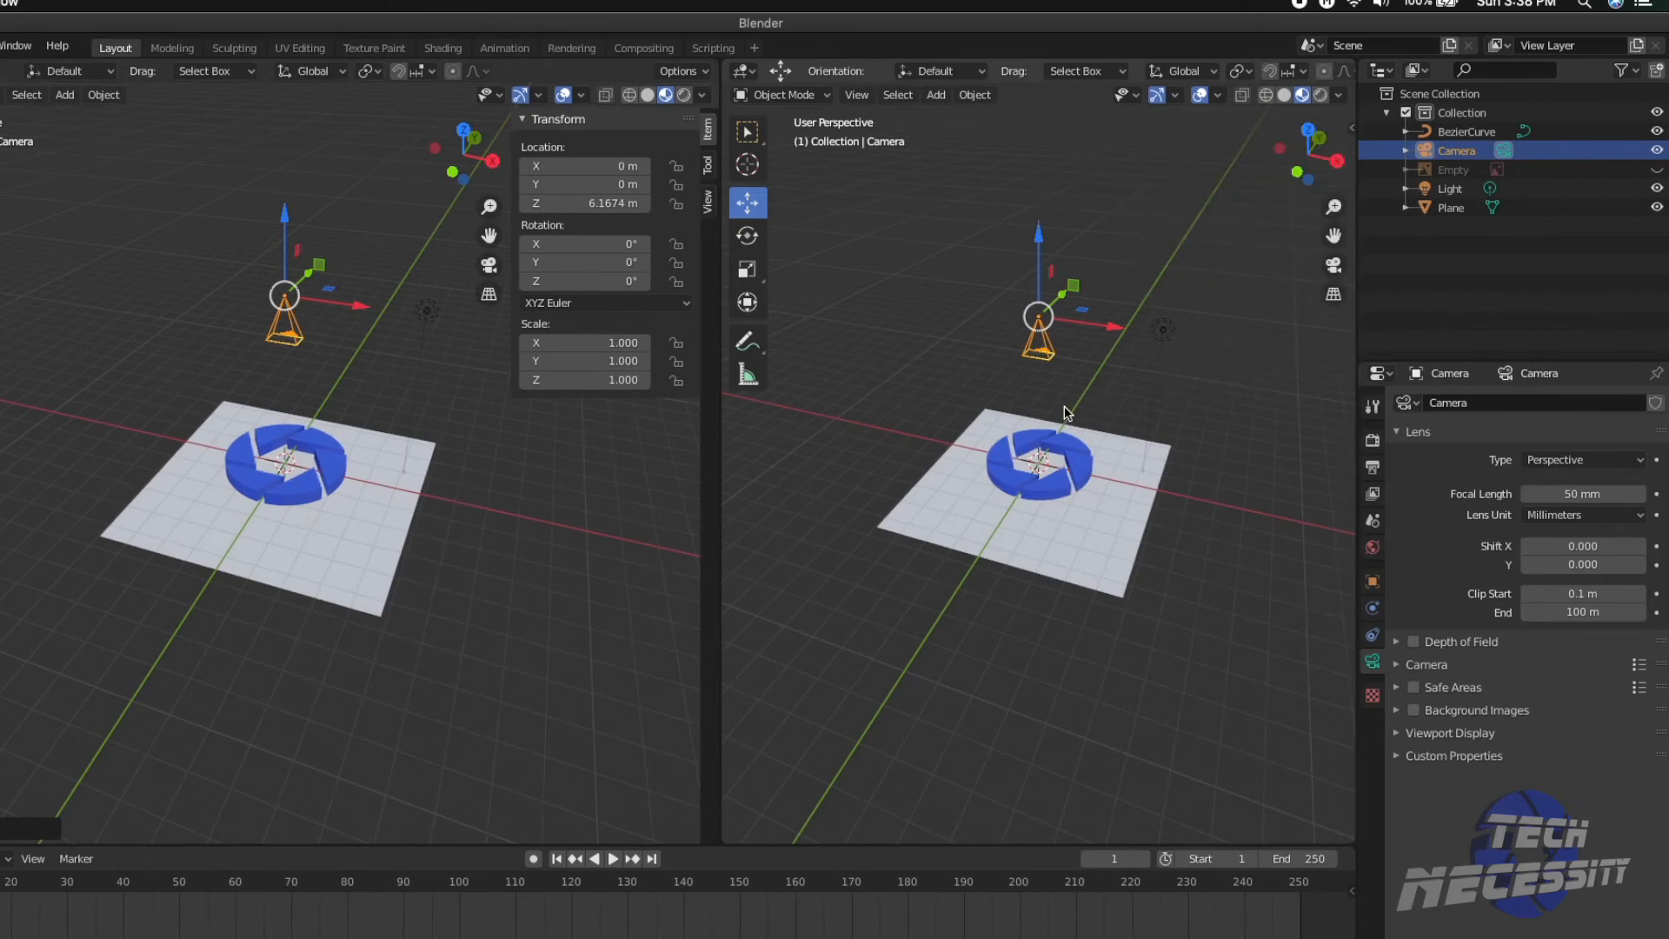
key(KP_0)
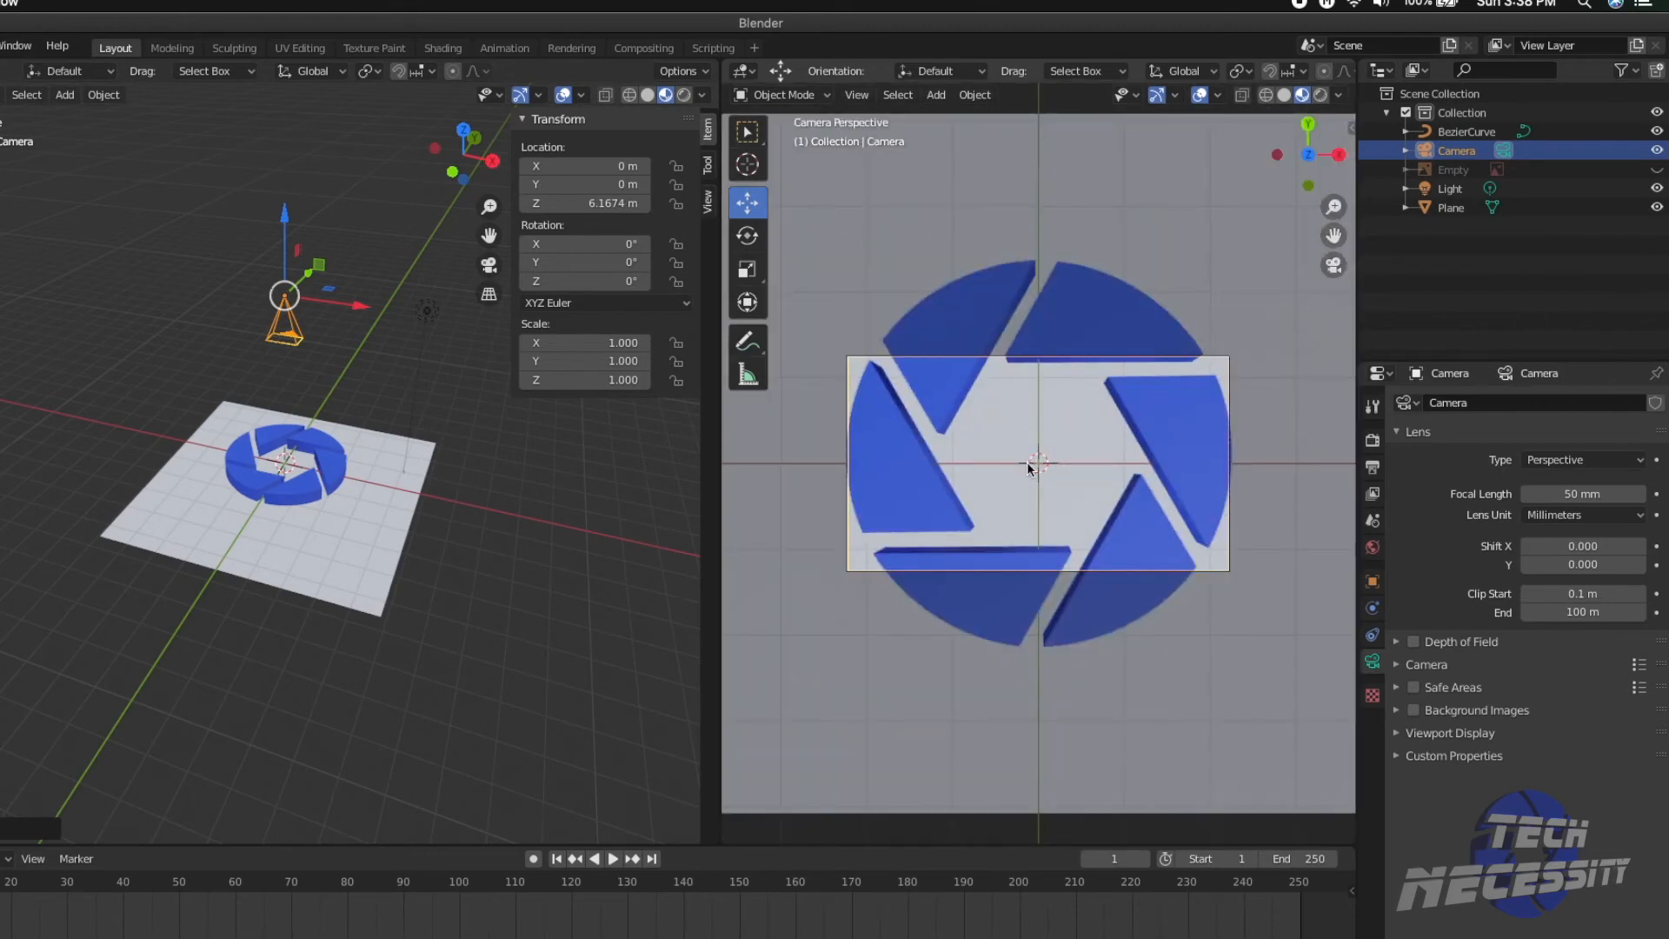
key(n)
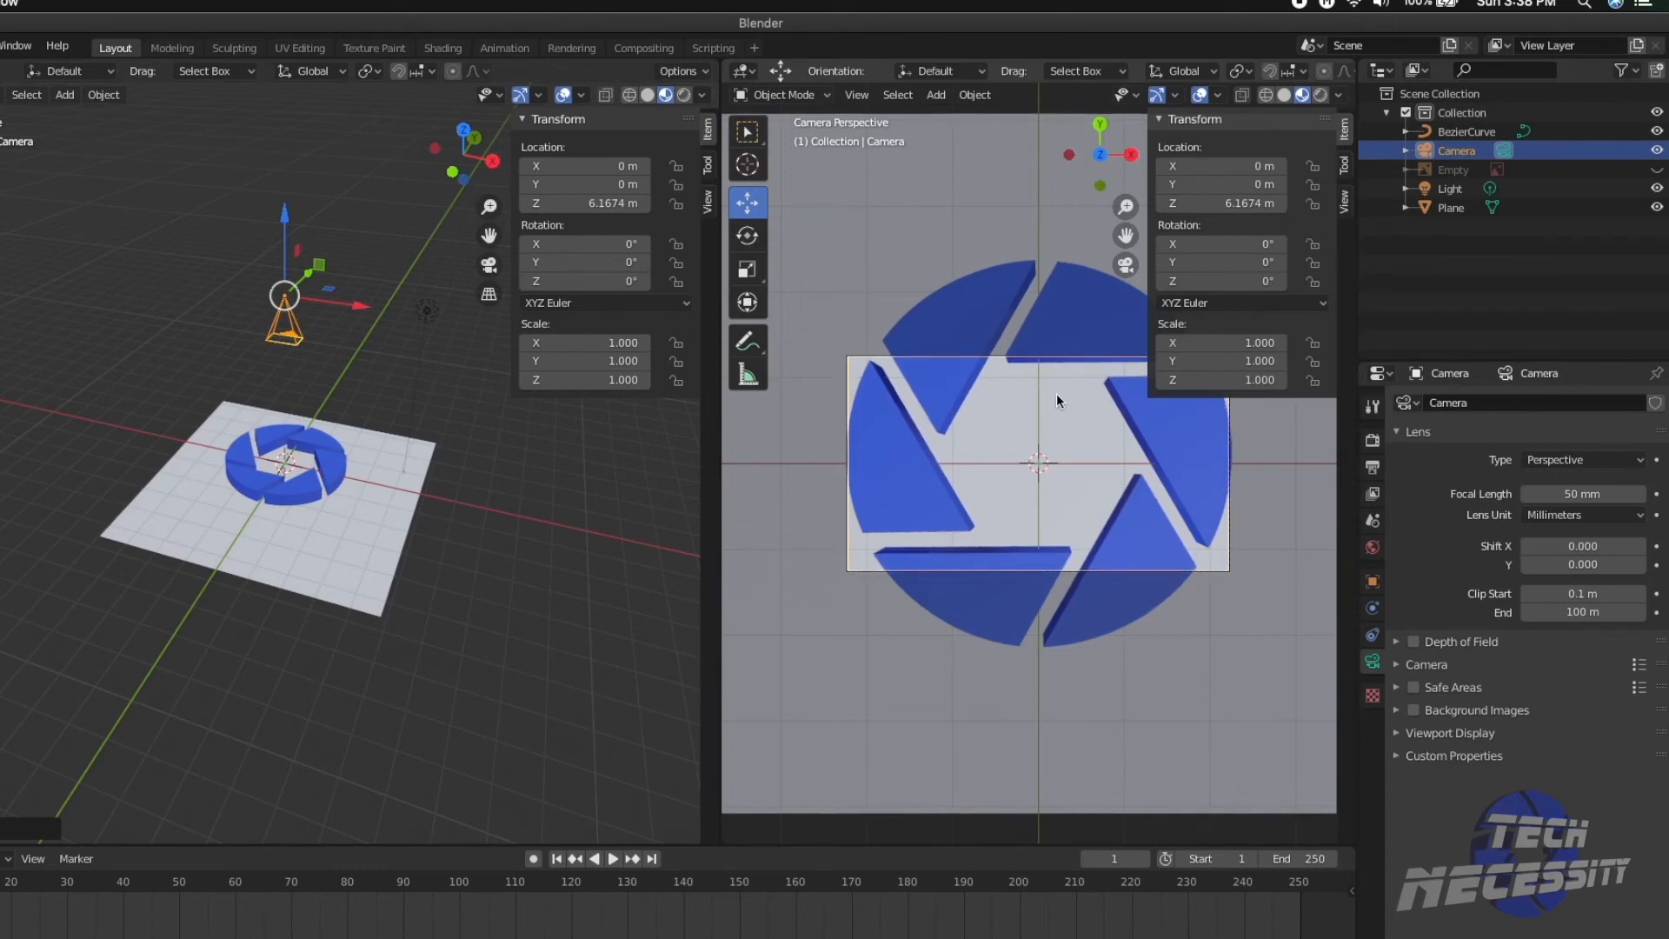
click(1345, 203)
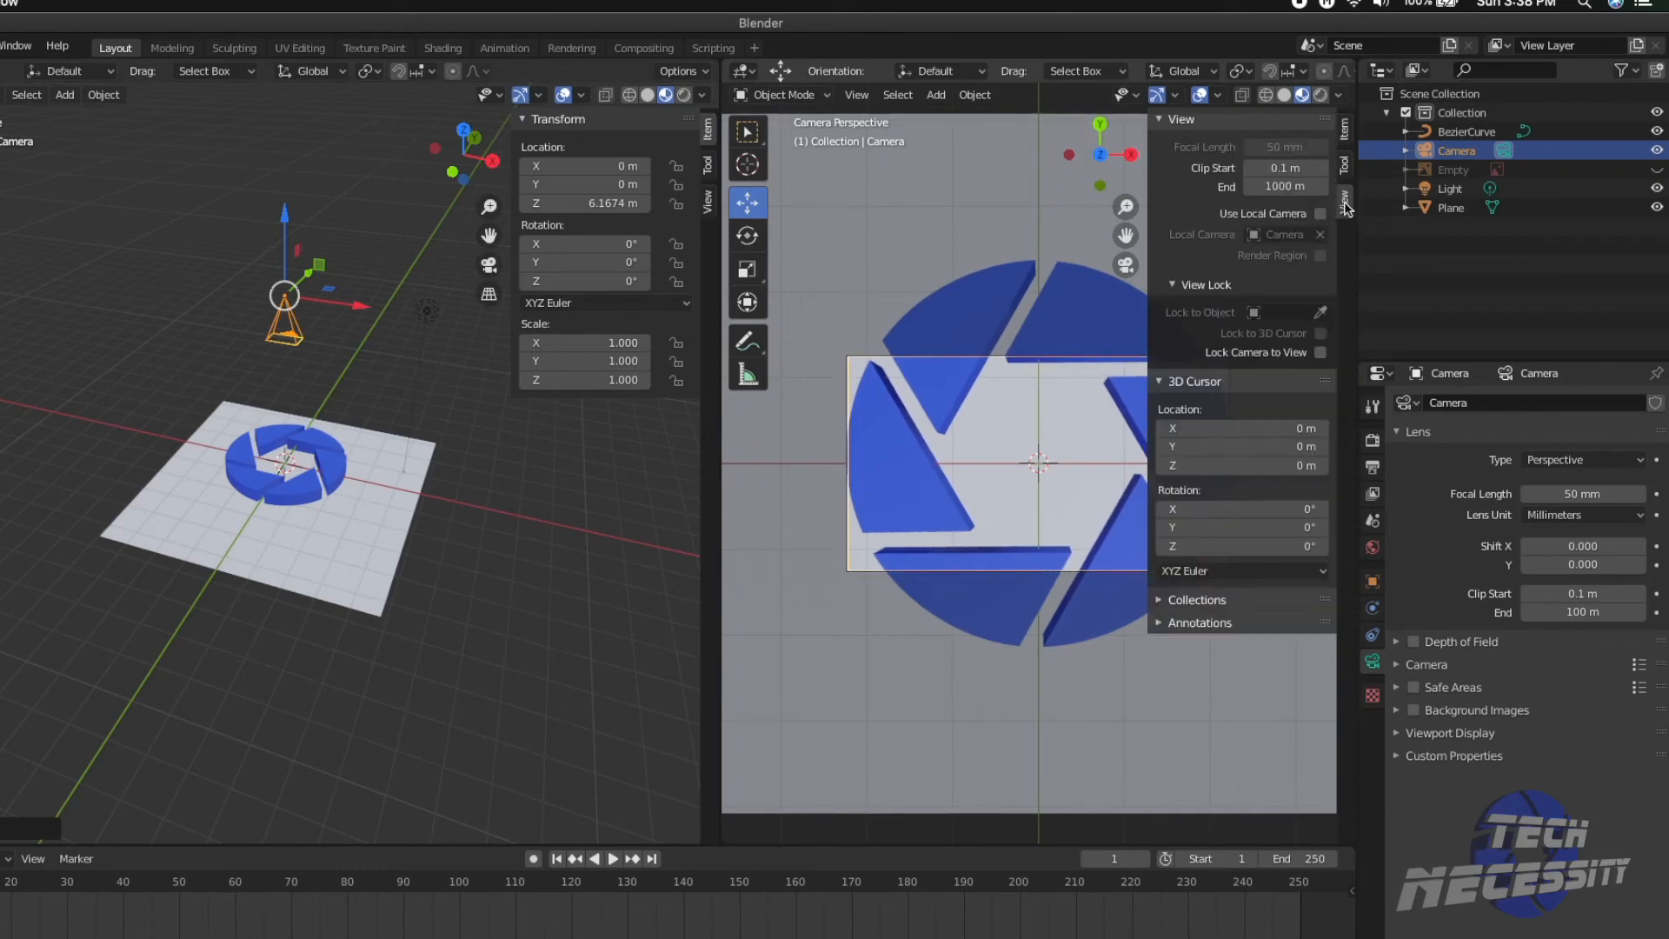
click(1320, 352)
key(n)
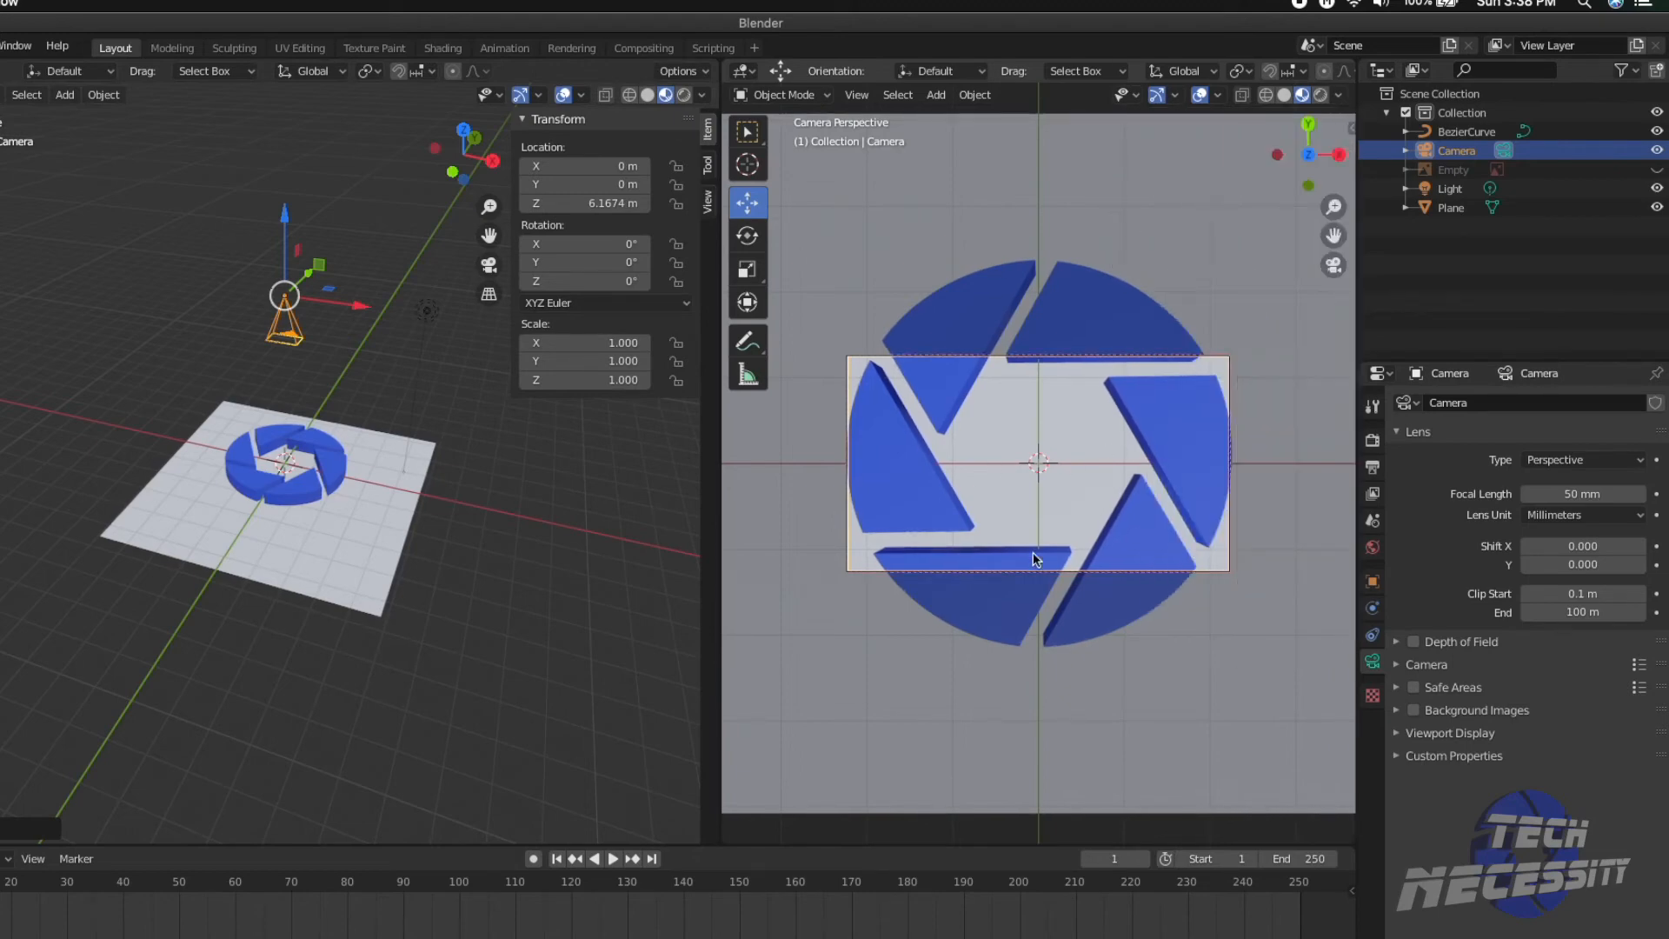
Step: Pull the camera back along Z to about 12.79 m so the whole logo fits inside the camera frame
scroll(1043, 447, down, 2)
scroll(1043, 447, down, 2)
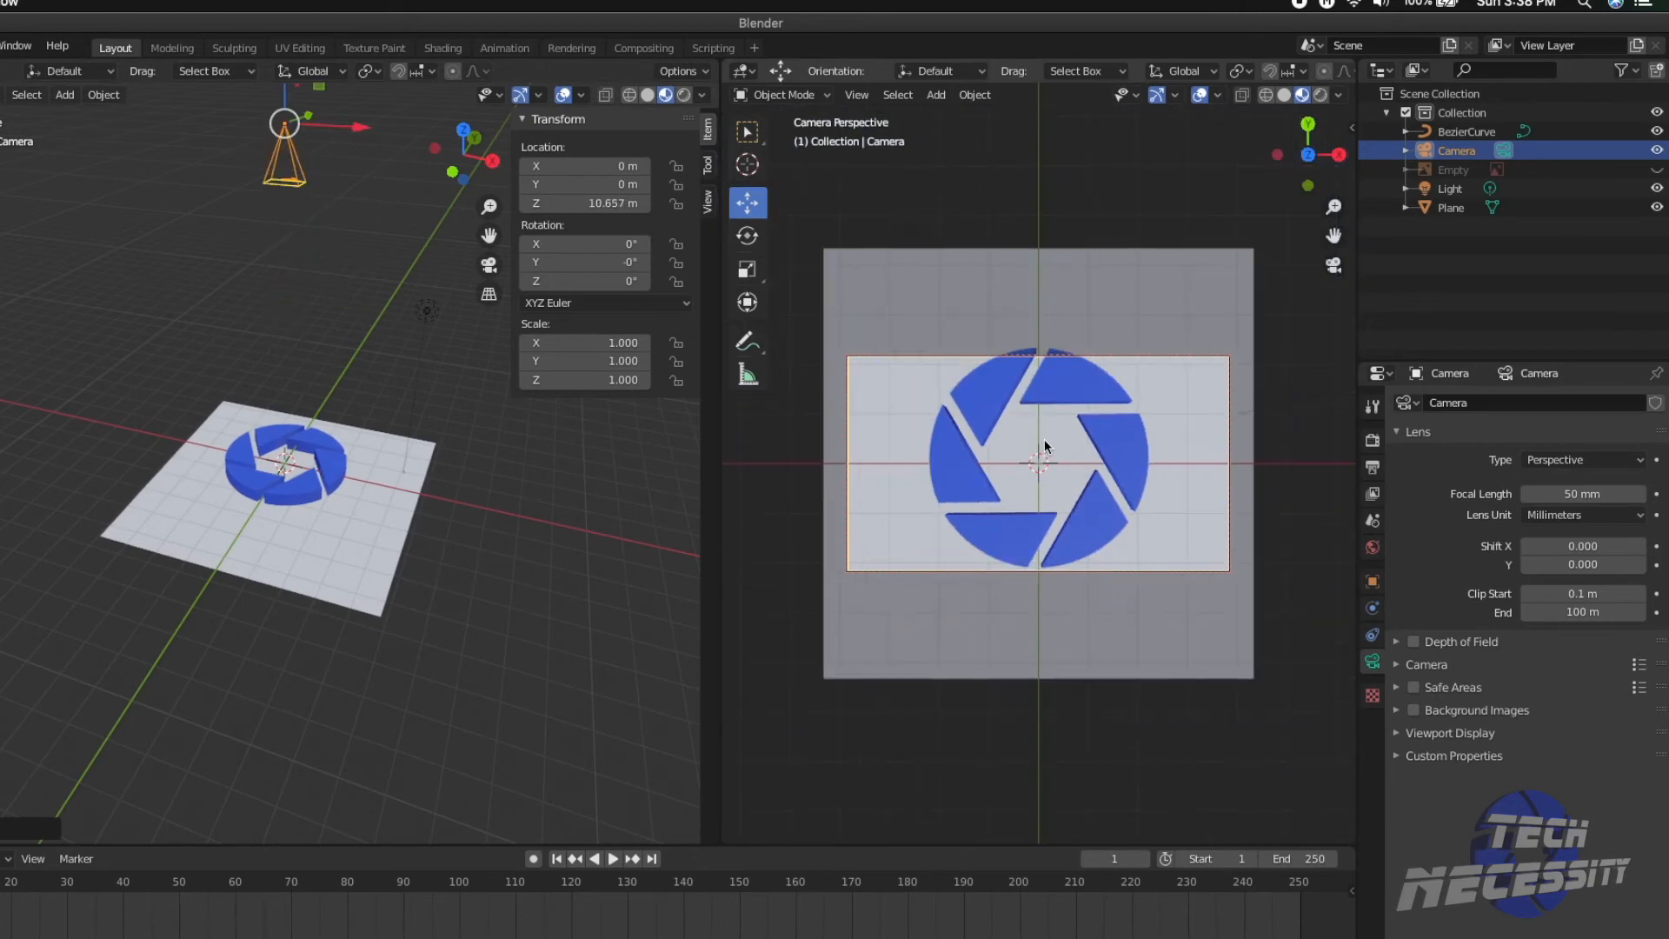
scroll(1051, 473, down, 1)
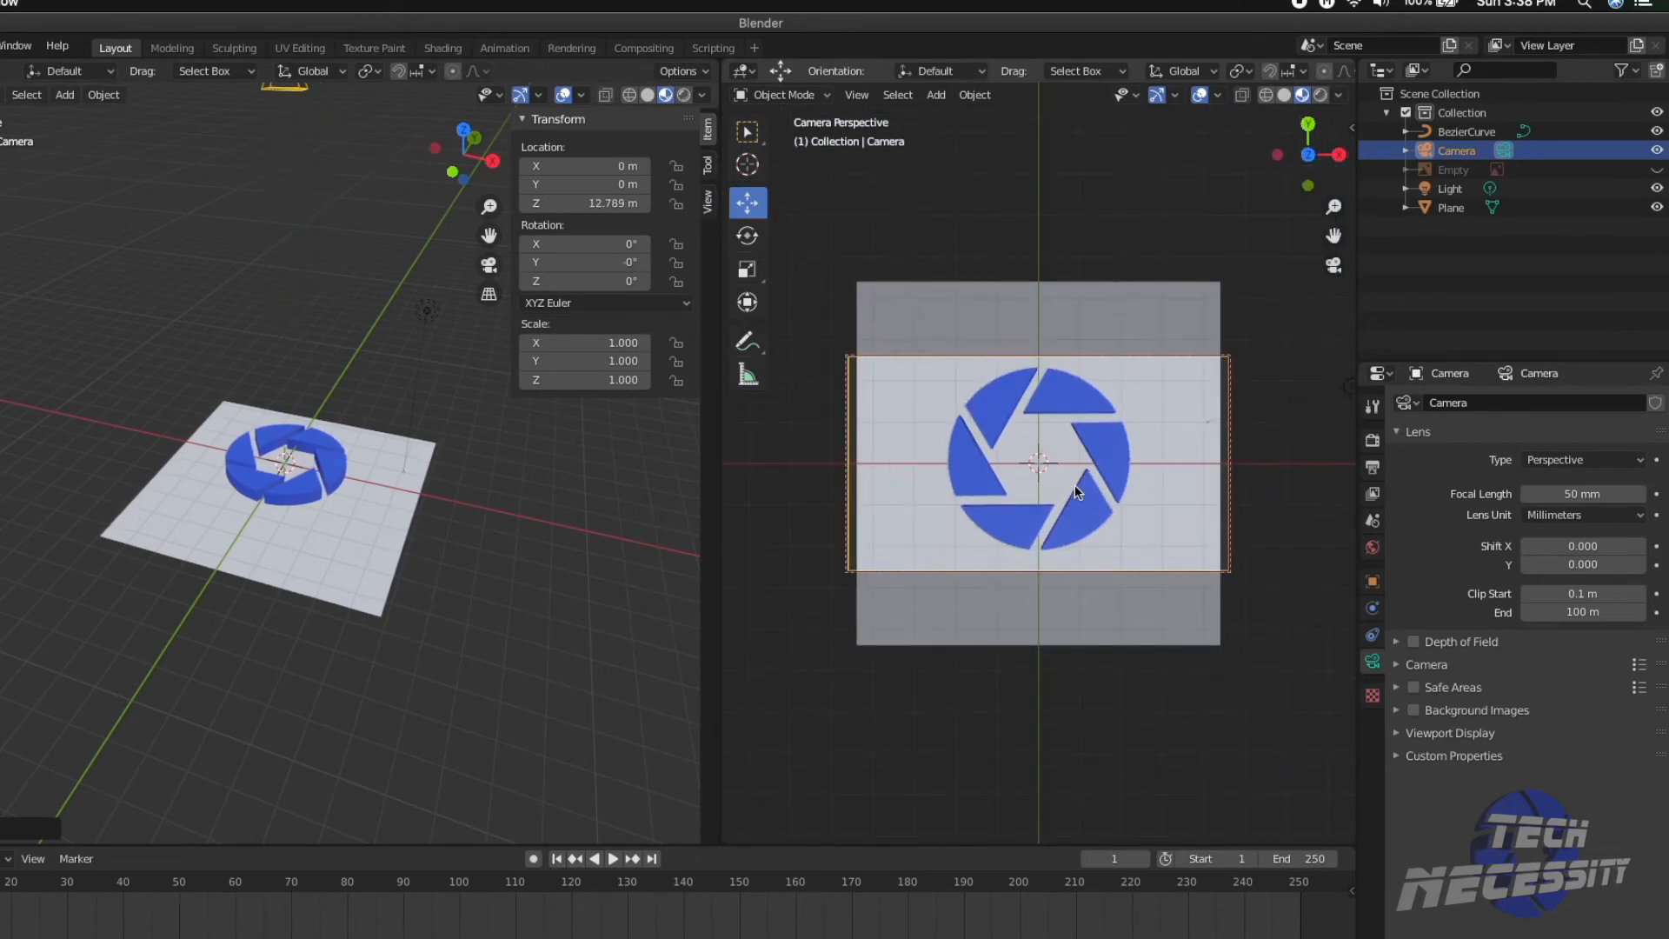
scroll(1074, 444, up, 1)
scroll(1074, 444, down, 2)
scroll(1074, 444, up, 1)
scroll(1073, 442, up, 1)
scroll(1072, 441, down, 1)
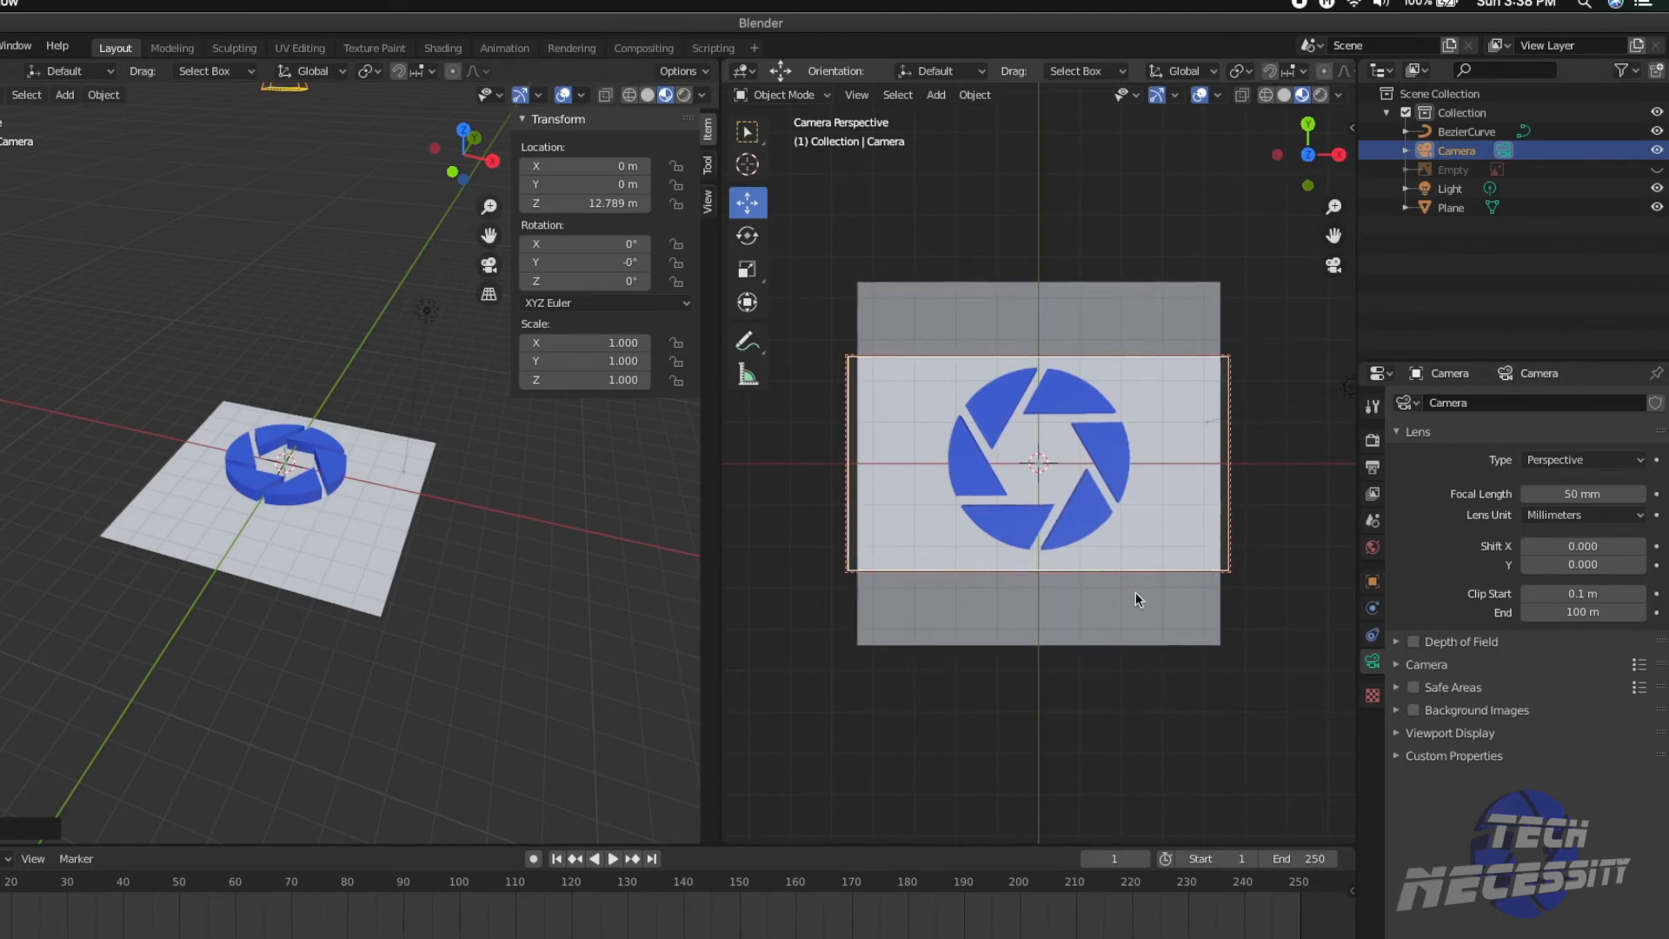
Step: Scale the background plane up to about 6.269 so it extends past the camera frame on all sides
click(917, 618)
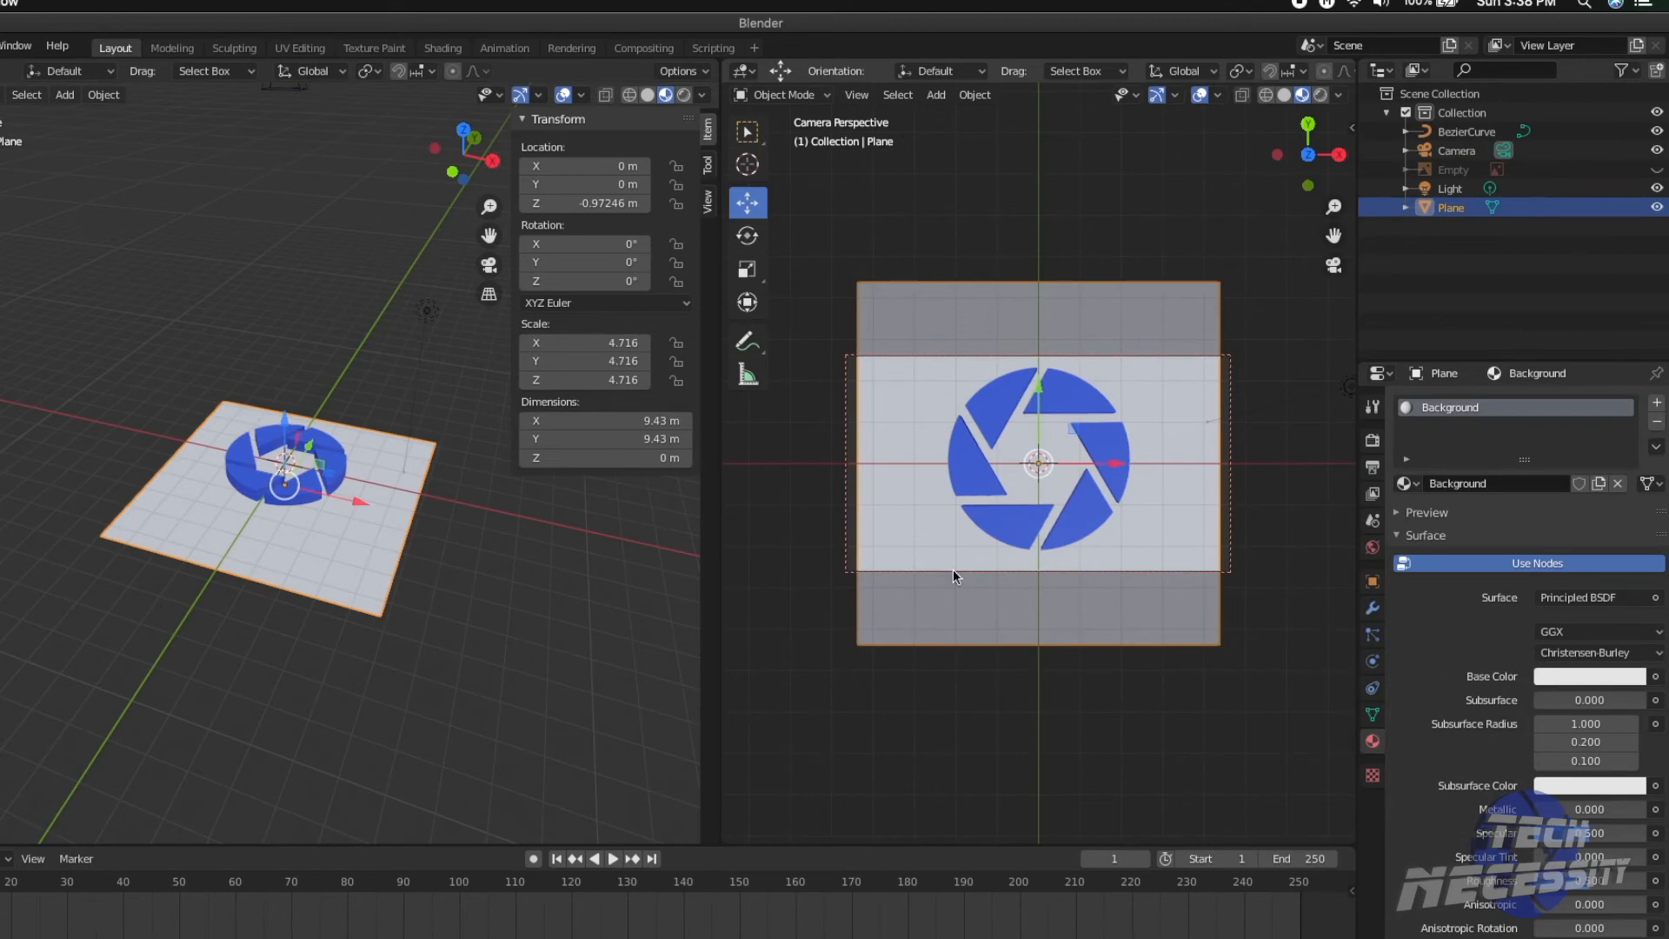
key(s)
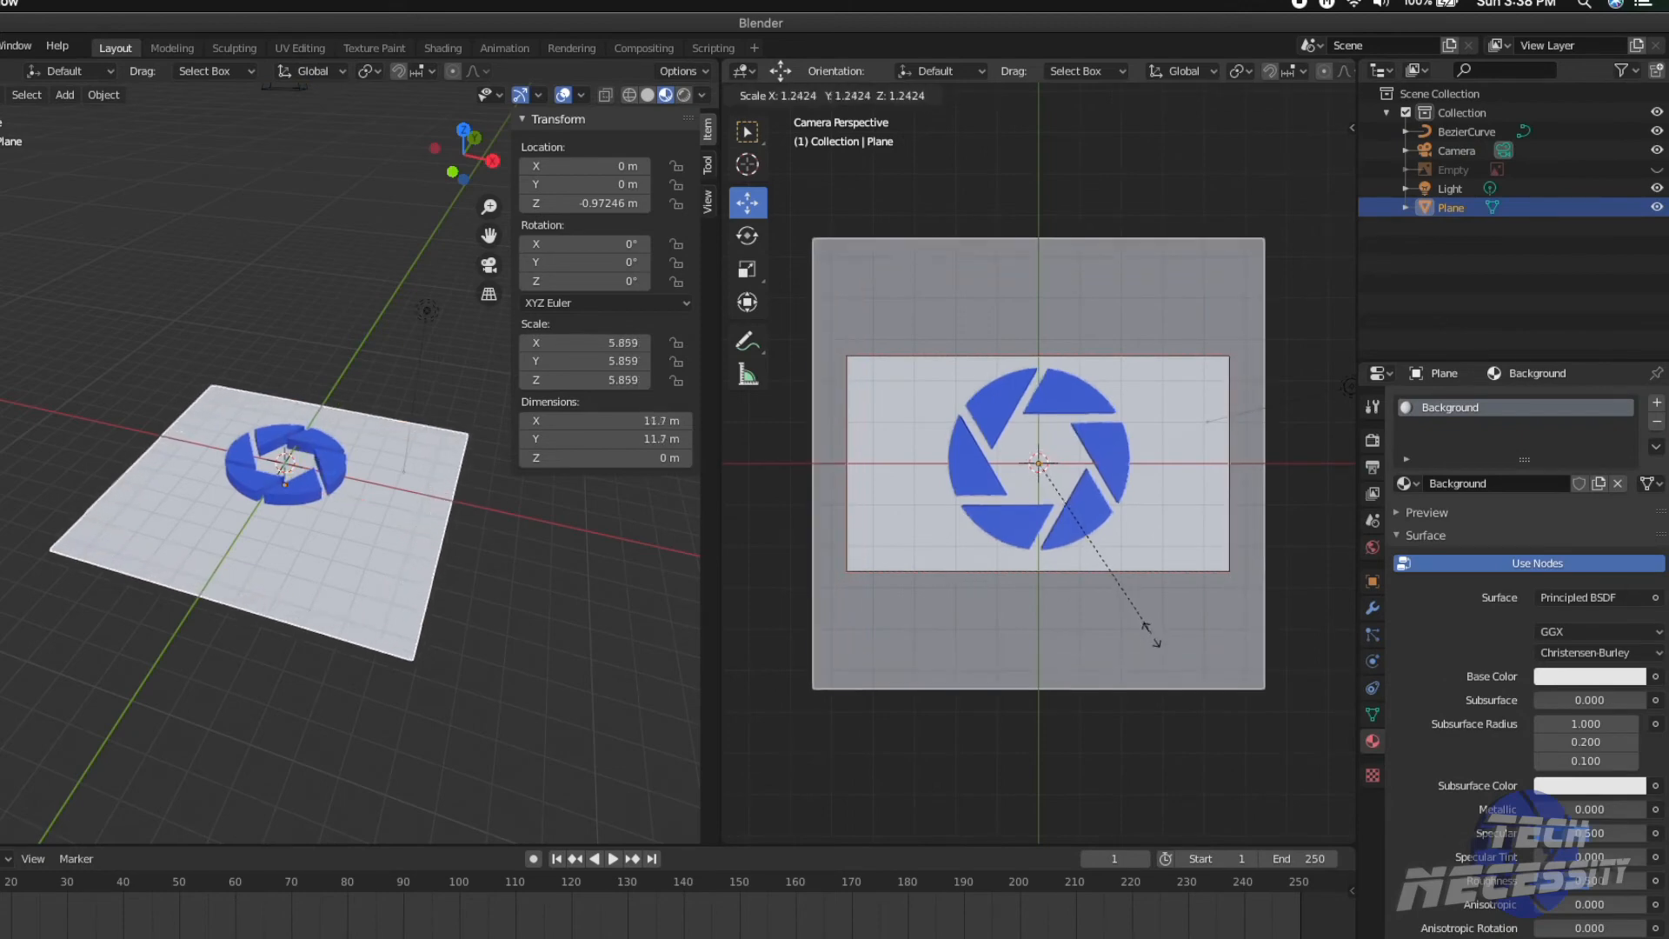
click(1157, 649)
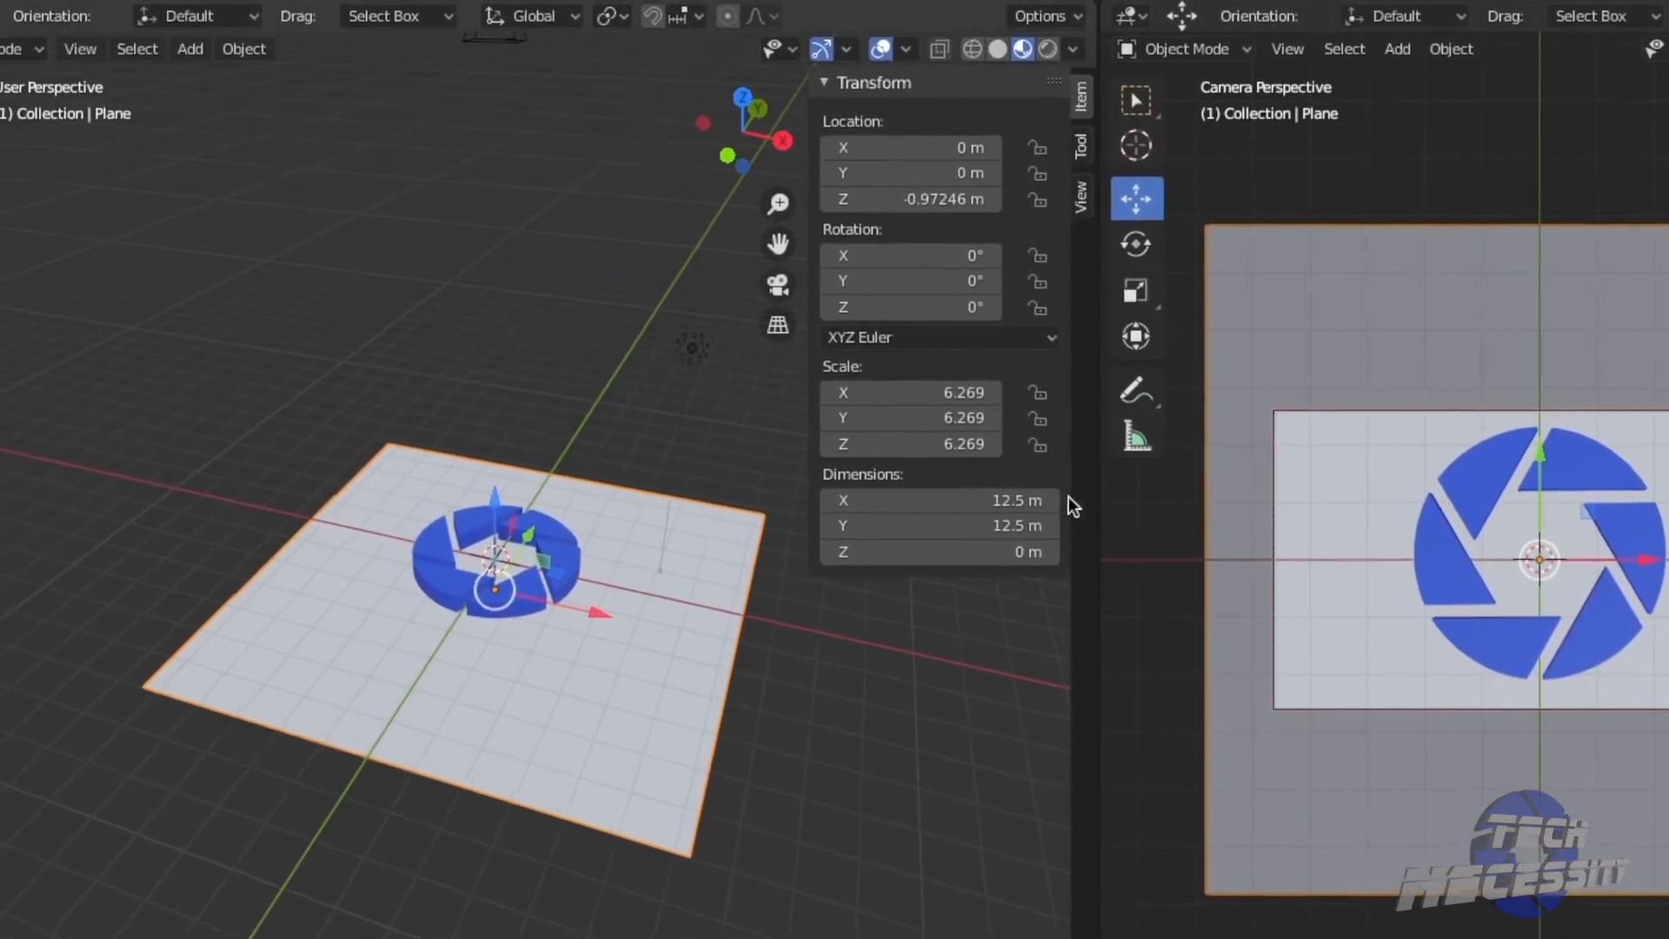
Step: Move the light closer to the logo, to about X 3.275 m, Y -0.465 m and Z 5.453 m
click(733, 355)
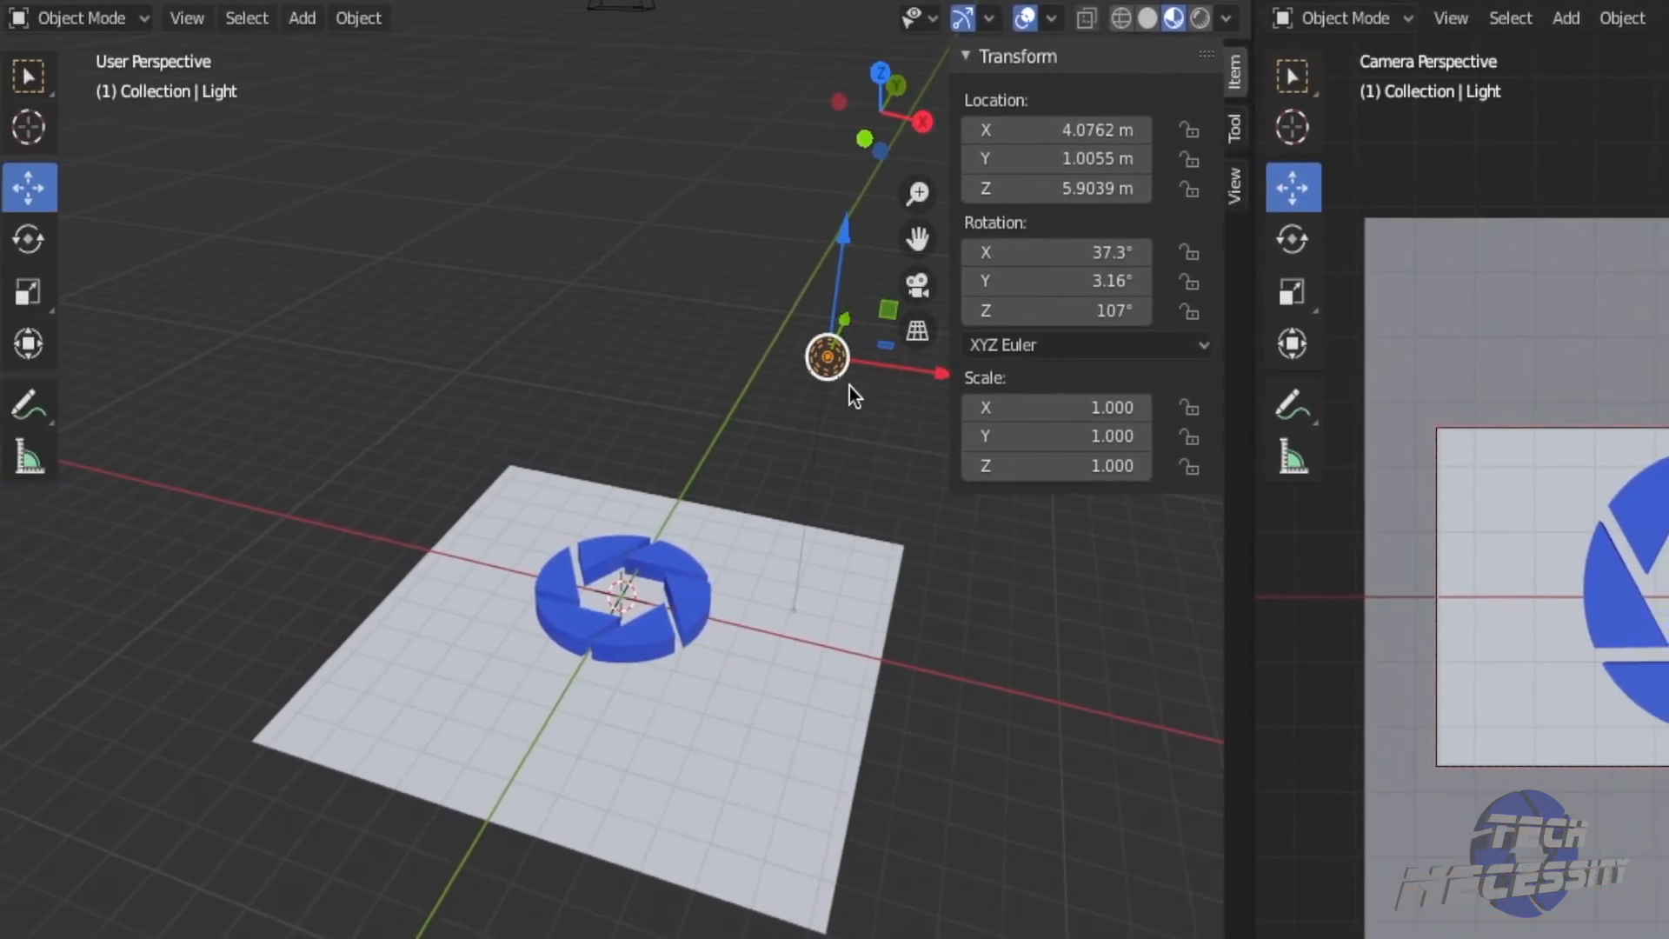
middle_drag(831, 384, 767, 412)
drag(878, 357, 857, 405)
drag(822, 306, 831, 341)
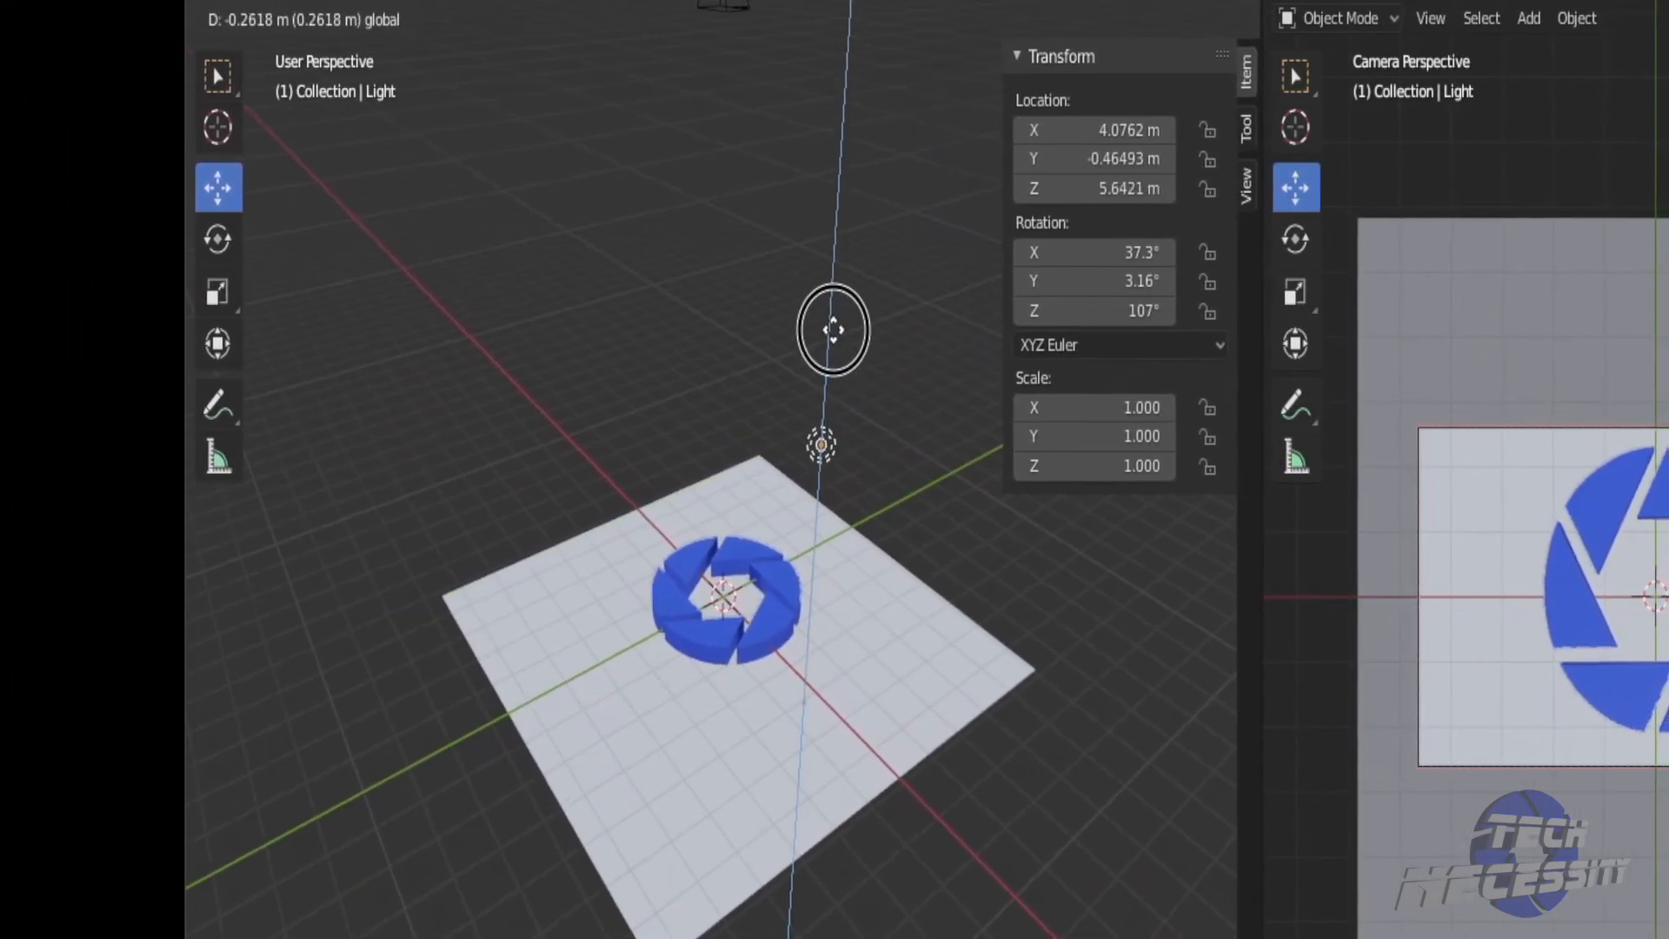
mouse_move(885, 506)
mouse_down()
mouse_move(861, 486)
mouse_move(894, 487)
mouse_up()
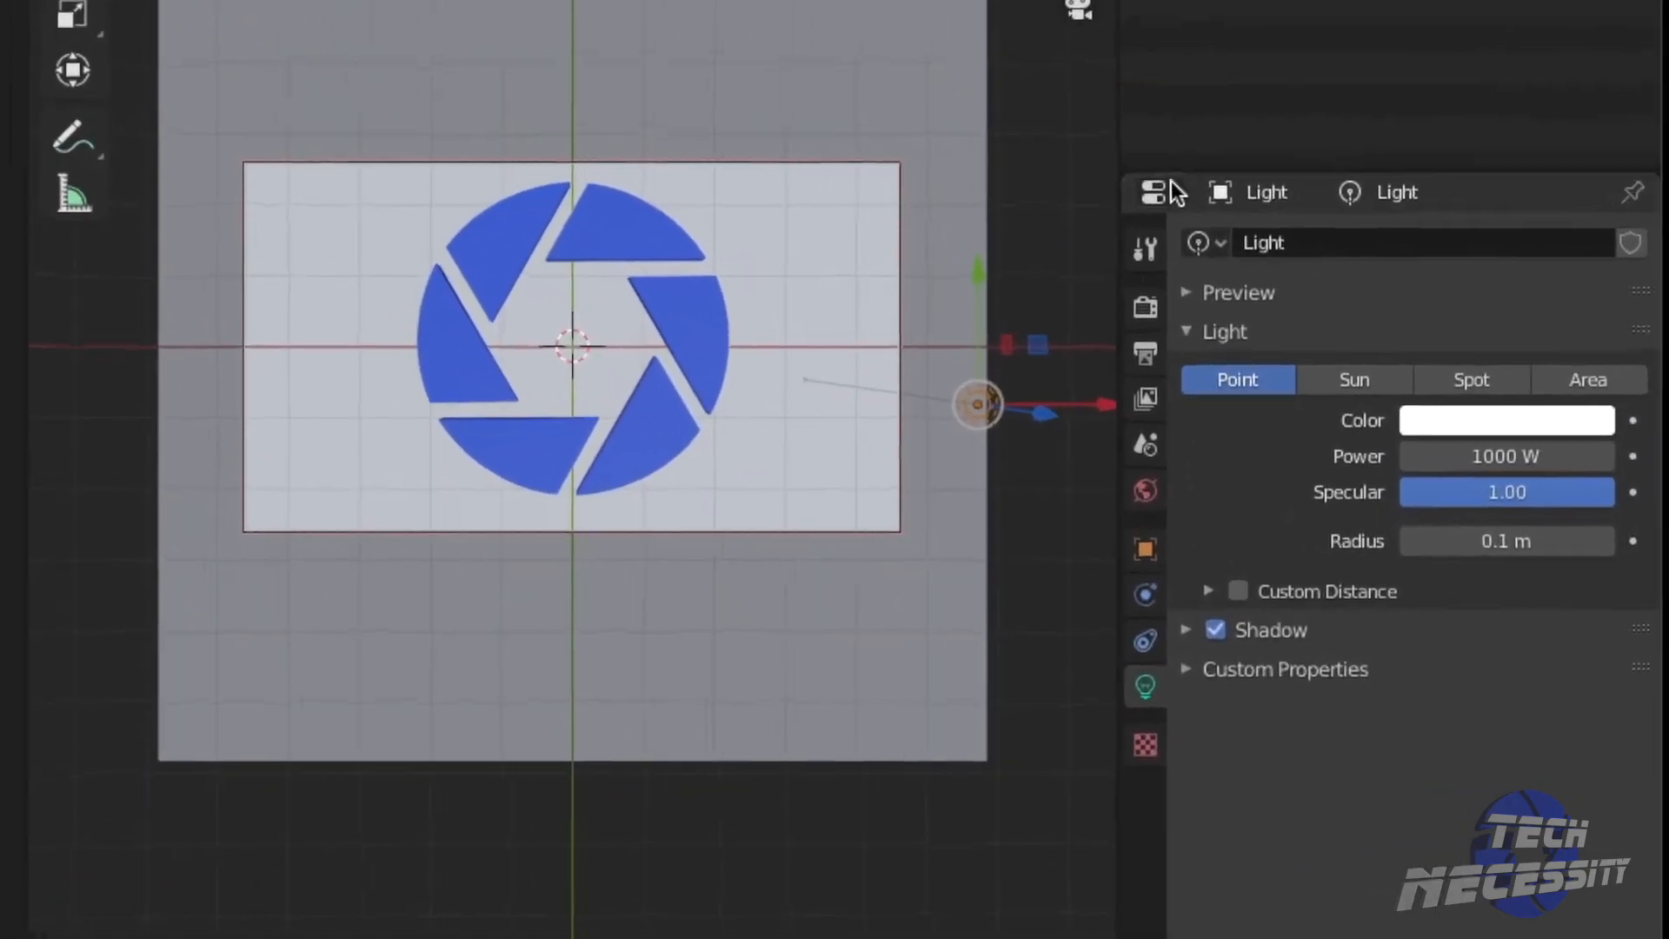
Step: Set the render engine to Cycles and switch the camera viewport to rendered shading
click(1452, 422)
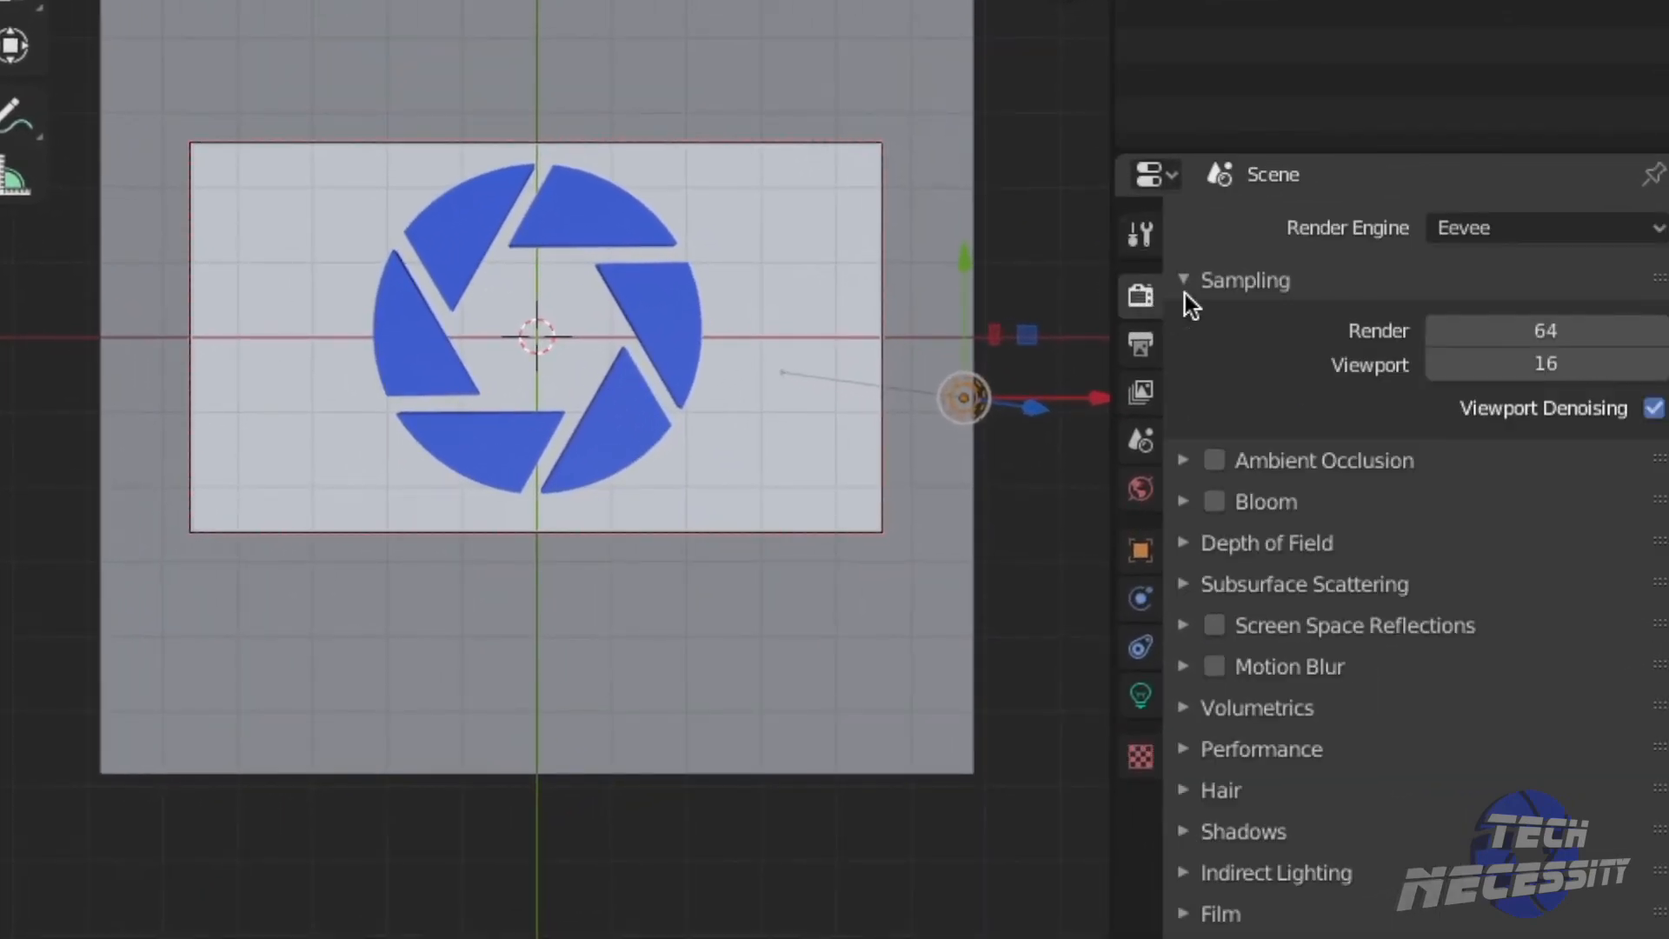
click(1505, 224)
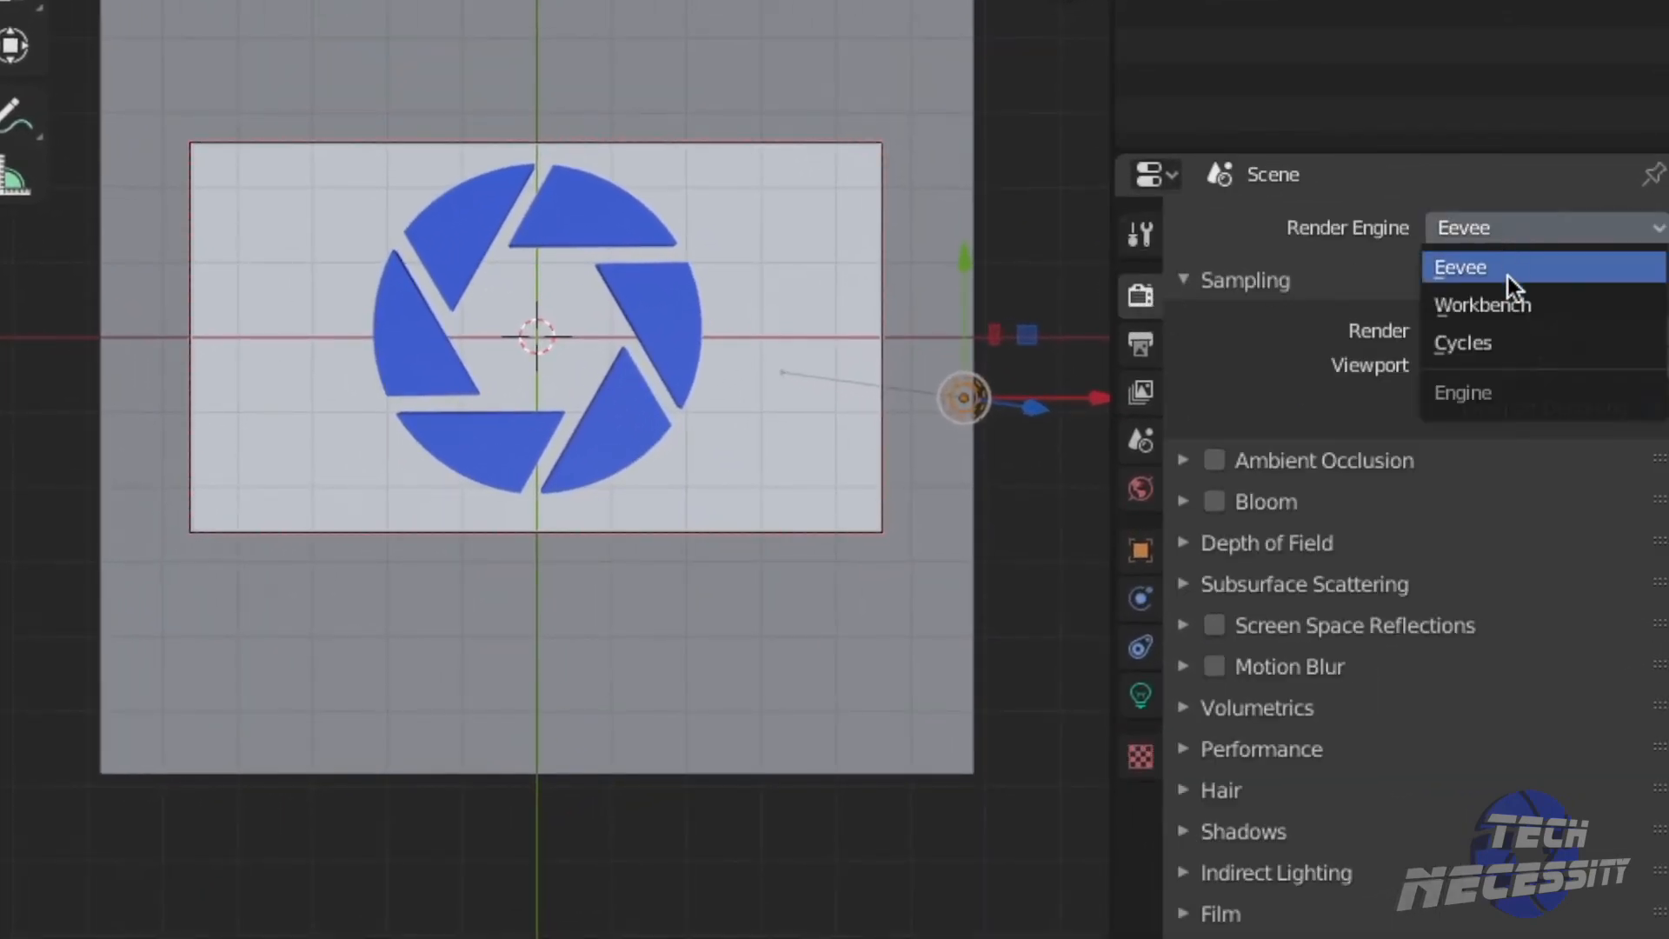
click(1503, 339)
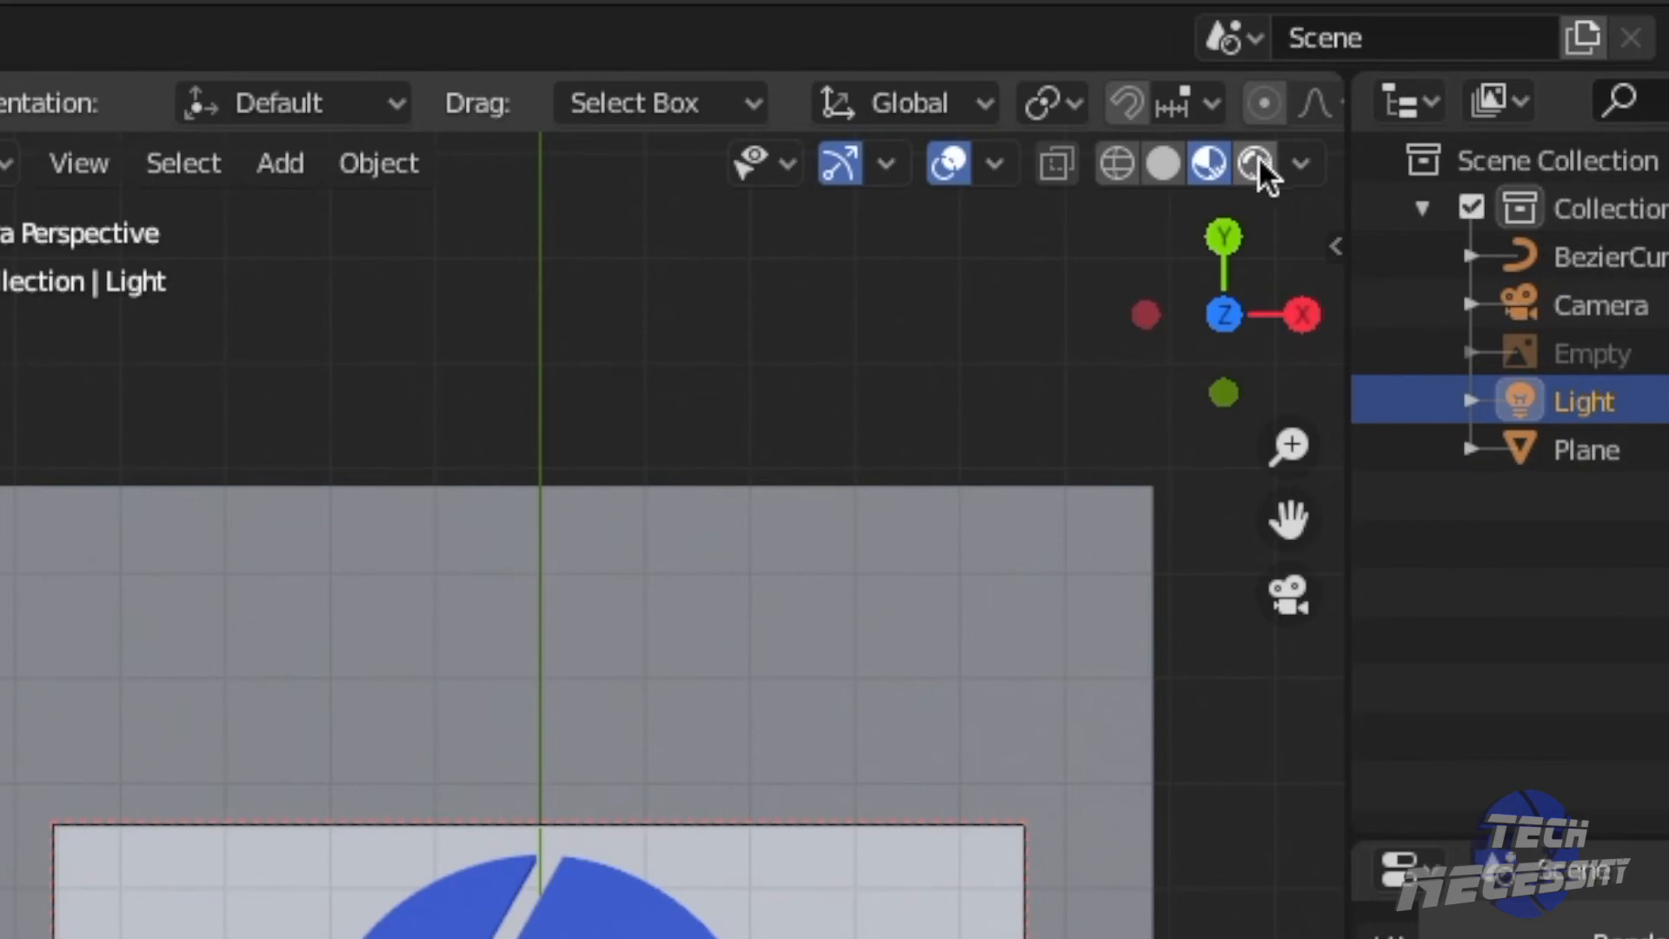
click(1257, 165)
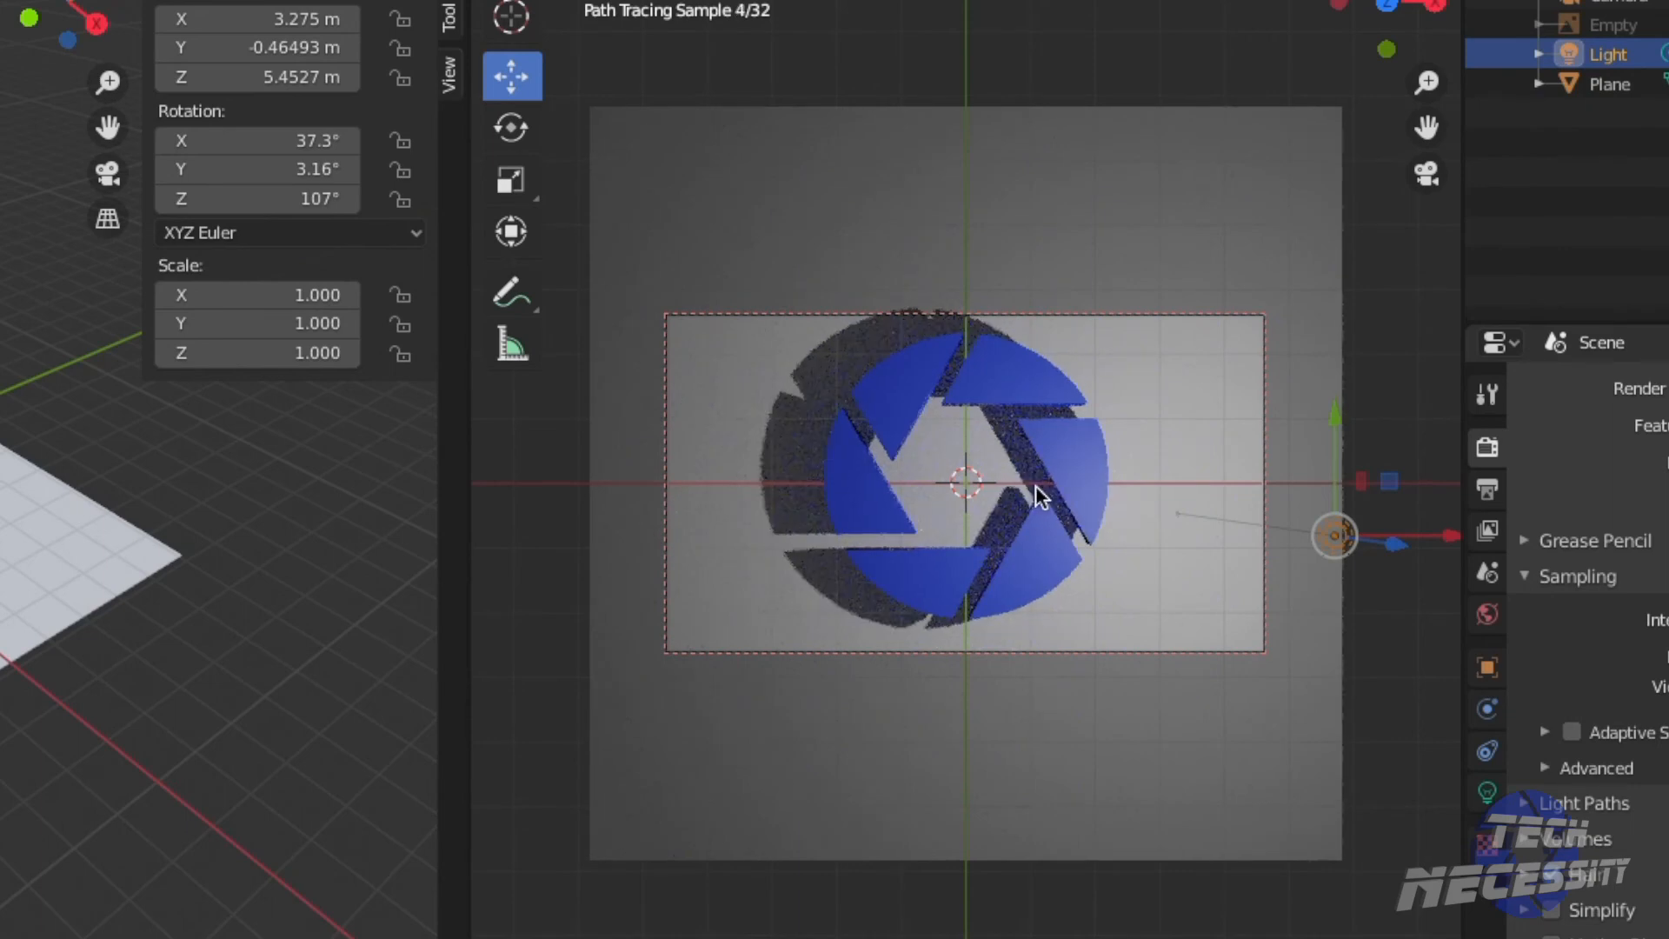
Step: Shift the camera framing slightly so the logo sits a little lower, and turn off Lock Camera to View
shift+middle_drag(1039, 462, 1045, 477)
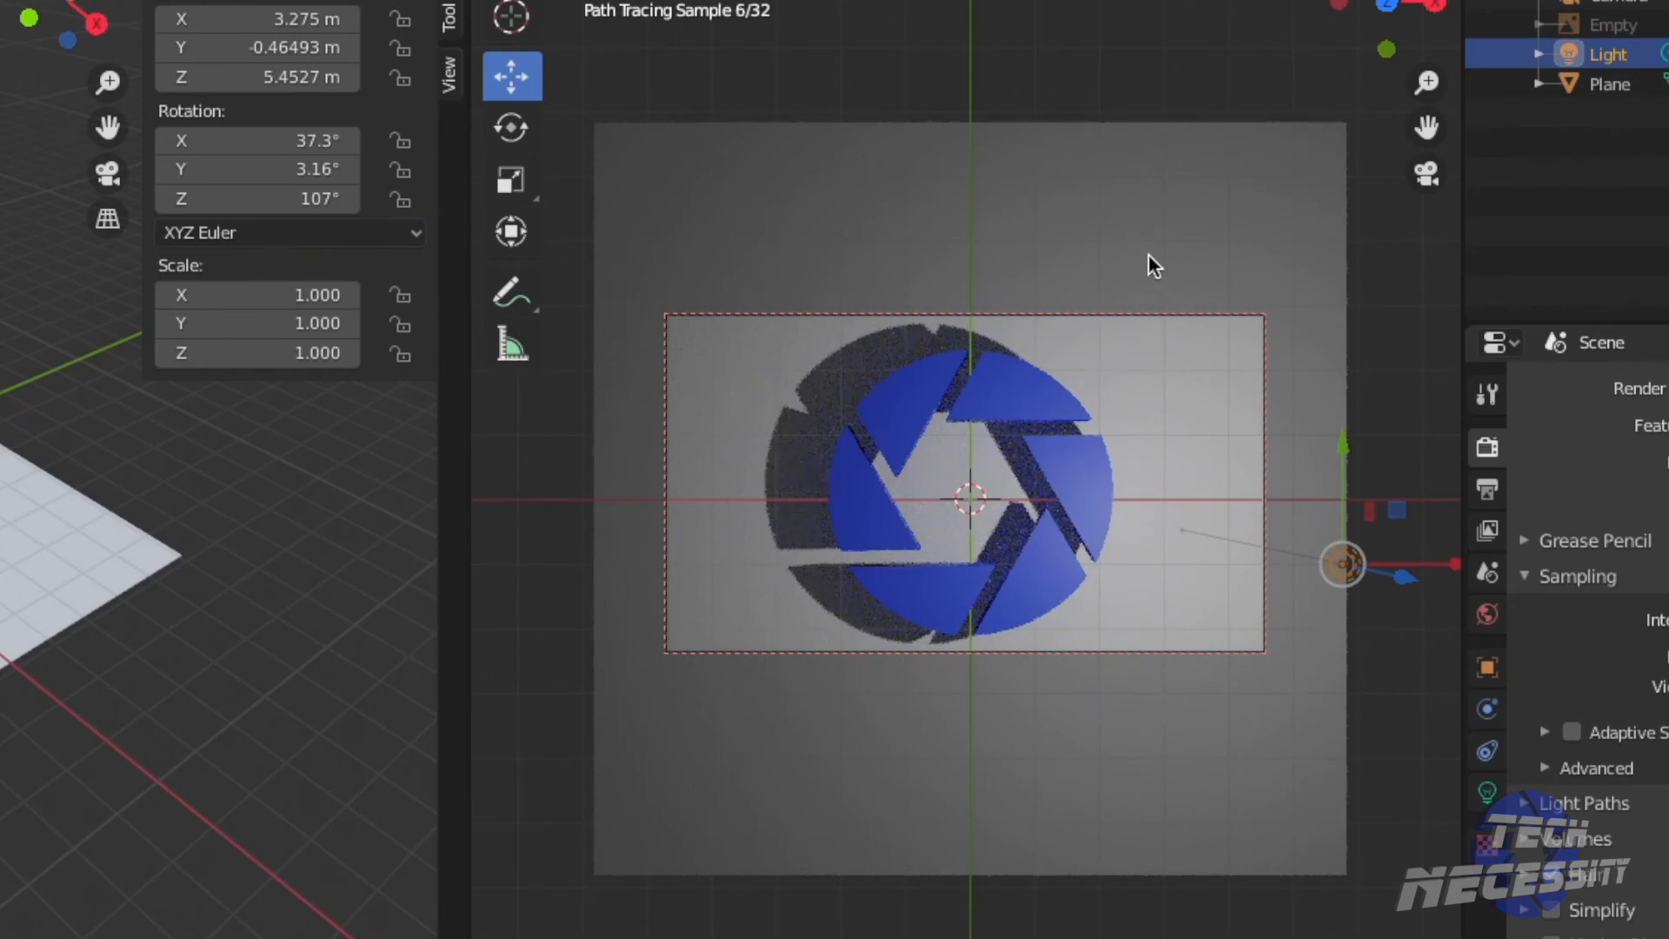
key(n)
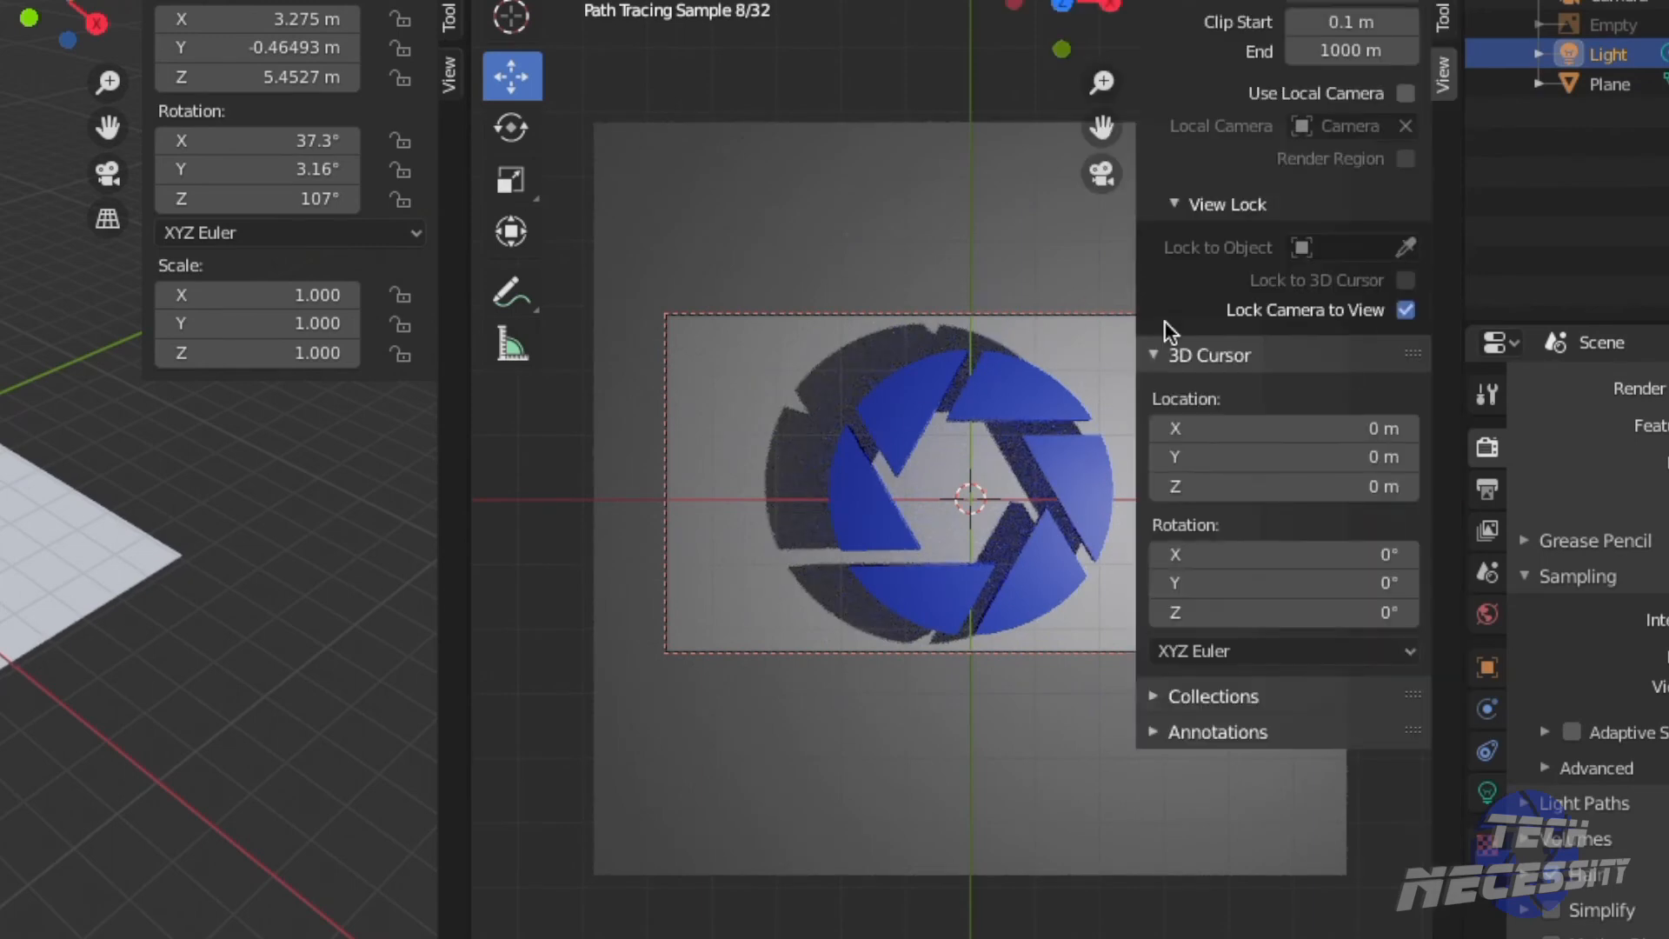
click(1405, 311)
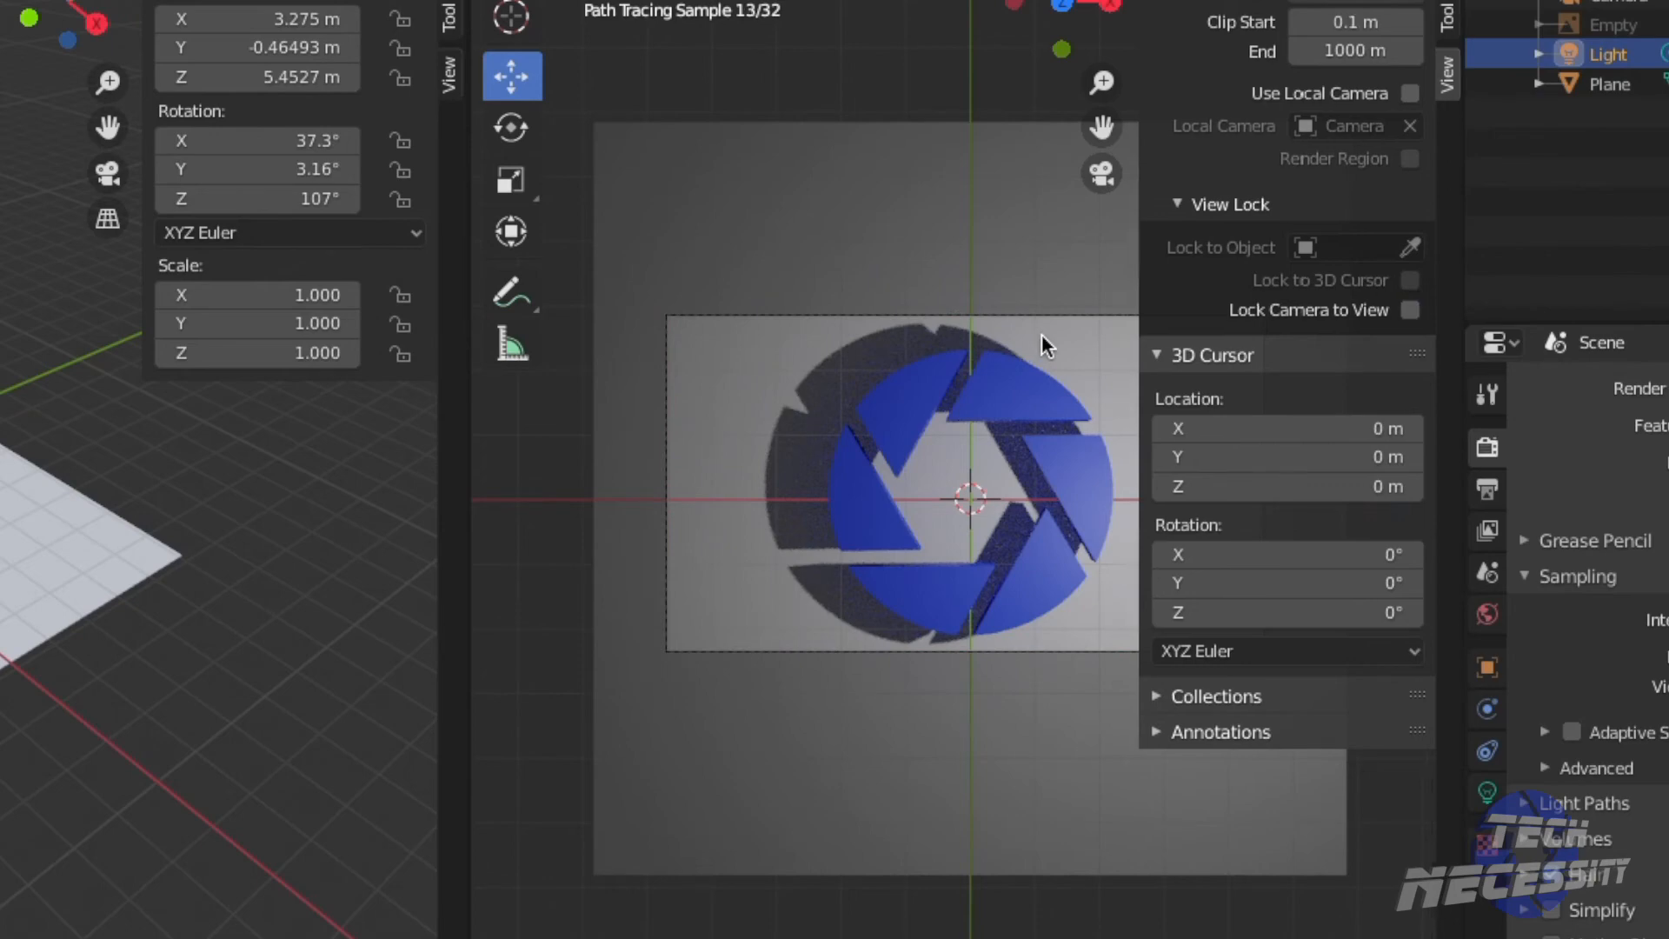
key(n)
scroll(987, 625, up, 4)
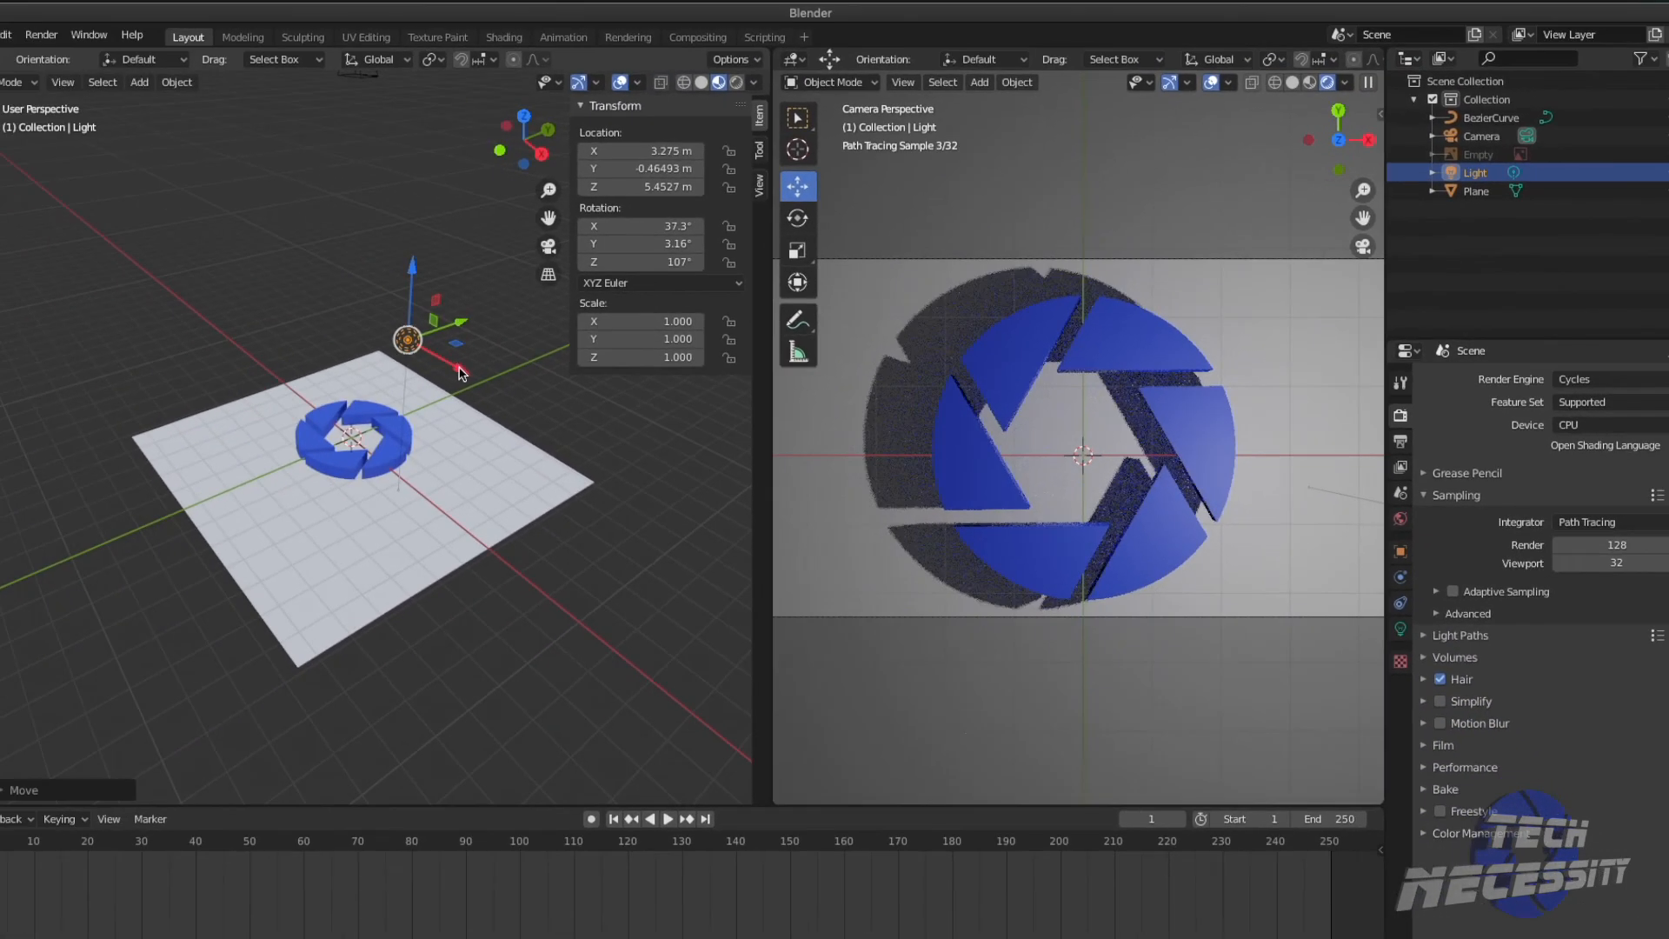
Step: Move the light along the X axis to about 4.48 m
key(g)
key(x)
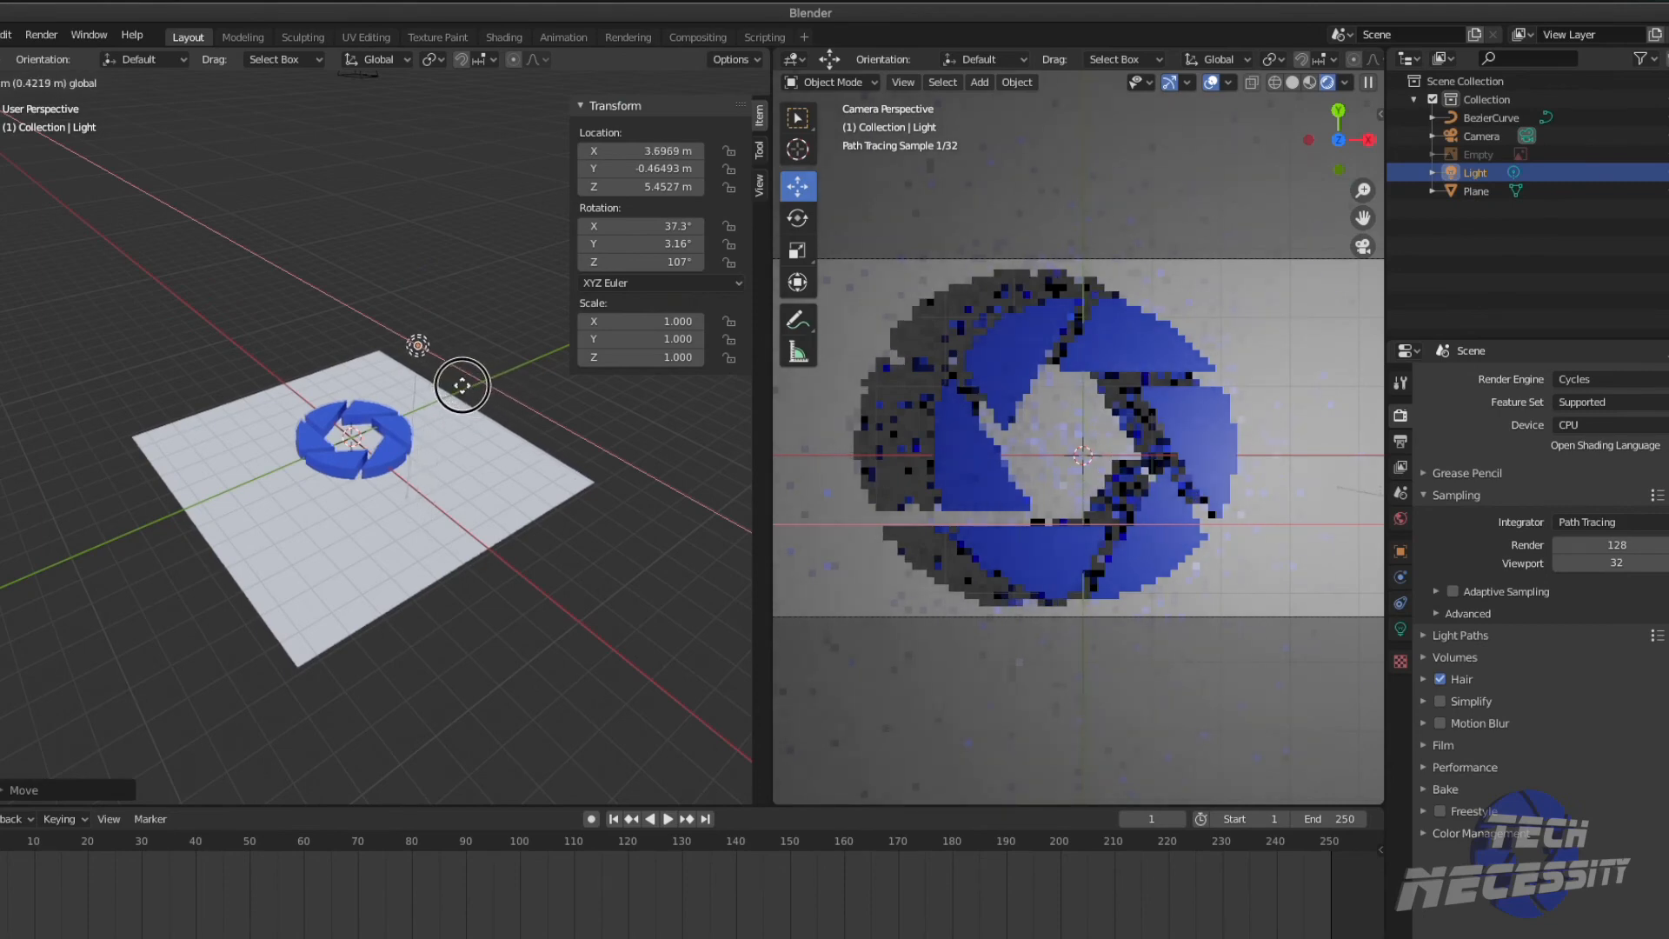
click(487, 402)
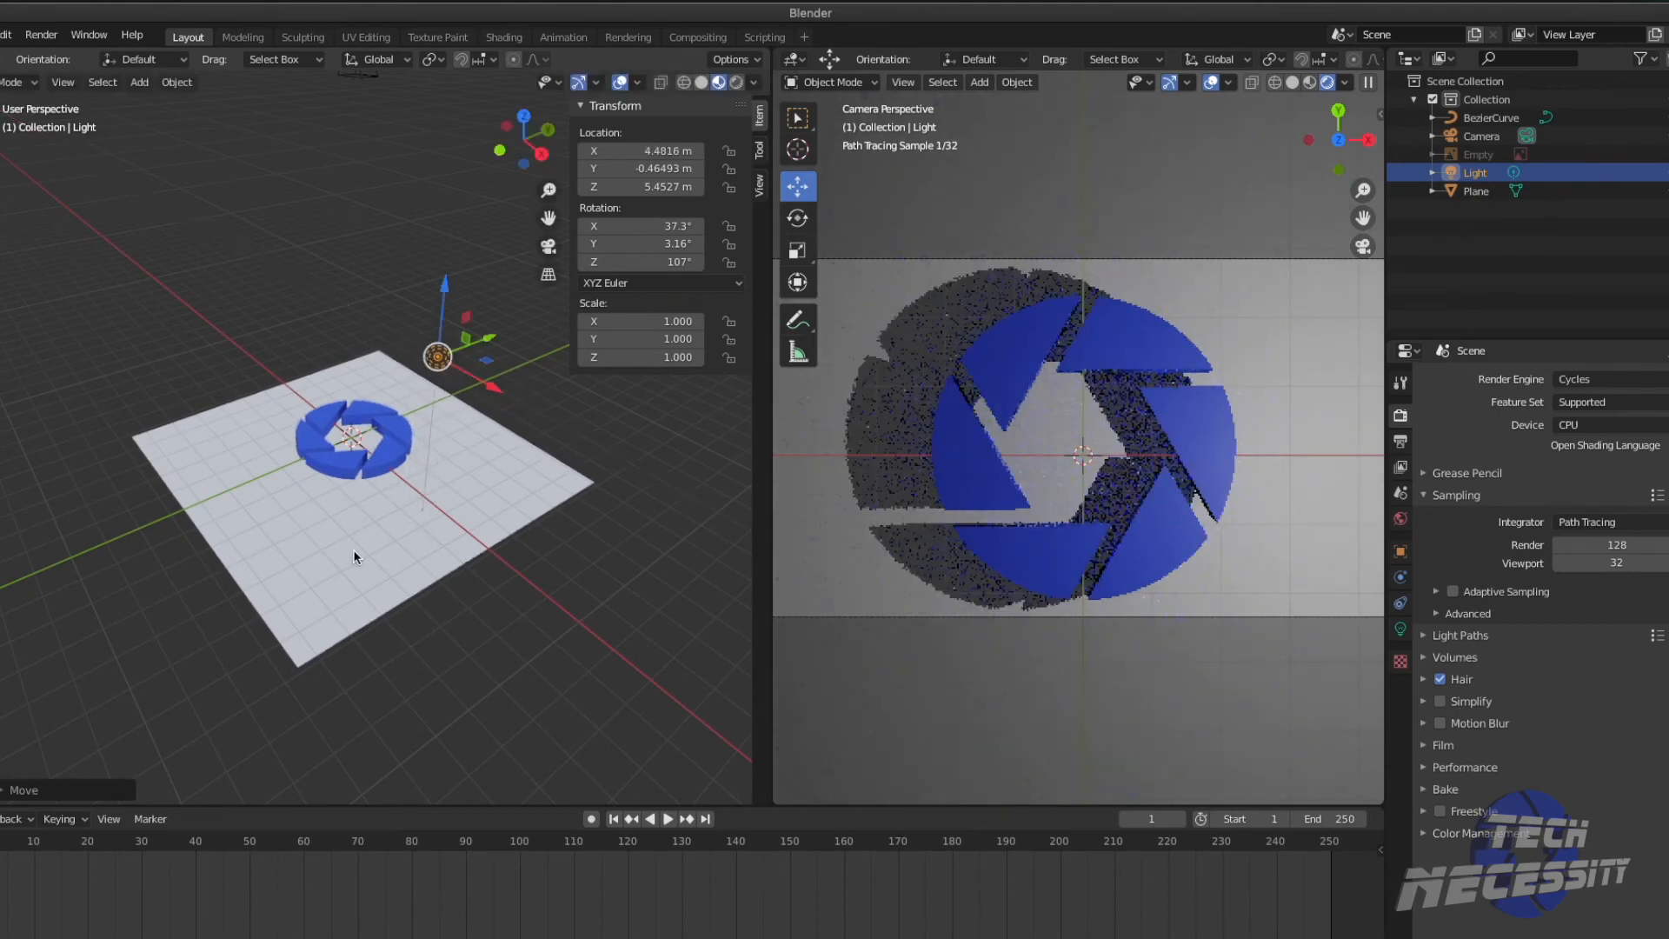
Step: Raise the background plane along Z to about -0.45 m, closer beneath the logo
click(283, 544)
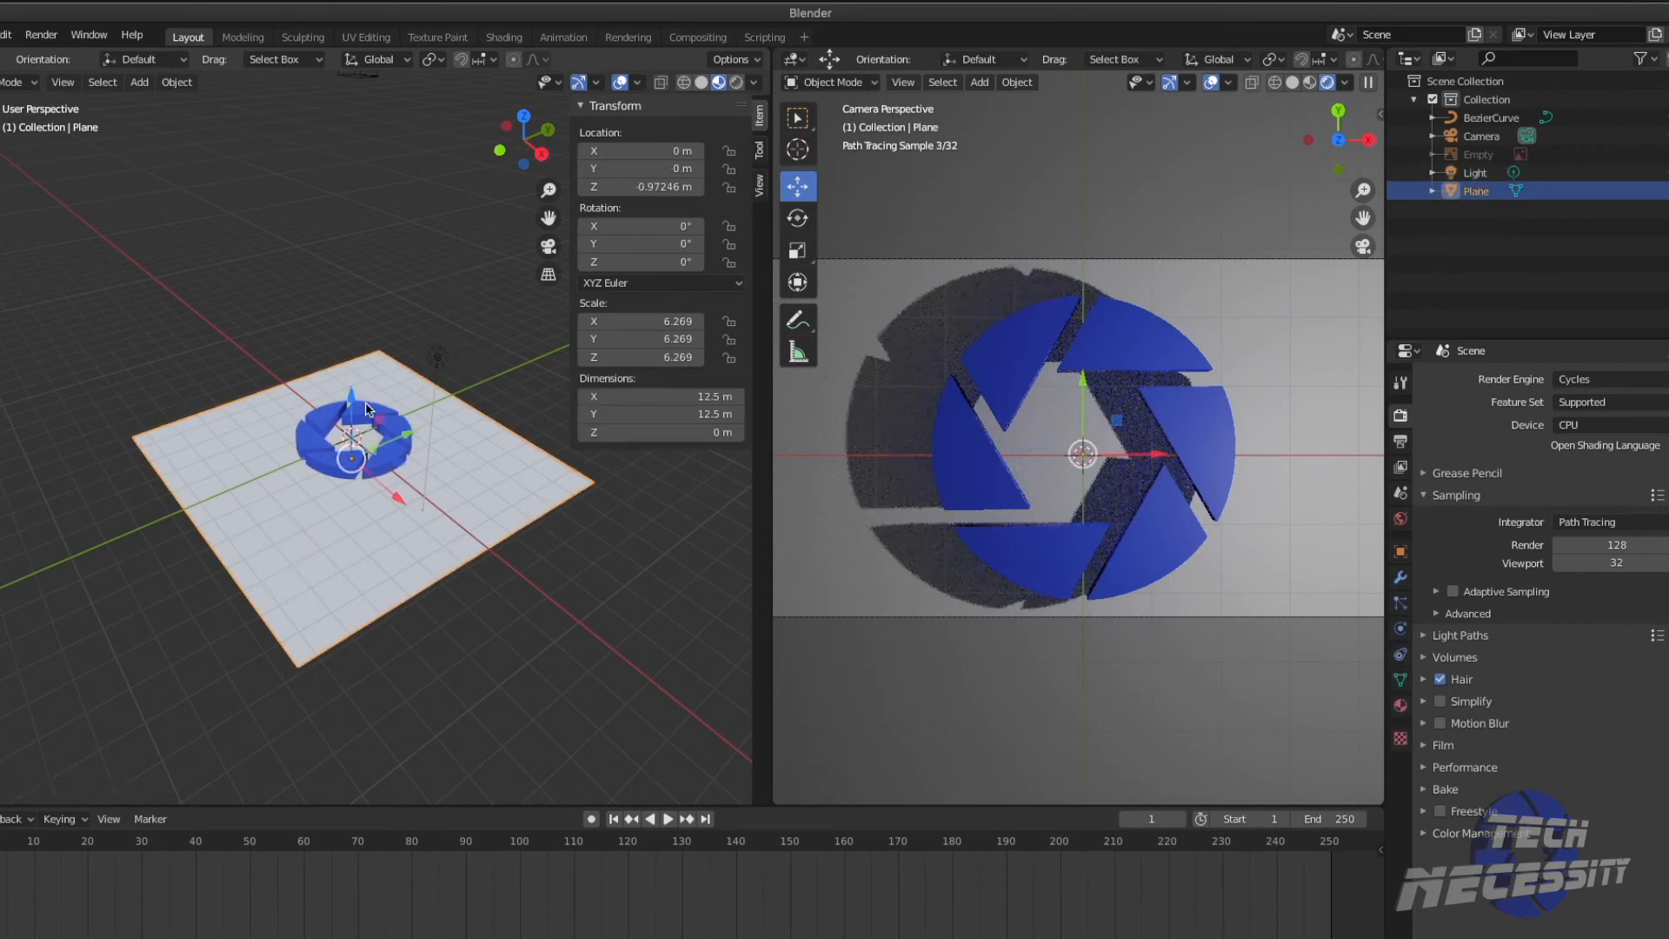
drag(352, 406, 352, 383)
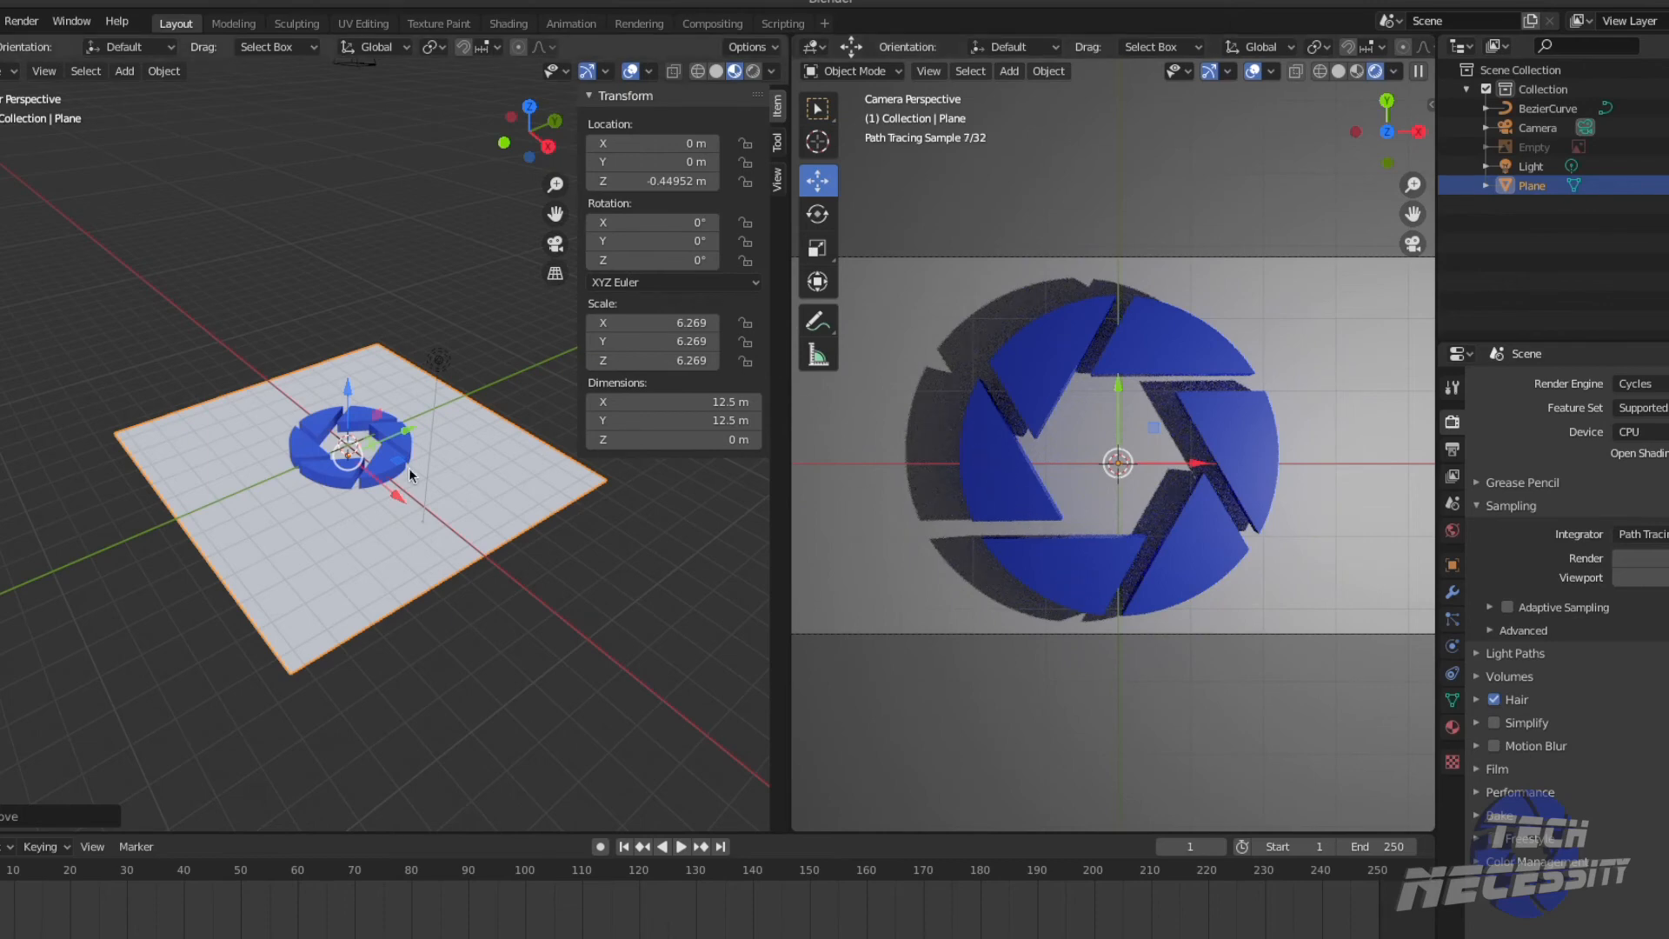
Step: Make the Logo material shinier with Metallic 0.475, Specular 0.592 and Roughness 0.058
click(320, 476)
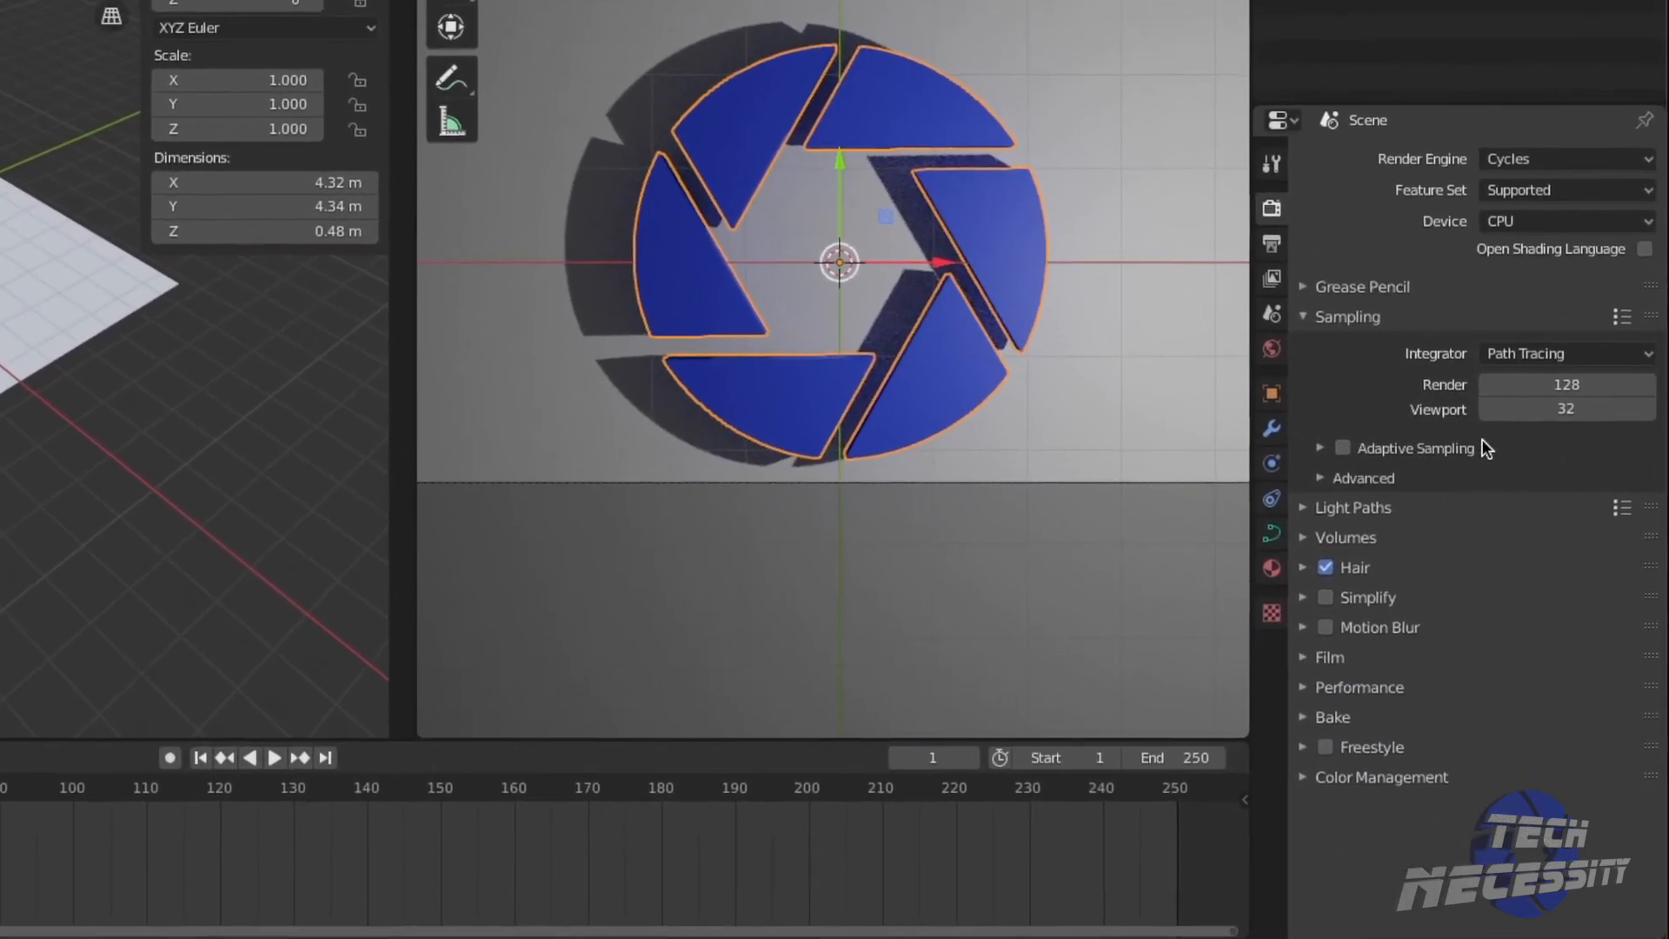
click(1271, 569)
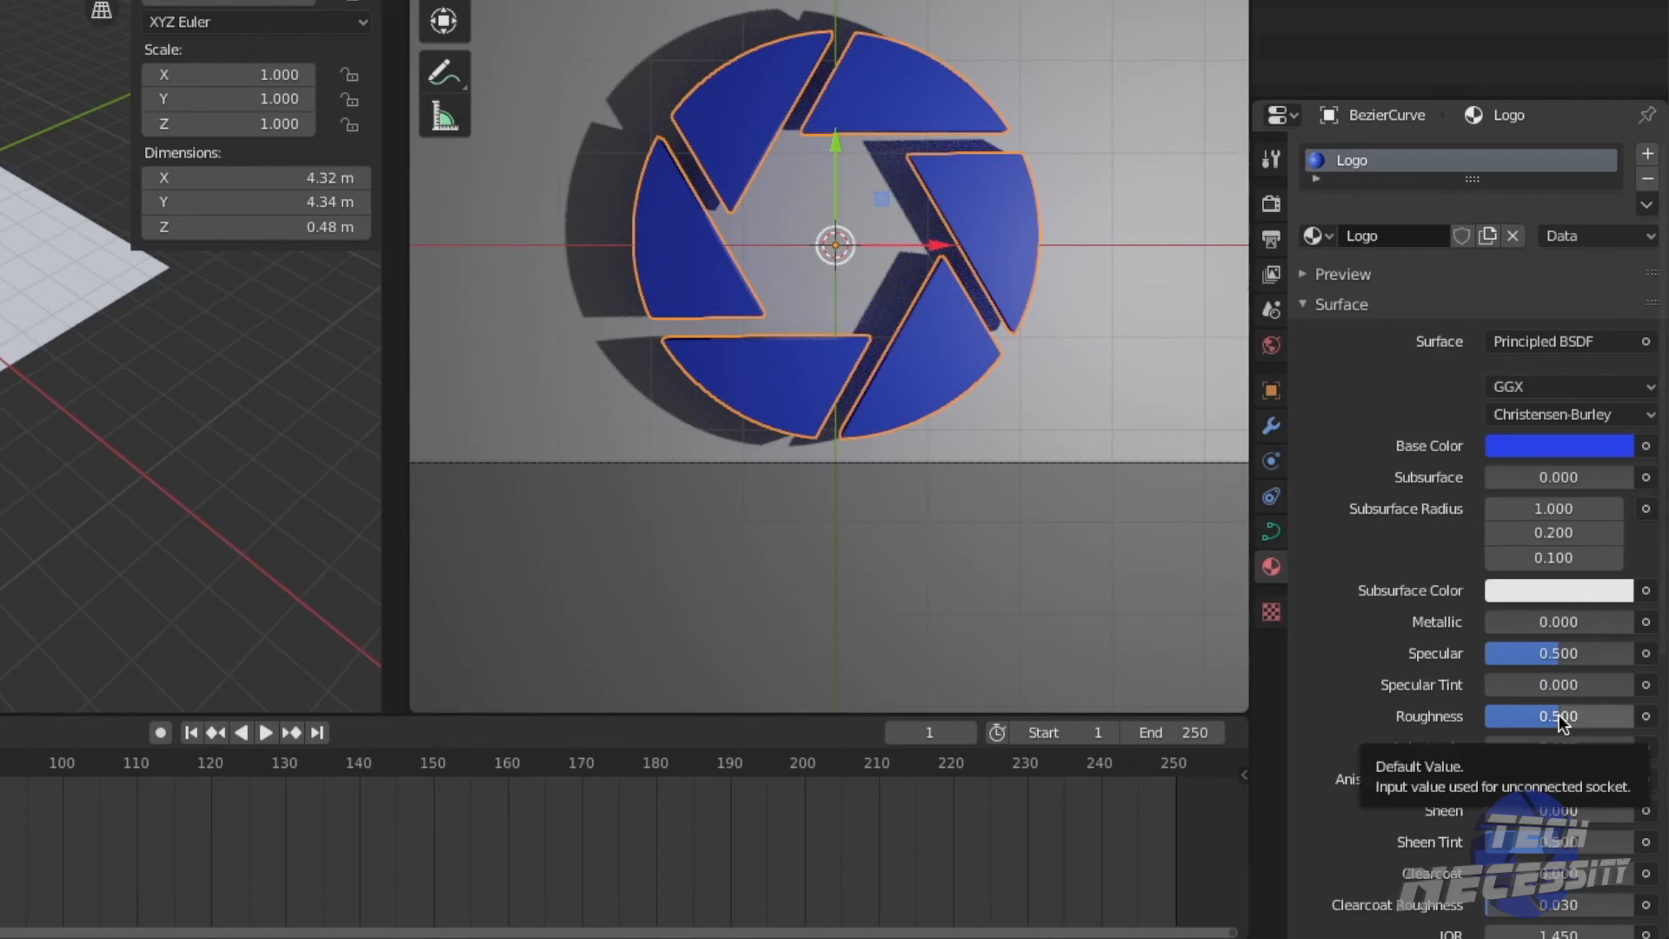
drag(1555, 715, 1486, 715)
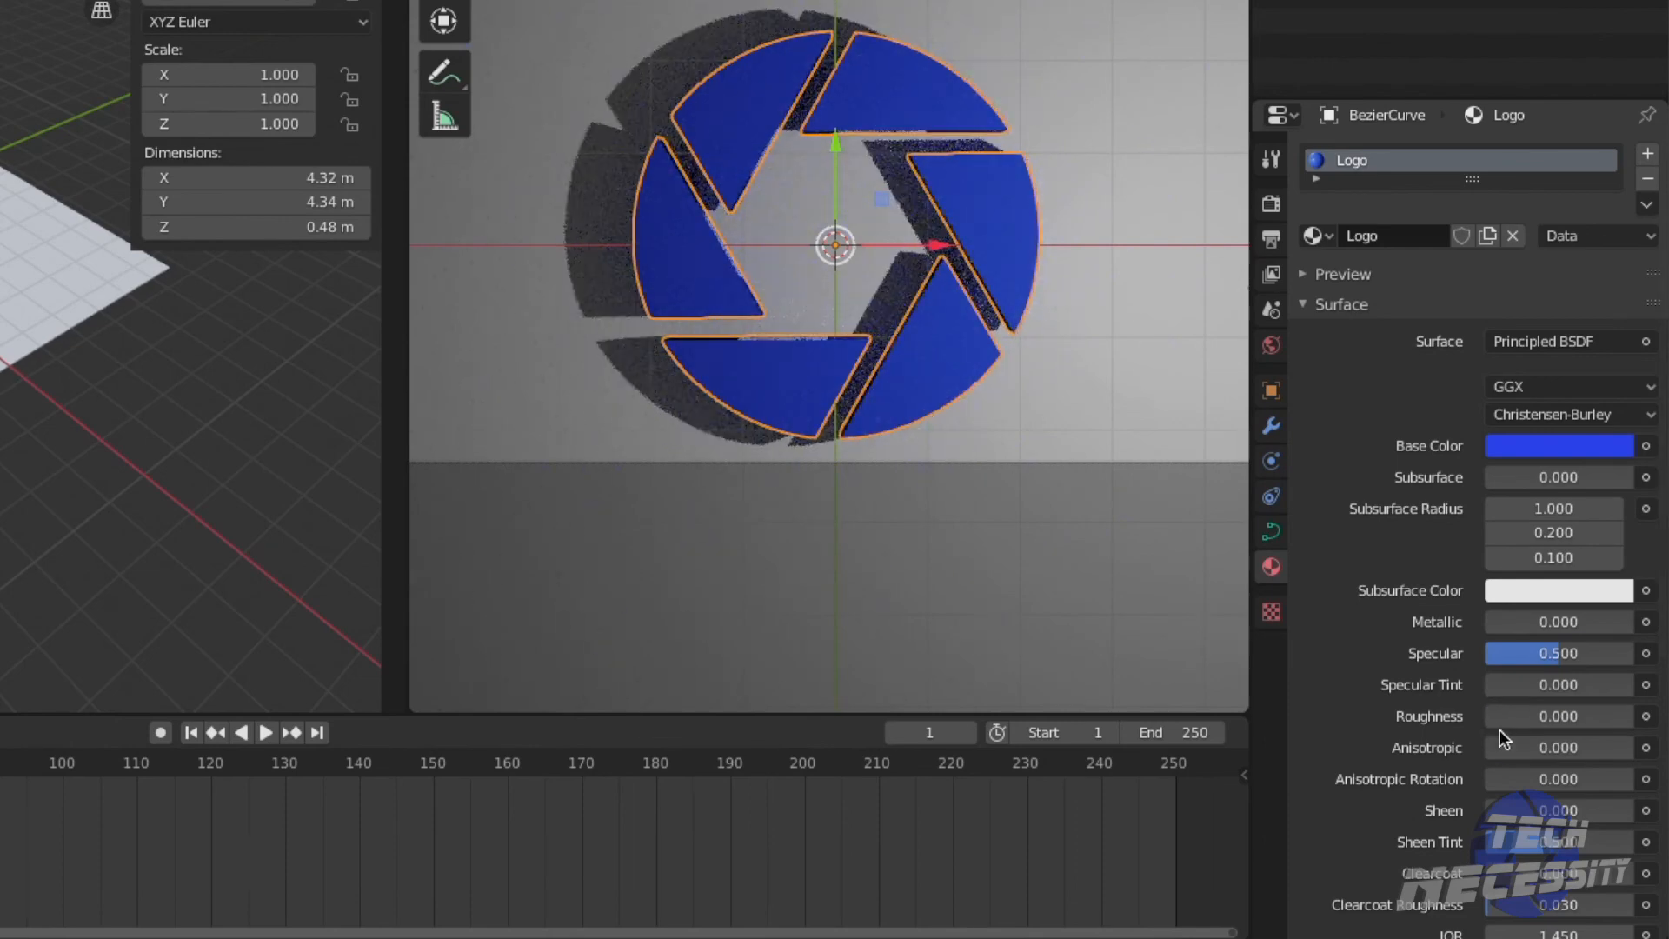
drag(1555, 715, 1575, 716)
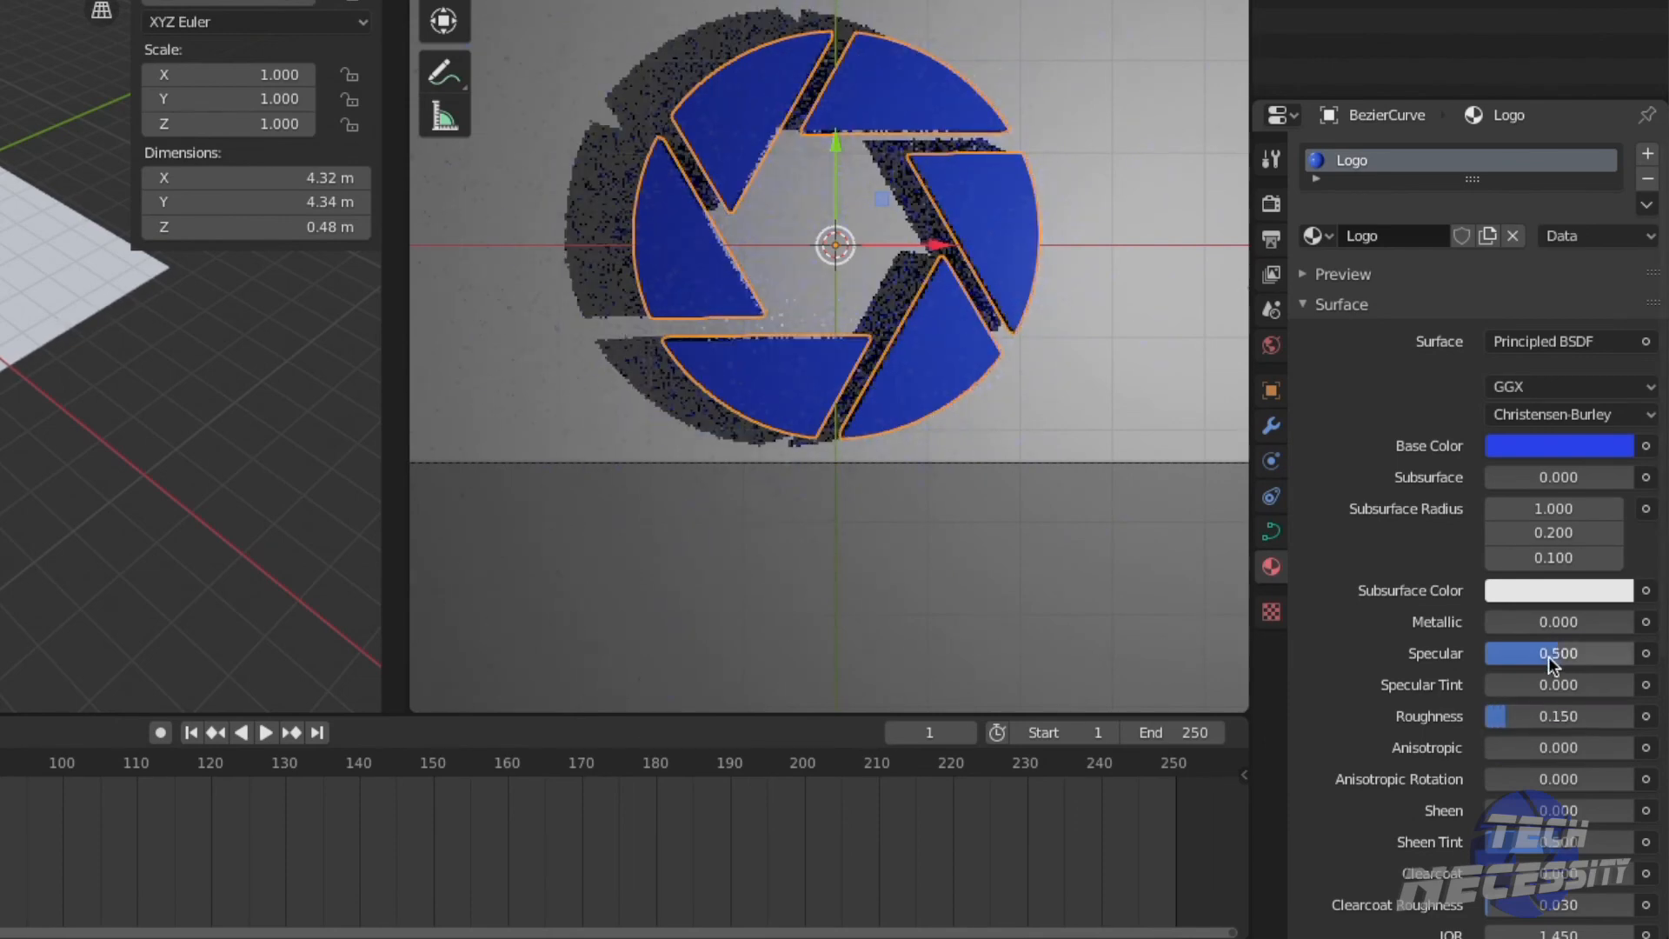
drag(1555, 658, 1557, 624)
drag(1556, 716, 1531, 715)
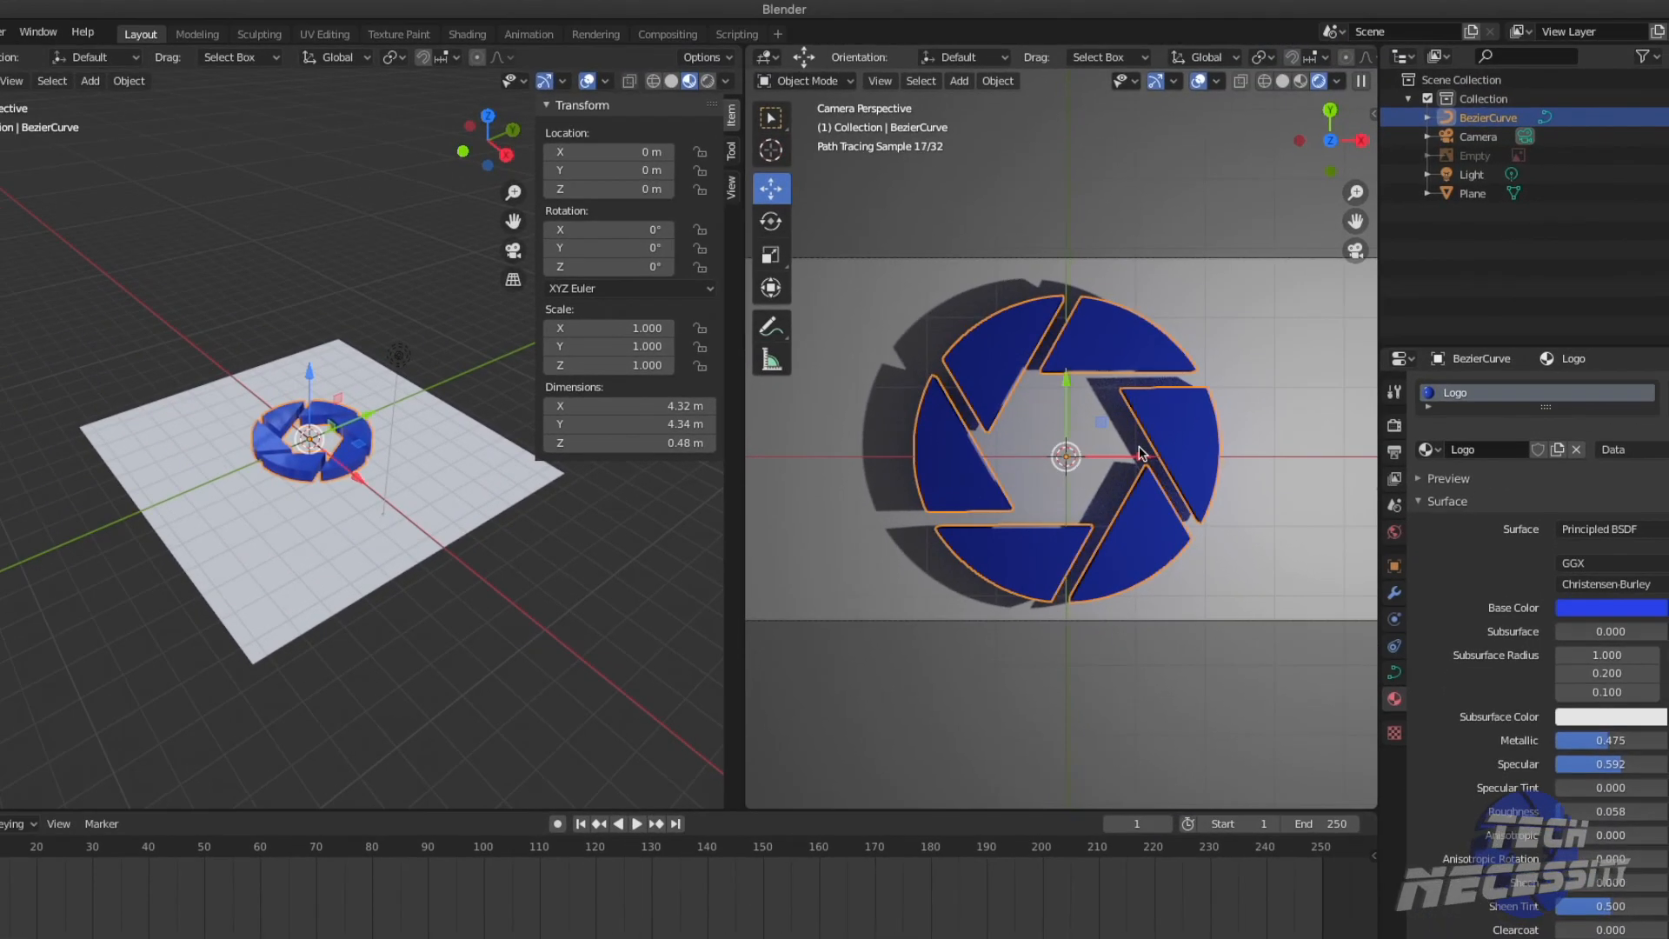
Step: Turn Lock Camera to View back on and orbit the camera to a low, oblique angle on the logo
key(n)
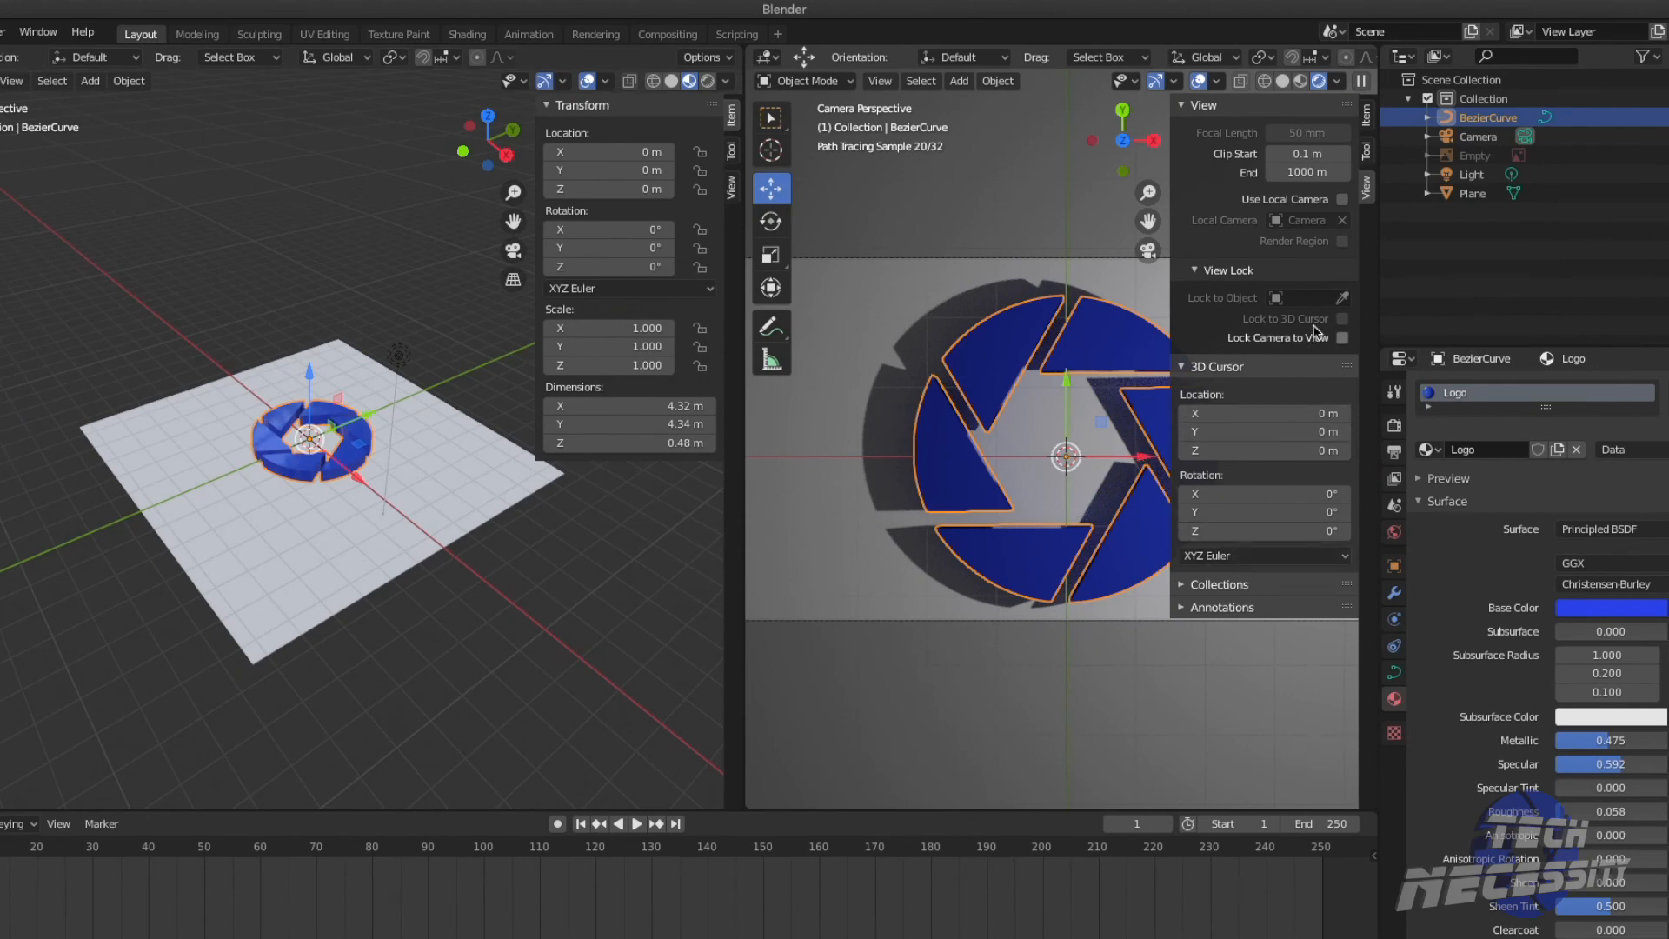
click(1343, 338)
key(n)
middle_drag(1028, 543, 1046, 400)
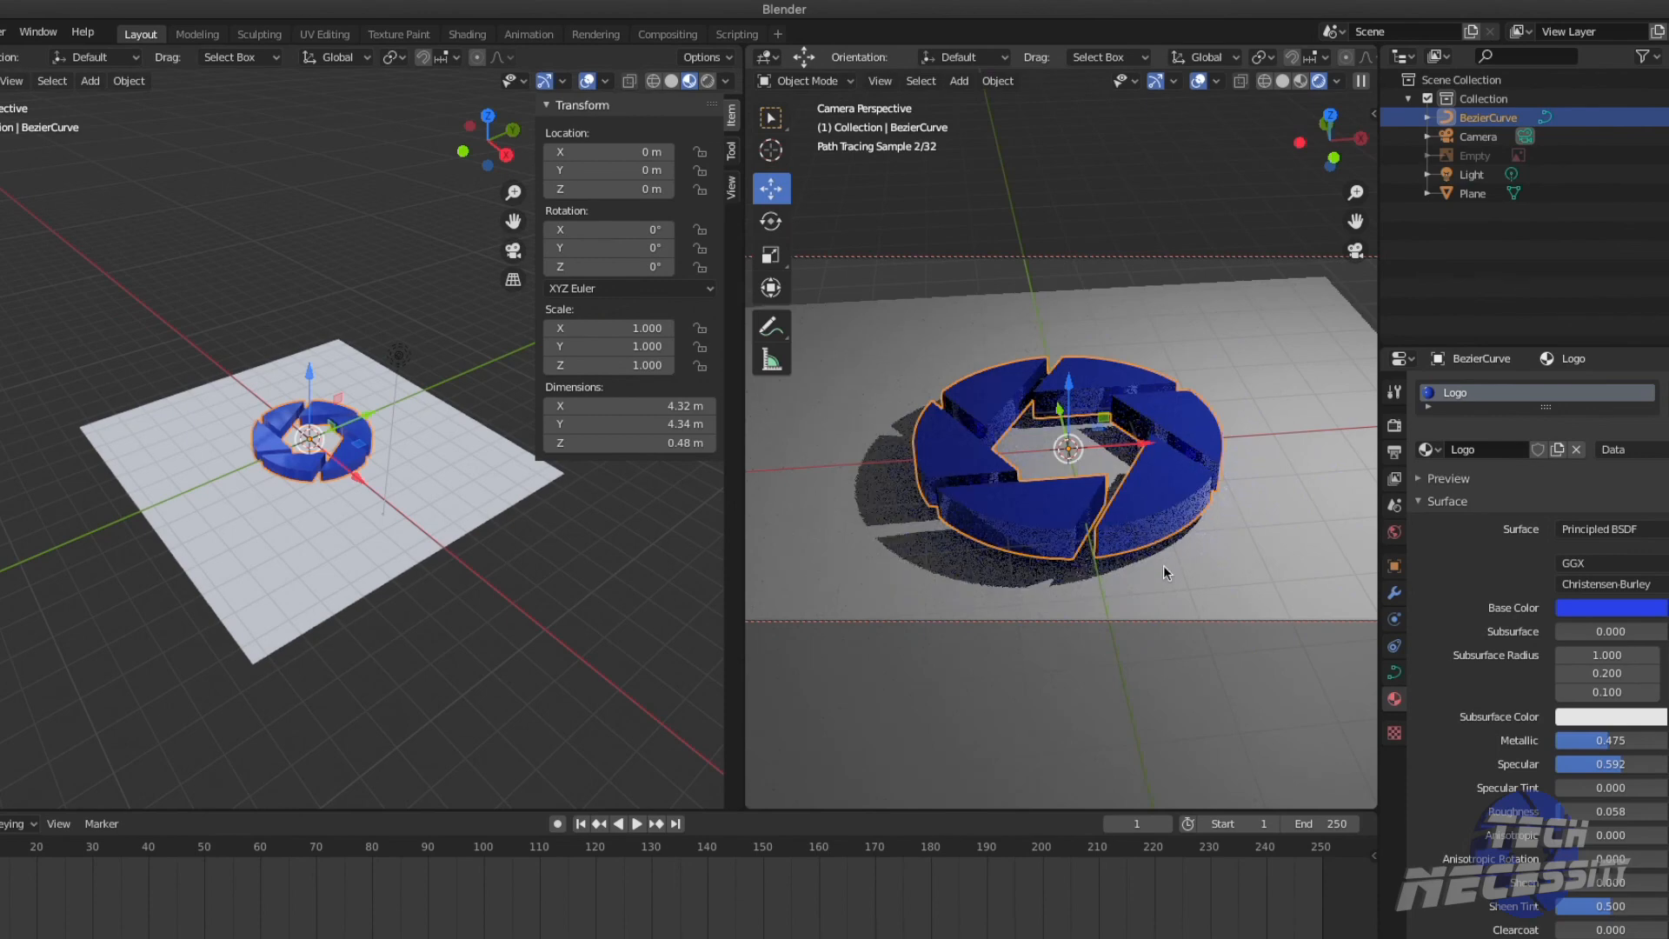
scroll(1166, 573, up, 2)
mouse_move(1069, 569)
middle_down()
mouse_move(1078, 543)
mouse_move(1050, 561)
middle_up()
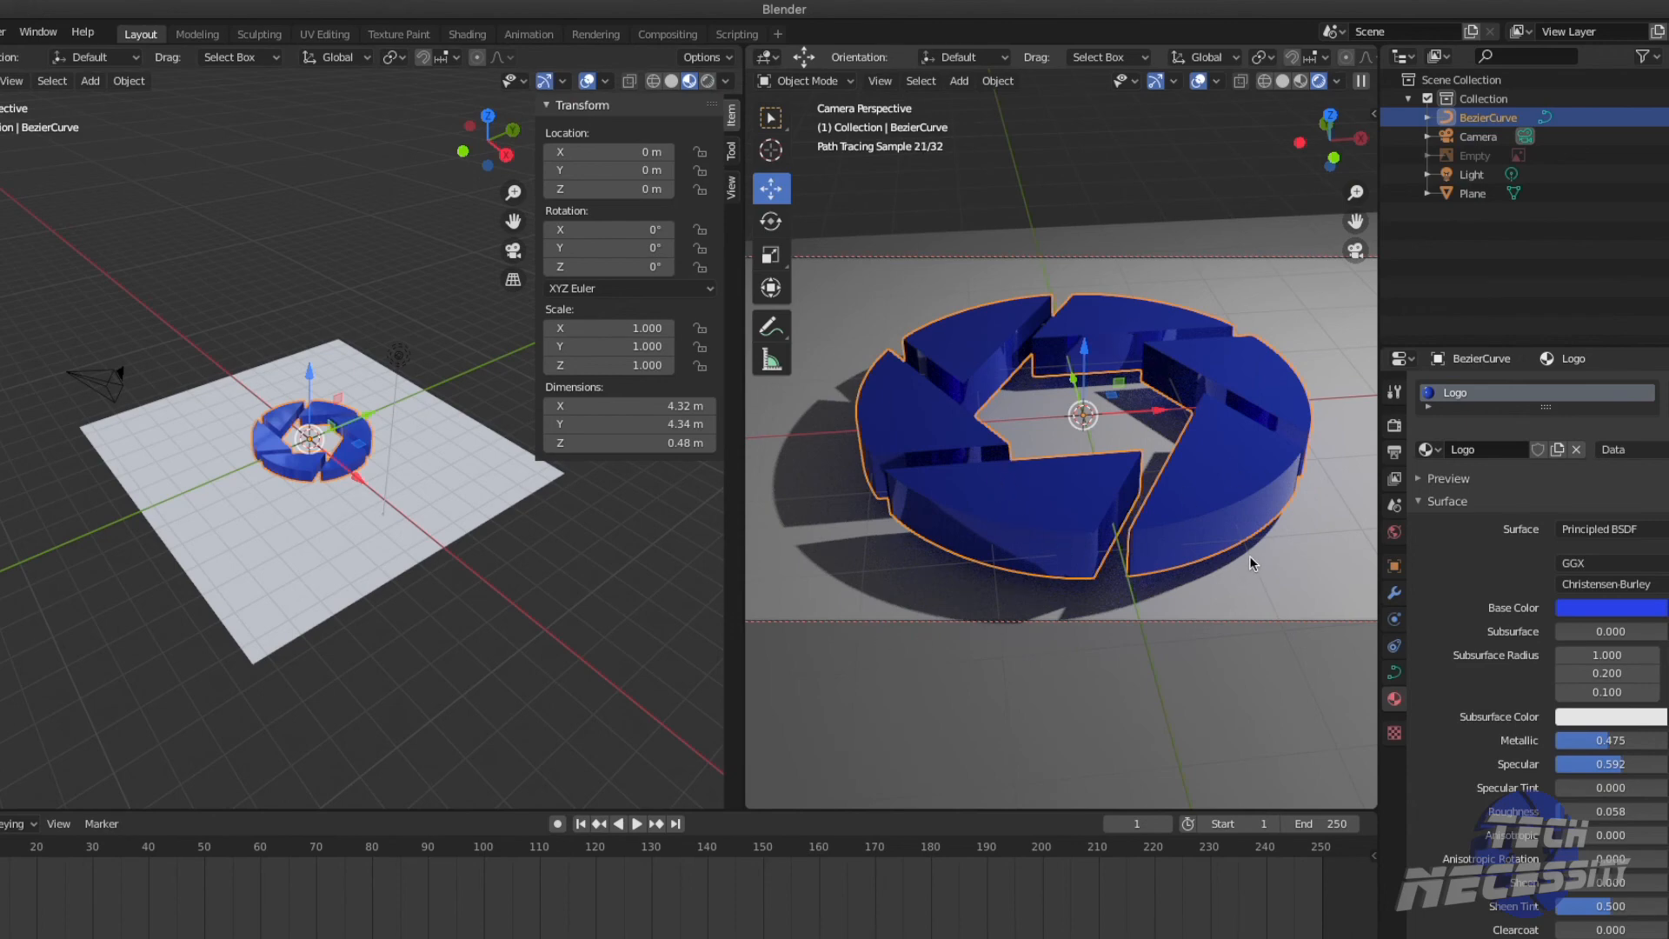
scroll(1204, 520, down, 2)
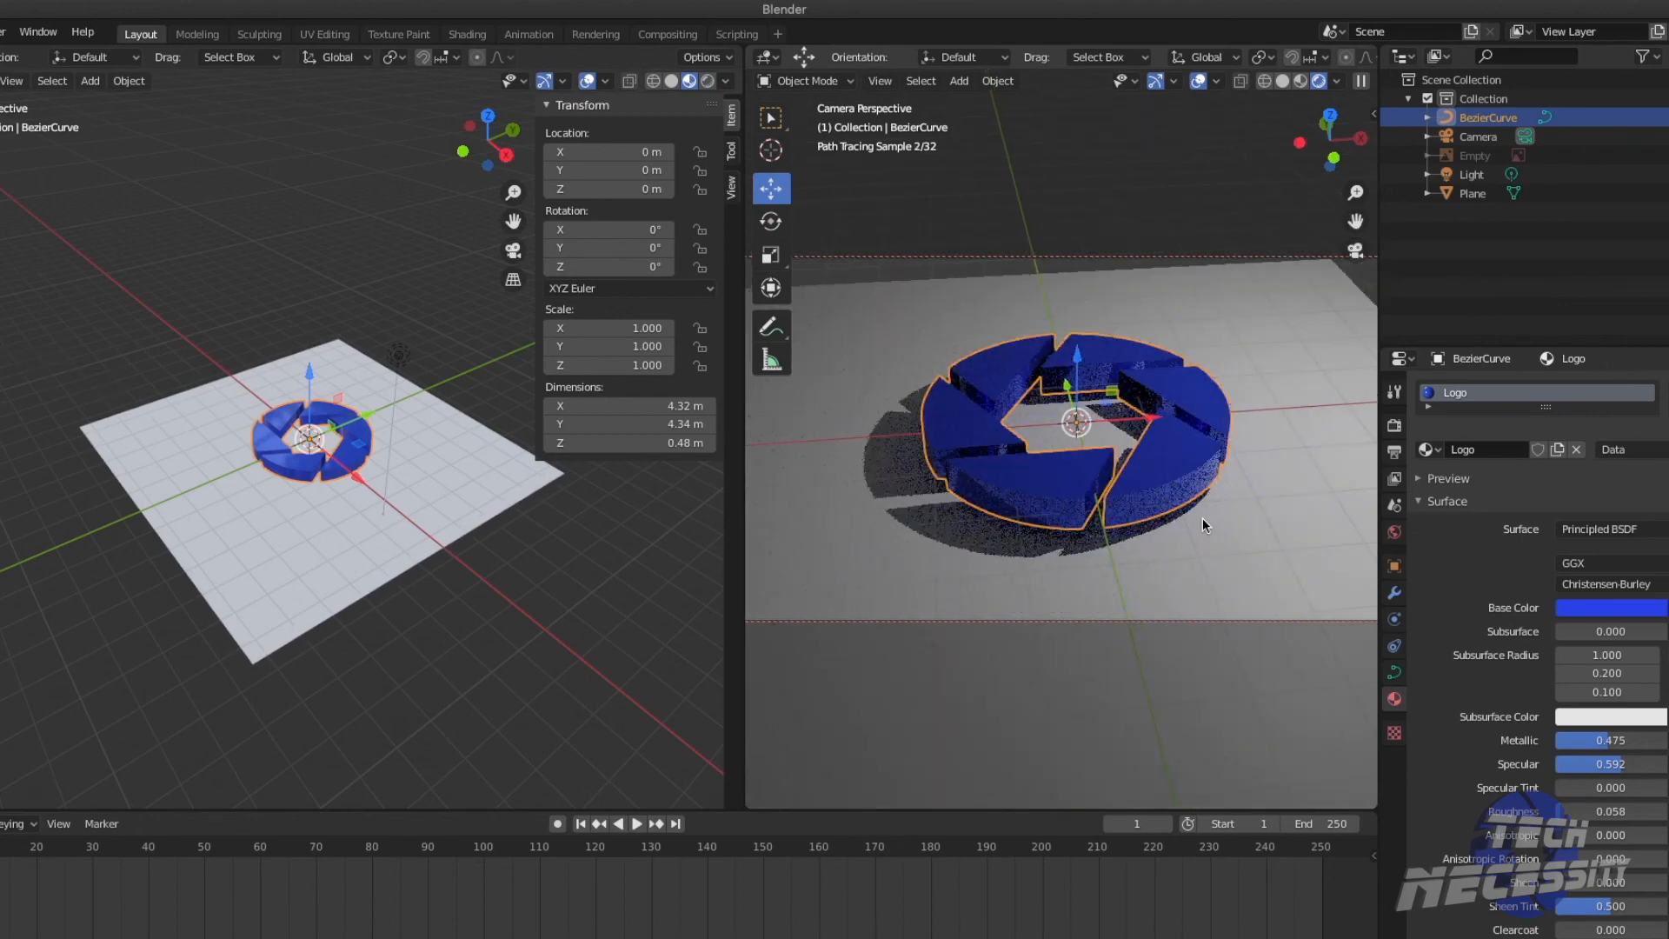
Step: Move the camera closer so the logo nearly fills the frame, and turn off Lock Camera to View
scroll(1202, 519, up, 3)
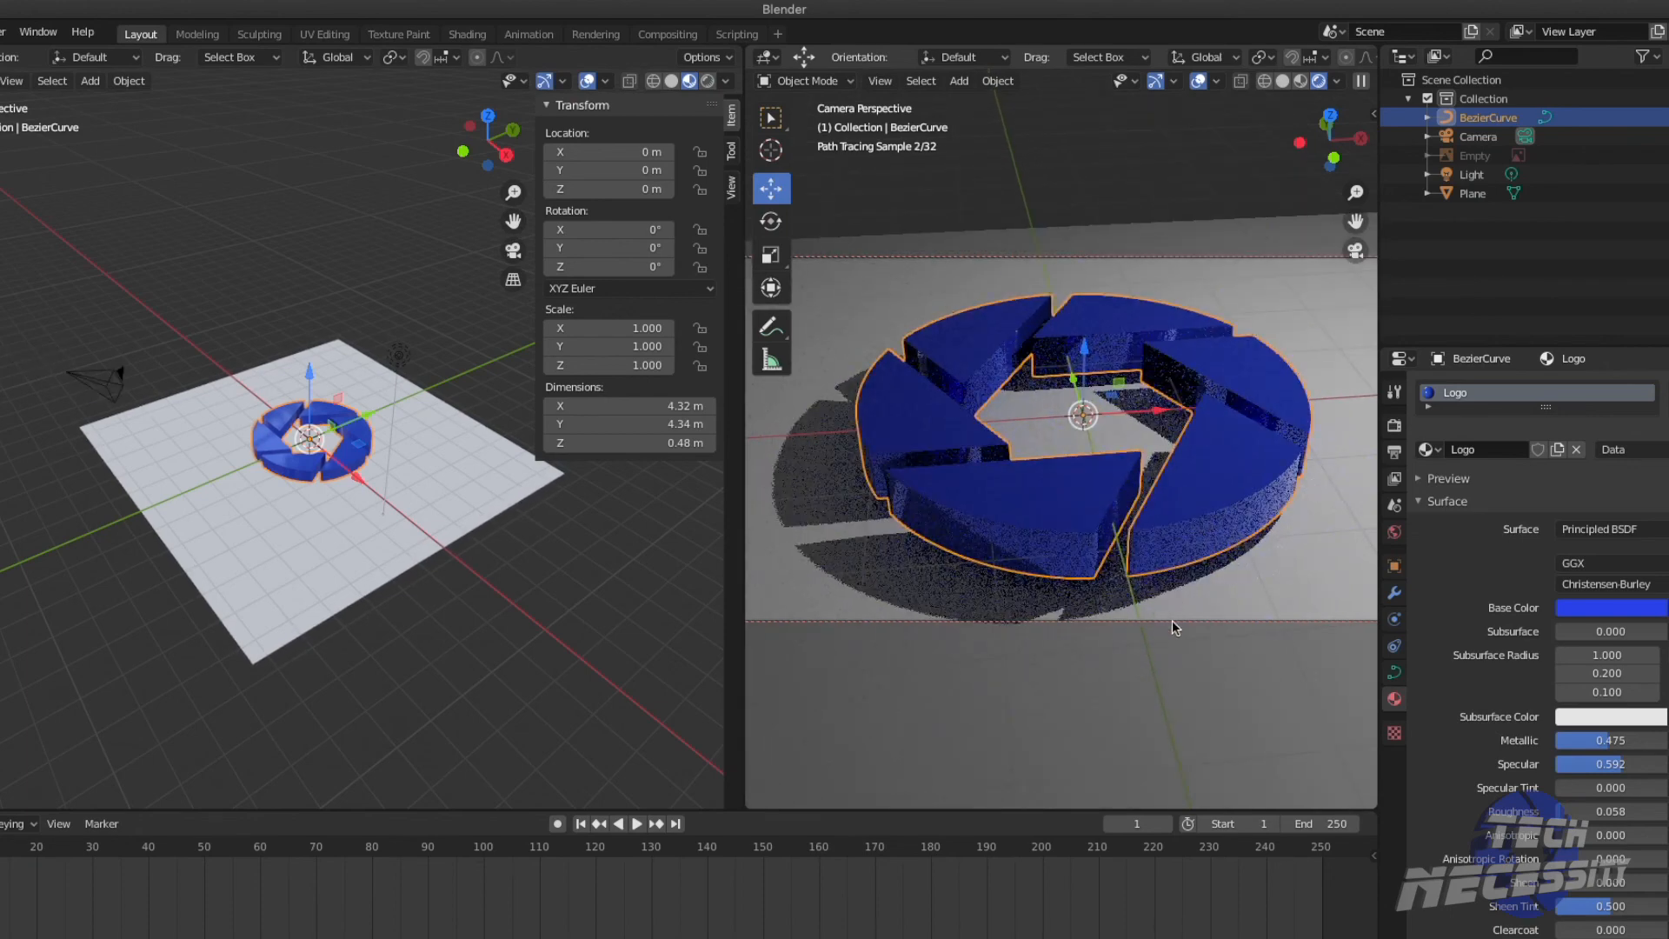
key(n)
click(1345, 340)
key(n)
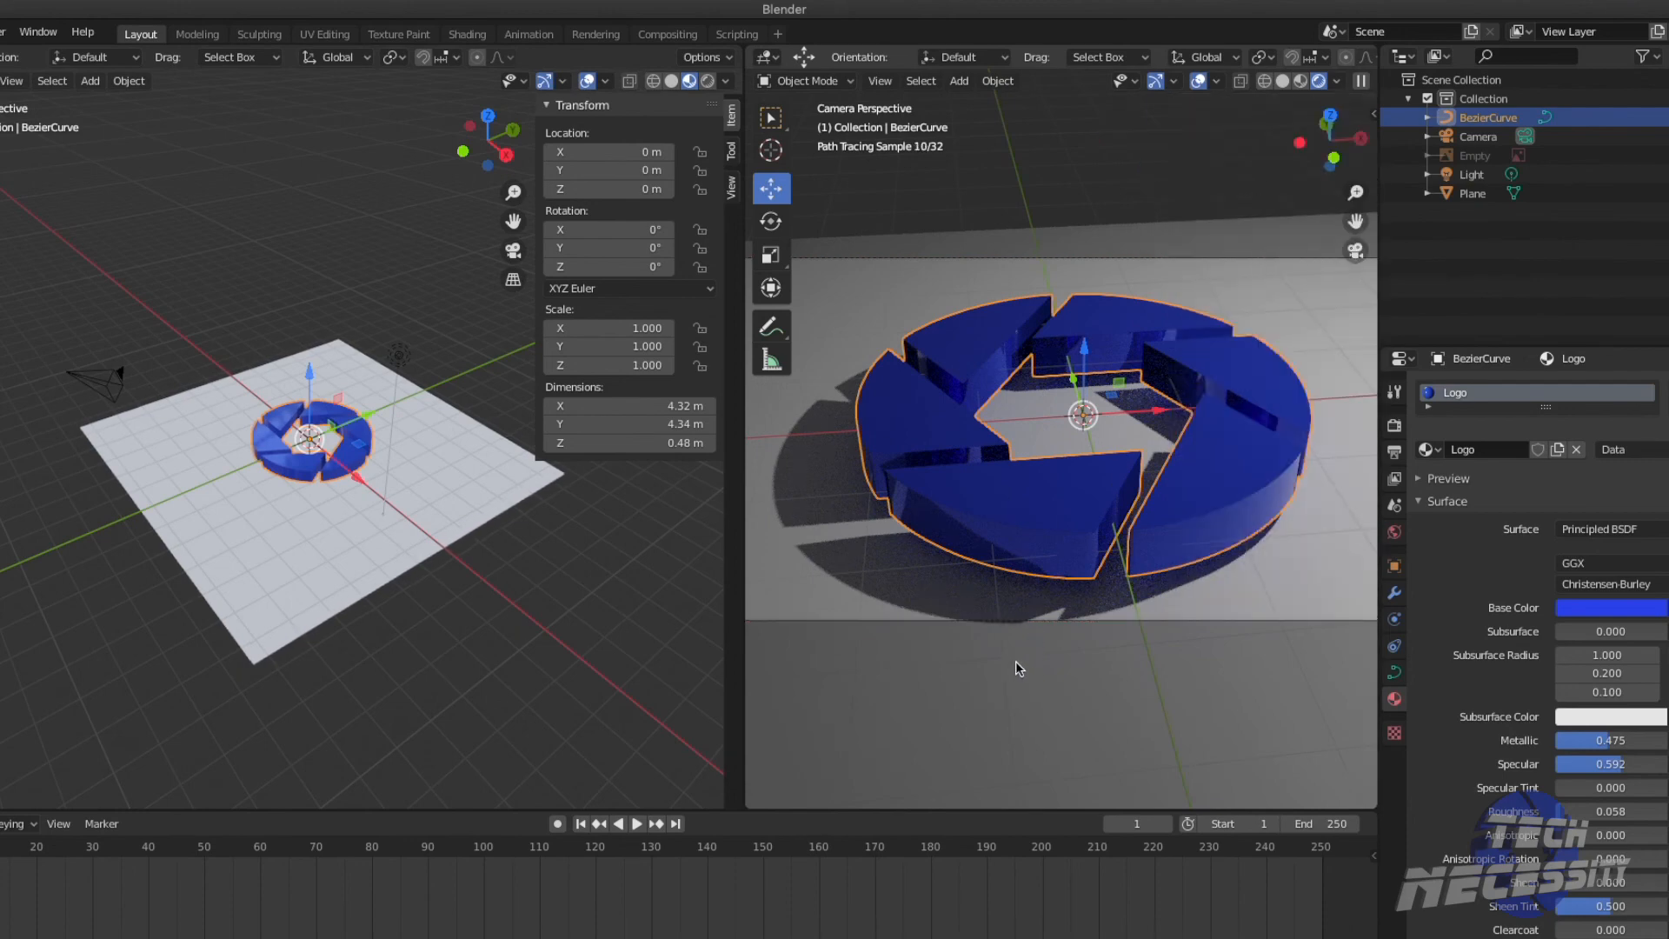
scroll(1016, 658, down, 2)
scroll(1017, 658, up, 1)
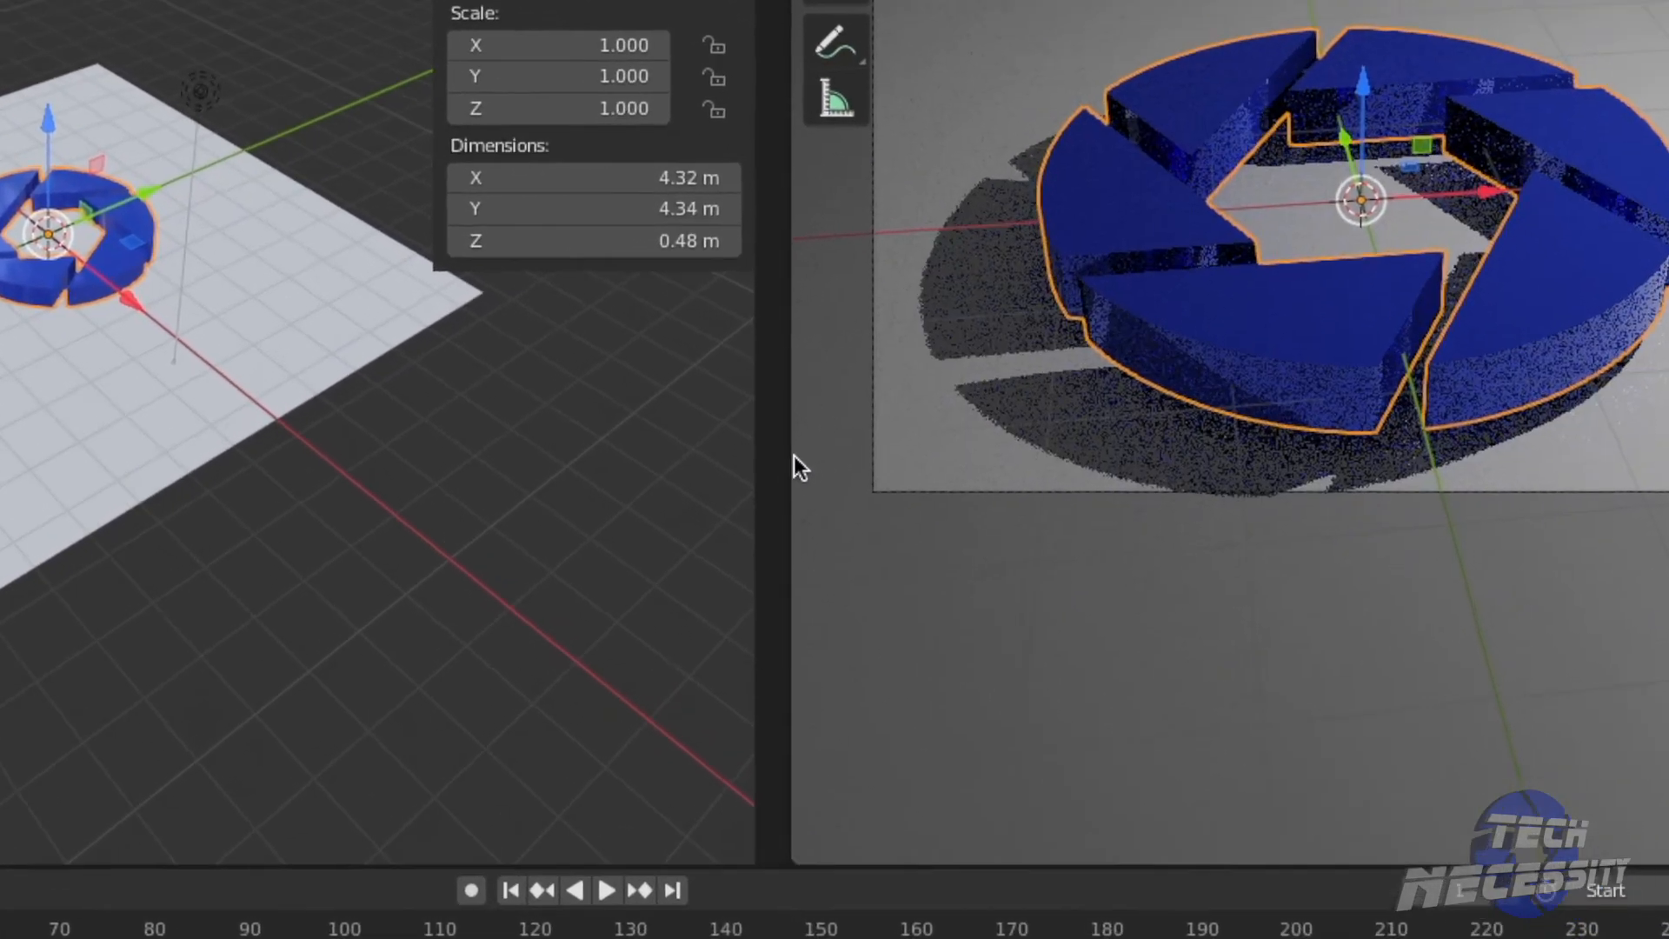
Step: Join the two 3D viewports into one, keeping the camera view and removing the perspective view
right_click(759, 513)
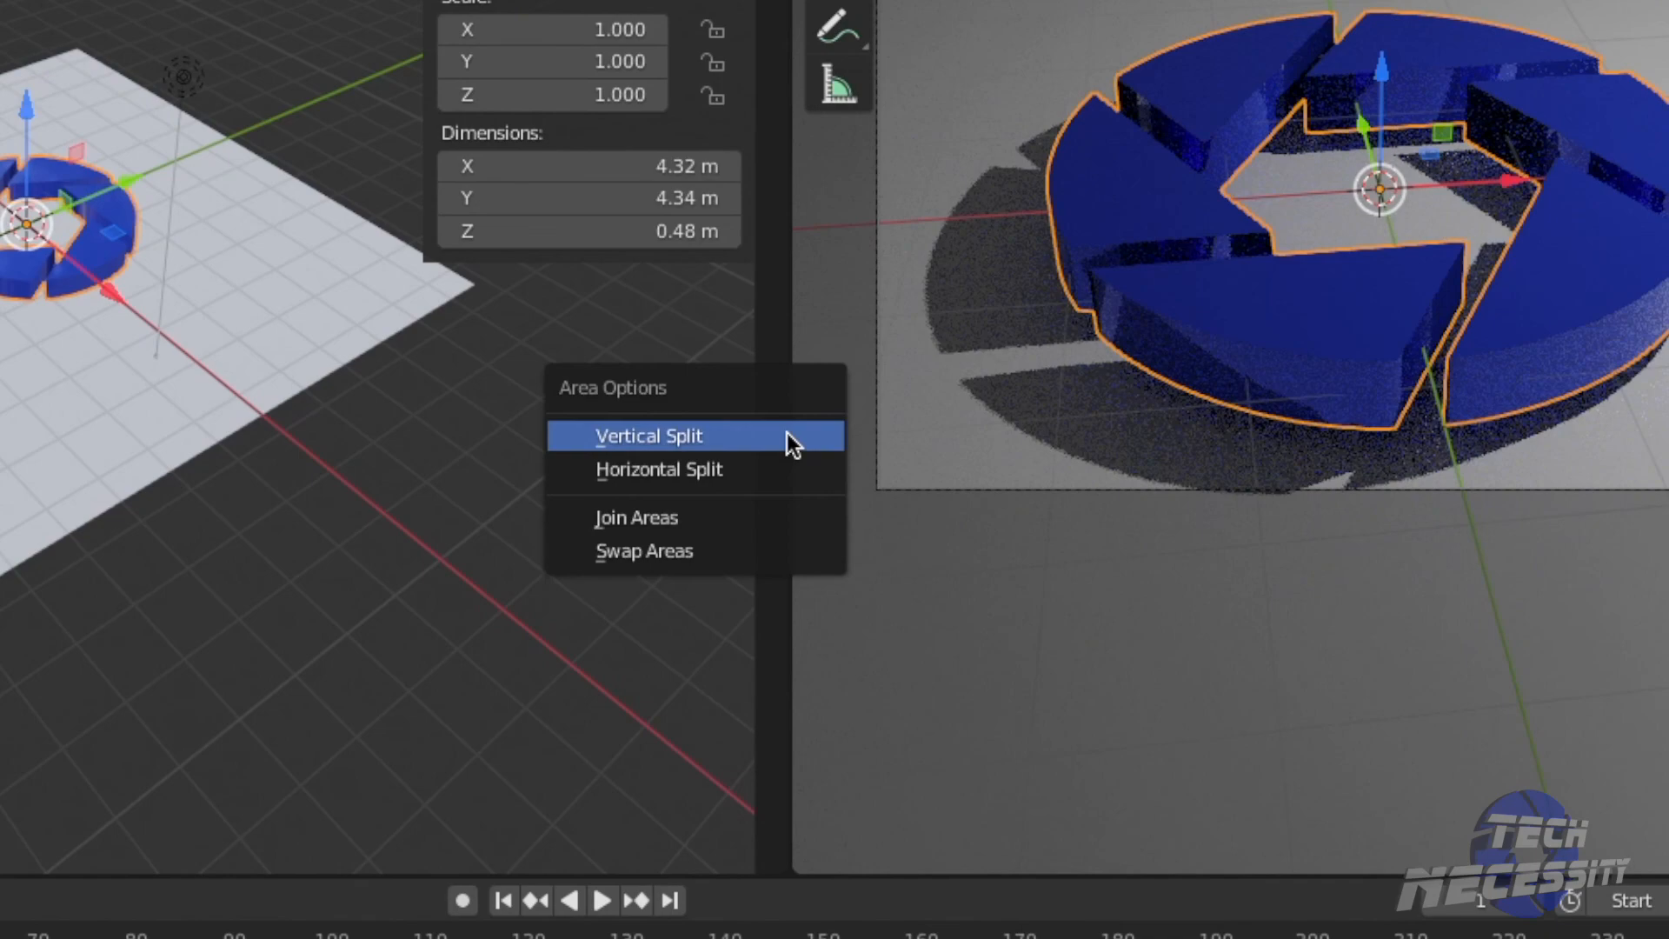
click(661, 518)
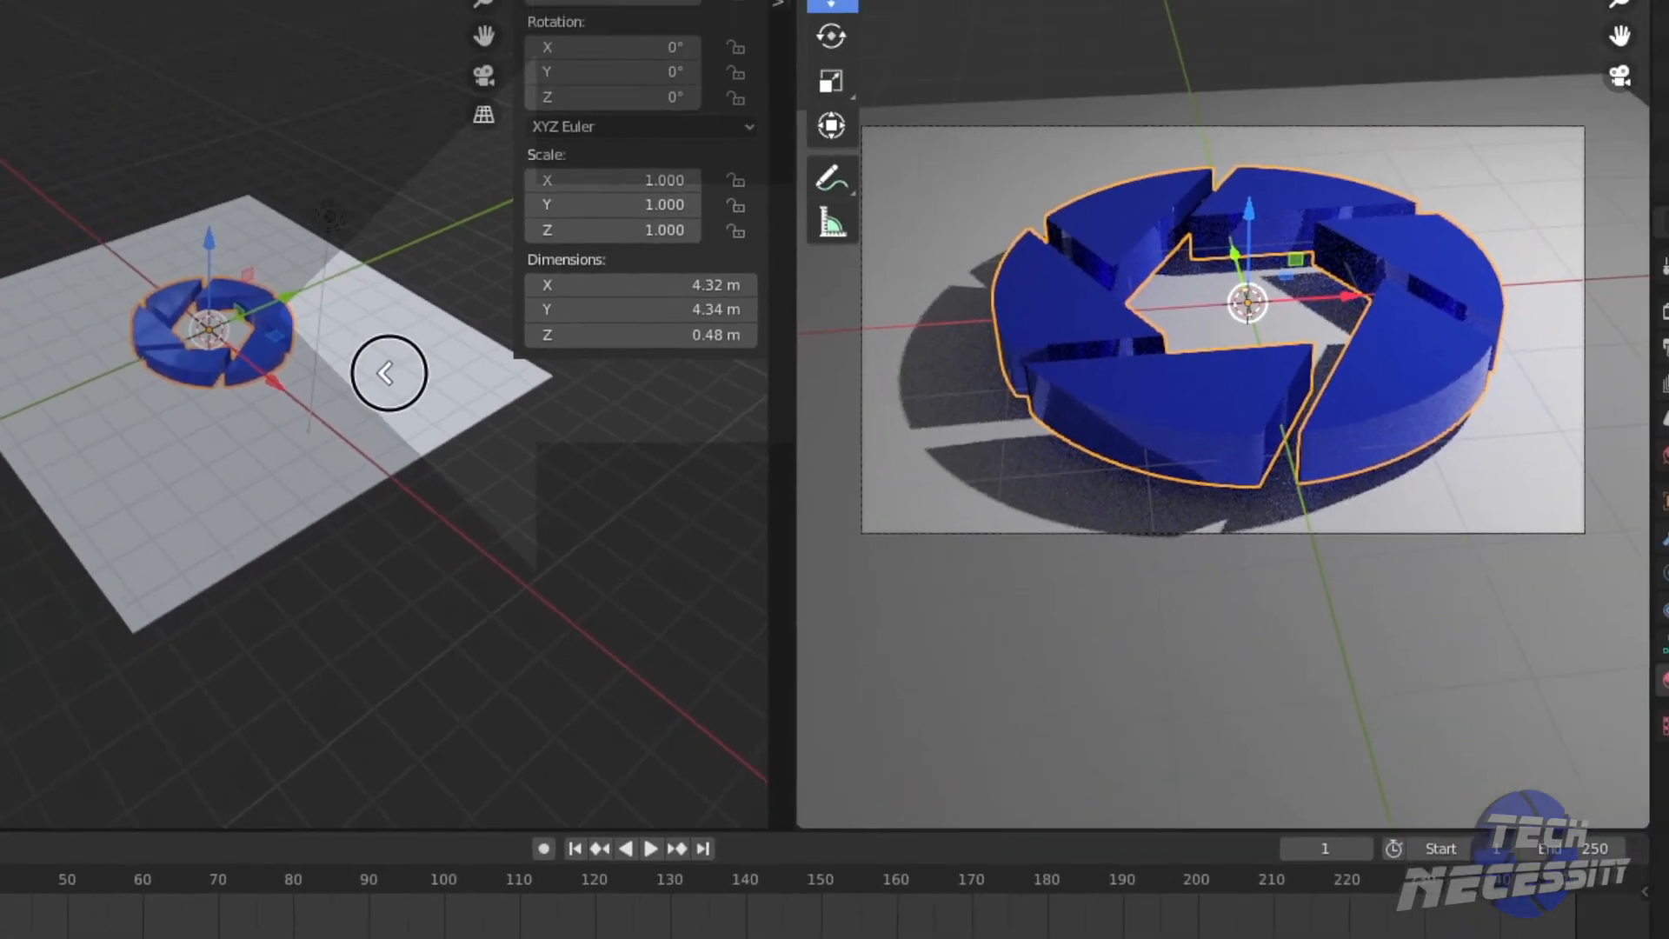
click(389, 372)
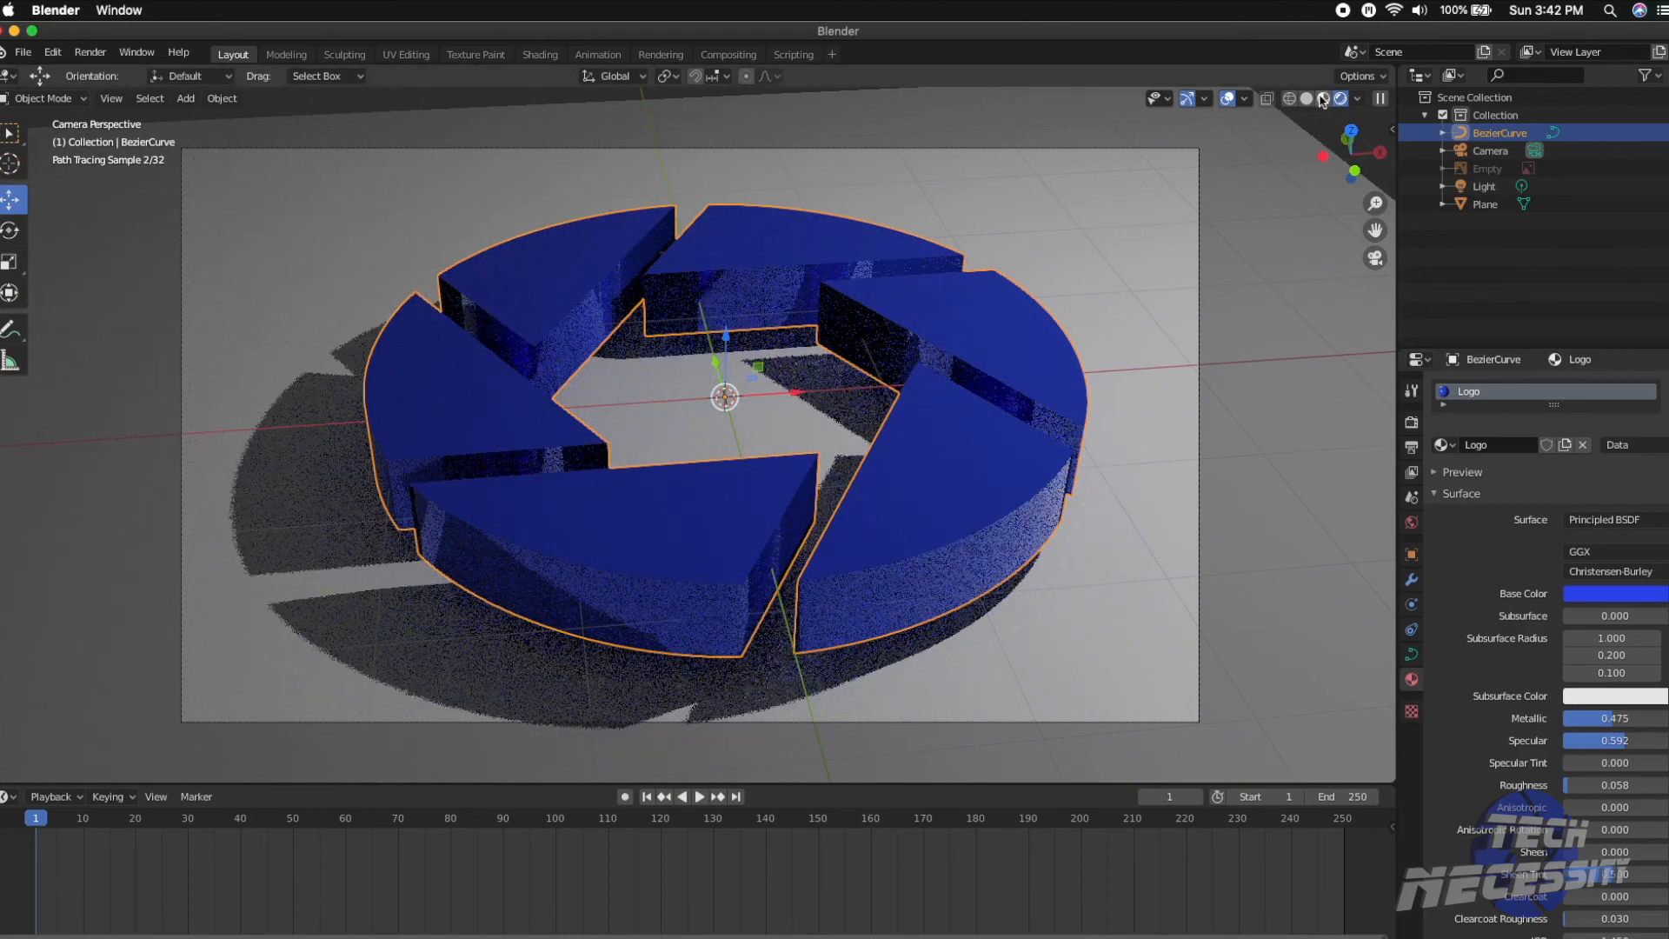
Step: Set the Cycles render sampling to 200 samples in the scene's render properties
click(1411, 446)
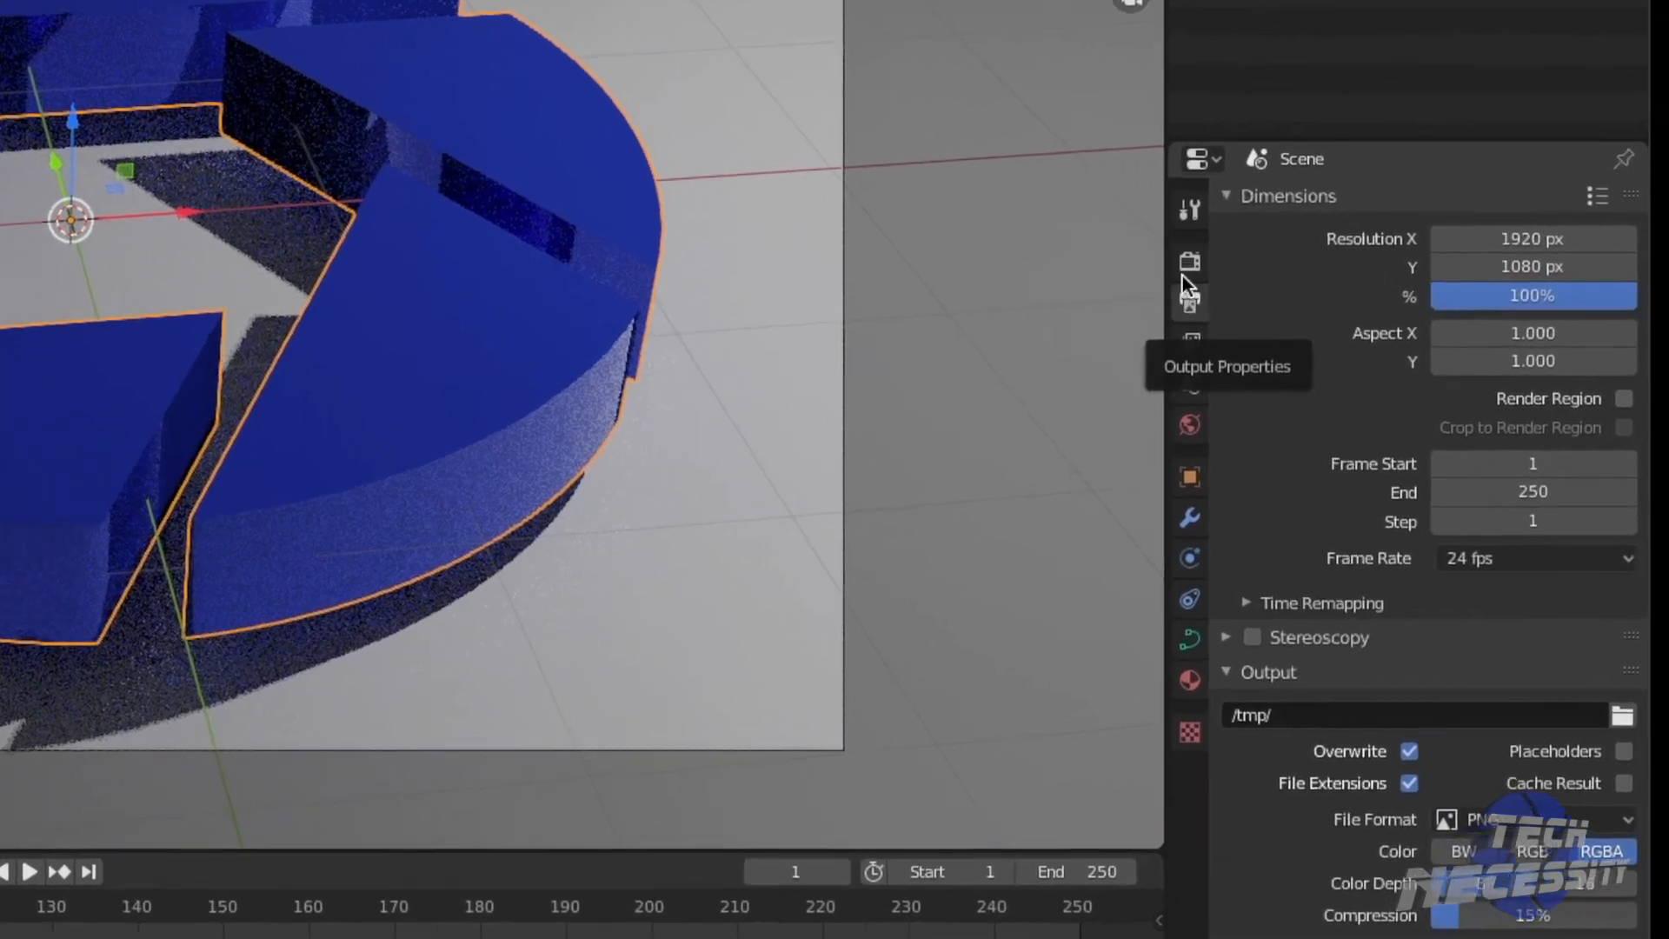
click(1193, 270)
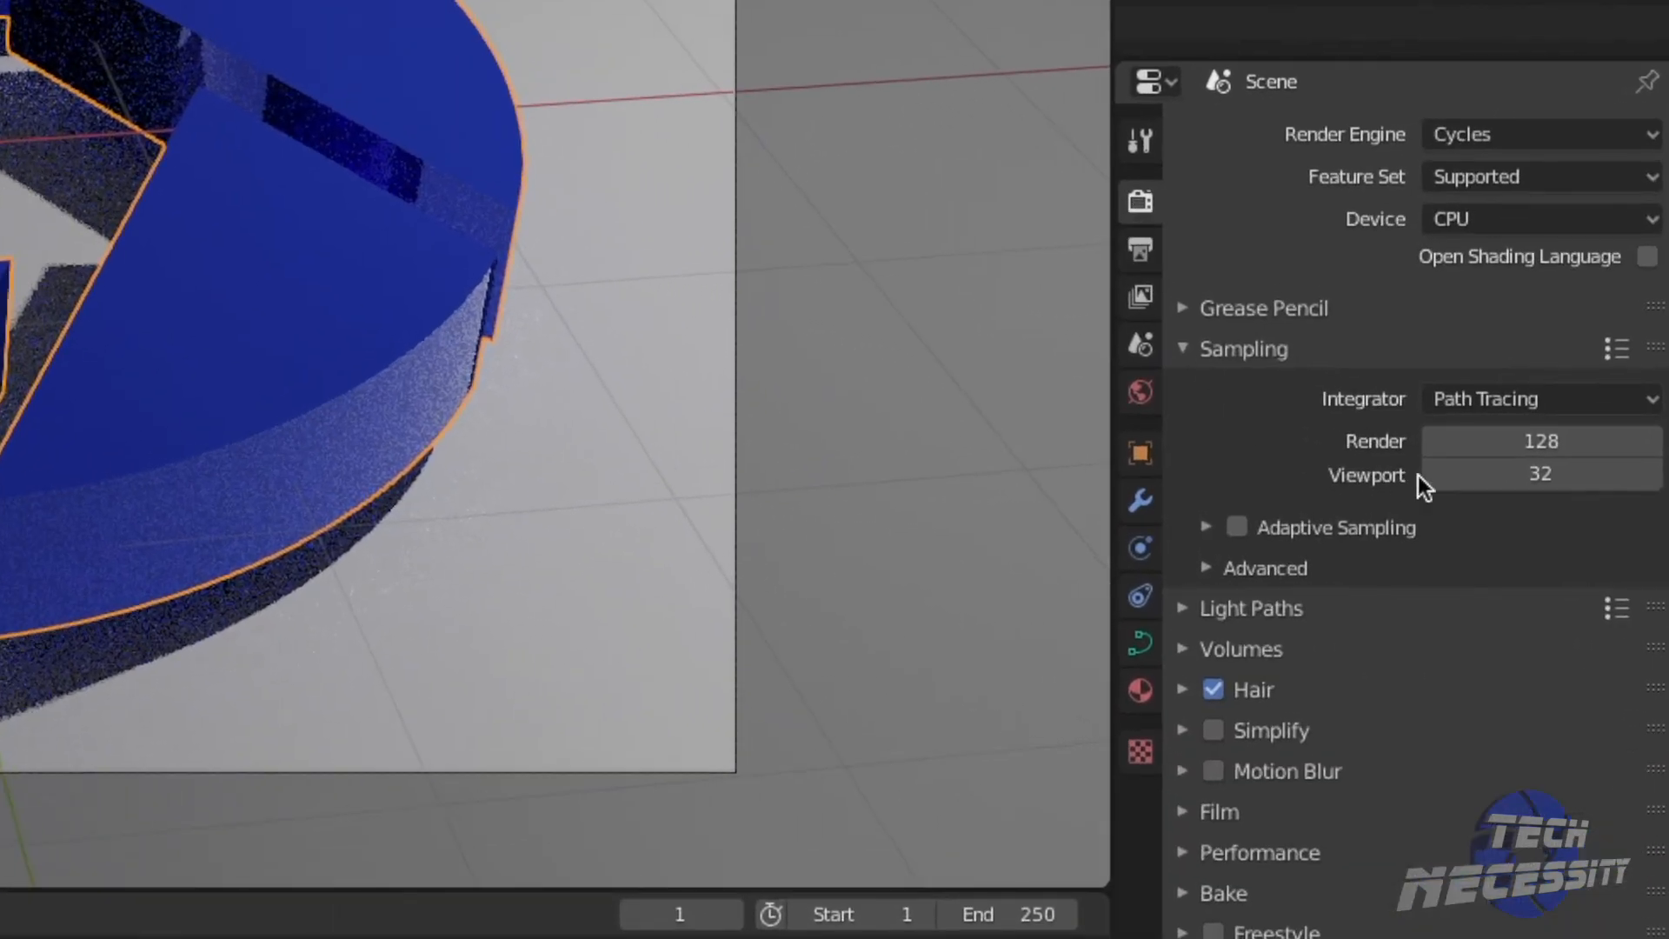
click(1565, 441)
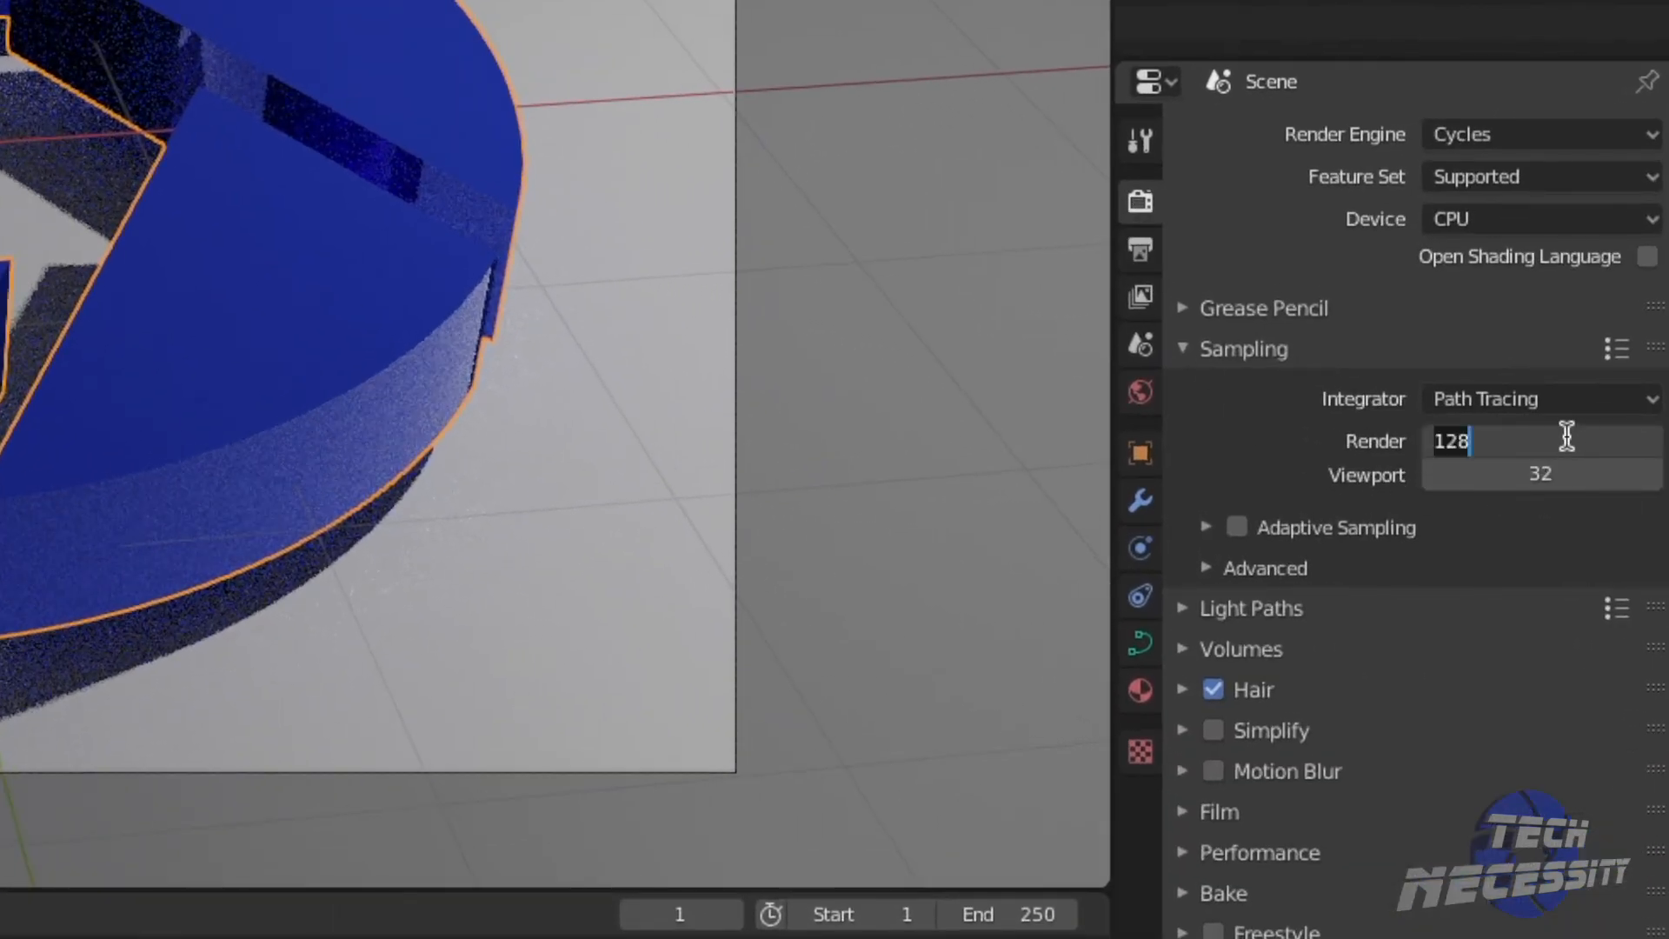
text(200)
key(Return)
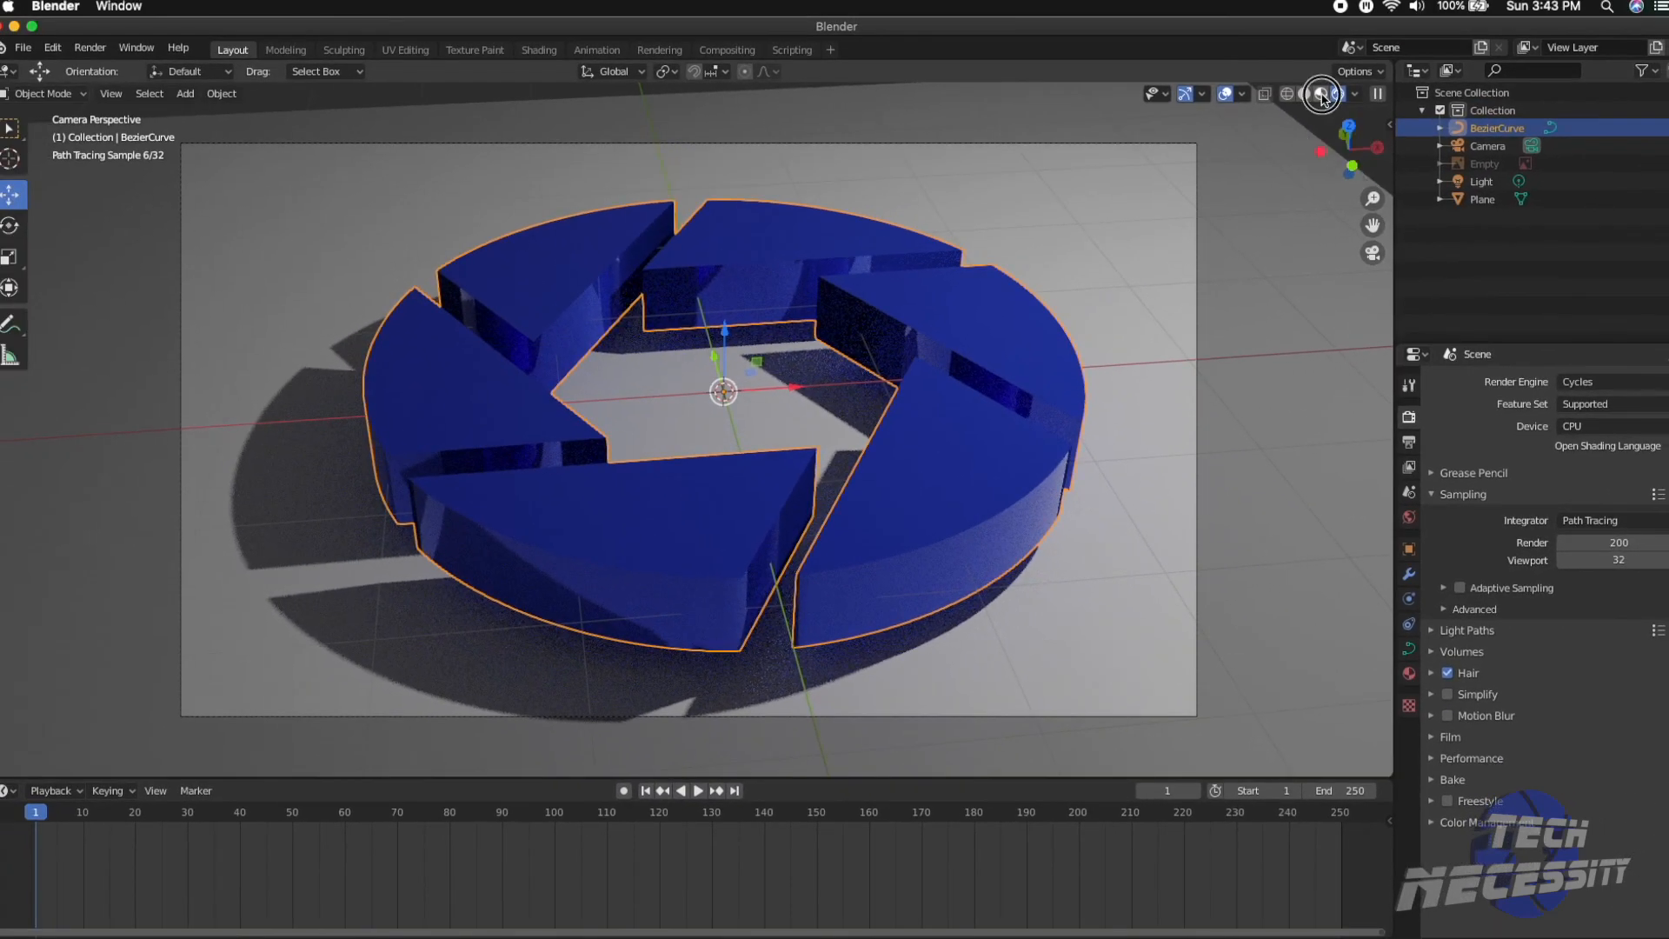
Step: Switch the viewport shading to Material Preview and render the still image
click(1341, 94)
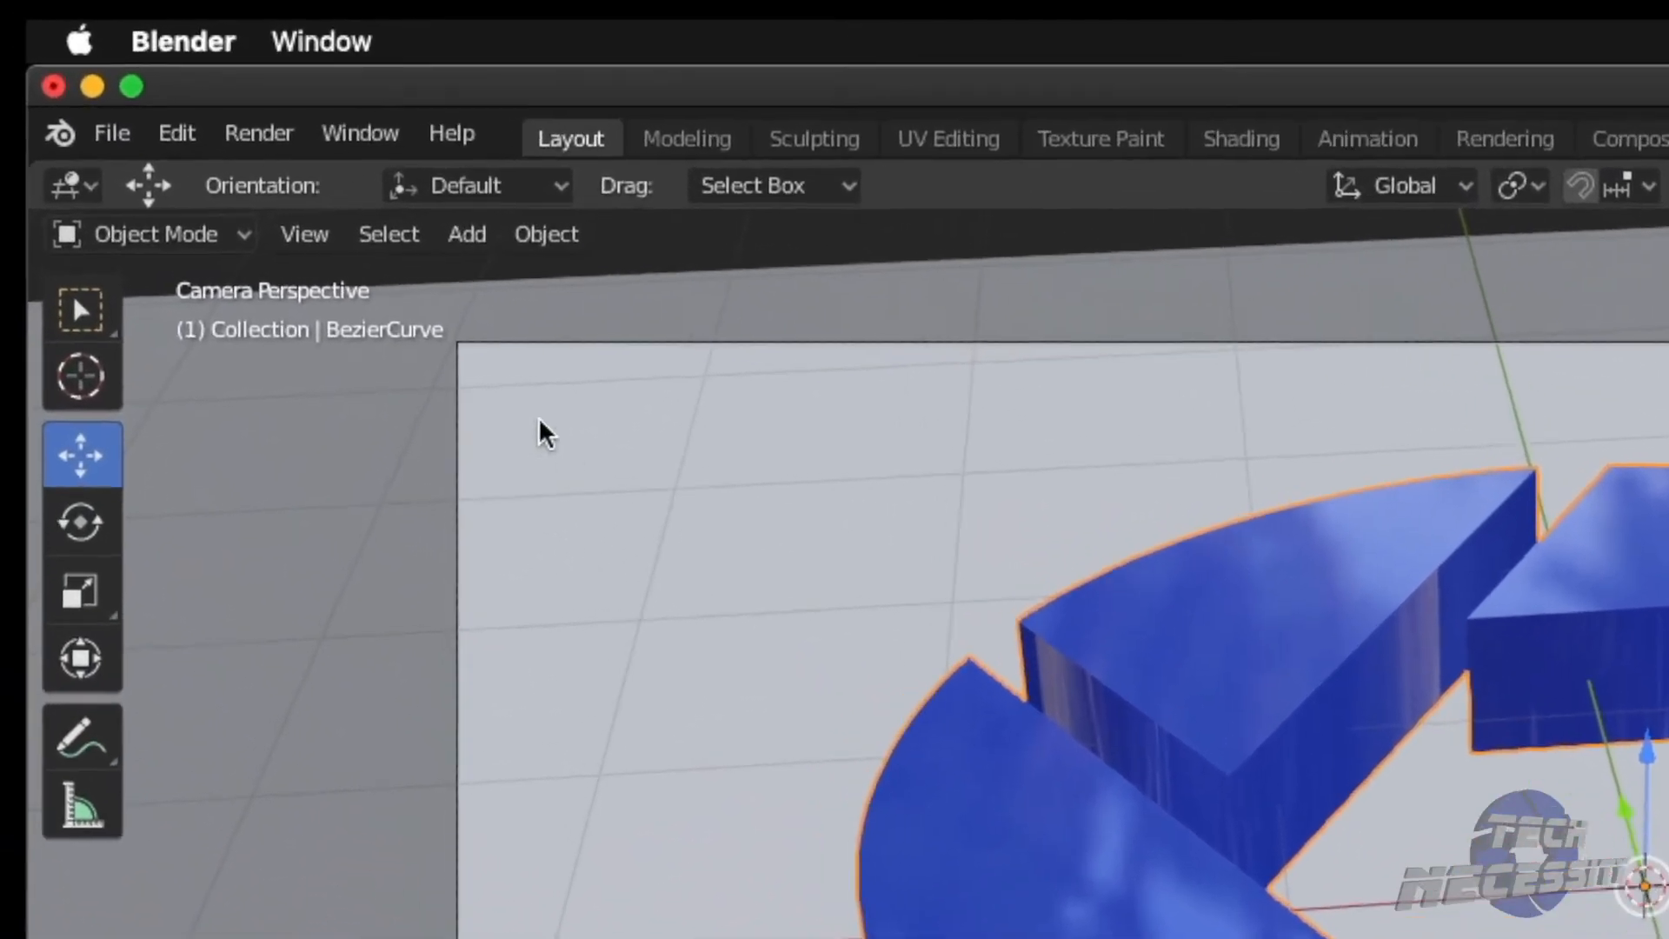
click(235, 119)
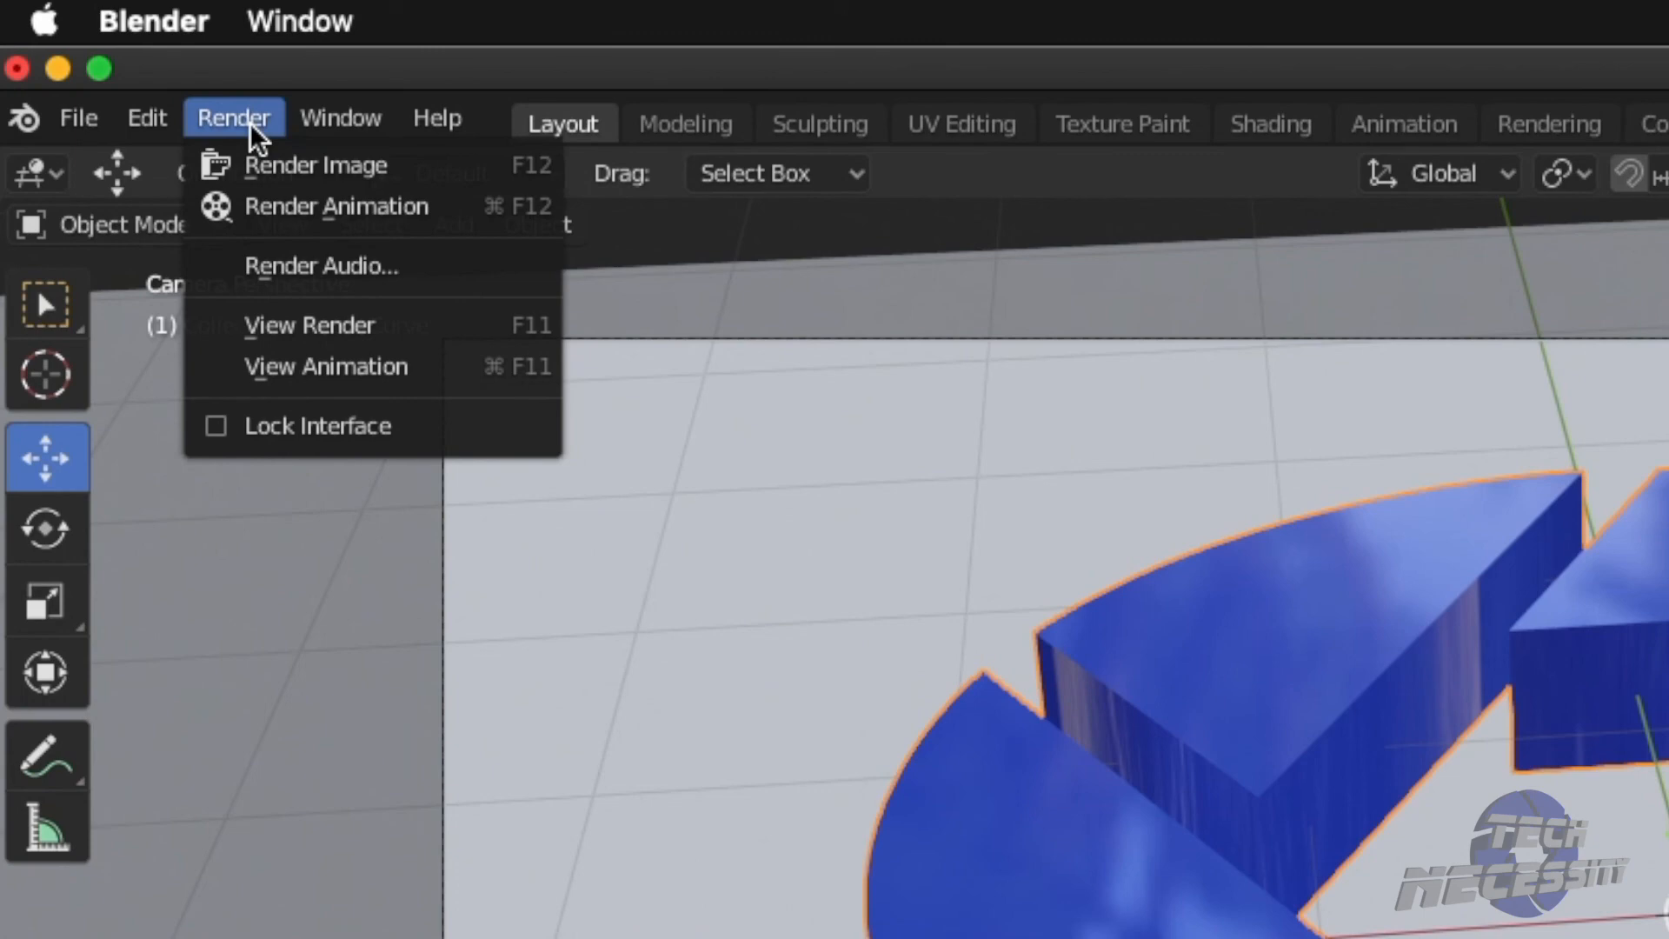
click(266, 168)
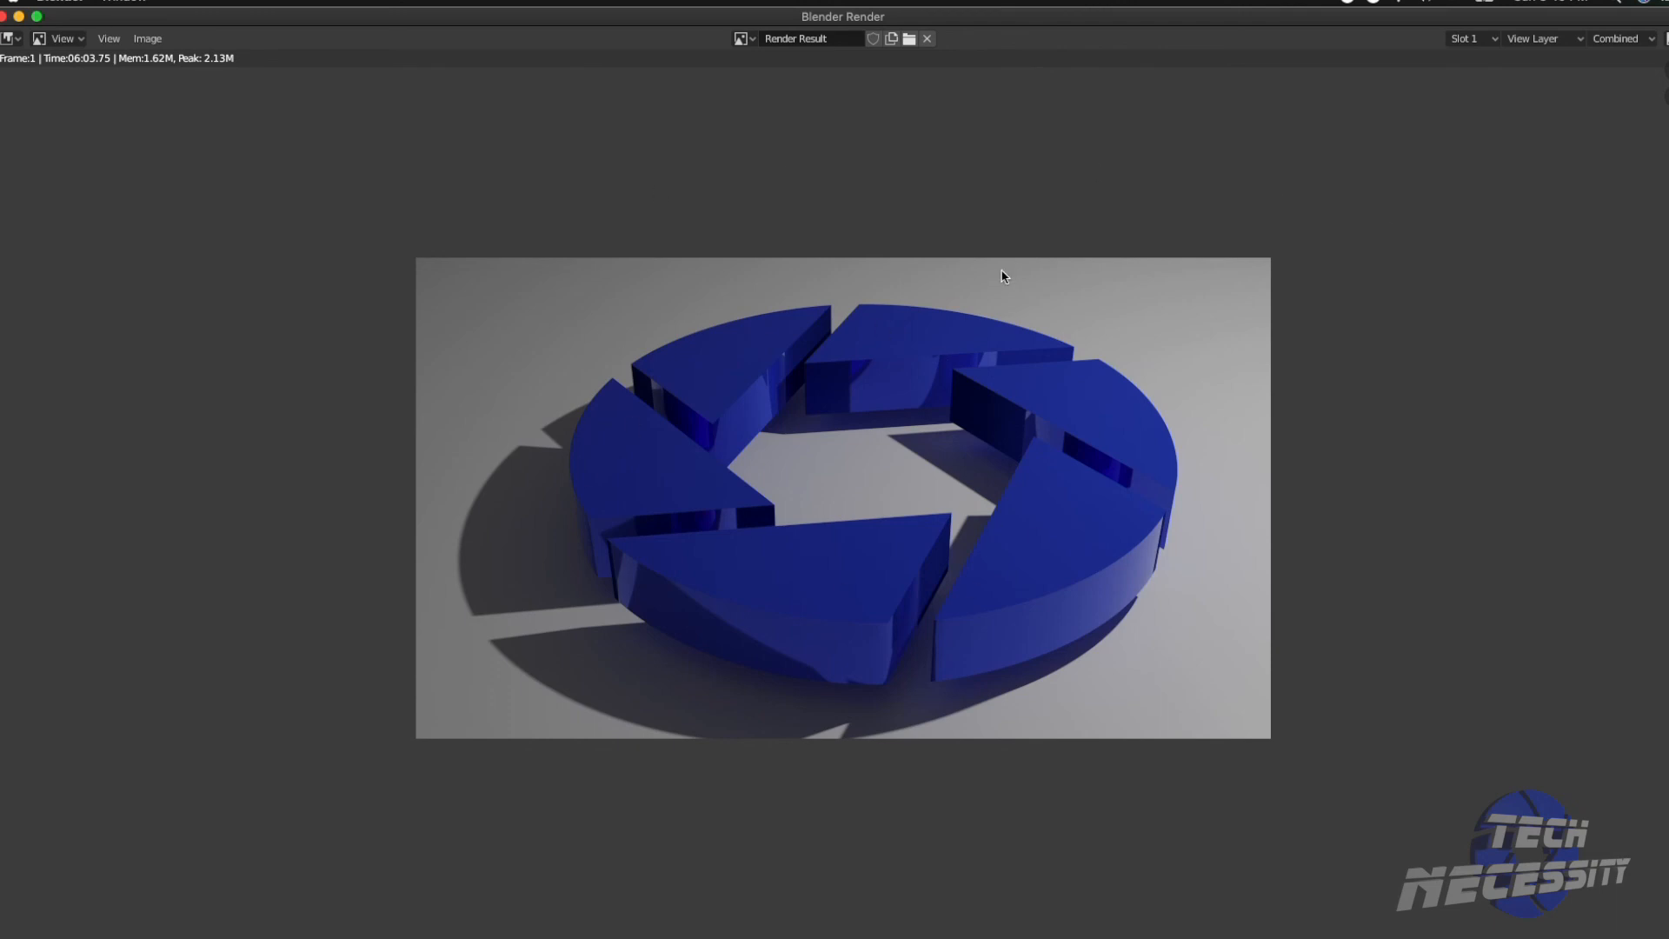
Step: Save the finished render to the Desktop as a PNG named Aperture.png
scroll(939, 328, up, 1)
scroll(939, 322, up, 1)
scroll(938, 322, down, 1)
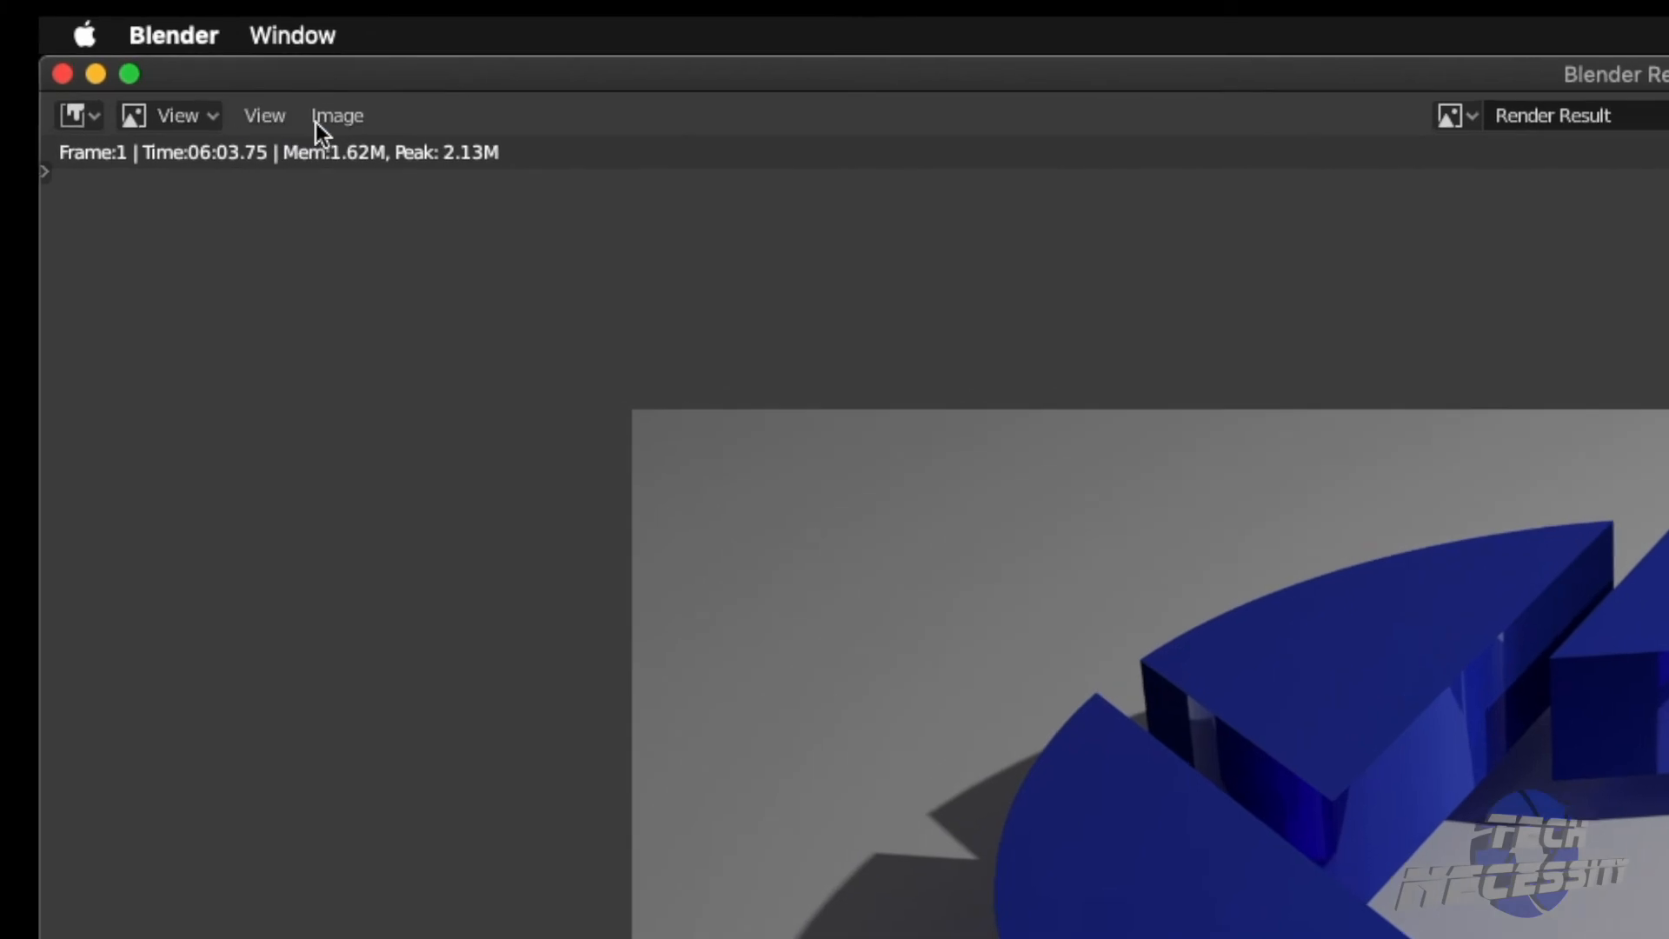
click(147, 38)
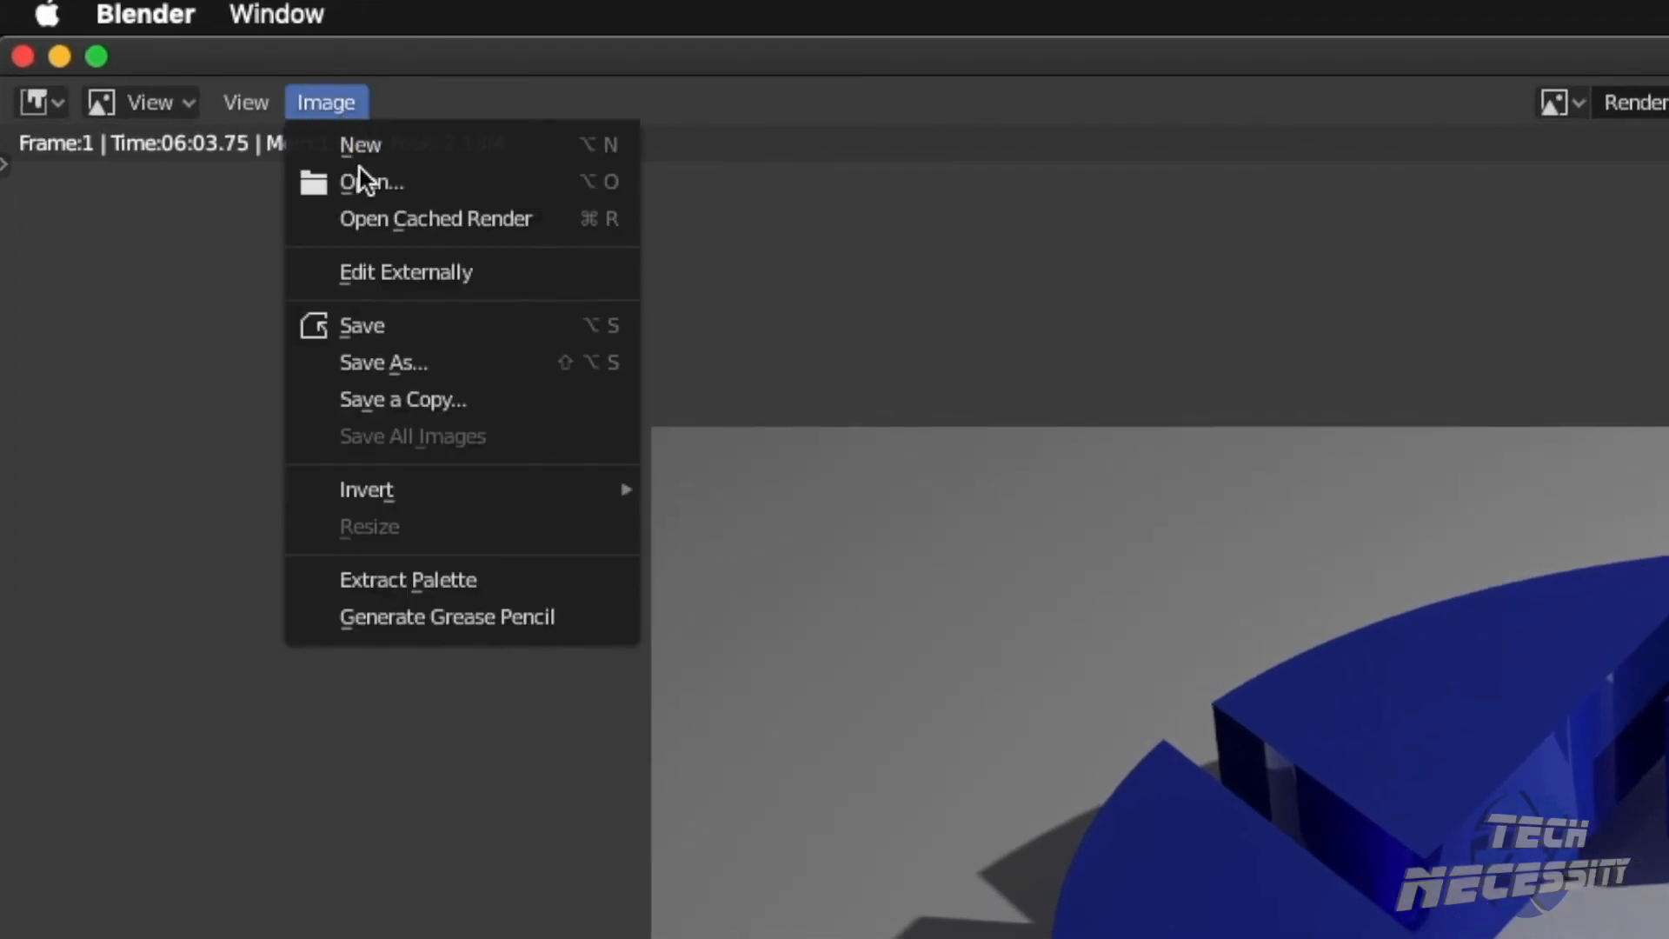
click(389, 361)
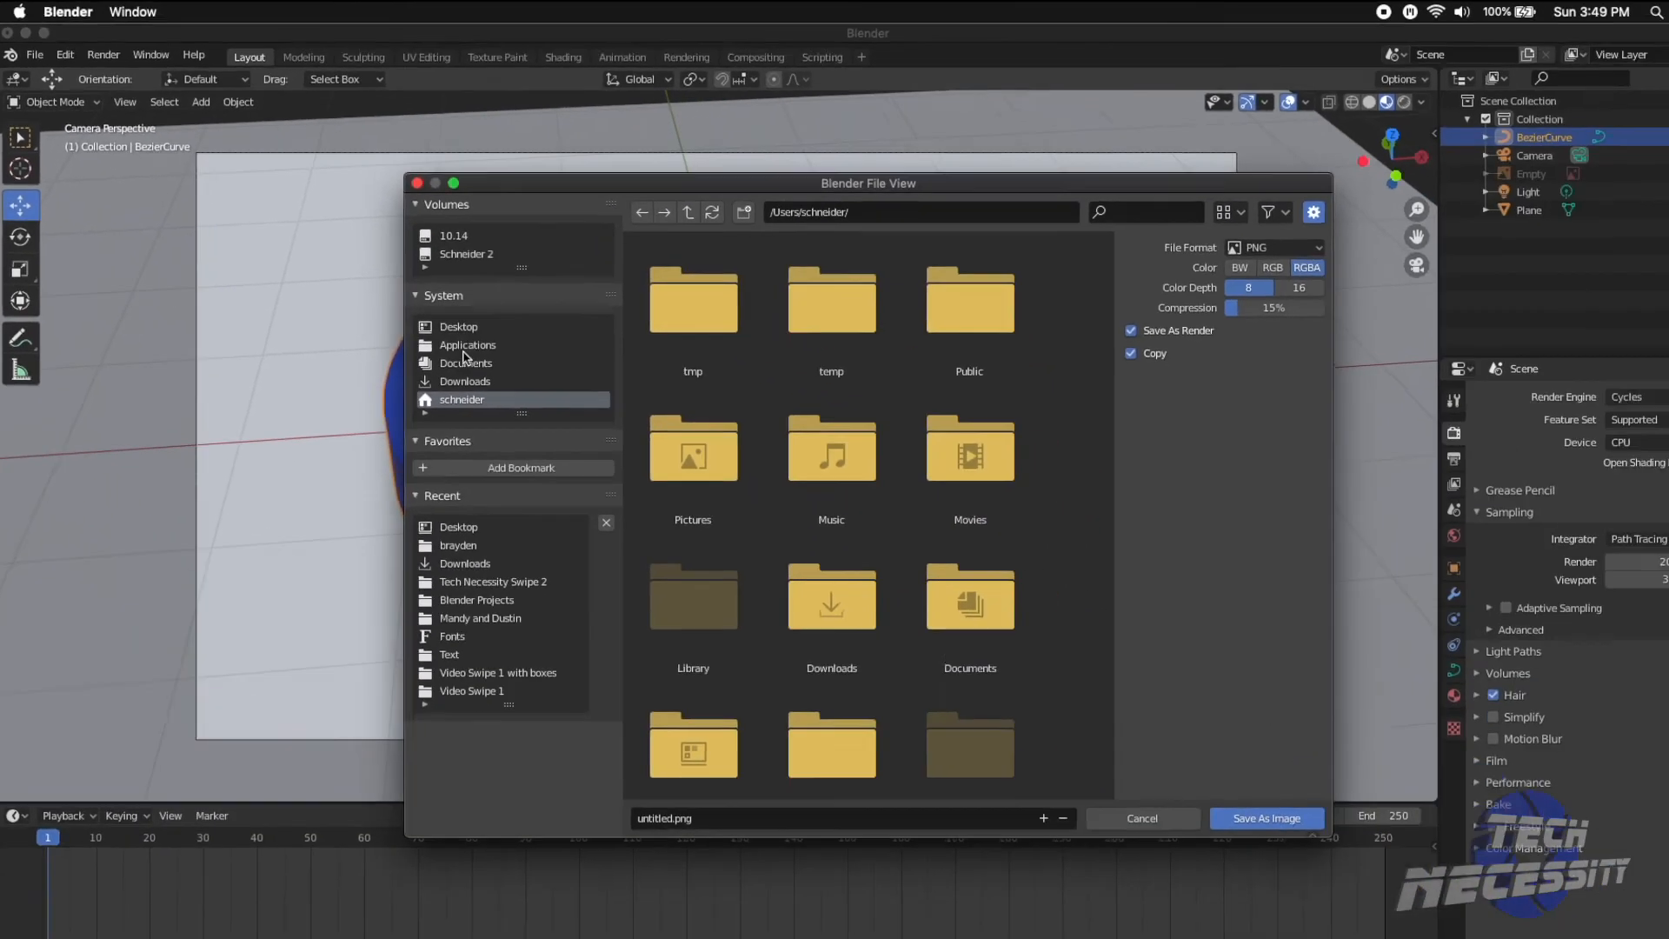
click(934, 658)
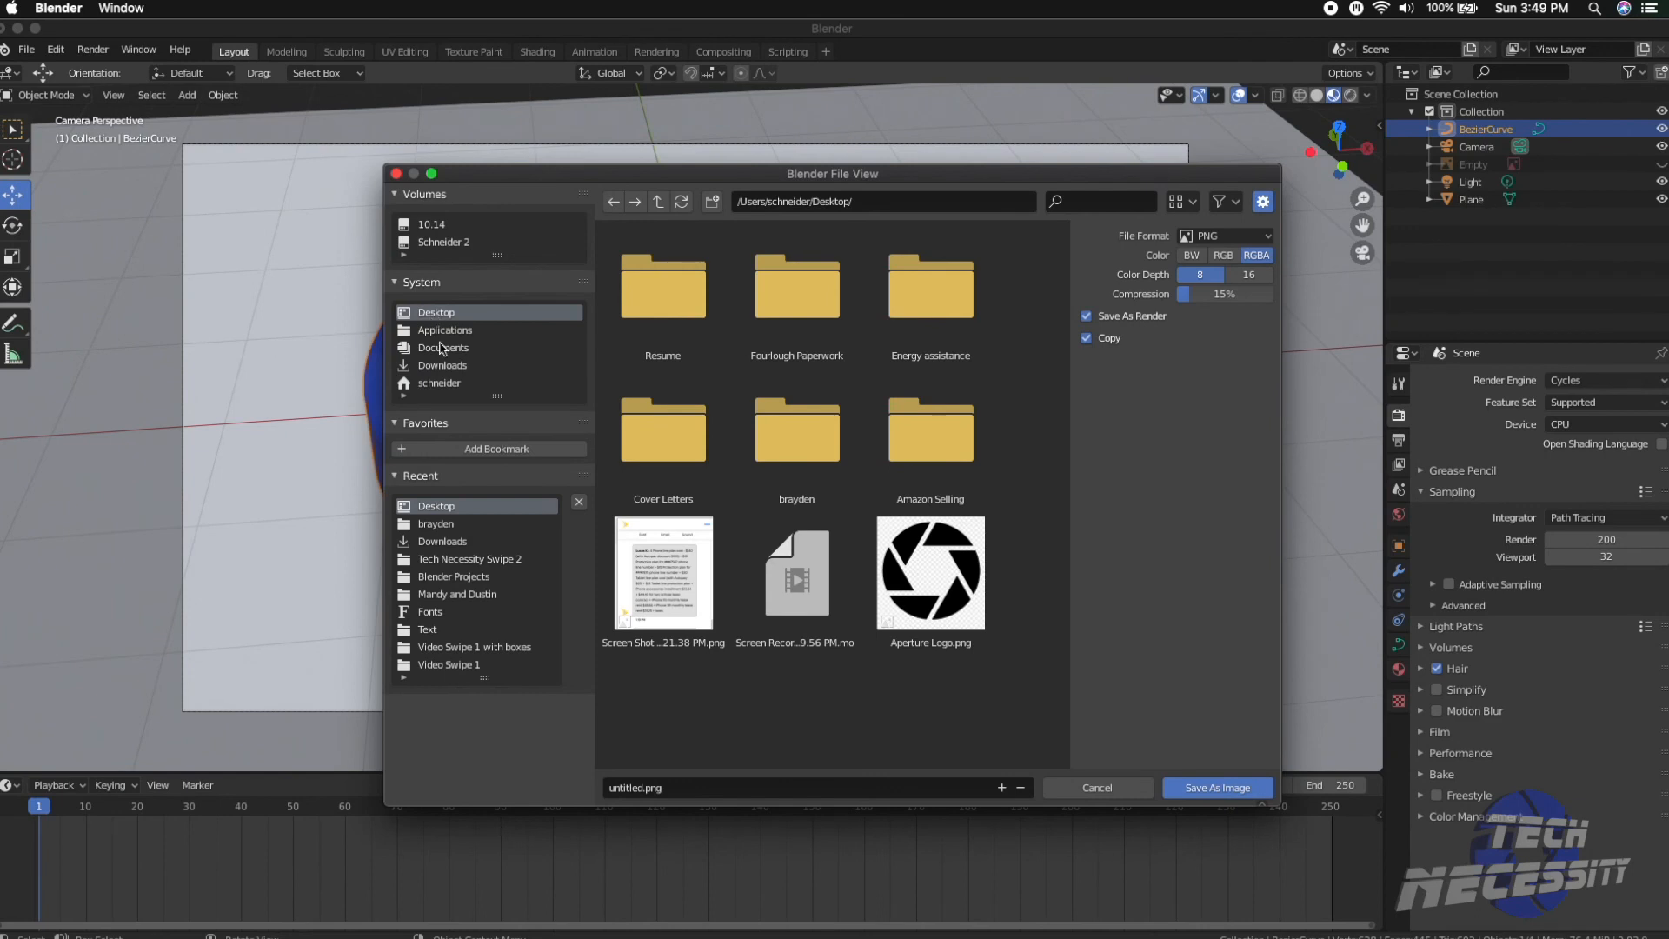
click(637, 793)
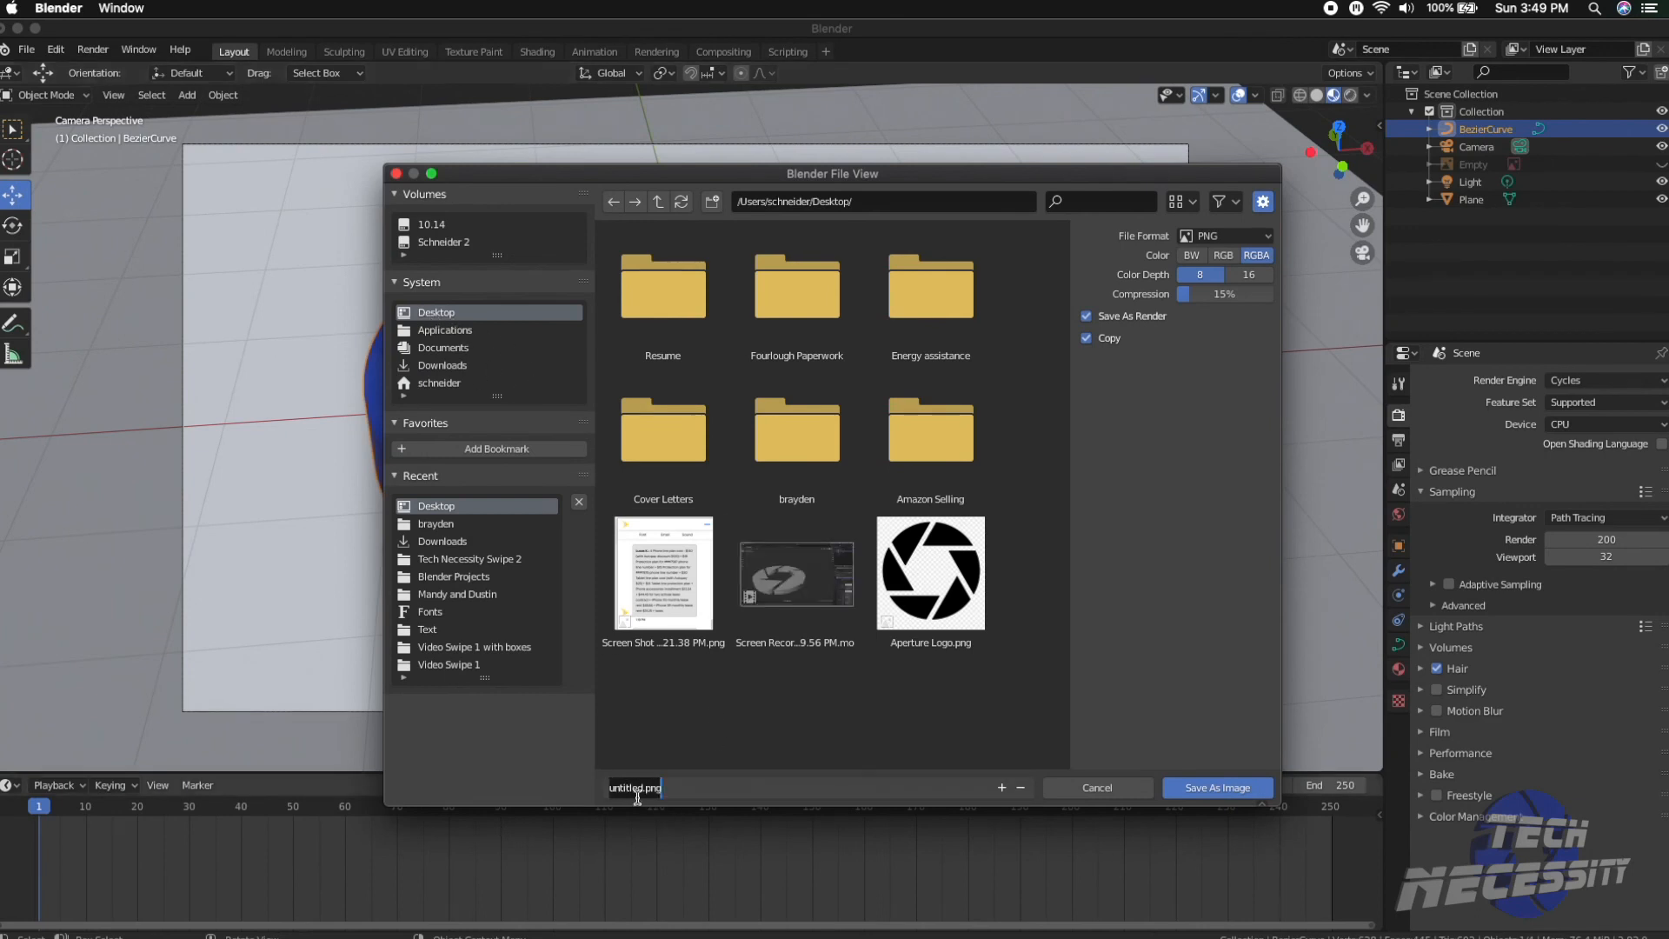
drag(644, 787, 597, 780)
text(Aperture)
key(Return)
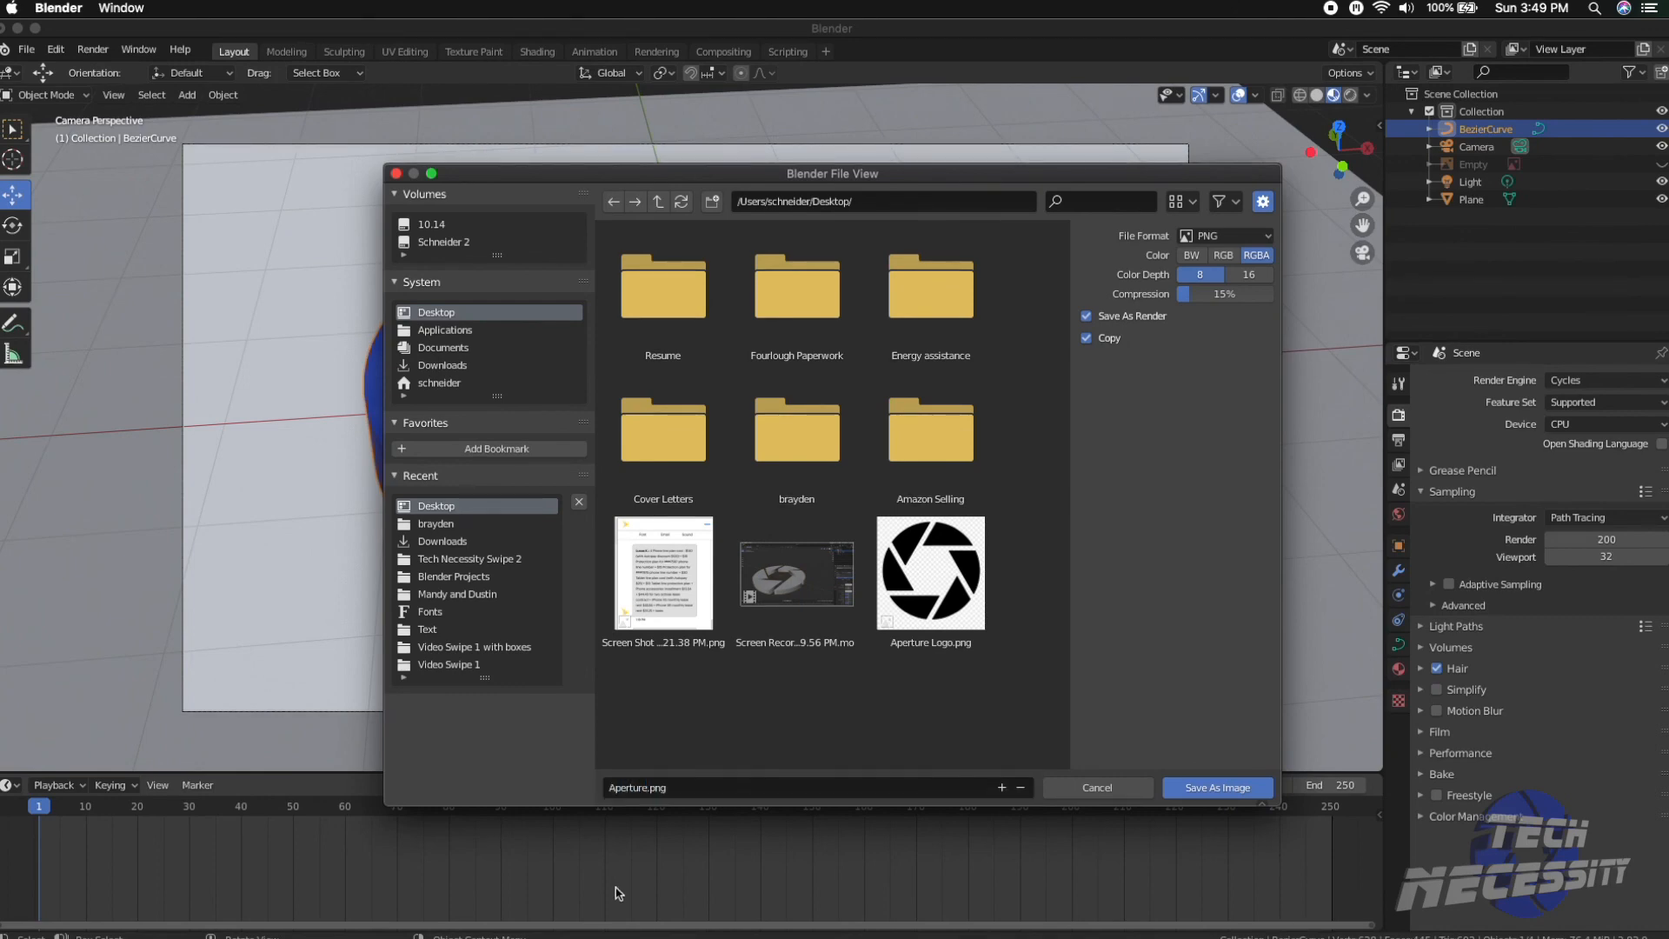
click(1198, 786)
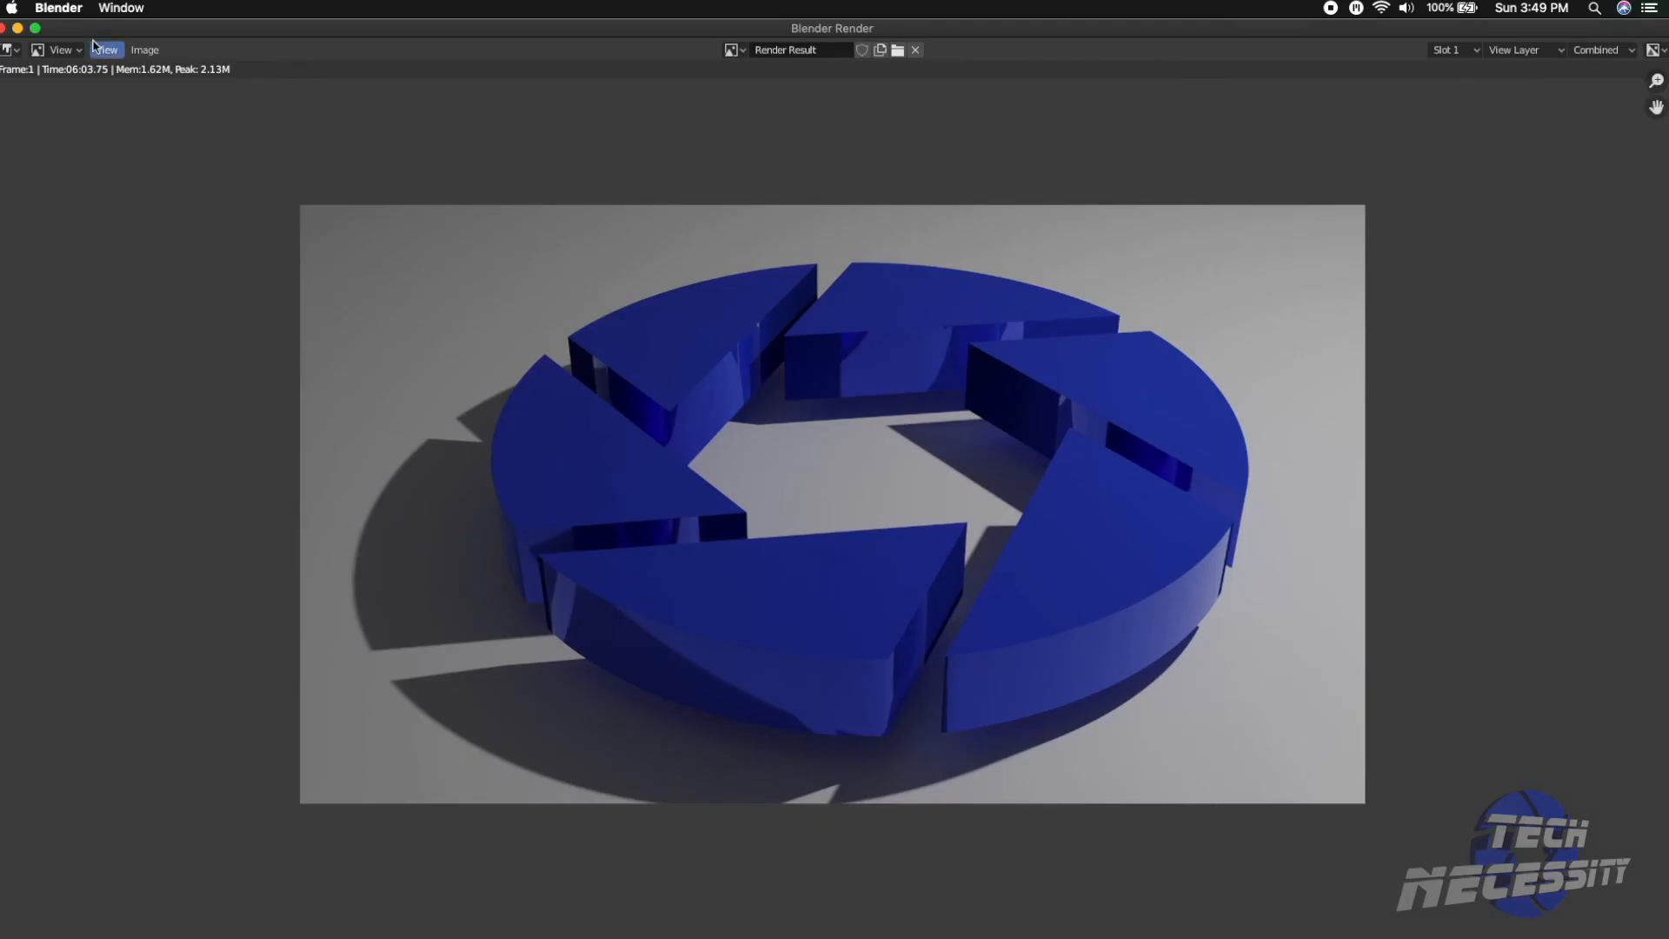
Step: Close the render window, switch to the macOS desktop and open the saved Aperture.png
click(3, 28)
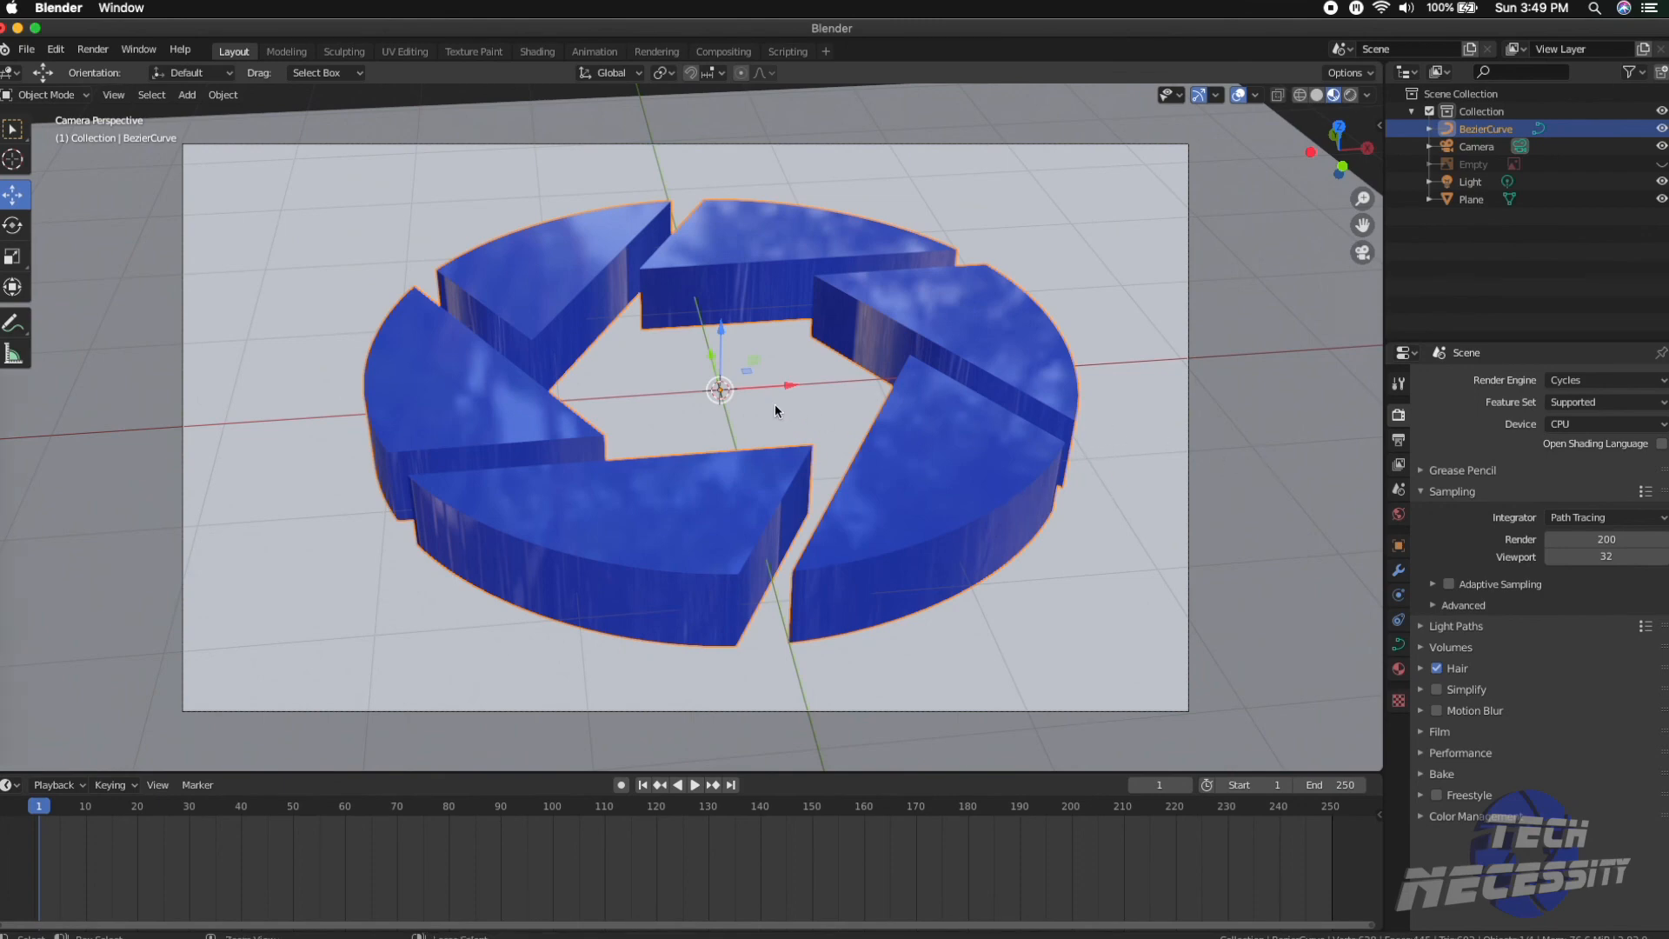
key(ctrl+Up)
key(ctrl+Up)
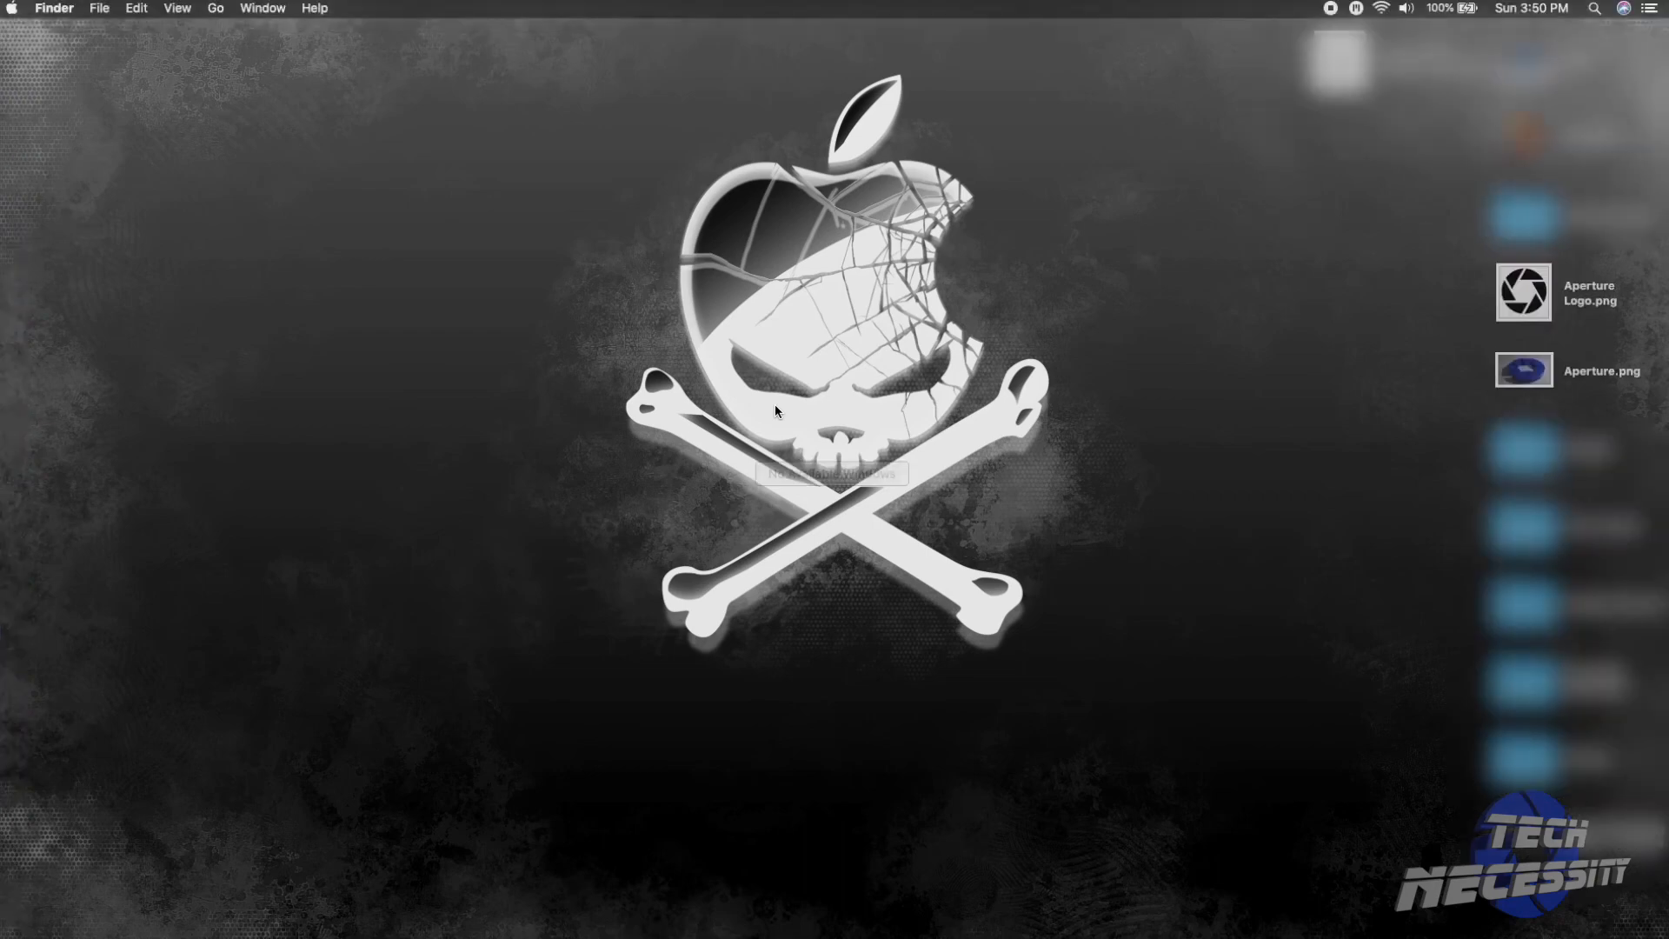
double_click(1541, 376)
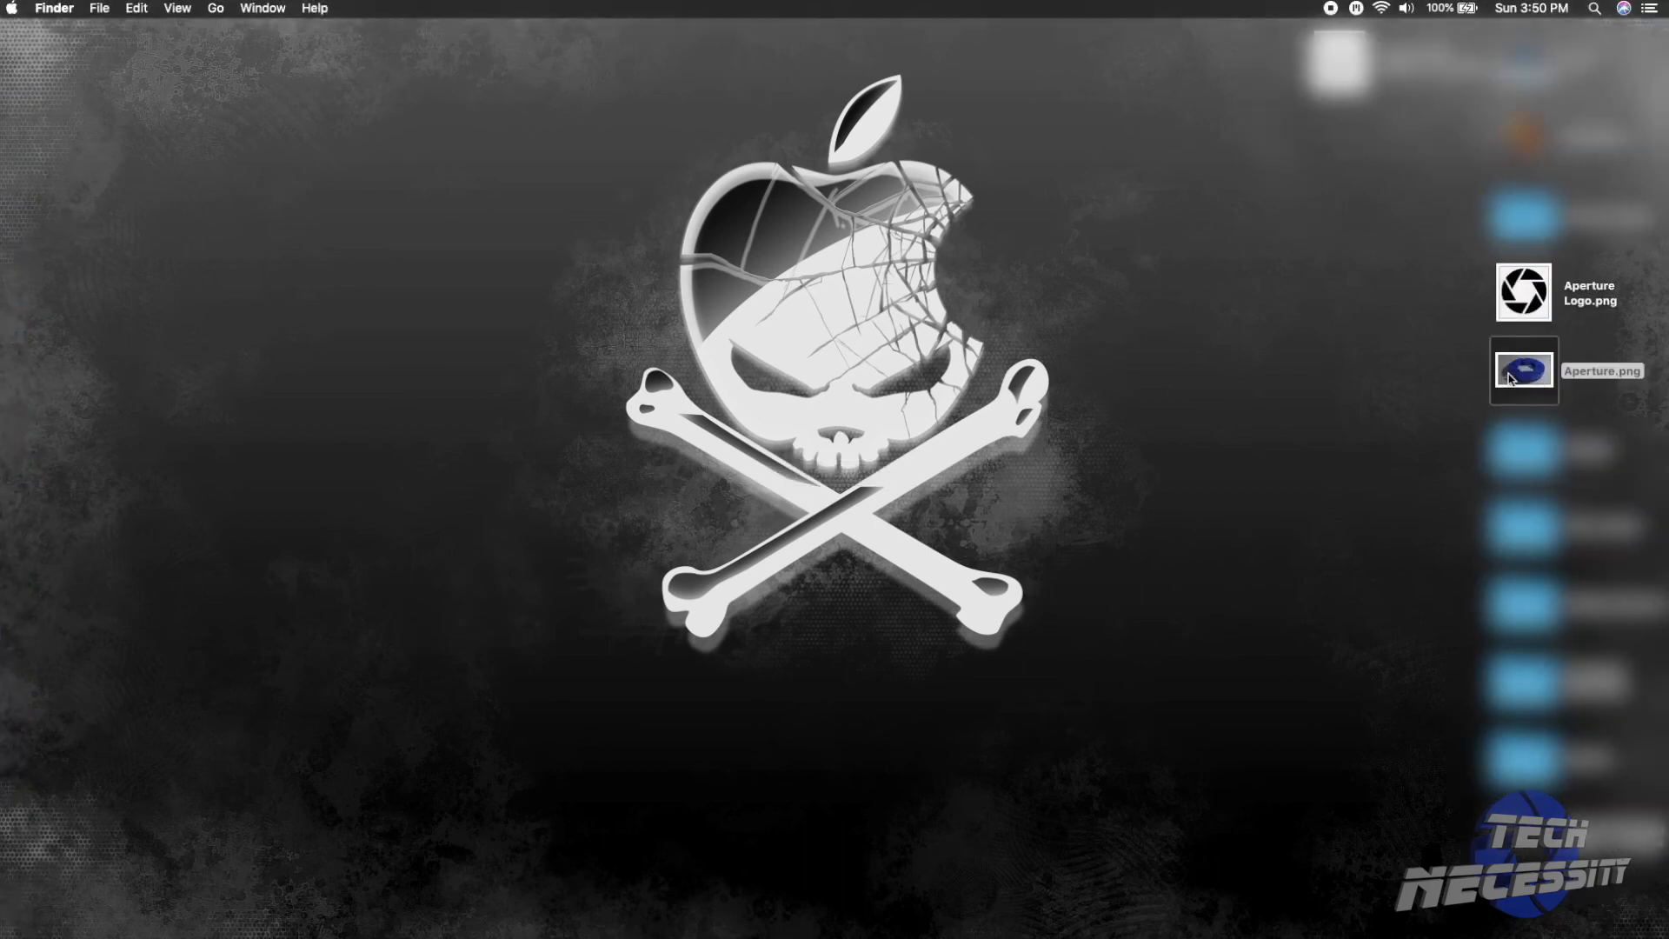